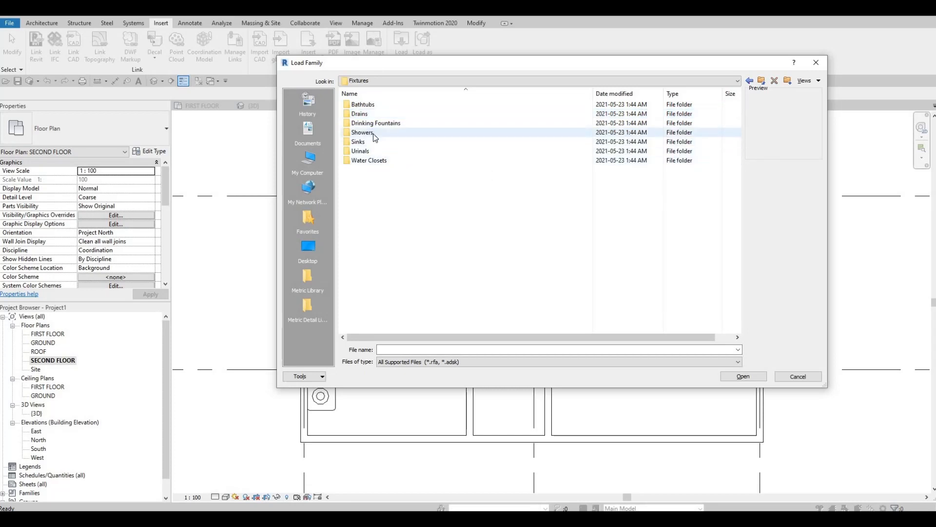
Load the M_Shower Stall-2D family from the Showers folder into the project.
{"action": "double_click", "coordinate": [373, 133]}
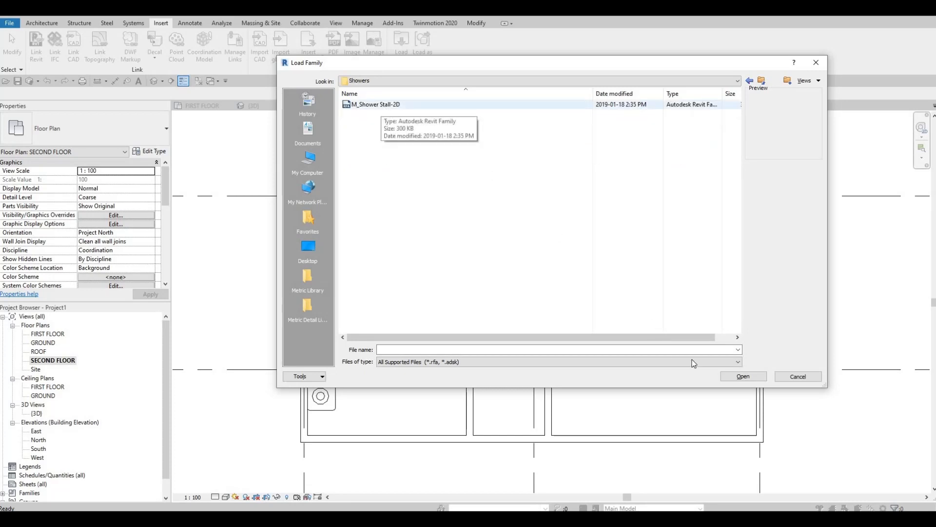
{"action": "left_click", "coordinate": [378, 105]}
{"action": "key", "text": "Return"}
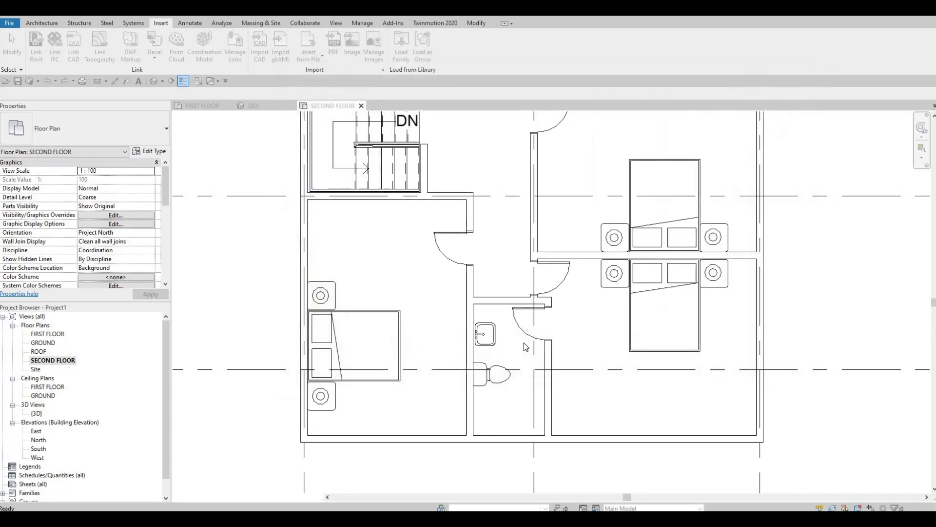
Place the M_Shower Stall-2D component in the lower-left corner of the second-floor bathroom, against the exterior and interior walls.
{"action": "key", "text": "c"}
{"action": "key", "text": "m"}
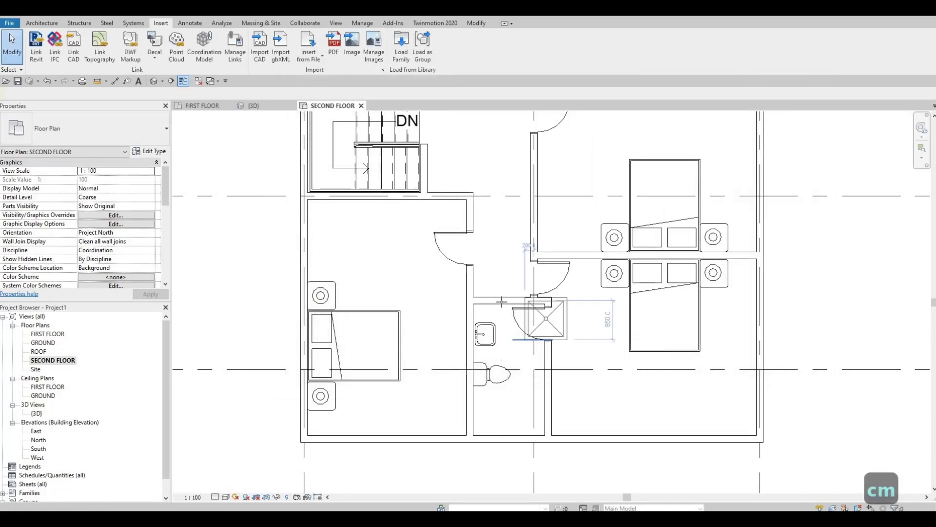
{"action": "scroll", "coordinate": [474, 374], "scroll_direction": "up", "scroll_amount": 2}
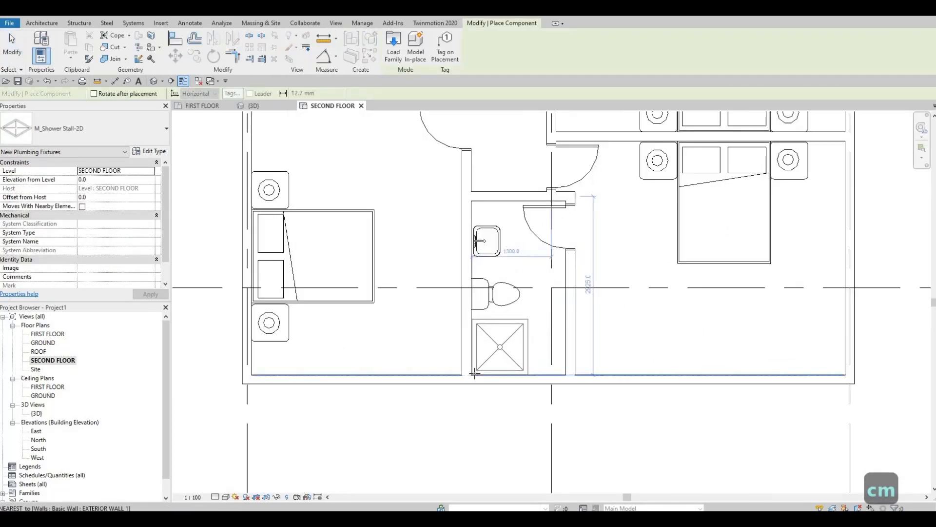
{"action": "scroll", "coordinate": [475, 375], "scroll_direction": "up", "scroll_amount": 5}
{"action": "left_click", "coordinate": [461, 379]}
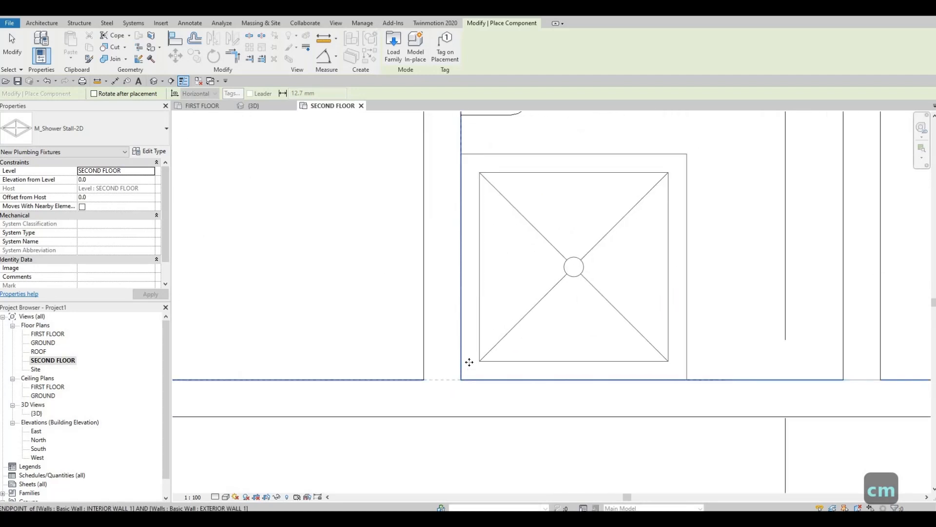
{"action": "key", "text": "Escape"}
{"action": "key", "text": "Escape"}
{"action": "scroll", "coordinate": [516, 347], "scroll_direction": "down", "scroll_amount": 5}
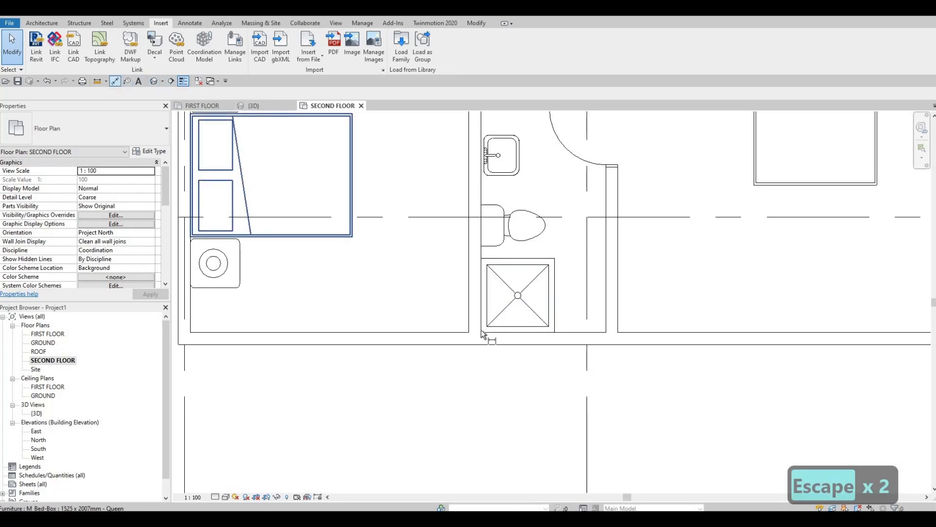
Dimension the bathroom's clear width between the inner faces of its side walls, placing the dimension below the exterior wall.
{"action": "key", "text": "d"}
{"action": "key", "text": "i"}
{"action": "scroll", "coordinate": [487, 313], "scroll_direction": "up", "scroll_amount": 4}
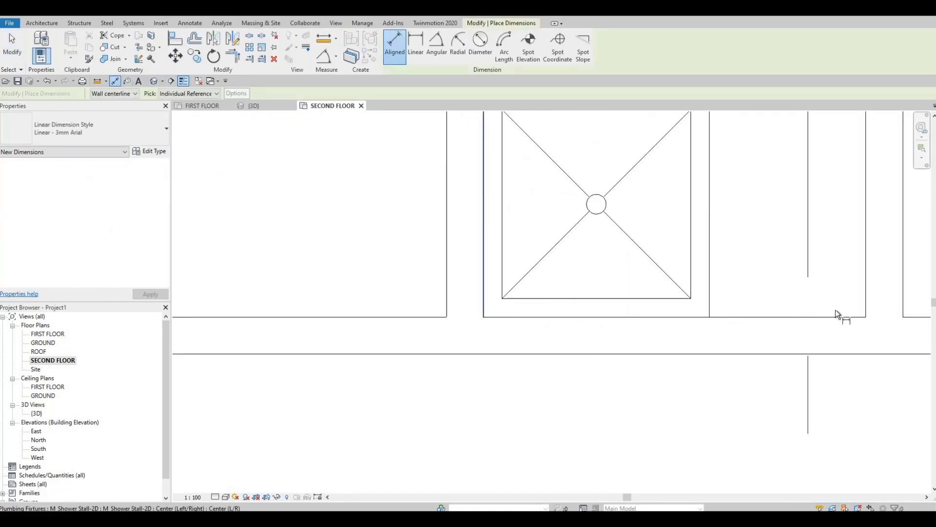
{"action": "key", "text": "Tab"}
{"action": "left_click", "coordinate": [867, 301]}
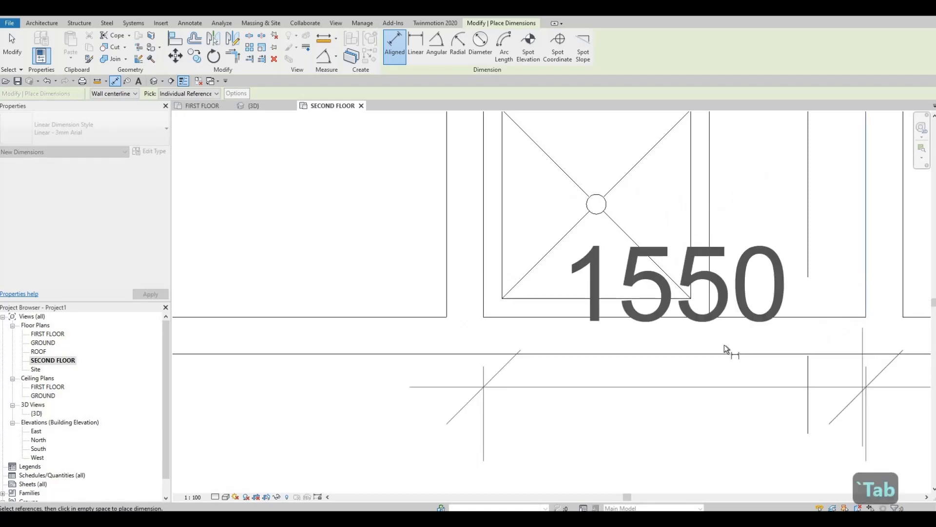
{"action": "middle_click_drag", "start_coordinate": [727, 351], "coordinate": [664, 207]}
{"action": "scroll", "coordinate": [663, 207], "scroll_direction": "down", "scroll_amount": 2}
{"action": "left_click", "coordinate": [725, 352]}
Dimension the clear depth of the small room above the stairs between inner wall faces, placing the dimension outside the building.
{"action": "middle_click_drag", "start_coordinate": [589, 320], "coordinate": [639, 316]}
{"action": "scroll", "coordinate": [639, 316], "scroll_direction": "down", "scroll_amount": 2}
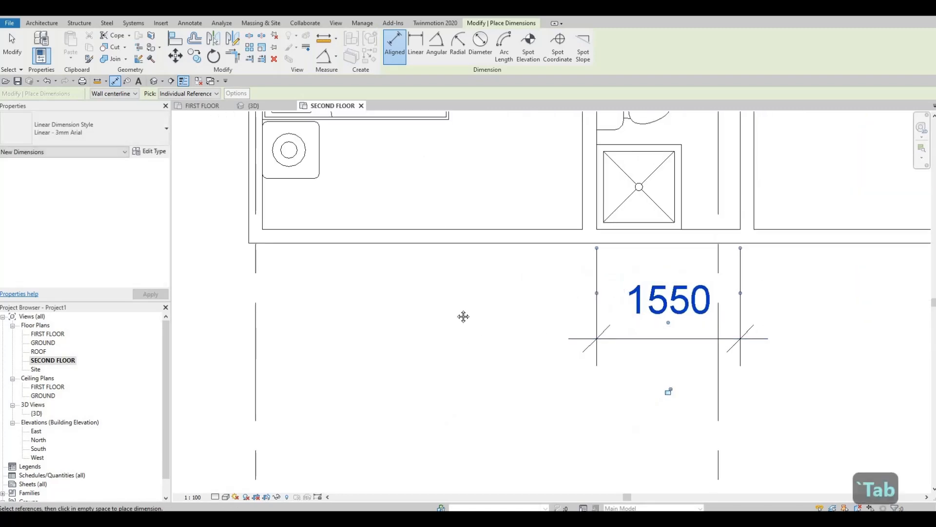
{"action": "middle_click_drag", "start_coordinate": [464, 318], "coordinate": [577, 408]}
{"action": "scroll", "coordinate": [577, 408], "scroll_direction": "down", "scroll_amount": 1}
{"action": "middle_click_drag", "start_coordinate": [491, 286], "coordinate": [539, 482]}
{"action": "middle_click_drag", "start_coordinate": [491, 251], "coordinate": [475, 423]}
{"action": "scroll", "coordinate": [474, 422], "scroll_direction": "down", "scroll_amount": 2}
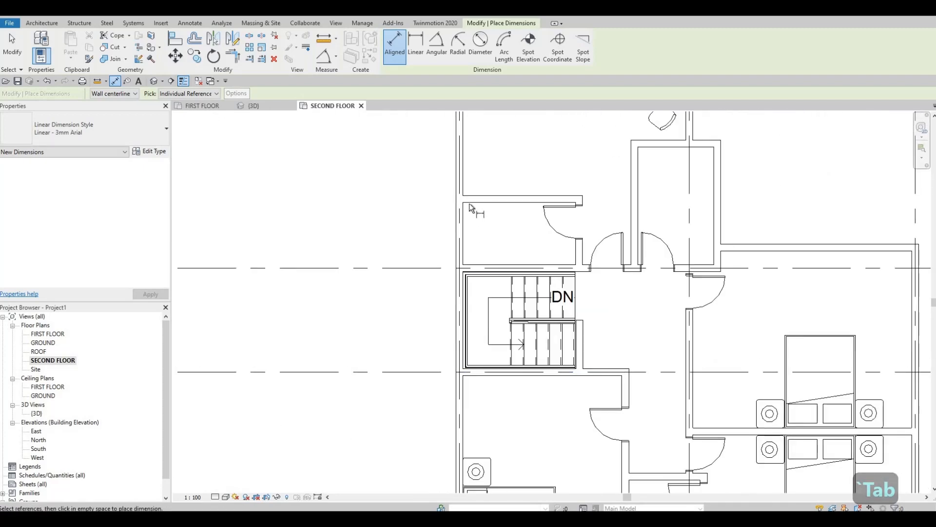
{"action": "scroll", "coordinate": [470, 209], "scroll_direction": "up", "scroll_amount": 2}
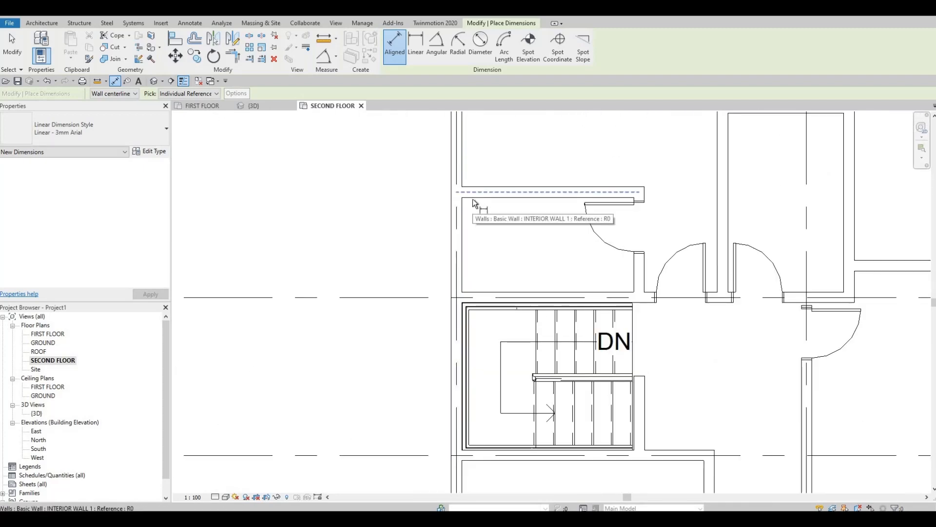
{"action": "key", "text": "Tab"}
{"action": "key", "text": "Tab"}
{"action": "left_click", "coordinate": [473, 293]}
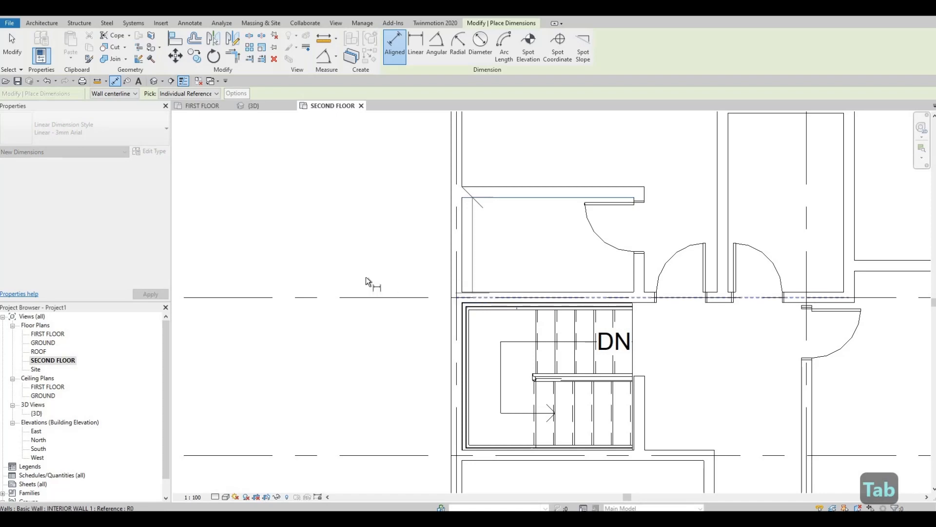
{"action": "left_click", "coordinate": [366, 277]}
Dimension the clear width of the narrow room right of the paired doors between inner wall faces, placing the dimension above it.
{"action": "middle_click_drag", "start_coordinate": [729, 128], "coordinate": [541, 207]}
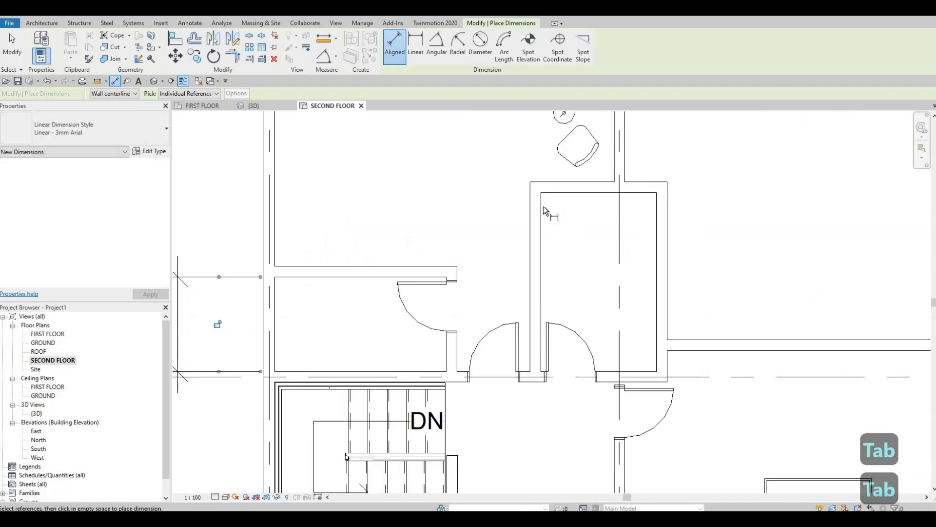
{"action": "key", "text": "Tab"}
{"action": "left_click", "coordinate": [543, 205]}
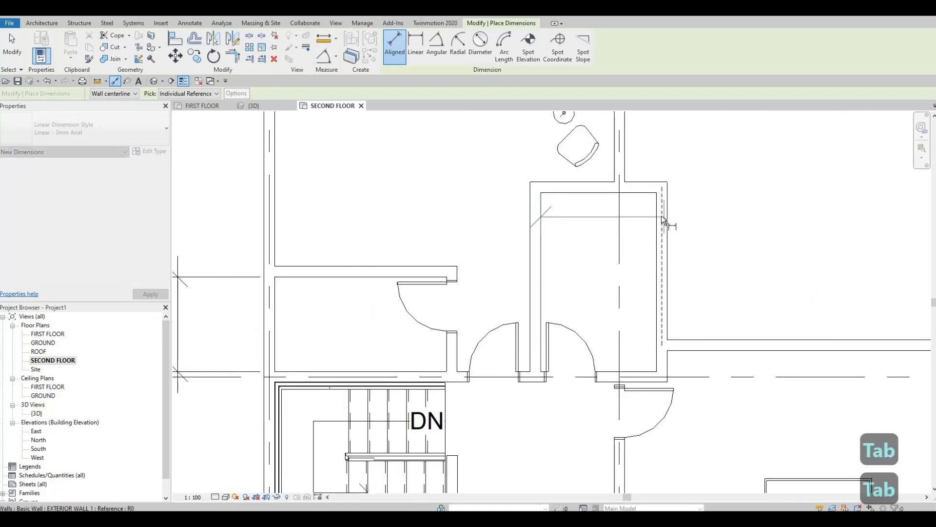
{"action": "key", "text": "Tab"}
{"action": "key", "text": "Tab"}
{"action": "key", "text": "Tab"}
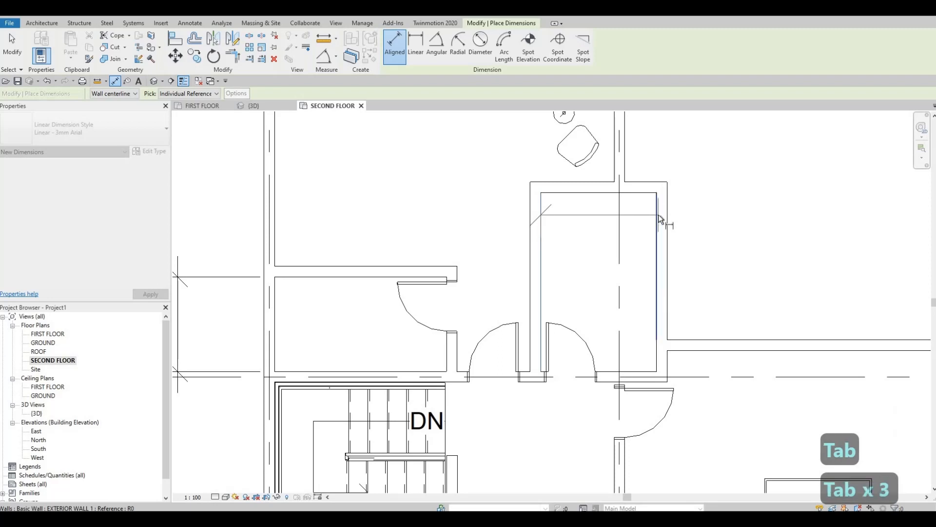
{"action": "left_click", "coordinate": [658, 215]}
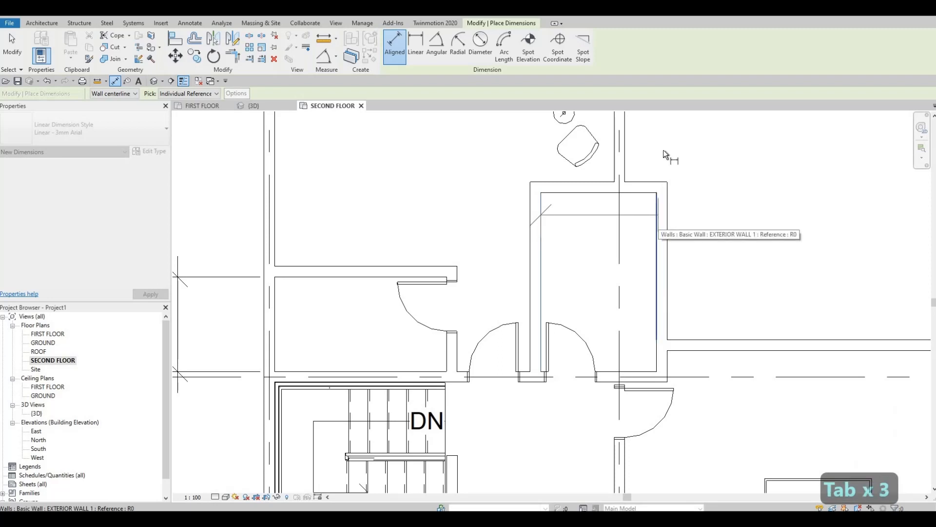
{"action": "middle_click_drag", "start_coordinate": [665, 152], "coordinate": [664, 298]}
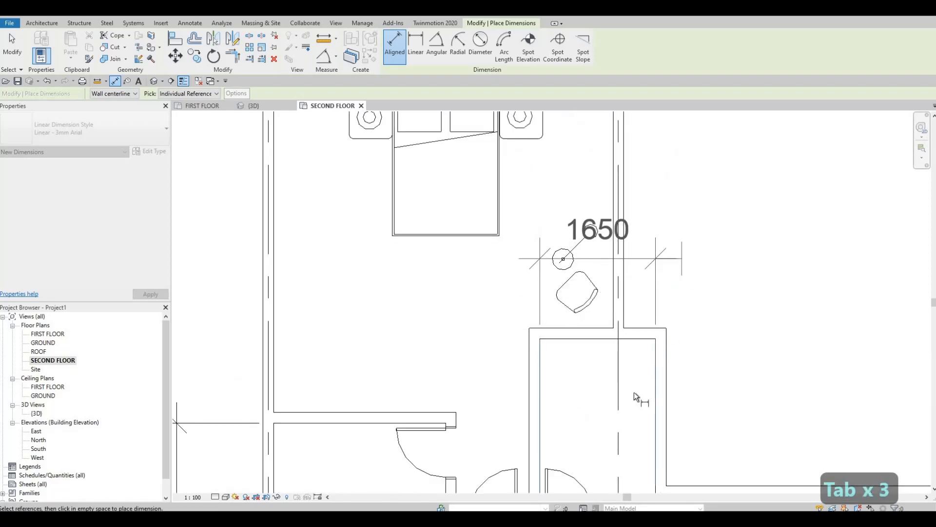
{"action": "left_click", "coordinate": [651, 359]}
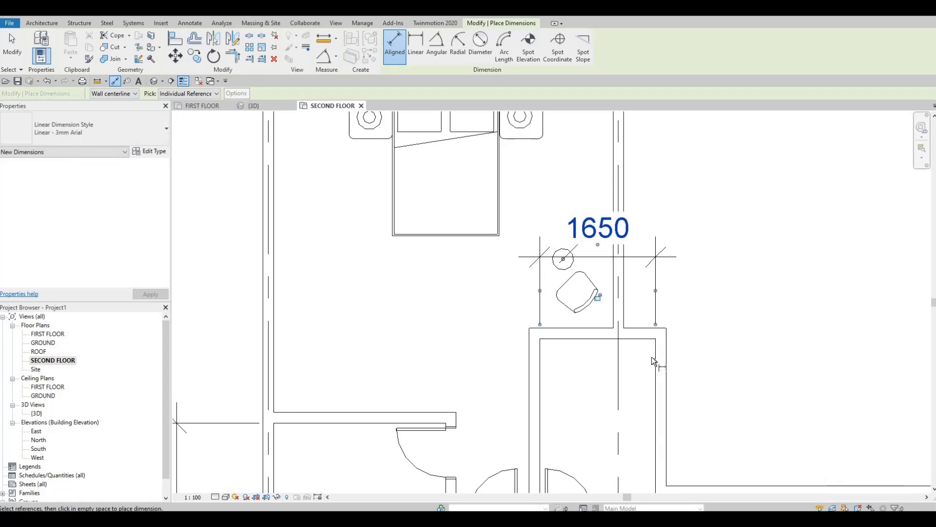
{"action": "middle_click_drag", "start_coordinate": [648, 226], "coordinate": [651, 188]}
{"action": "key", "text": "Escape"}
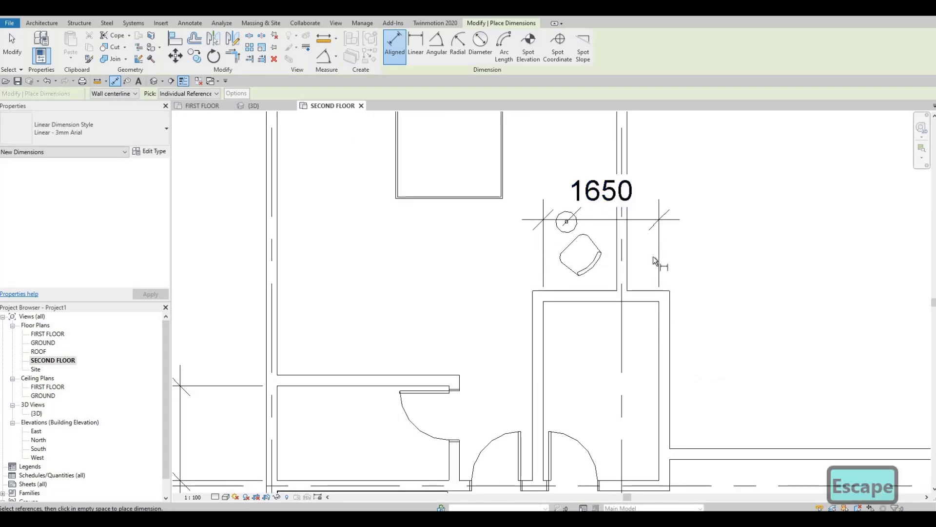
Duplicate the type of the shower stall in the bathroom under the name "shower 1".
{"action": "scroll", "coordinate": [653, 259], "scroll_direction": "down", "scroll_amount": 4}
{"action": "middle_click_drag", "start_coordinate": [615, 147], "coordinate": [605, 185]}
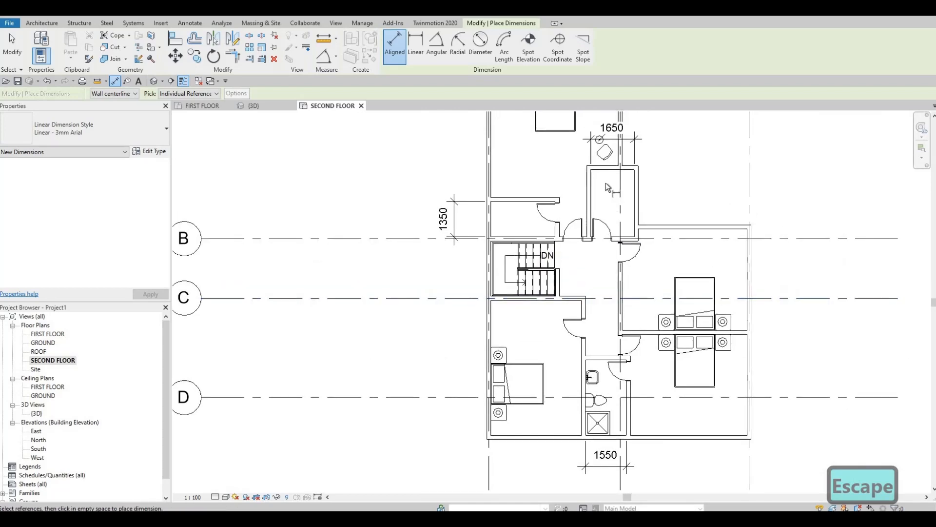
{"action": "middle_click_drag", "start_coordinate": [589, 333], "coordinate": [589, 275]}
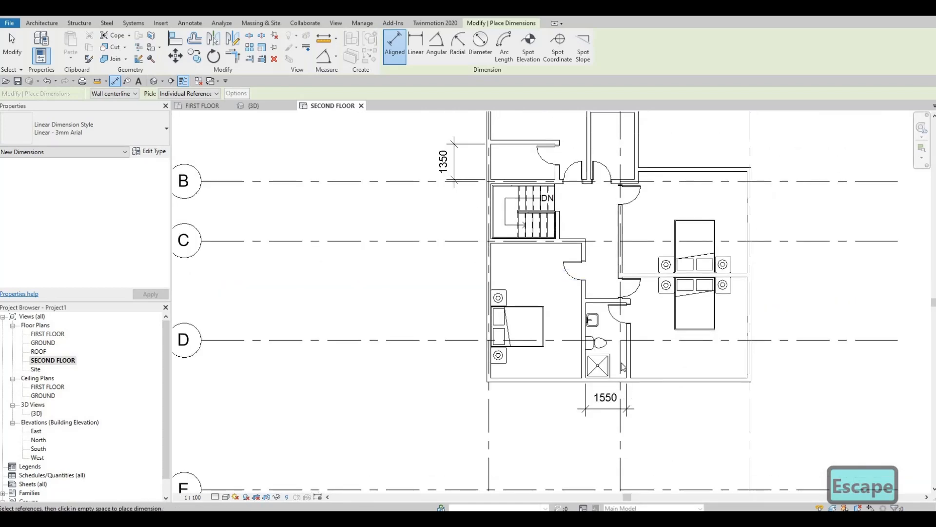
{"action": "scroll", "coordinate": [623, 367], "scroll_direction": "up", "scroll_amount": 2}
{"action": "key", "text": "Escape"}
{"action": "key", "text": "Escape"}
{"action": "left_click", "coordinate": [584, 350]}
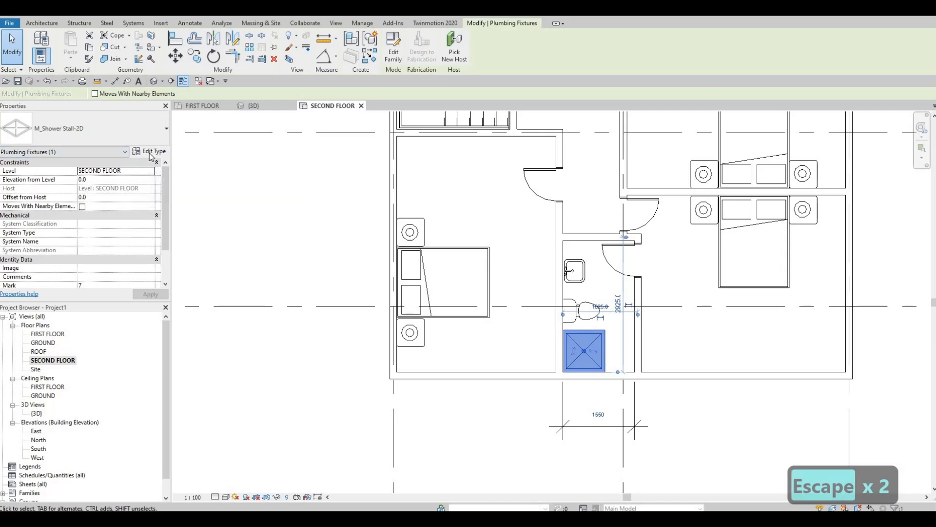
{"action": "left_click", "coordinate": [150, 152]}
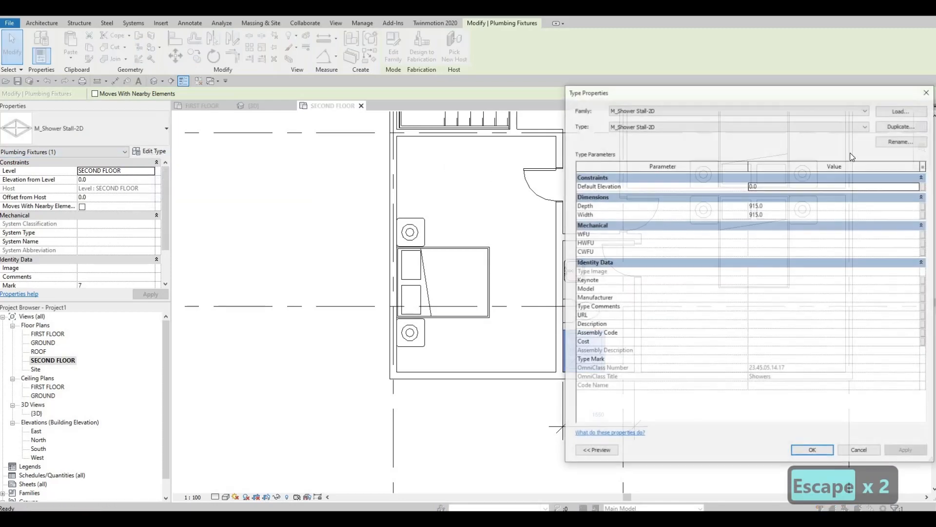
{"action": "left_click", "coordinate": [900, 127]}
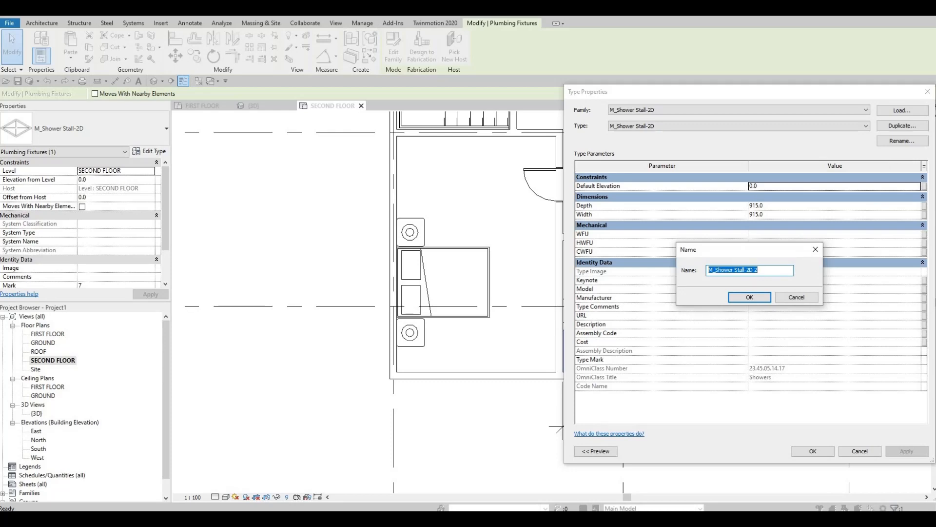
{"action": "type", "text": "shower"}
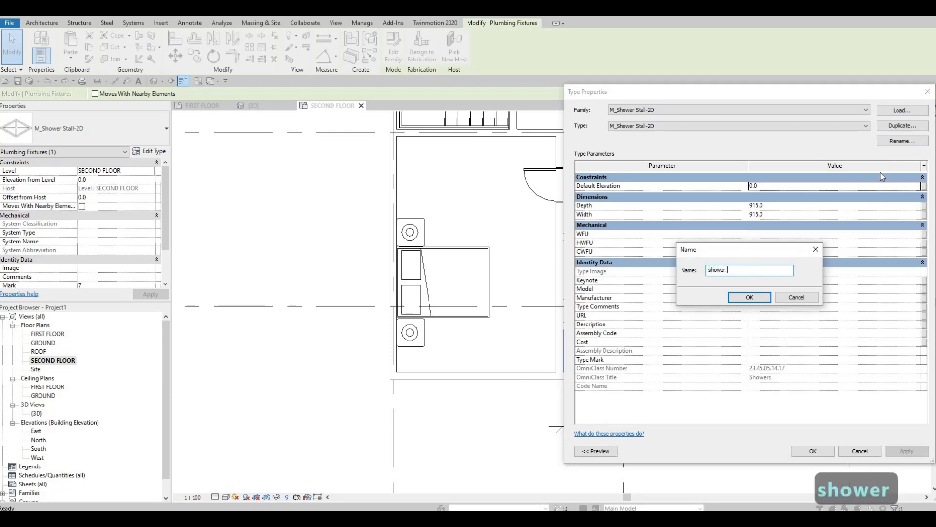
{"action": "type", "text": " 1"}
{"action": "key", "text": "Return"}
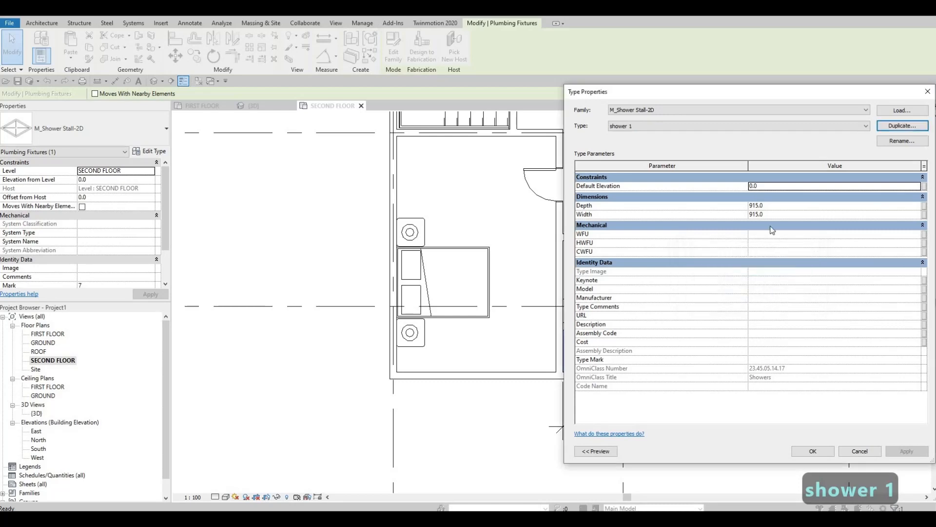
Set the width of the shower 1 type to 1550 mm and apply it to the bathroom's shower stall.
{"action": "left_click", "coordinate": [773, 214]}
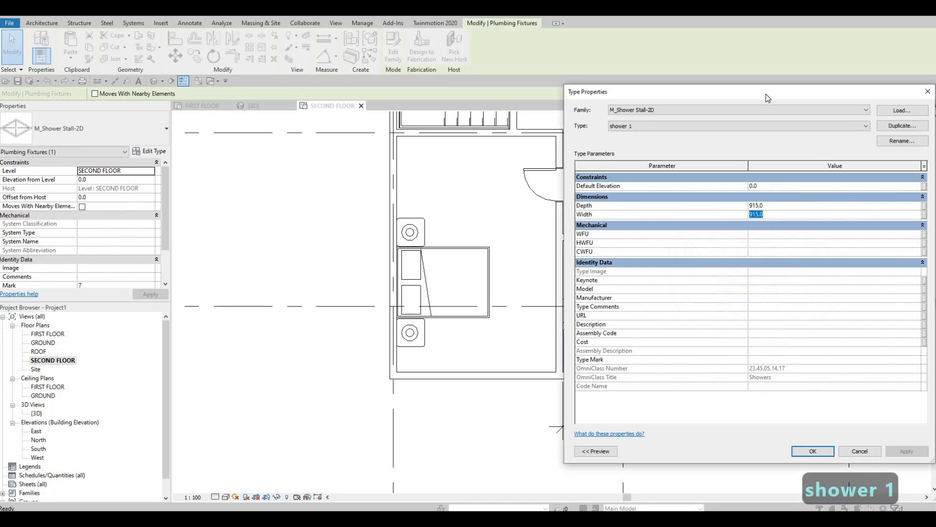
{"action": "left_click_drag", "start_coordinate": [773, 94], "coordinate": [358, 89]}
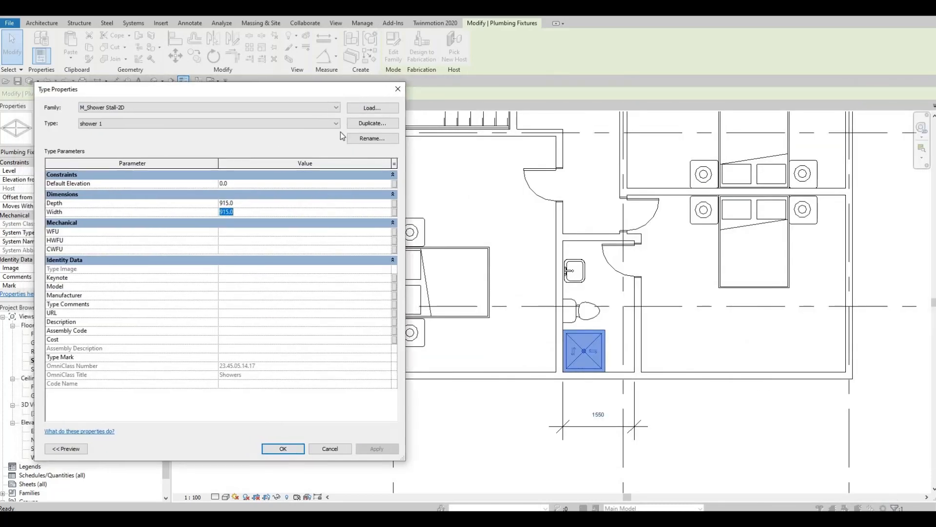
{"action": "type", "text": "151"}
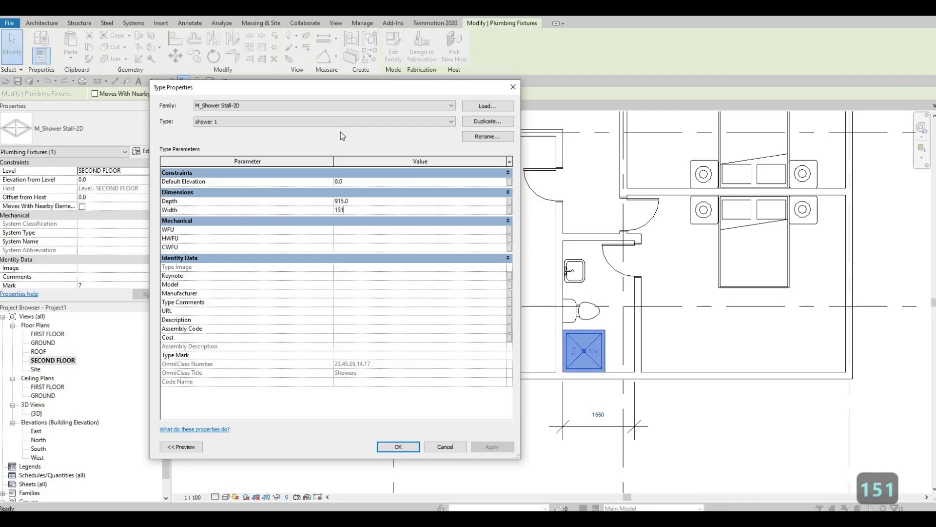
{"action": "key", "text": "BackSpace"}
{"action": "type", "text": "50"}
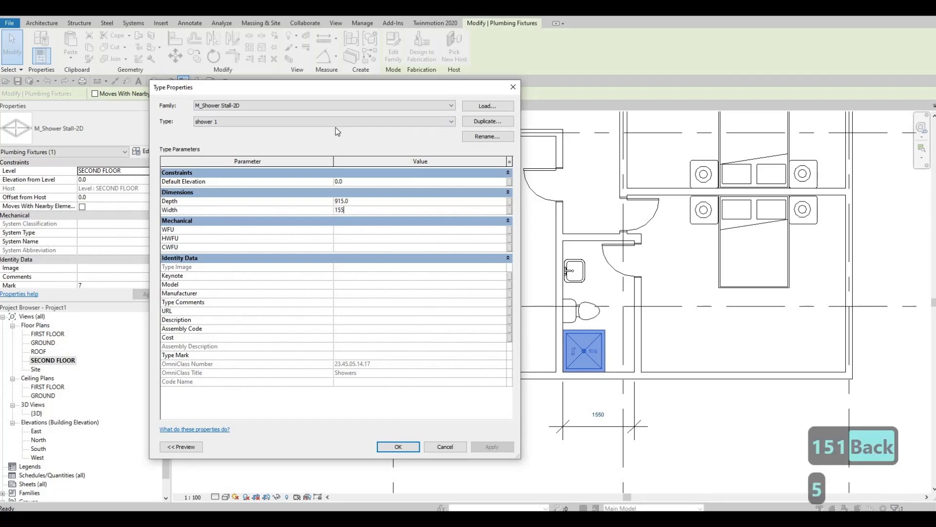
{"action": "left_click", "coordinate": [414, 448]}
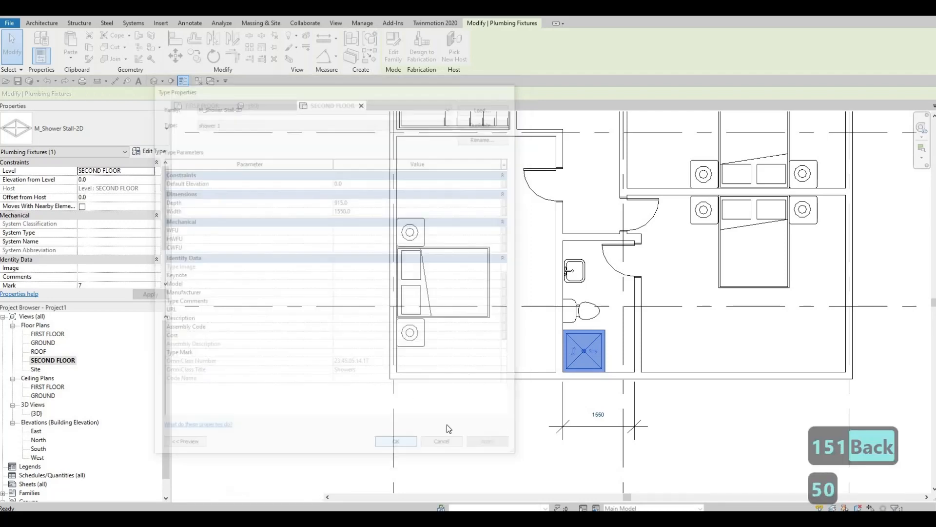
Deselect the resized shower stall and delete the width dimension below the bathroom.
{"action": "middle_click_drag", "start_coordinate": [615, 345], "coordinate": [640, 334]}
{"action": "scroll", "coordinate": [641, 334], "scroll_direction": "up", "scroll_amount": 6}
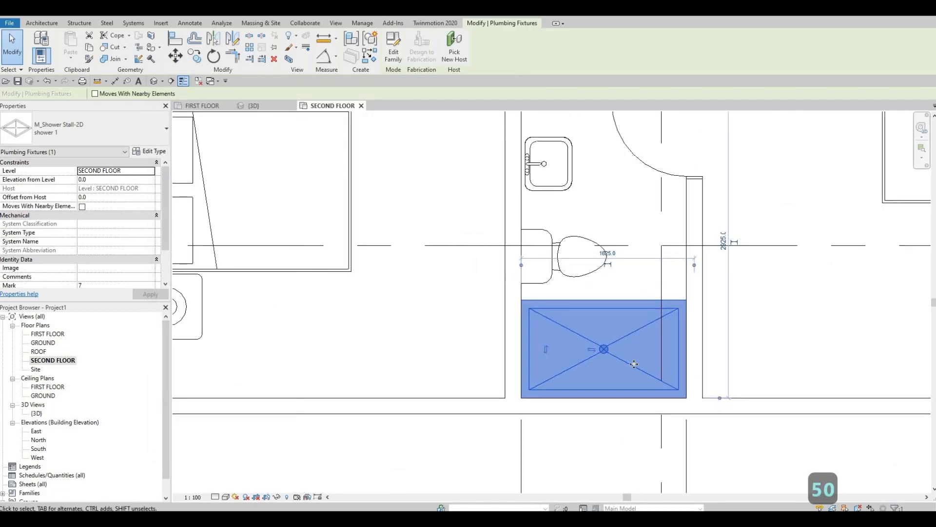
{"action": "scroll", "coordinate": [641, 335], "scroll_direction": "down", "scroll_amount": 5}
{"action": "key", "text": "Escape"}
{"action": "key", "text": "Escape"}
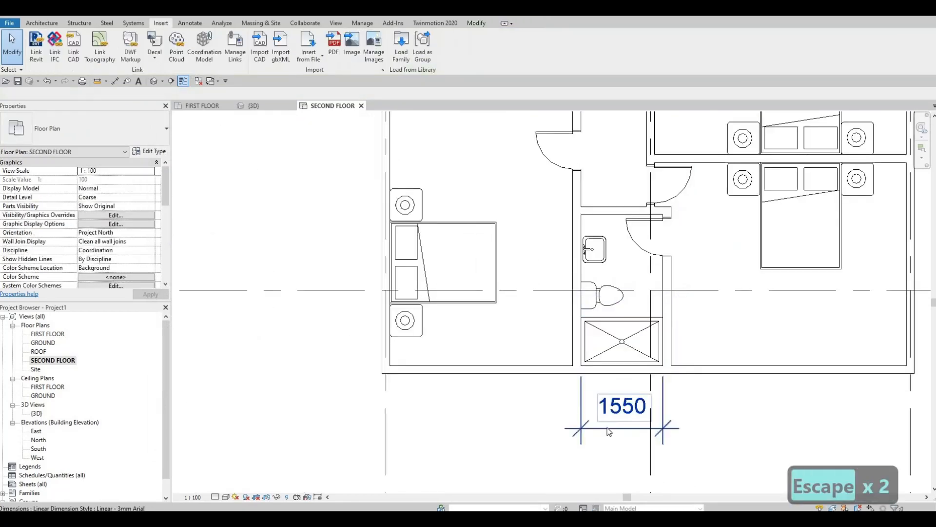
{"action": "left_click", "coordinate": [608, 431]}
{"action": "key", "text": "Delete"}
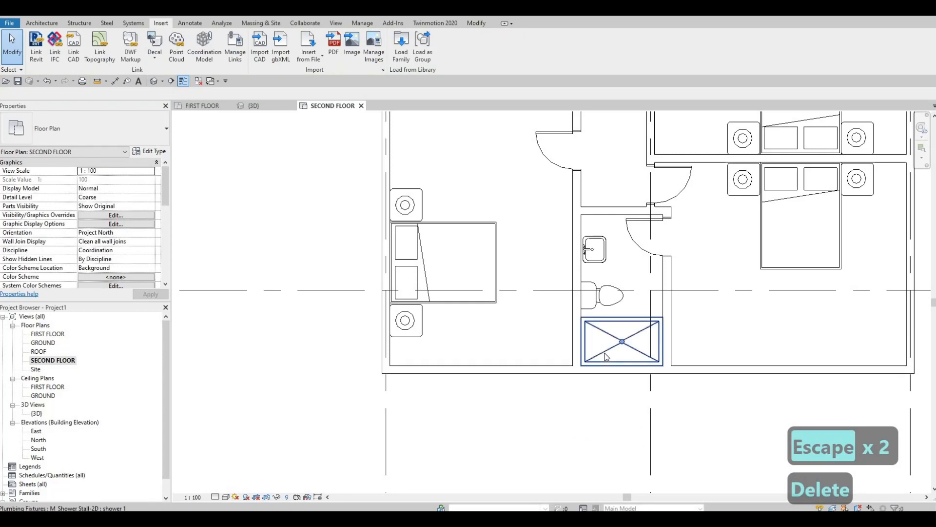
Place a similar shower 1 stall, rotated upright, in the upper exterior-wall corner of the small bathroom above the stairs.
{"action": "left_click", "coordinate": [606, 356]}
{"action": "key", "text": "c"}
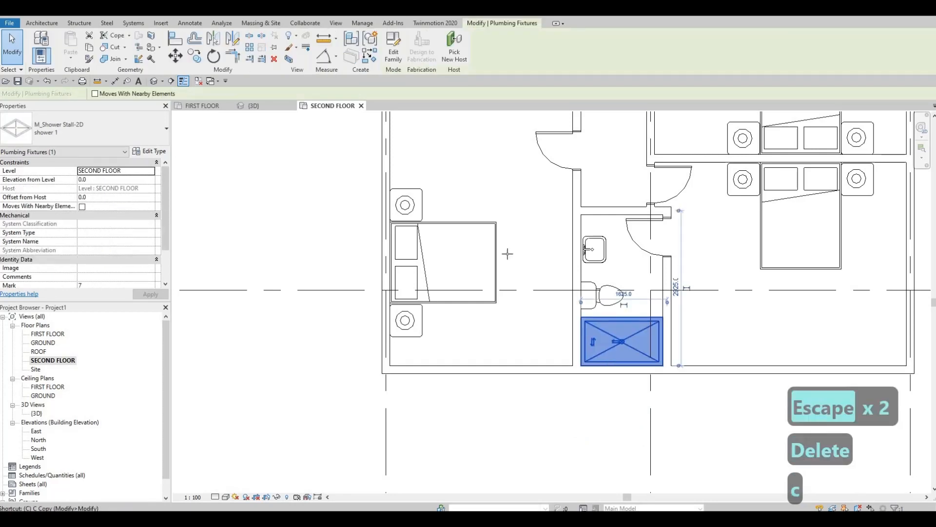
{"action": "key", "text": "s"}
{"action": "middle_click_drag", "start_coordinate": [445, 117], "coordinate": [497, 451]}
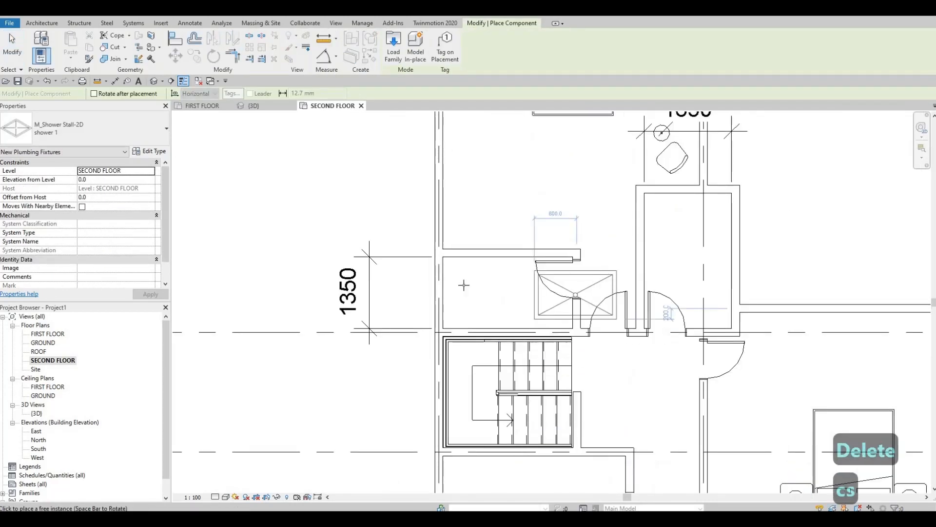
{"action": "key", "text": "space"}
{"action": "key", "text": "space"}
{"action": "key", "text": "space"}
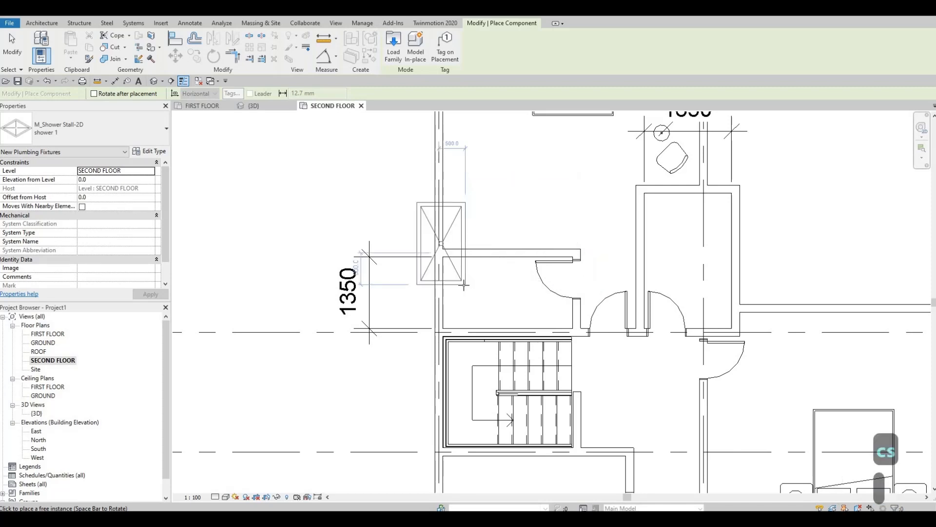
{"action": "scroll", "coordinate": [423, 238], "scroll_direction": "up", "scroll_amount": 2}
{"action": "scroll", "coordinate": [424, 238], "scroll_direction": "up", "scroll_amount": 2}
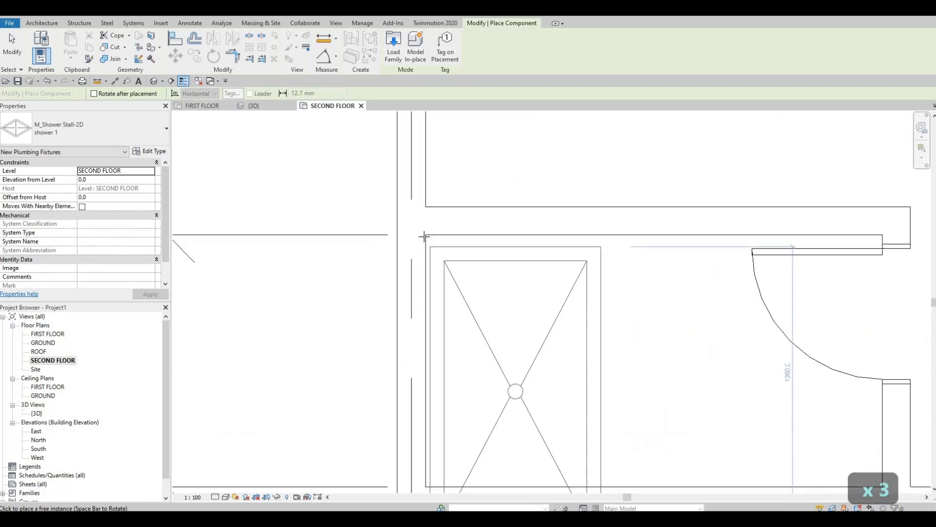
{"action": "left_click", "coordinate": [426, 236]}
Place another shower 1 stall, rotated horizontally, in the upper right inner corner of the narrow room right of the paired doors.
{"action": "scroll", "coordinate": [651, 237], "scroll_direction": "down", "scroll_amount": 3}
{"action": "middle_click_drag", "start_coordinate": [769, 190], "coordinate": [608, 253]}
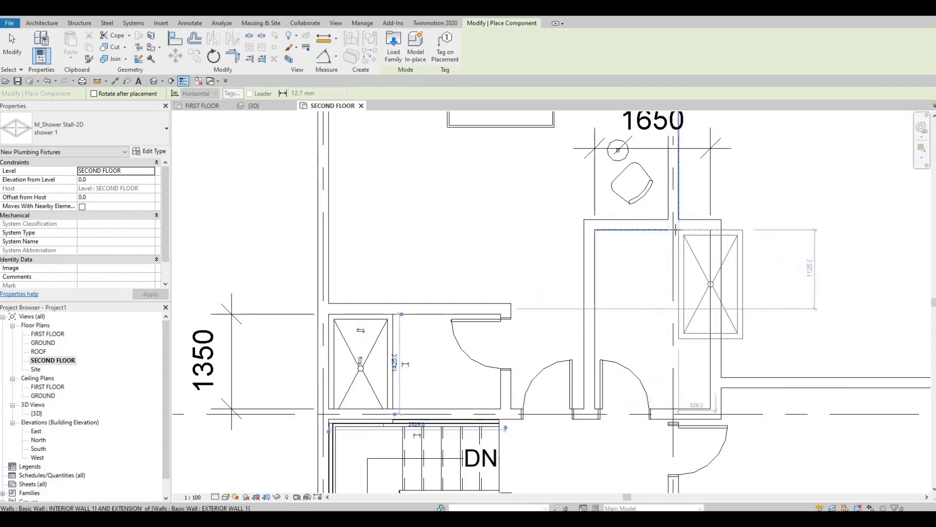
{"action": "key", "text": "space"}
{"action": "key", "text": "space"}
{"action": "key", "text": "space"}
{"action": "key", "text": "space"}
{"action": "key", "text": "space"}
{"action": "key", "text": "space"}
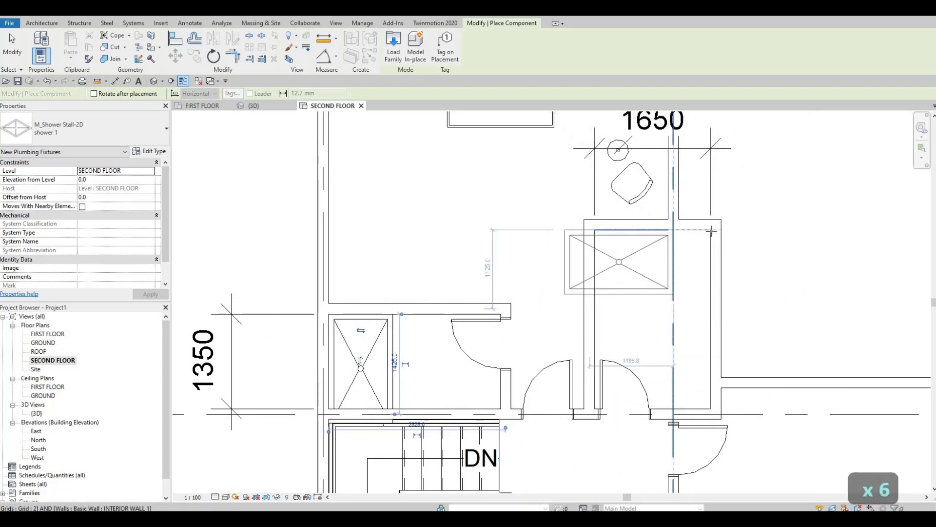
{"action": "scroll", "coordinate": [707, 227], "scroll_direction": "up", "scroll_amount": 1}
{"action": "left_click", "coordinate": [711, 232]}
{"action": "scroll", "coordinate": [711, 231], "scroll_direction": "down", "scroll_amount": 2}
{"action": "key", "text": "Escape"}
{"action": "key", "text": "Escape"}
{"action": "key", "text": "Escape"}
{"action": "key", "text": "Escape"}
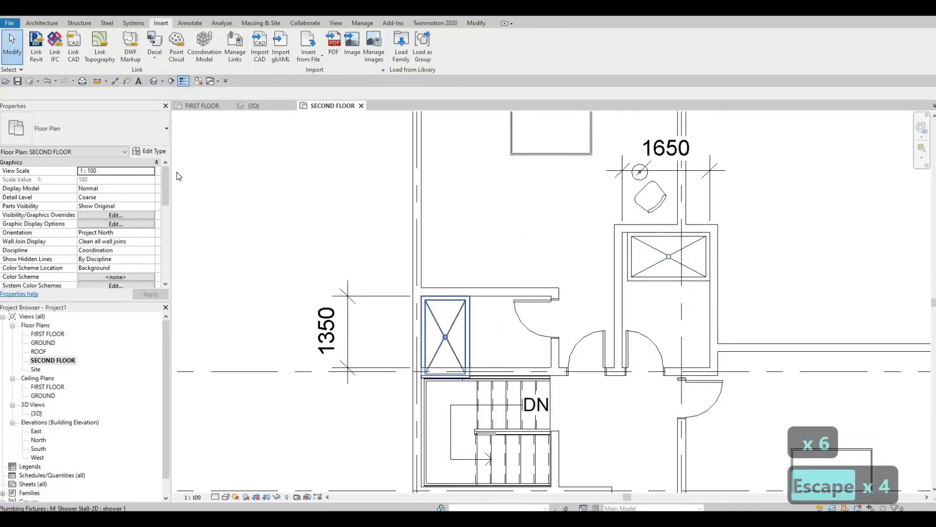
Duplicate the type of the shower stall above the stairs under the name "shower 2".
{"action": "left_click", "coordinate": [437, 310]}
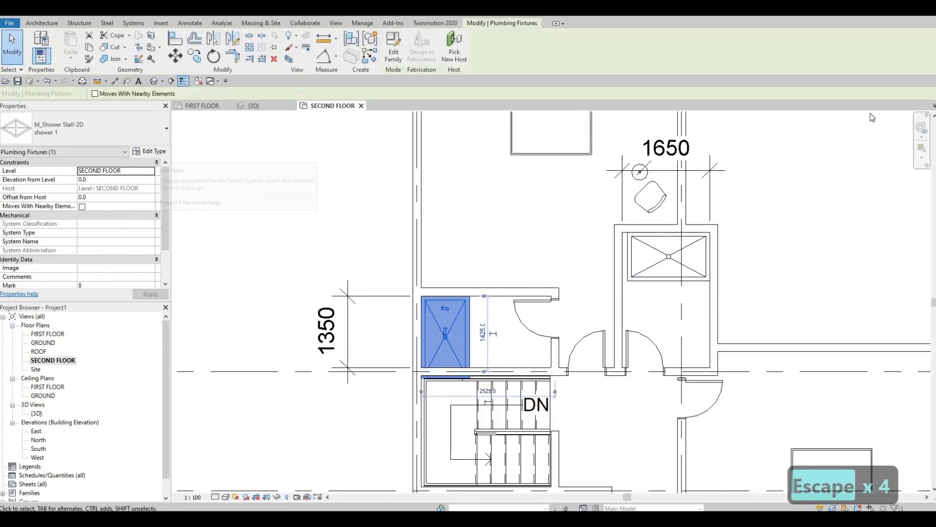
{"action": "left_click", "coordinate": [156, 152]}
{"action": "left_click", "coordinate": [487, 122]}
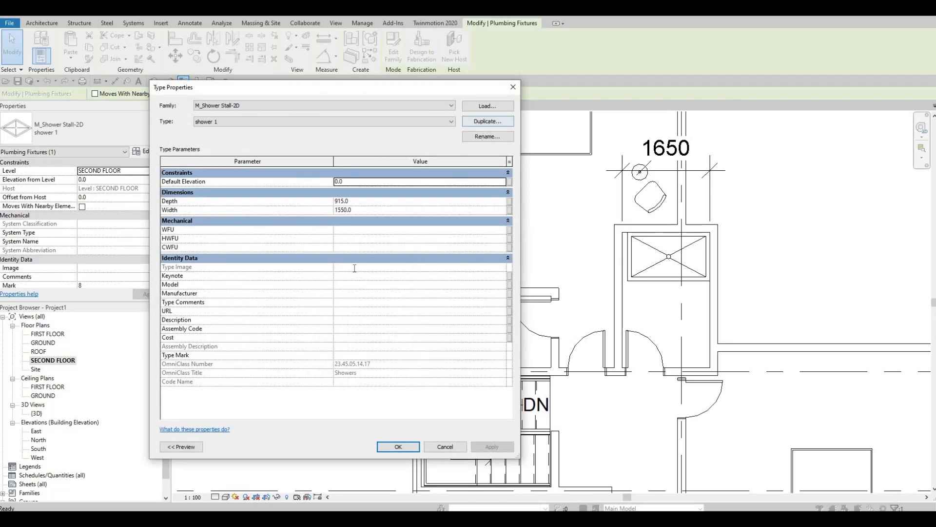
{"action": "key", "text": "Return"}
{"action": "left_click_drag", "start_coordinate": [347, 93], "coordinate": [709, 110]}
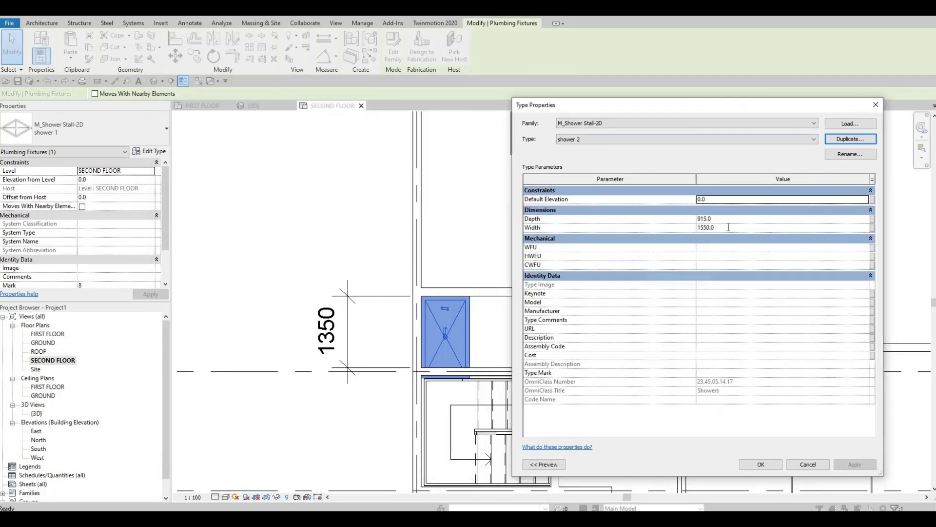
Set the width of the shower 2 type to 1350 mm and apply it to the selected stall.
{"action": "left_click", "coordinate": [729, 227]}
{"action": "type", "text": "13"}
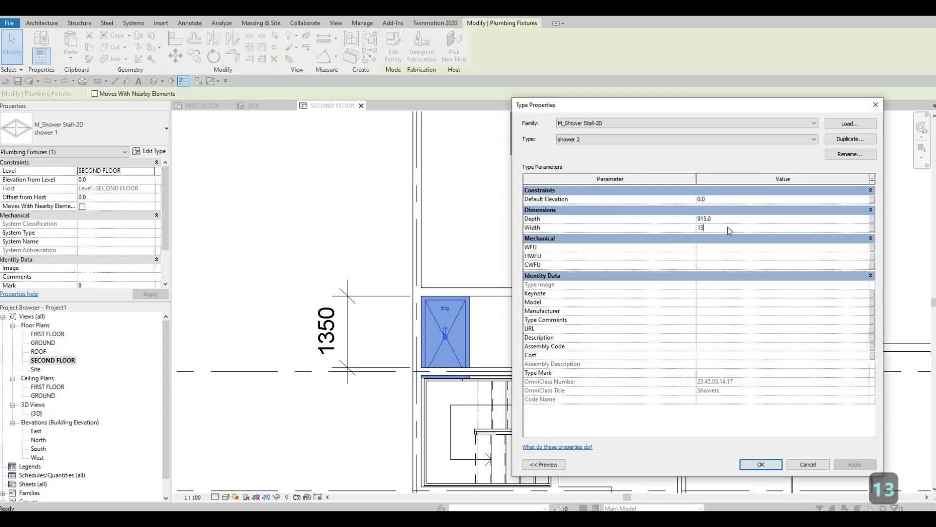
{"action": "type", "text": "50"}
{"action": "key", "text": "Return"}
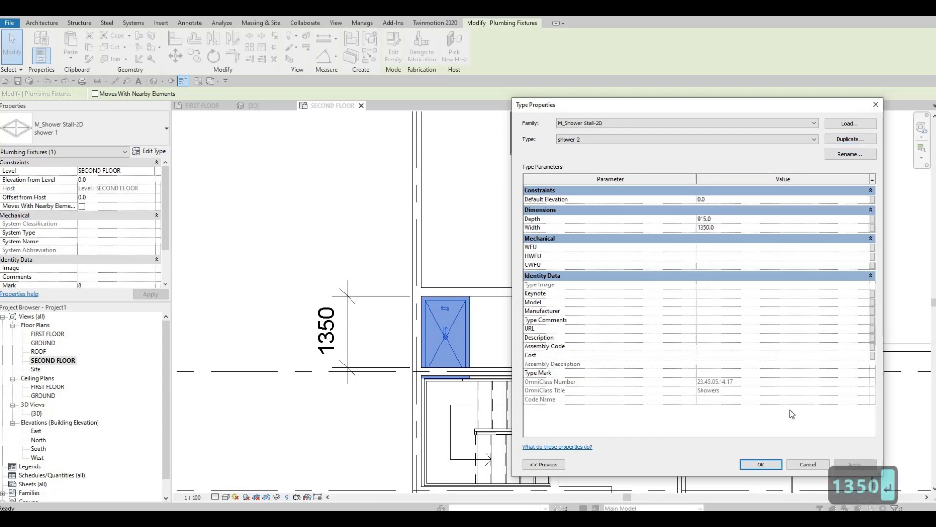
{"action": "left_click", "coordinate": [761, 464]}
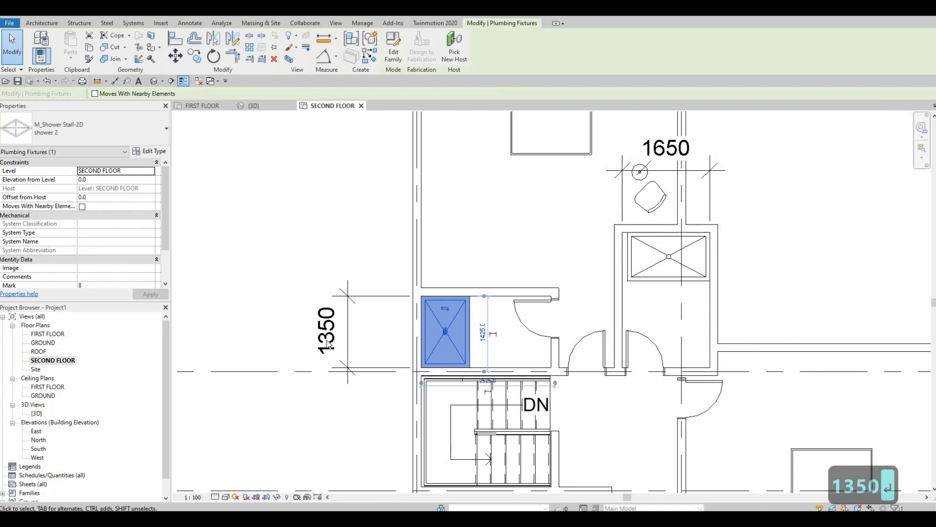
Deselect the resized stall and delete the width dimension outside the bathroom above the stairs.
{"action": "key", "text": "Escape"}
{"action": "key", "text": "Escape"}
{"action": "left_click", "coordinate": [341, 322]}
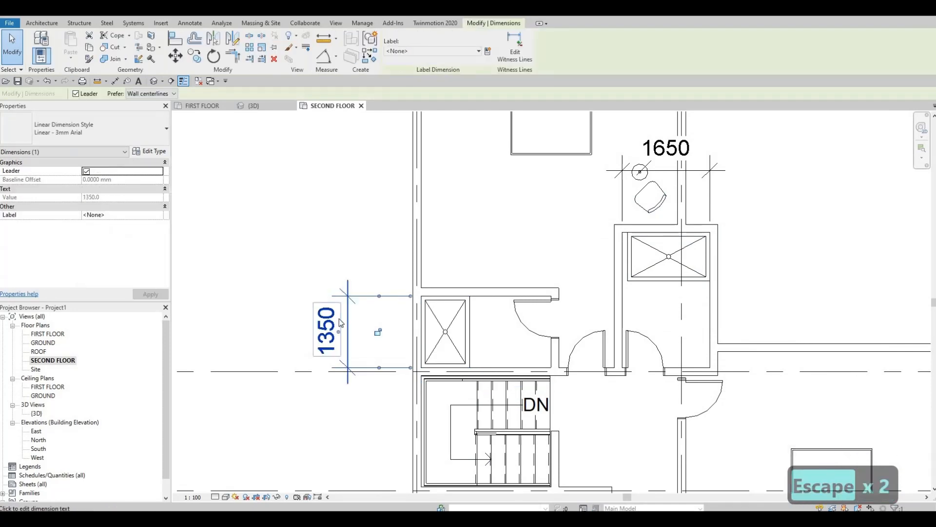
{"action": "key", "text": "Delete"}
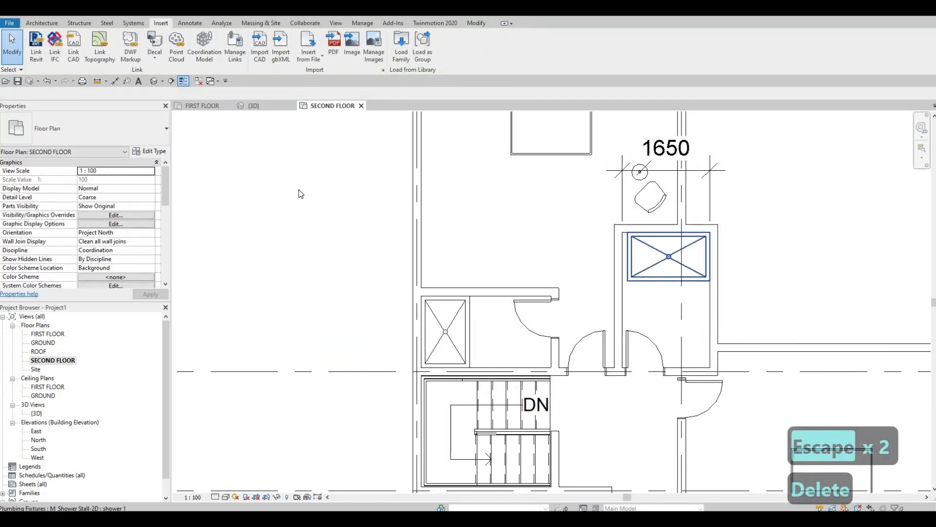
Duplicate the type of the narrow room's shower stall under the name "shower 3".
{"action": "left_click", "coordinate": [669, 257]}
{"action": "left_click", "coordinate": [149, 152]}
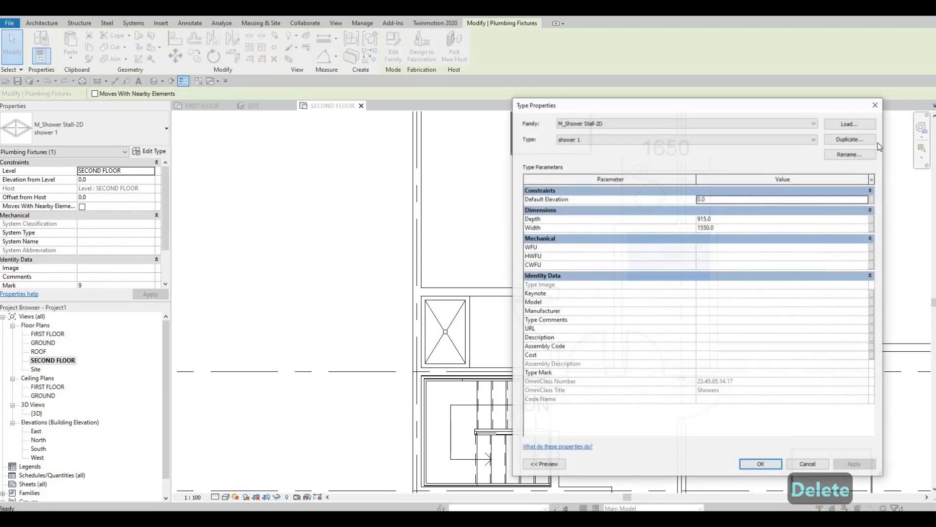
{"action": "left_click", "coordinate": [850, 139]}
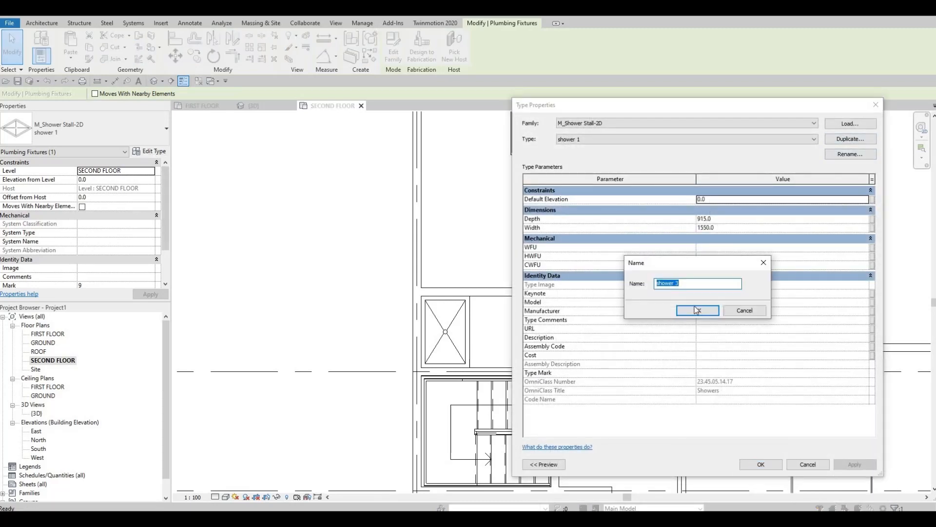
{"action": "key", "text": "Return"}
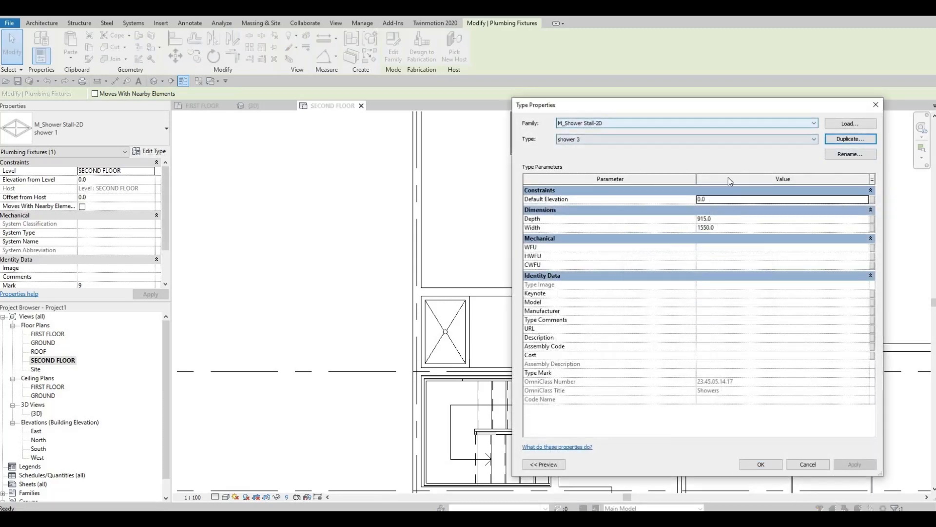
Set the width of the shower 3 type to 1650 mm and apply it to the narrow room's stall.
{"action": "left_click_drag", "start_coordinate": [633, 105], "coordinate": [558, 12]}
{"action": "left_click", "coordinate": [647, 134]}
{"action": "type", "text": "1650"}
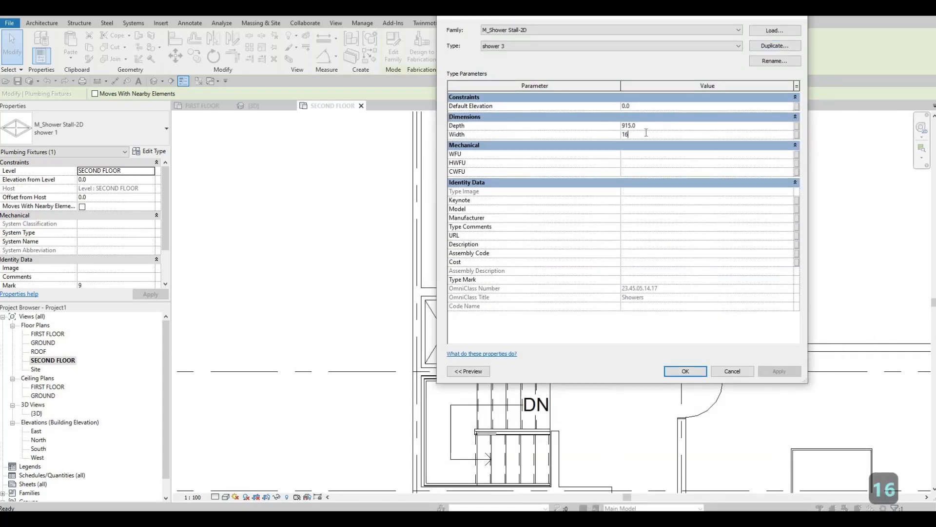
{"action": "left_click", "coordinate": [684, 371]}
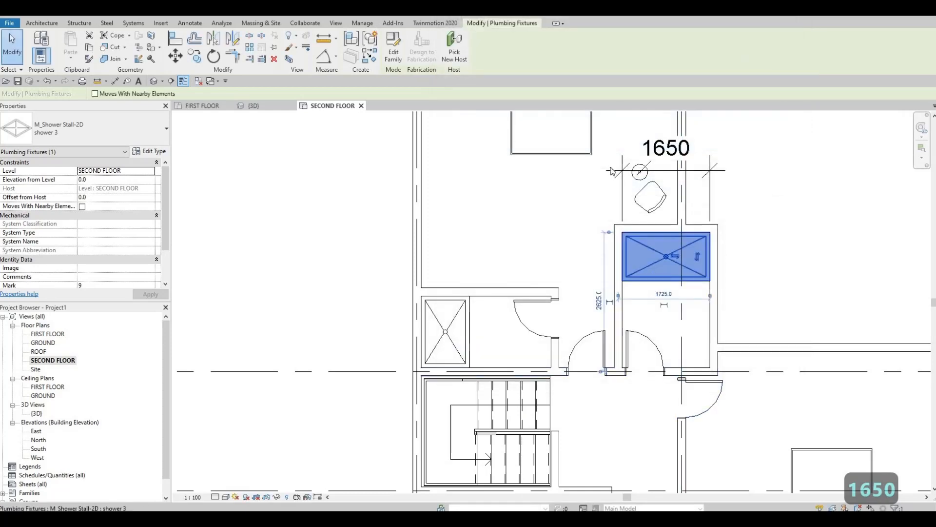
Deselect the narrow room's stall and delete the width dimension above that room.
{"action": "key", "text": "Escape"}
{"action": "key", "text": "Escape"}
{"action": "key", "text": "Escape"}
{"action": "left_click", "coordinate": [617, 181]}
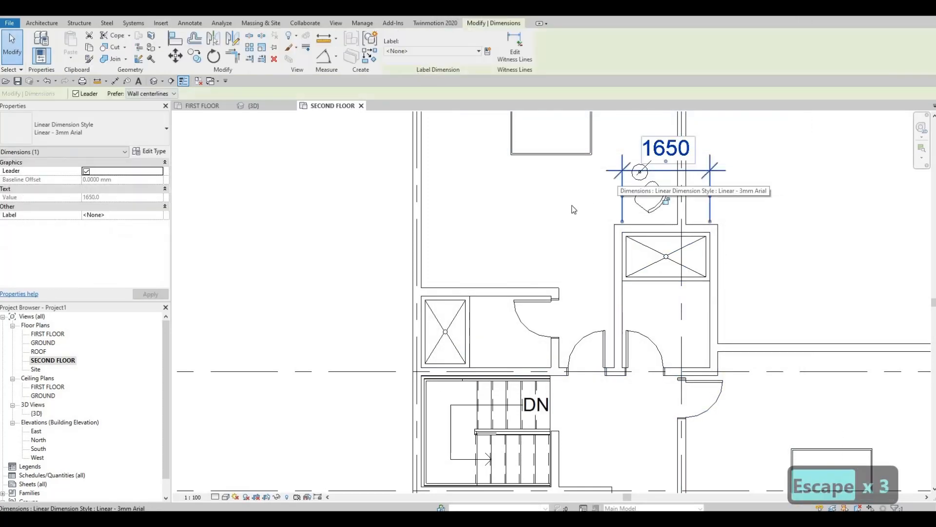
{"action": "key", "text": "Delete"}
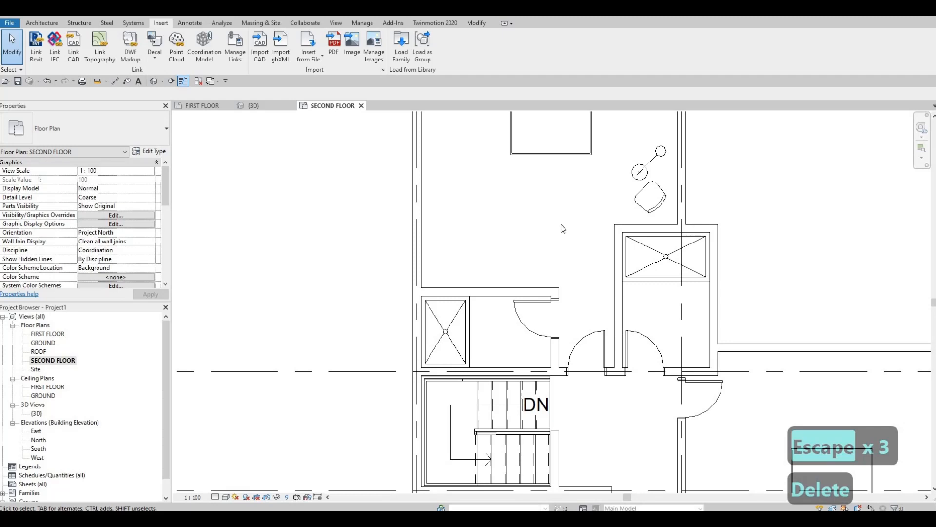
Draw similar INTERIOR WALL 1 walls from the small bathroom's upper right corner, 1400 mm up and across to the exterior wall.
{"action": "mouse_move", "coordinate": [587, 251]}
{"action": "middle_mouse_down"}
{"action": "mouse_move", "coordinate": [598, 276]}
{"action": "mouse_move", "coordinate": [587, 262]}
{"action": "middle_mouse_up"}
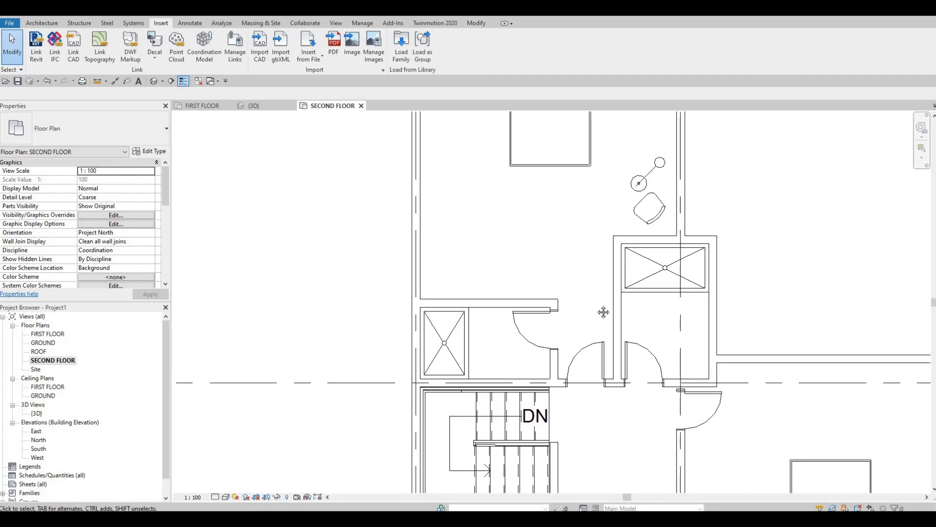
{"action": "middle_click_drag", "start_coordinate": [541, 269], "coordinate": [539, 363]}
{"action": "key", "text": "Escape"}
{"action": "key", "text": "Escape"}
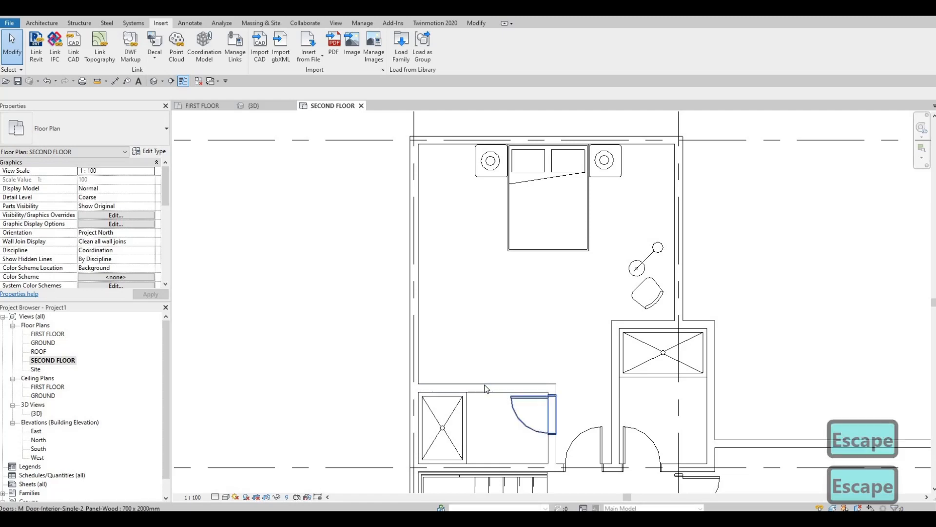
{"action": "left_click", "coordinate": [485, 385]}
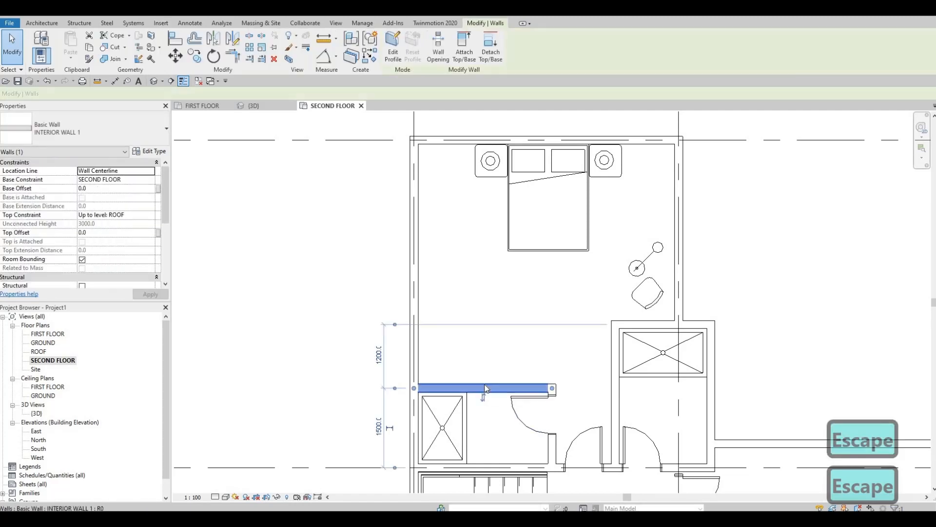
{"action": "key", "text": "c"}
{"action": "key", "text": "s"}
{"action": "scroll", "coordinate": [531, 370], "scroll_direction": "up", "scroll_amount": 1}
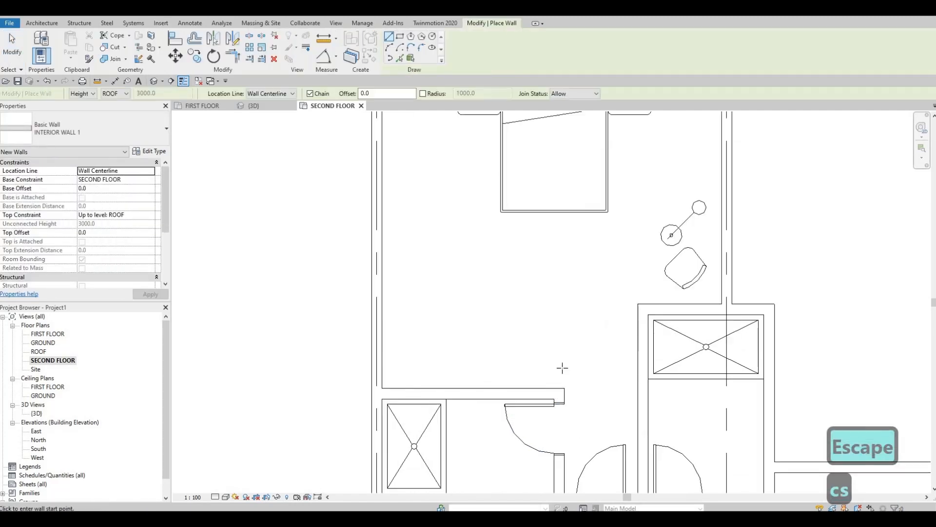
{"action": "left_click", "coordinate": [559, 389]}
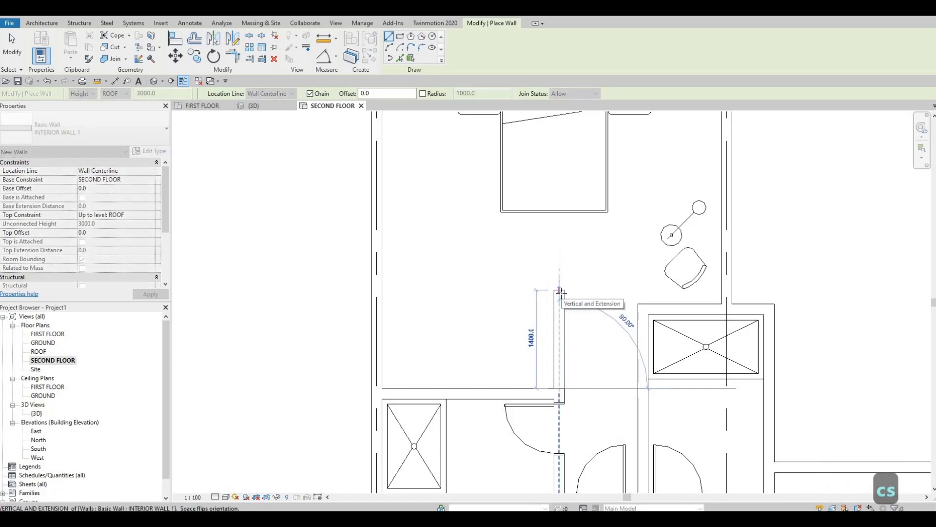
{"action": "left_click", "coordinate": [559, 290]}
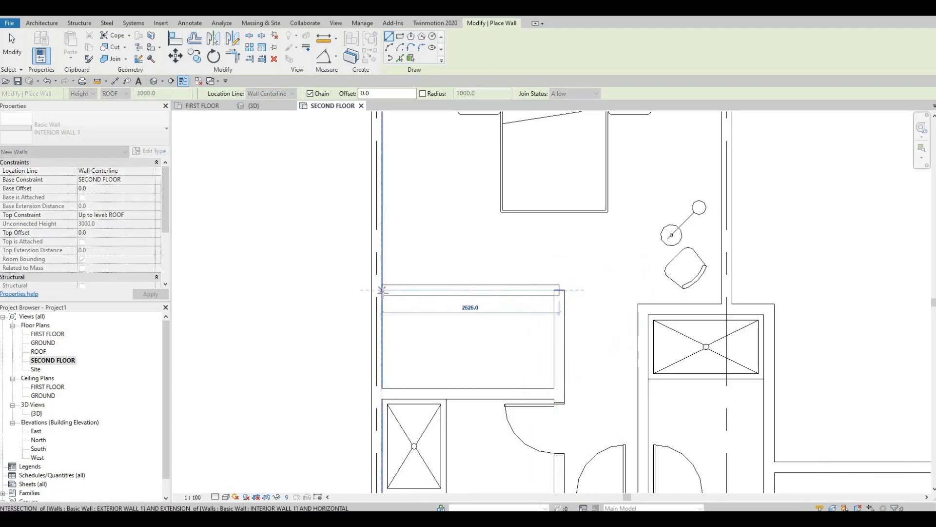
{"action": "left_click", "coordinate": [382, 289]}
{"action": "key", "text": "Escape"}
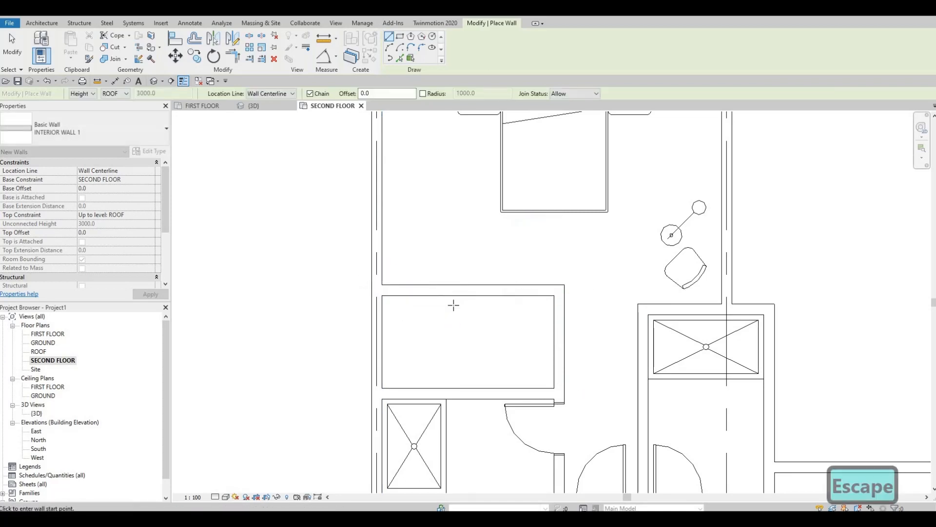
{"action": "scroll", "coordinate": [483, 360], "scroll_direction": "down", "scroll_amount": 1}
{"action": "key", "text": "Escape"}
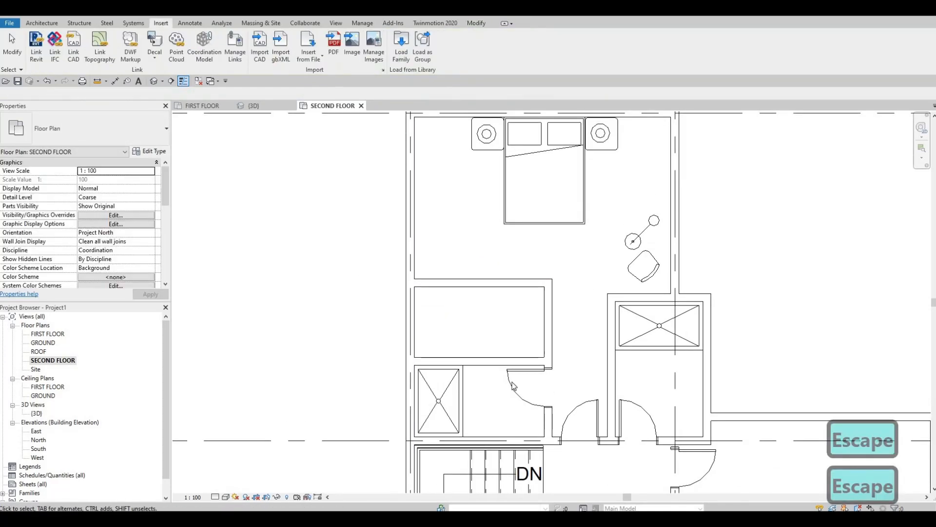
Cut a rectangular wall opening between the small bathroom and the new enclosed room, right of the shower stall.
{"action": "left_click", "coordinate": [495, 362]}
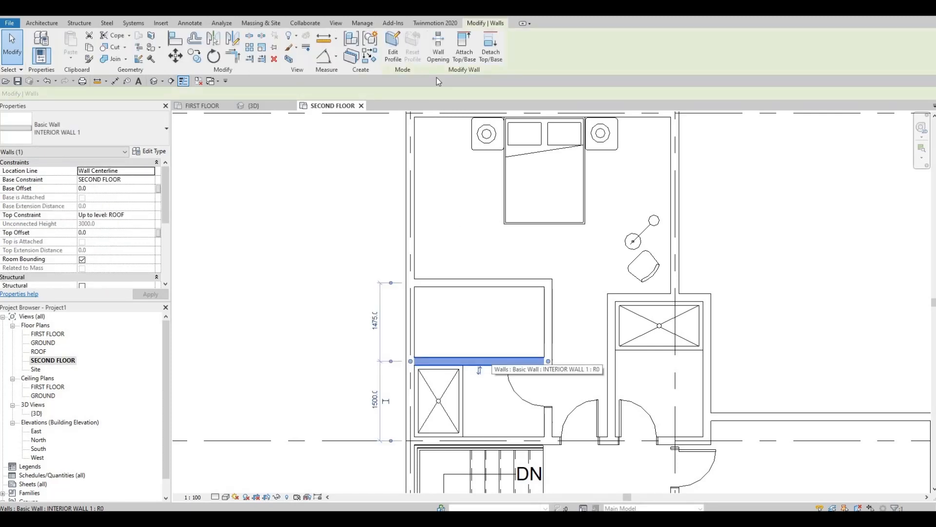
{"action": "left_click", "coordinate": [500, 361]}
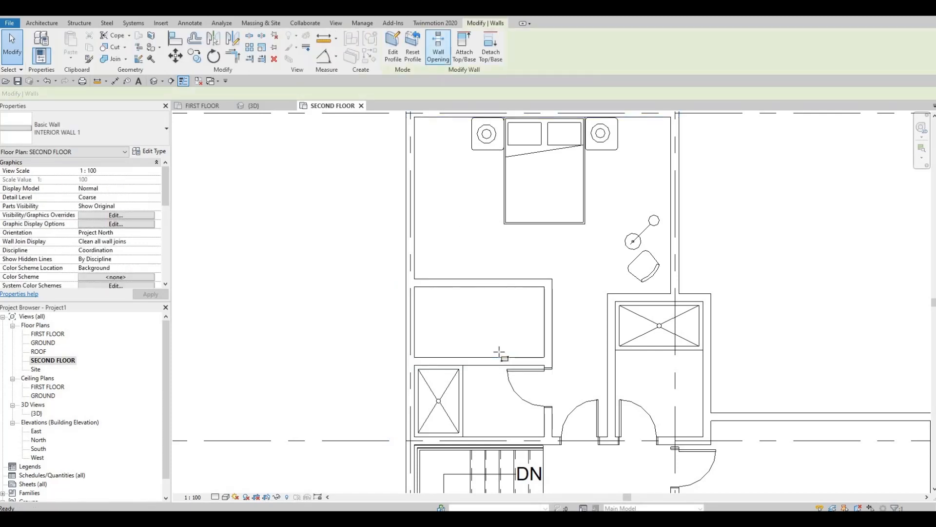
{"action": "scroll", "coordinate": [473, 361], "scroll_direction": "up", "scroll_amount": 2}
{"action": "left_click", "coordinate": [473, 362]}
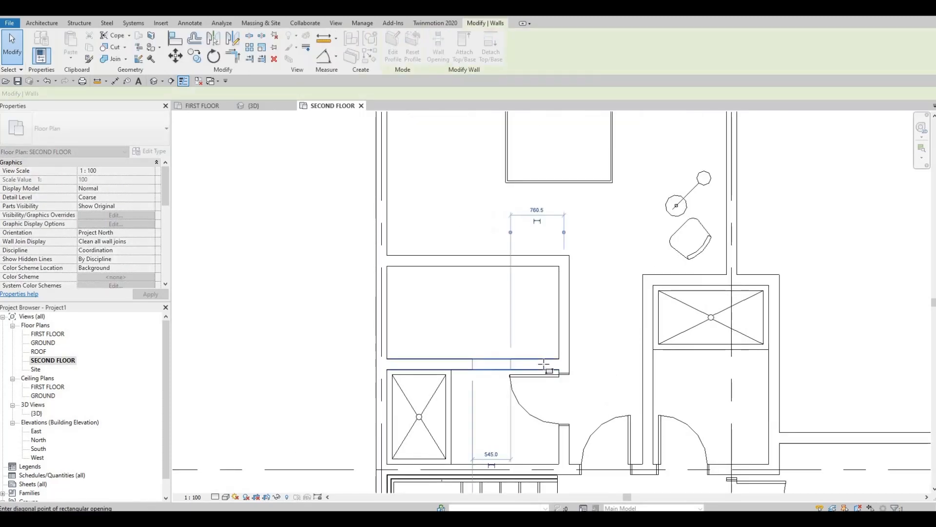
{"action": "left_click", "coordinate": [544, 364]}
{"action": "scroll", "coordinate": [502, 365], "scroll_direction": "down", "scroll_amount": 3}
{"action": "key", "text": "Escape"}
{"action": "key", "text": "Escape"}
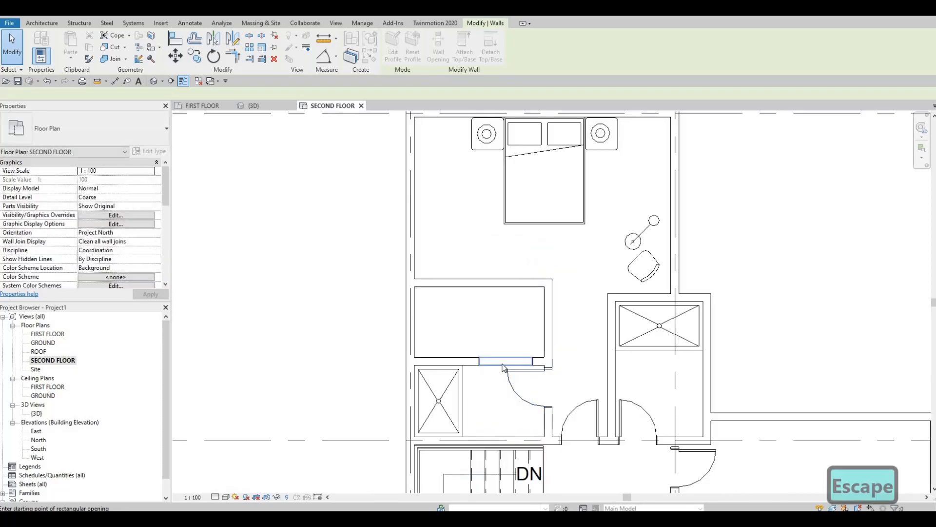
{"action": "scroll", "coordinate": [503, 367], "scroll_direction": "up", "scroll_amount": 4}
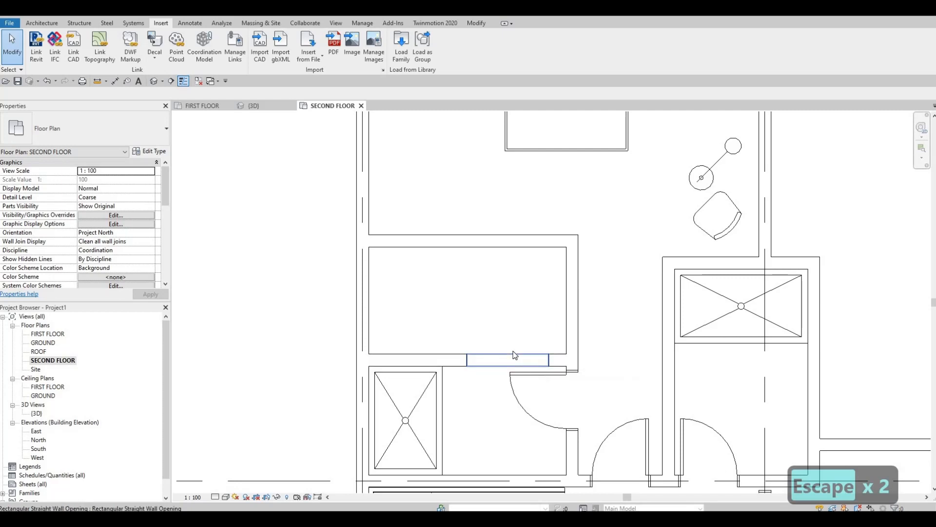
Undo the rectangular wall opening between the small bathroom and the new enclosed room.
{"action": "scroll", "coordinate": [509, 357], "scroll_direction": "down", "scroll_amount": 1}
{"action": "key", "text": "Escape"}
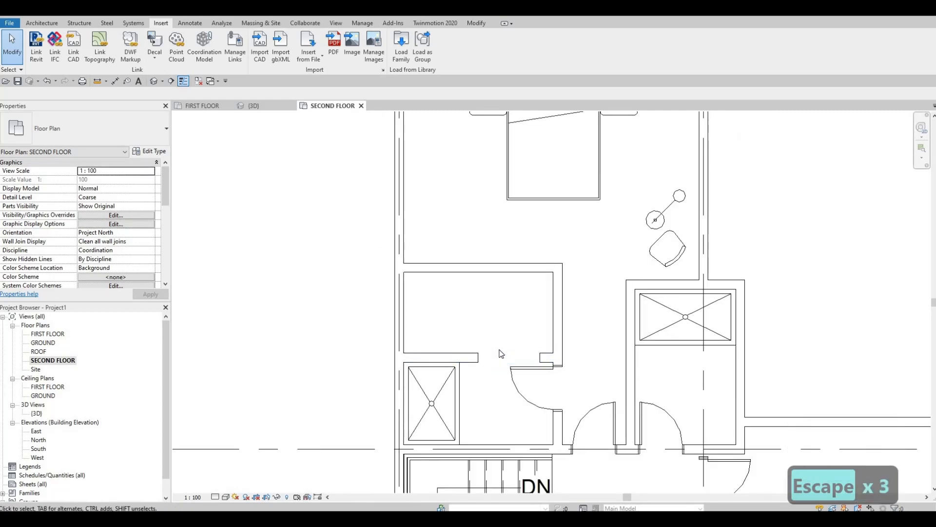
{"action": "scroll", "coordinate": [501, 353], "scroll_direction": "down", "scroll_amount": 1}
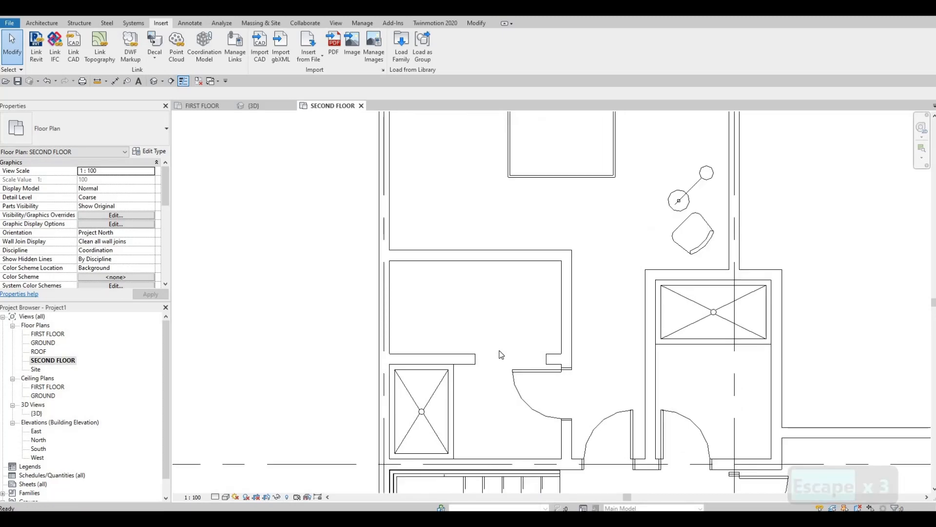
{"action": "key", "text": "Escape"}
{"action": "key", "text": "Escape"}
{"action": "key", "text": "ctrl+z"}
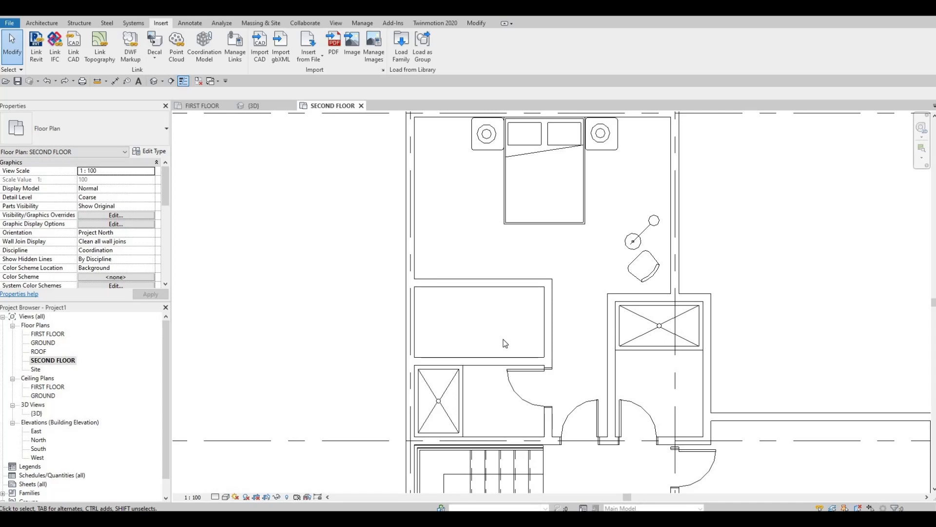
Load the 1500 x 2000mm type of the M_Door-Interior-Double-Pocket-2_Panel-Wood family from the library's Doors Residential folder.
{"action": "left_click", "coordinate": [404, 56]}
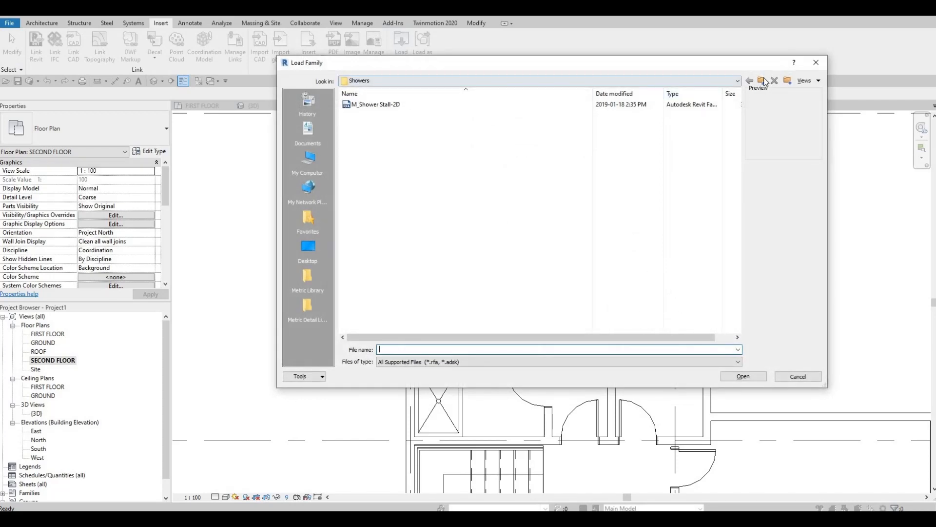
{"action": "left_click", "coordinate": [762, 80]}
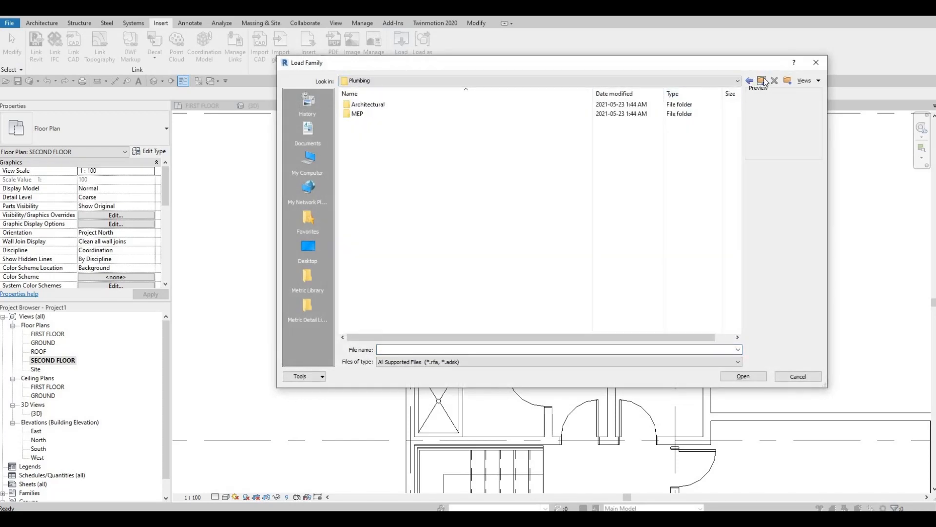
{"action": "left_click", "coordinate": [763, 82]}
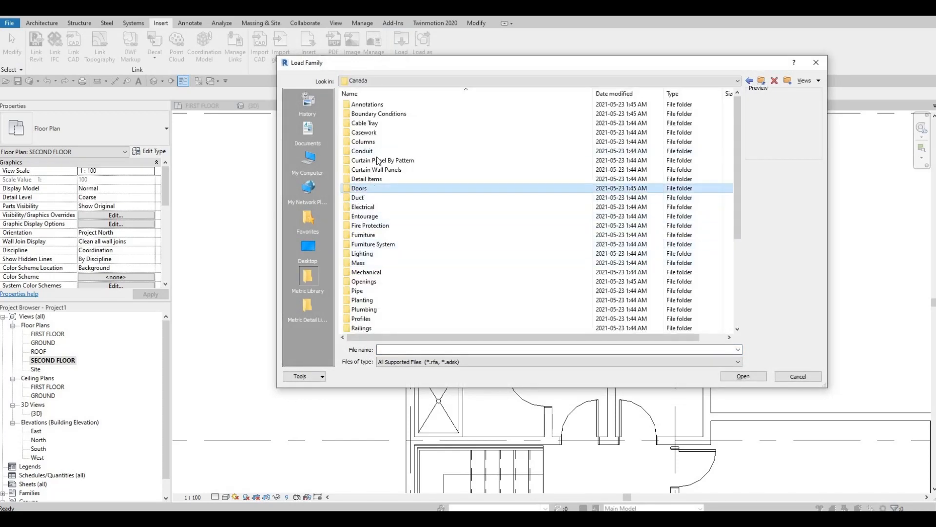
{"action": "double_click", "coordinate": [361, 188]}
{"action": "double_click", "coordinate": [370, 123]}
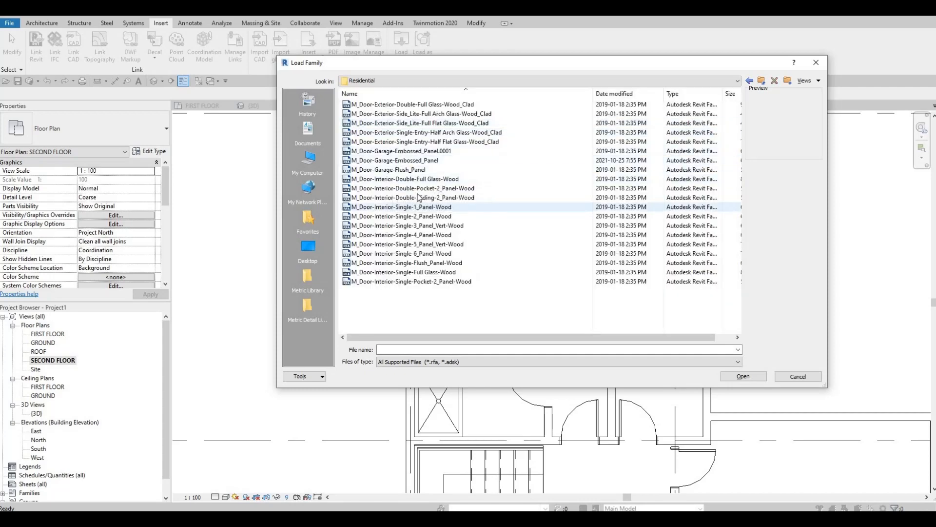
{"action": "left_click", "coordinate": [395, 188]}
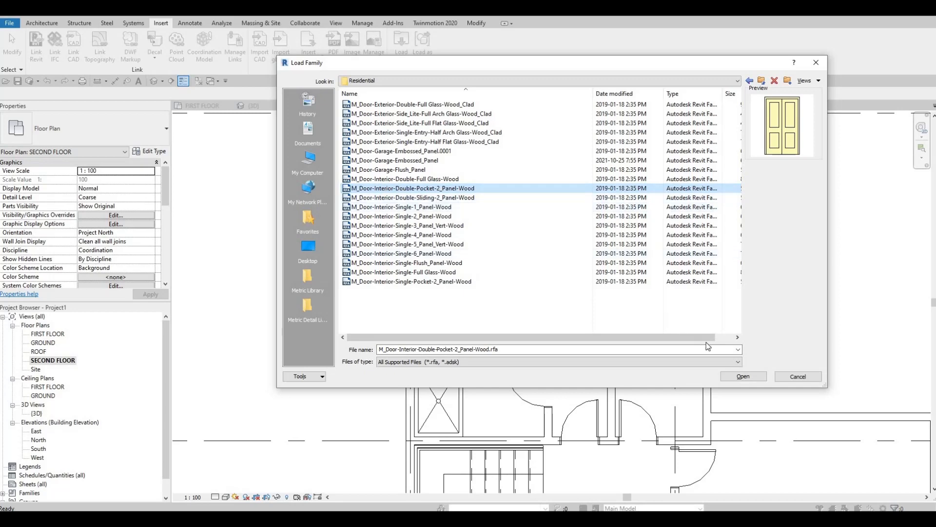
{"action": "left_click", "coordinate": [755, 376]}
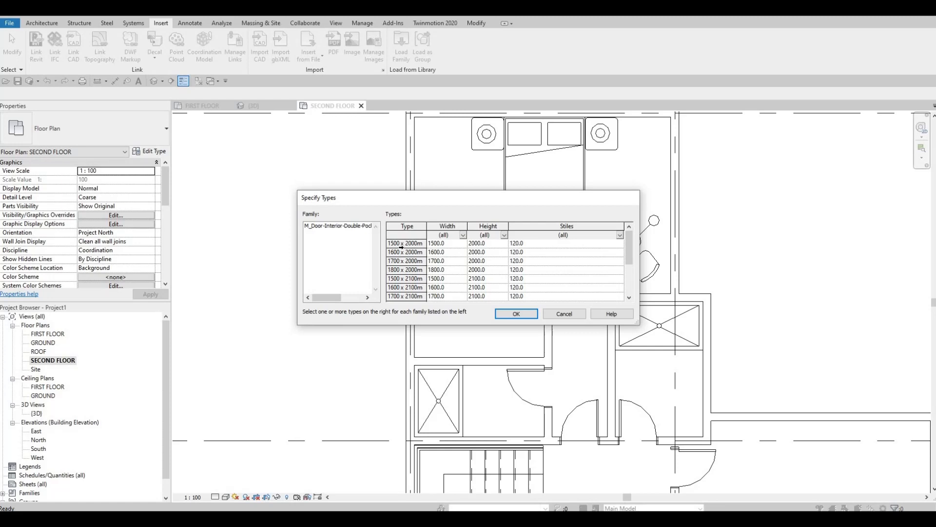
{"action": "left_click", "coordinate": [401, 248]}
{"action": "left_click", "coordinate": [513, 315]}
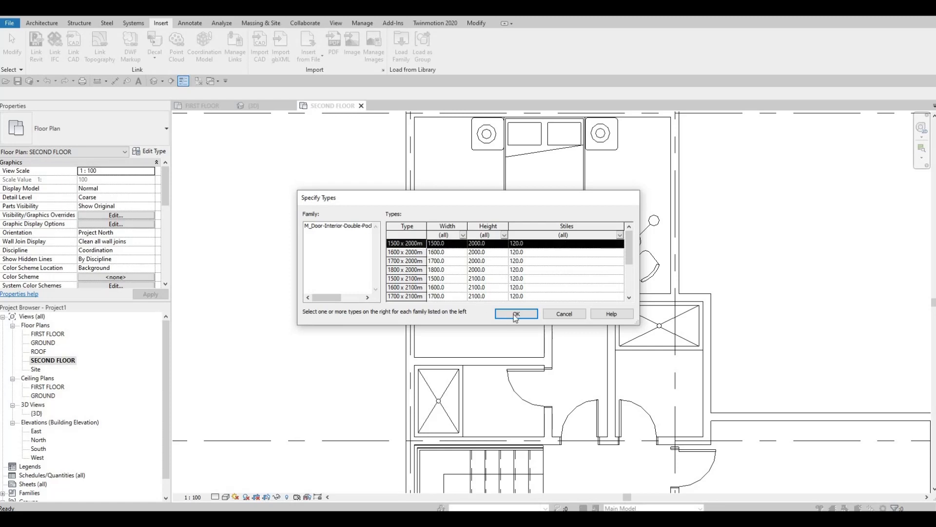
{"action": "left_click", "coordinate": [516, 315]}
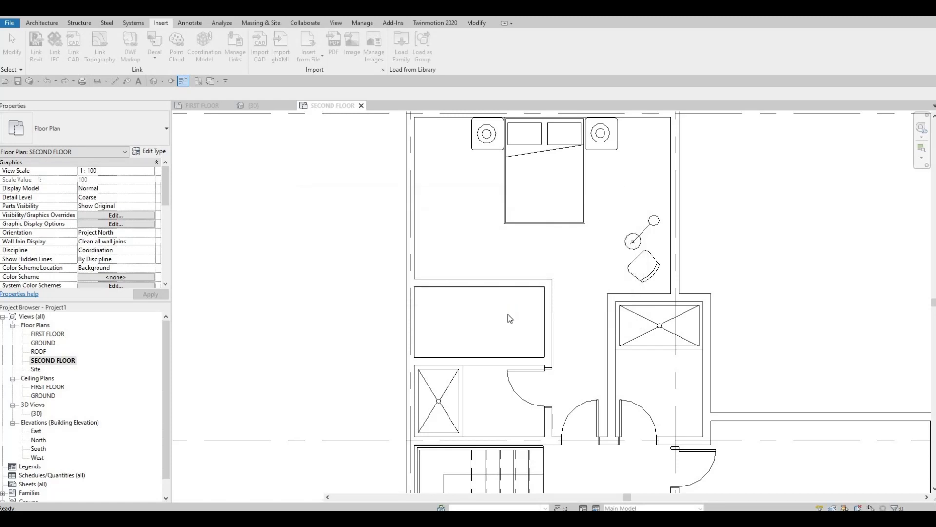
Place the 1500 x 2000mm double pocket door in the wall between the small bathroom and the enclosed room.
{"action": "key", "text": "d"}
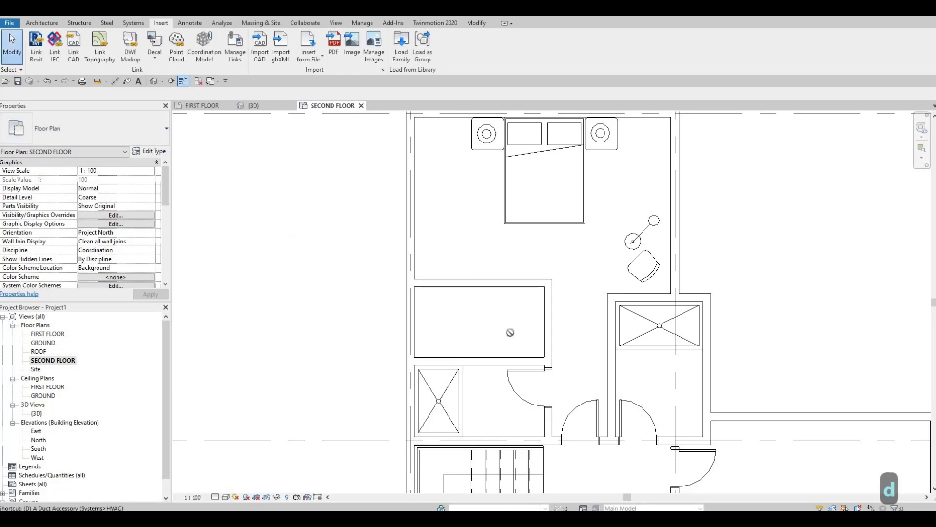
{"action": "key", "text": "r"}
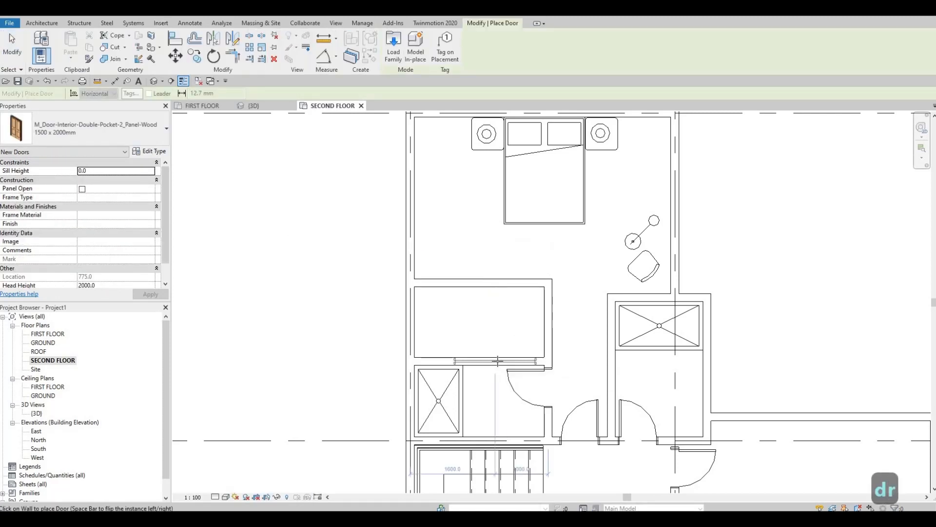
{"action": "scroll", "coordinate": [497, 361], "scroll_direction": "up", "scroll_amount": 3}
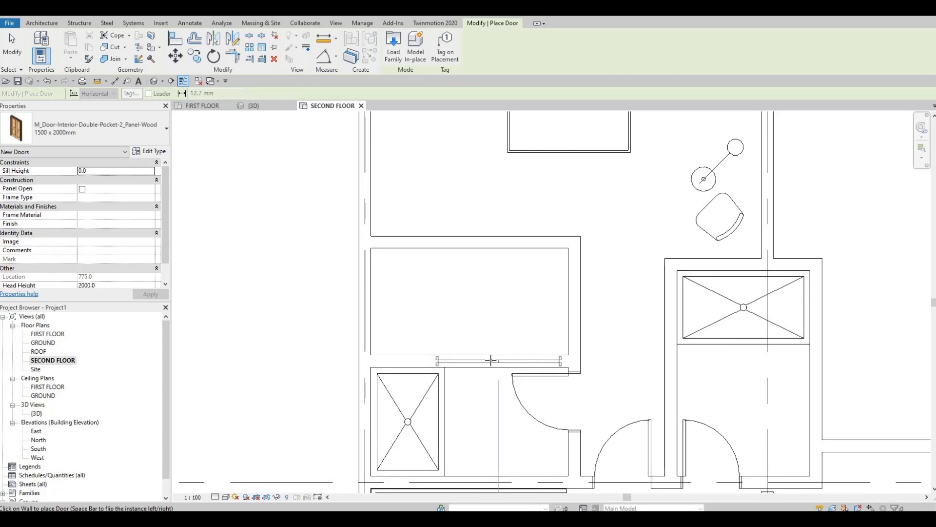
{"action": "left_click", "coordinate": [498, 360]}
{"action": "key", "text": "Escape"}
{"action": "key", "text": "Escape"}
{"action": "key", "text": "Escape"}
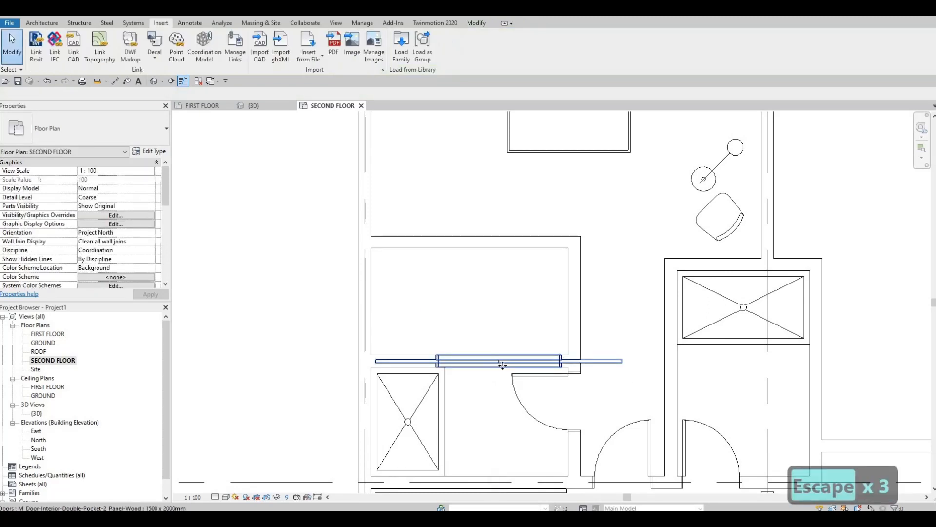
Set the double pocket door type's width to 800 mm and apply it to the placed door.
{"action": "left_click", "coordinate": [506, 363]}
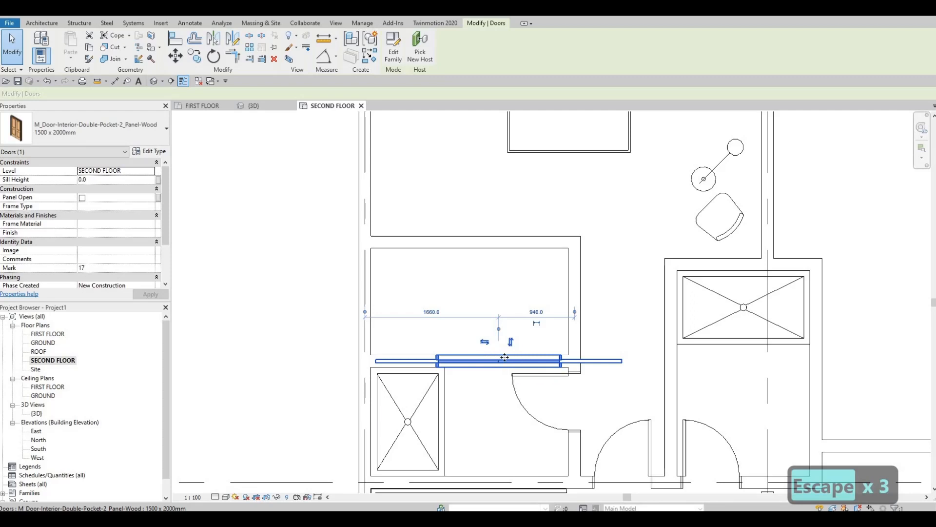
{"action": "left_click", "coordinate": [151, 151]}
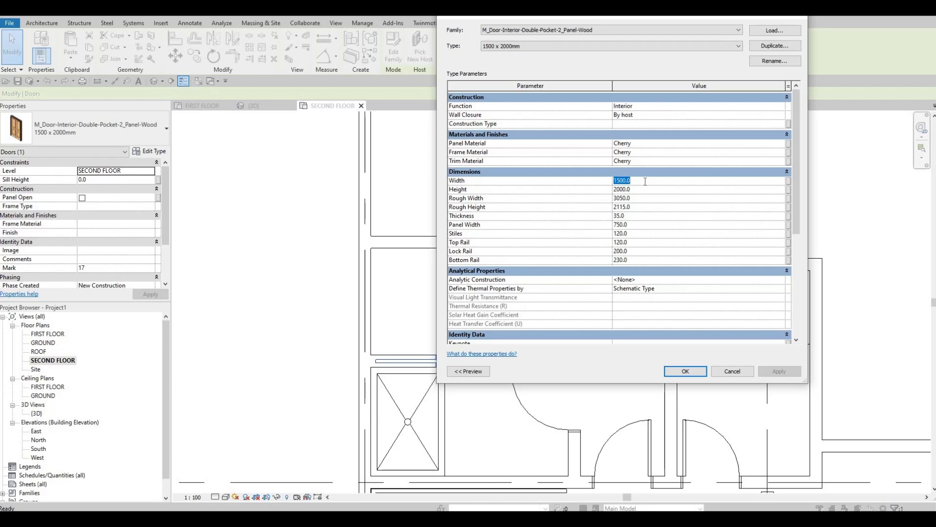
{"action": "type", "text": "00"}
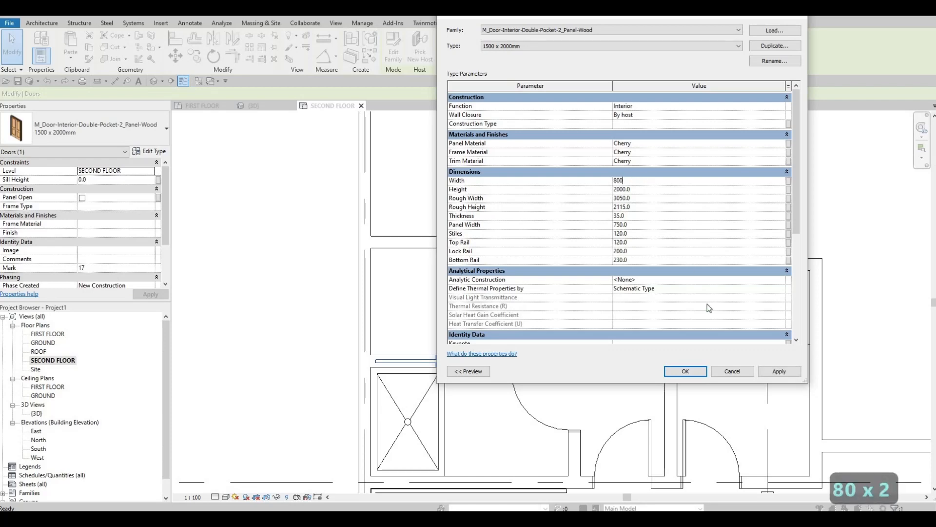
{"action": "left_click", "coordinate": [685, 372]}
{"action": "key", "text": "Escape"}
{"action": "key", "text": "Escape"}
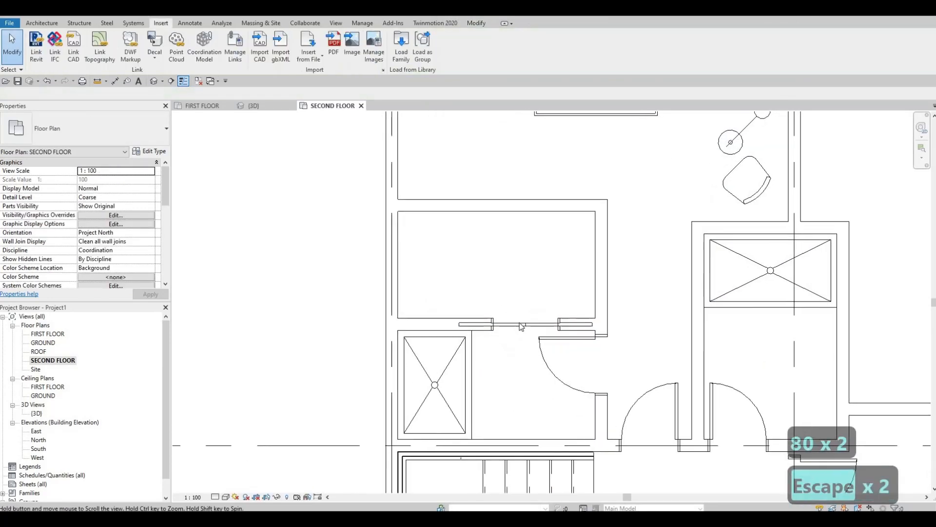
Examine the resized pocket door's fit in the wall between the small bathroom and the enclosed room.
{"action": "scroll", "coordinate": [541, 319], "scroll_direction": "up", "scroll_amount": 4}
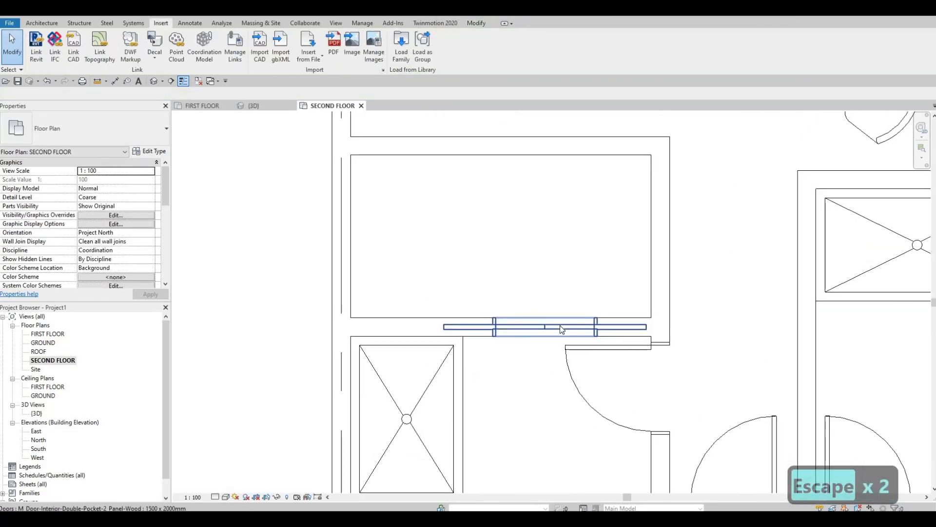
{"action": "left_click", "coordinate": [515, 318]}
{"action": "middle_click_drag", "start_coordinate": [515, 312], "coordinate": [508, 290]}
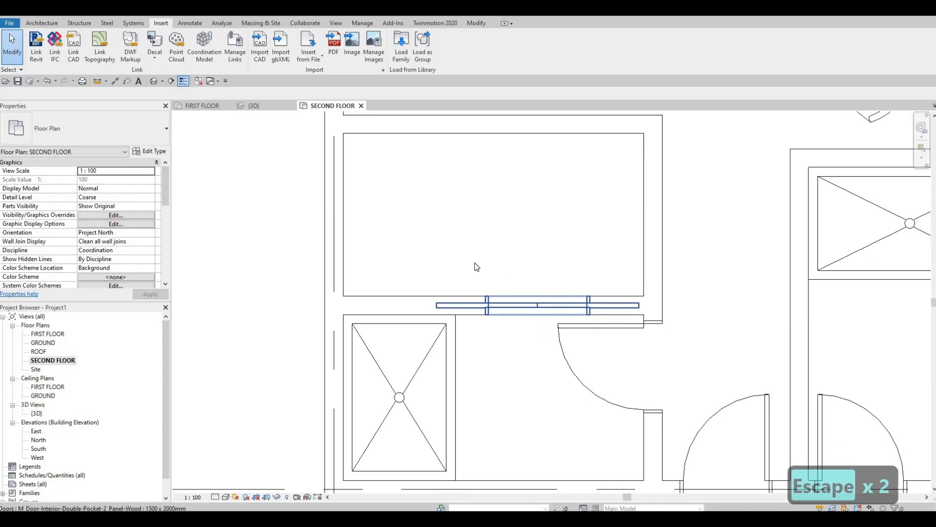
{"action": "key", "text": "Escape"}
{"action": "middle_click_drag", "start_coordinate": [529, 349], "coordinate": [455, 268]}
{"action": "scroll", "coordinate": [455, 269], "scroll_direction": "down", "scroll_amount": 2}
{"action": "middle_click_drag", "start_coordinate": [522, 302], "coordinate": [515, 357]}
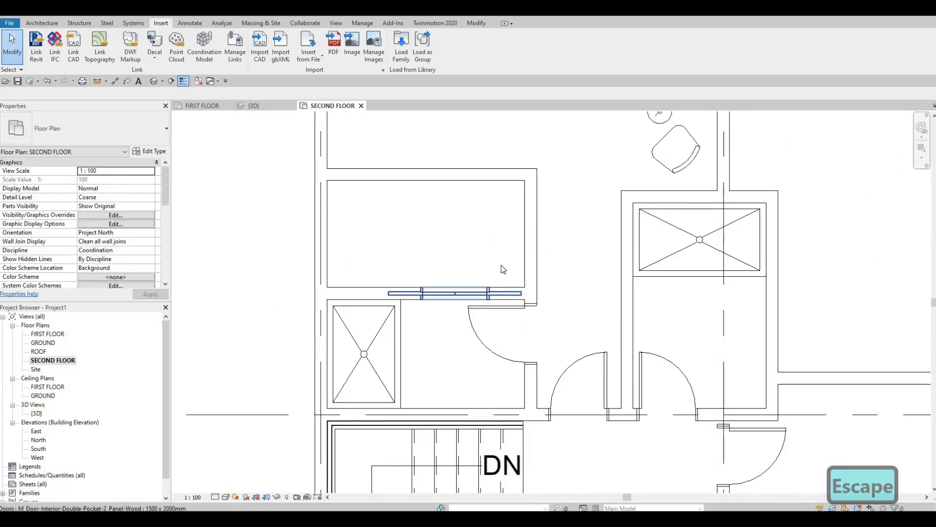
{"action": "scroll", "coordinate": [531, 264], "scroll_direction": "down", "scroll_amount": 1}
{"action": "middle_click_drag", "start_coordinate": [514, 297], "coordinate": [507, 329]}
{"action": "key", "text": "Escape"}
{"action": "key", "text": "Escape"}
Place similar M_Toilet-Domestic-2D toilets on the small bathroom's lower wall beside the shower and on the narrow bathroom's right wall.
{"action": "scroll", "coordinate": [524, 327], "scroll_direction": "down", "scroll_amount": 1}
{"action": "scroll", "coordinate": [507, 329], "scroll_direction": "down", "scroll_amount": 2}
{"action": "middle_click_drag", "start_coordinate": [568, 414], "coordinate": [555, 215]}
{"action": "scroll", "coordinate": [555, 215], "scroll_direction": "down", "scroll_amount": 2}
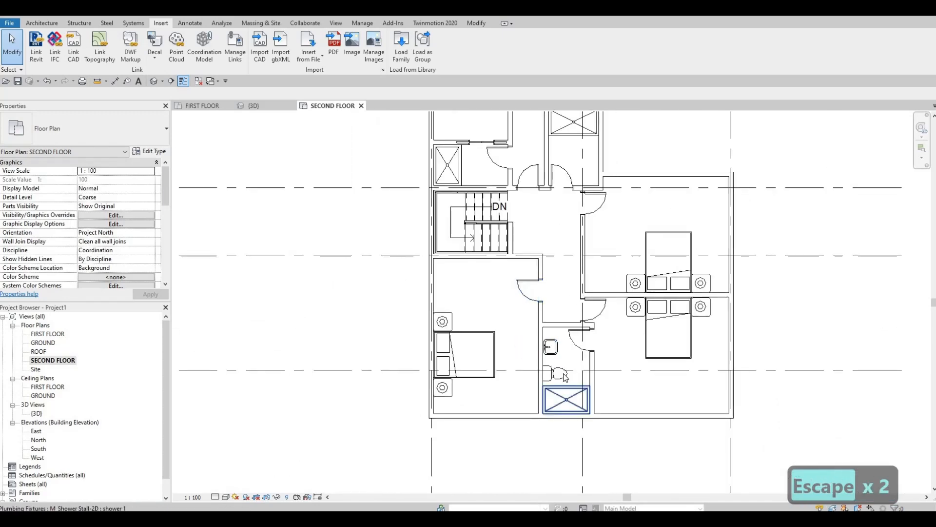
{"action": "left_click", "coordinate": [564, 376]}
{"action": "key", "text": "c"}
{"action": "key", "text": "s"}
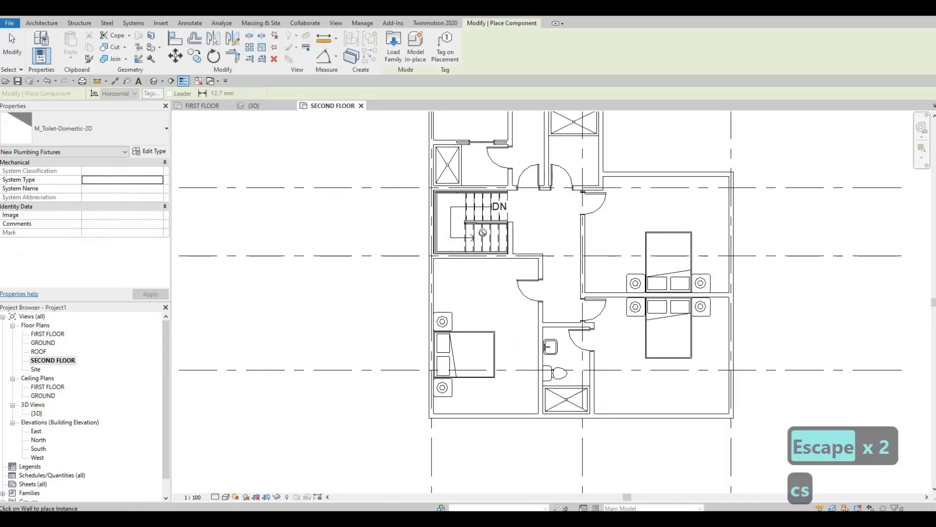
{"action": "middle_click_drag", "start_coordinate": [468, 195], "coordinate": [465, 266]}
{"action": "scroll", "coordinate": [466, 266], "scroll_direction": "up", "scroll_amount": 2}
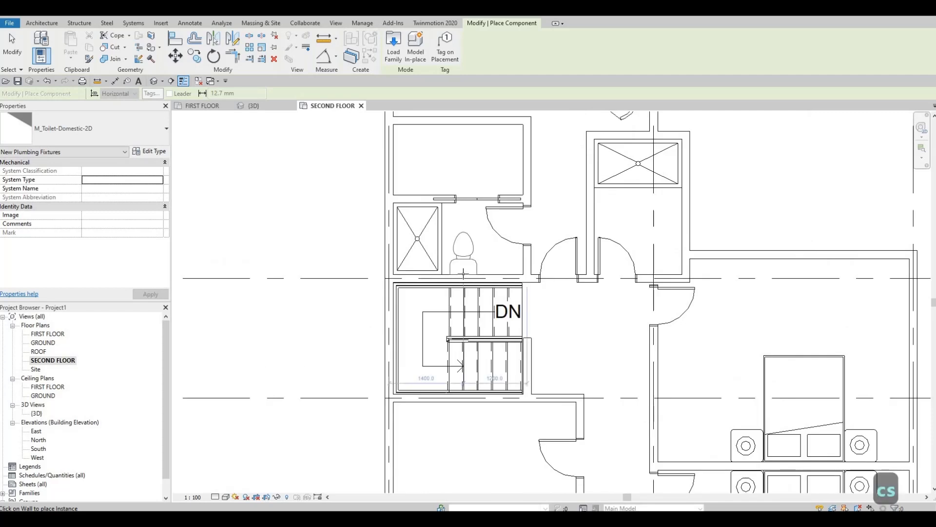
{"action": "left_click", "coordinate": [464, 244]}
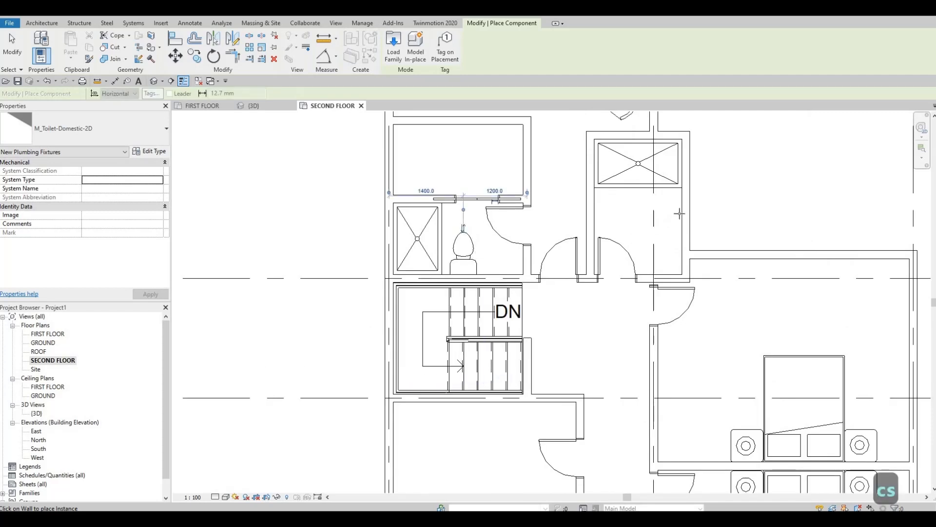
{"action": "key", "text": "Escape"}
Place a similar M_Sink Vanity-Square 500 x 440mm sink against the narrow bathroom's right wall, below the toilet and facing left.
{"action": "scroll", "coordinate": [598, 342], "scroll_direction": "down", "scroll_amount": 2}
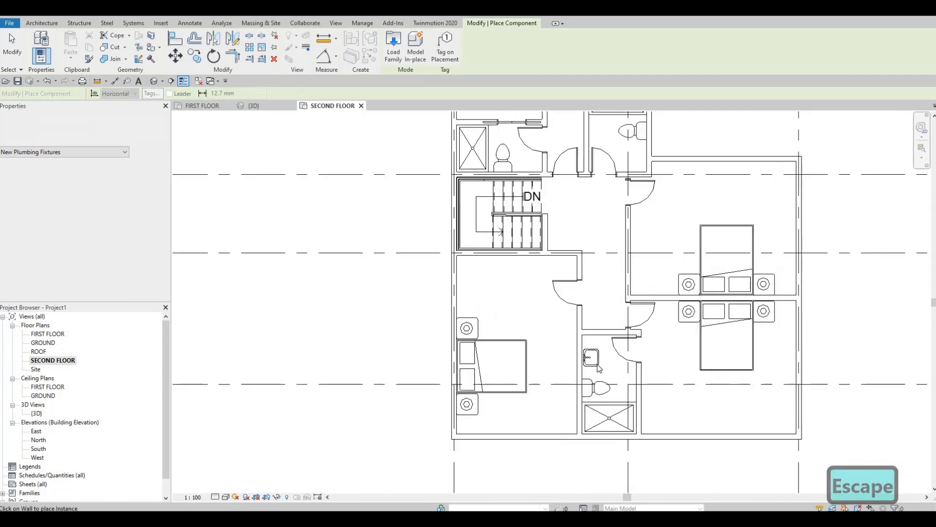
{"action": "key", "text": "Escape"}
{"action": "left_click", "coordinate": [598, 366]}
{"action": "key", "text": "c"}
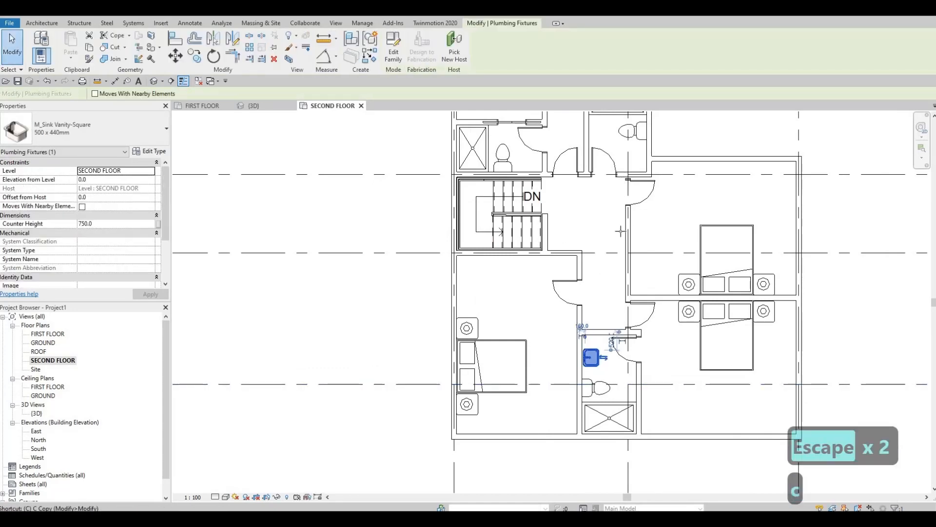
{"action": "key", "text": "s"}
{"action": "middle_click_drag", "start_coordinate": [639, 156], "coordinate": [627, 252]}
{"action": "scroll", "coordinate": [614, 288], "scroll_direction": "up", "scroll_amount": 4}
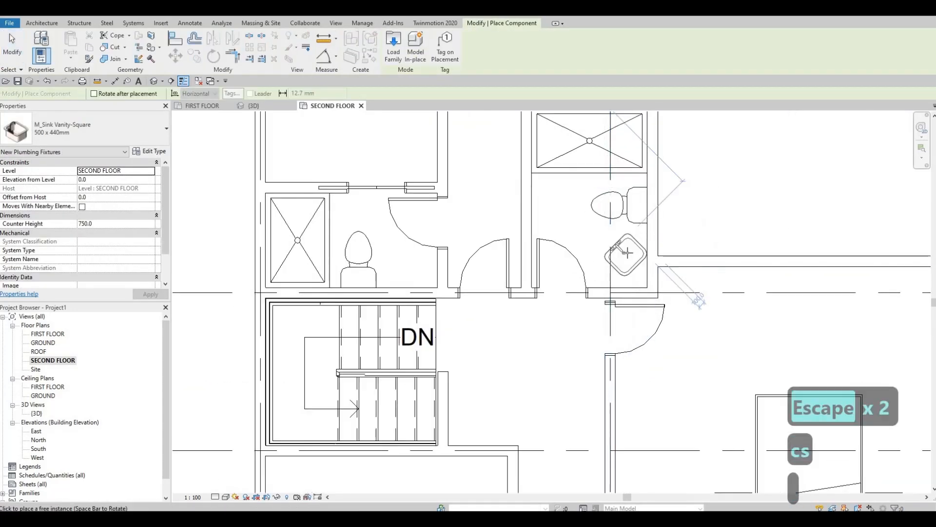
{"action": "scroll", "coordinate": [628, 257], "scroll_direction": "up", "scroll_amount": 2}
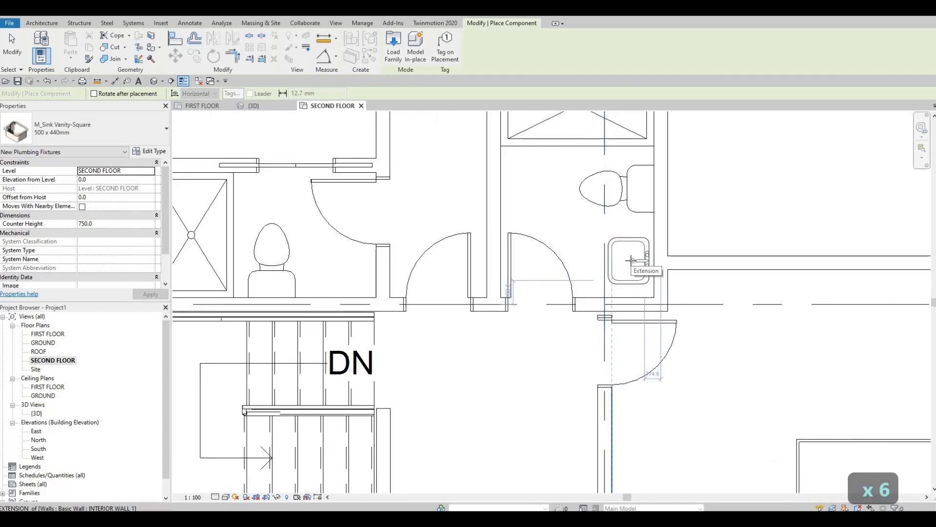
{"action": "left_click", "coordinate": [630, 261]}
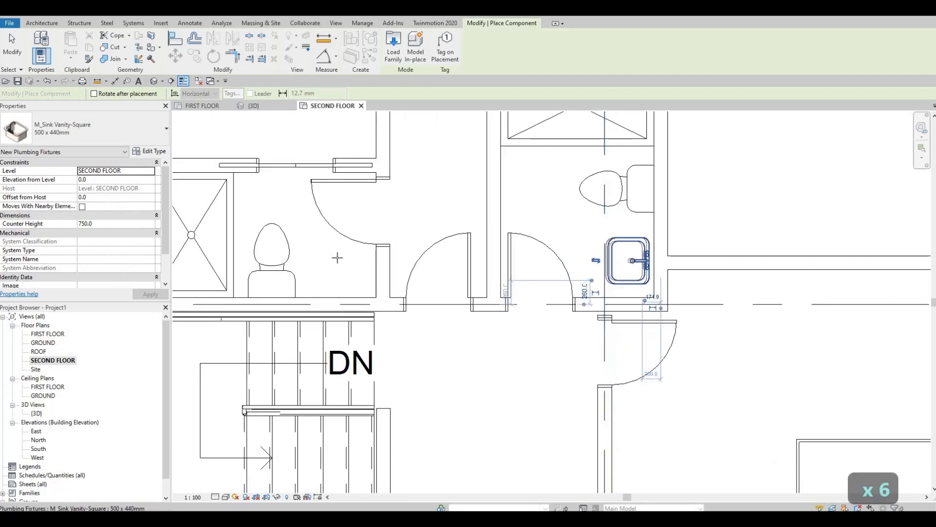
Place another 500 x 440mm square vanity sink, rotated against the small bathroom's lower wall, right of the toilet.
{"action": "key", "text": "space"}
{"action": "key", "text": "space"}
{"action": "key", "text": "space"}
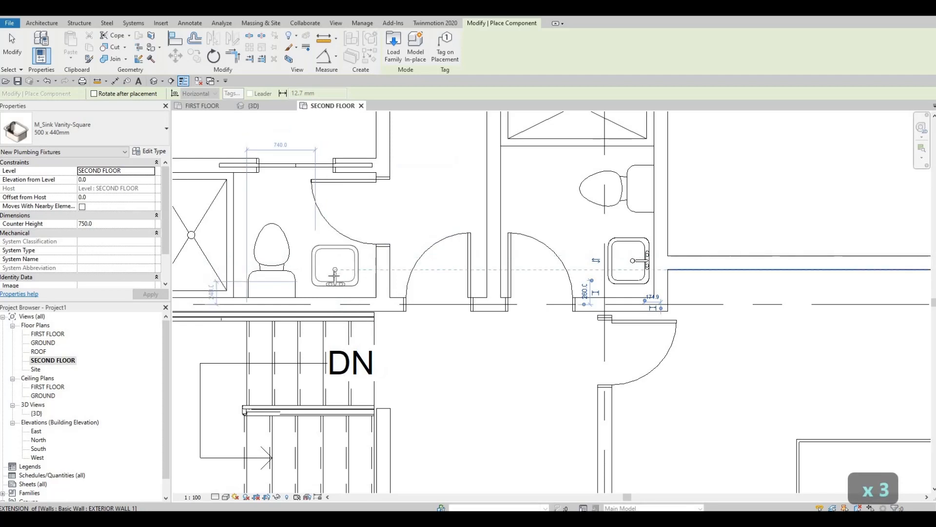
{"action": "left_click", "coordinate": [336, 276]}
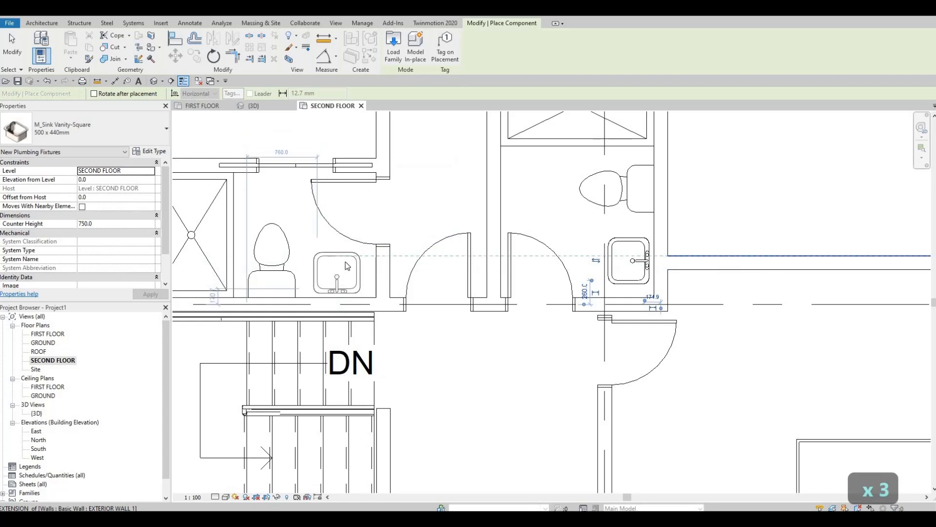
{"action": "key", "text": "Escape"}
{"action": "key", "text": "Escape"}
{"action": "scroll", "coordinate": [390, 293], "scroll_direction": "down", "scroll_amount": 3}
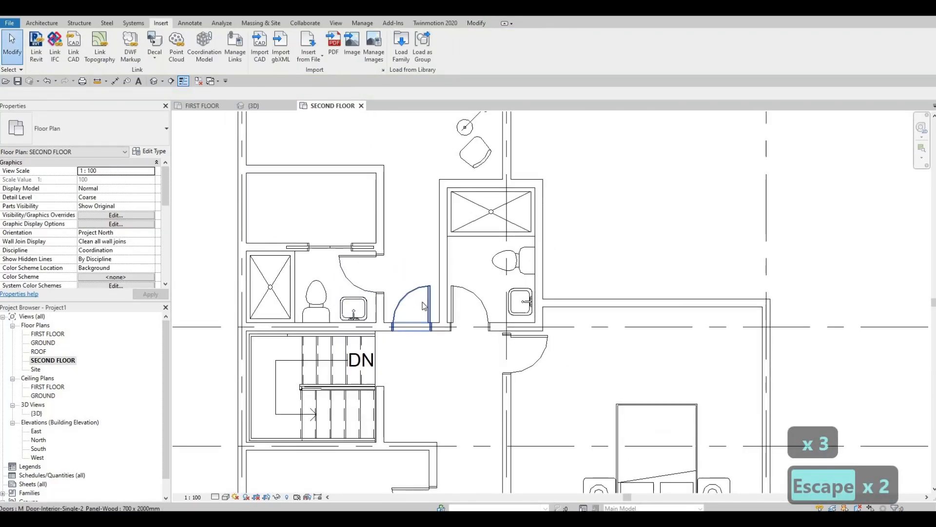
{"action": "key", "text": "Escape"}
{"action": "key", "text": "Escape"}
{"action": "scroll", "coordinate": [508, 266], "scroll_direction": "down", "scroll_amount": 1}
{"action": "middle_click_drag", "start_coordinate": [508, 265], "coordinate": [507, 247]}
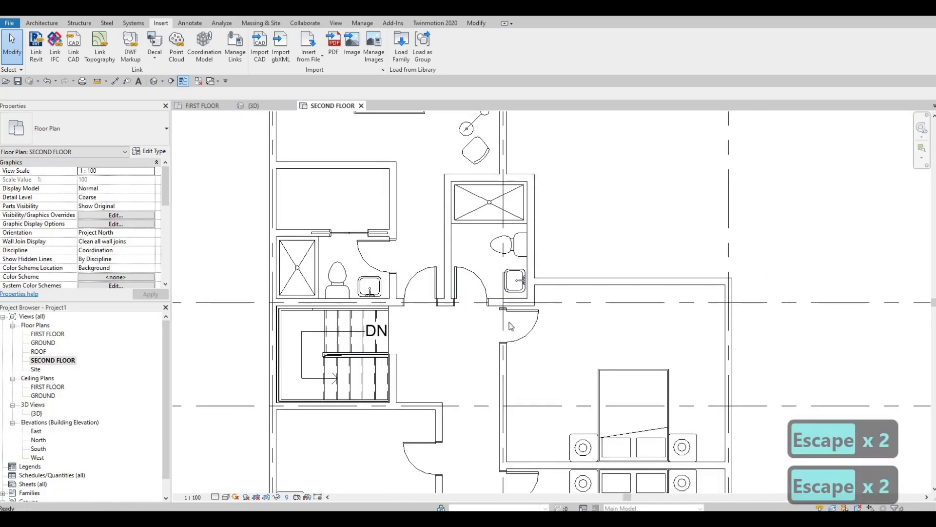
Draw an L-shaped <Demolished> detail line in the room above the small bathroom, about 2000 mm from the right wall and 925 mm down.
{"action": "scroll", "coordinate": [507, 312], "scroll_direction": "down", "scroll_amount": 2}
{"action": "middle_click_drag", "start_coordinate": [506, 307], "coordinate": [506, 264]}
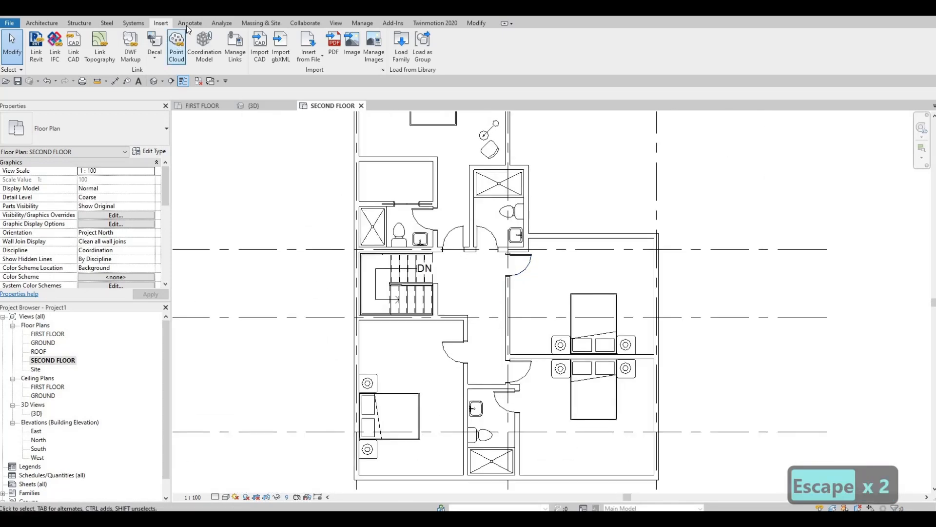
{"action": "left_click", "coordinate": [186, 24]}
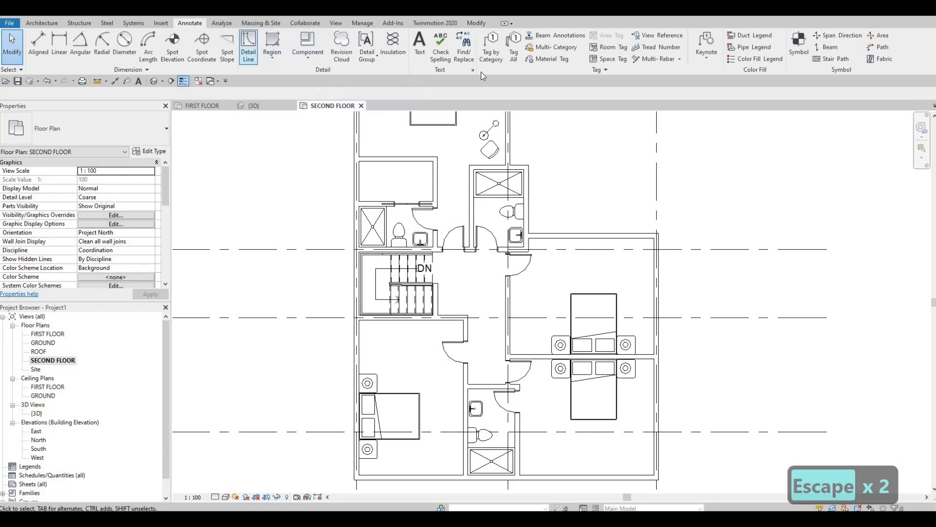
{"action": "left_click", "coordinate": [253, 45]}
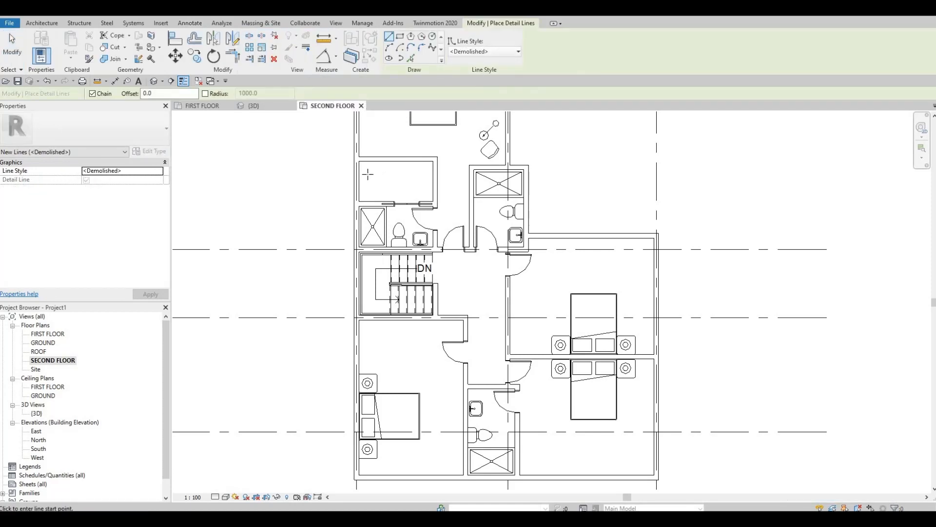
{"action": "scroll", "coordinate": [367, 174], "scroll_direction": "up", "scroll_amount": 2}
{"action": "left_click", "coordinate": [505, 175]}
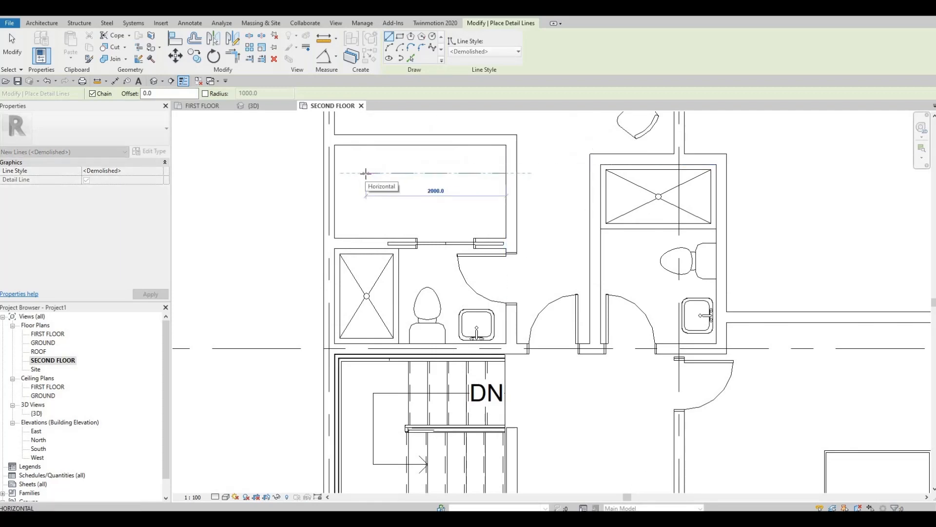
{"action": "left_click", "coordinate": [366, 173]}
{"action": "left_click", "coordinate": [366, 238]}
{"action": "key", "text": "Escape"}
{"action": "key", "text": "Escape"}
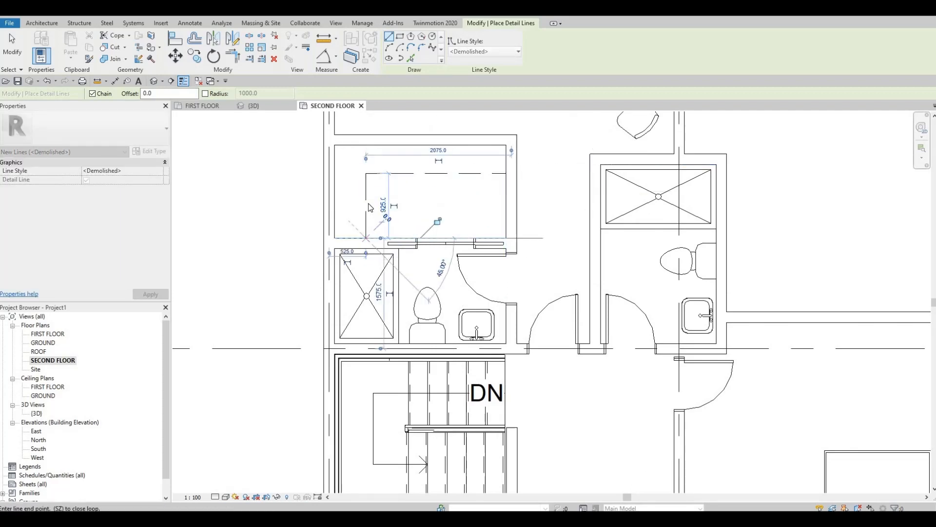
{"action": "key", "text": "Escape"}
Nudge the vertical dashed detail line in the walled room slightly to the right by three increments.
{"action": "left_click", "coordinate": [368, 200]}
{"action": "key", "text": "Right"}
{"action": "key", "text": "Right"}
{"action": "key", "text": "Right"}
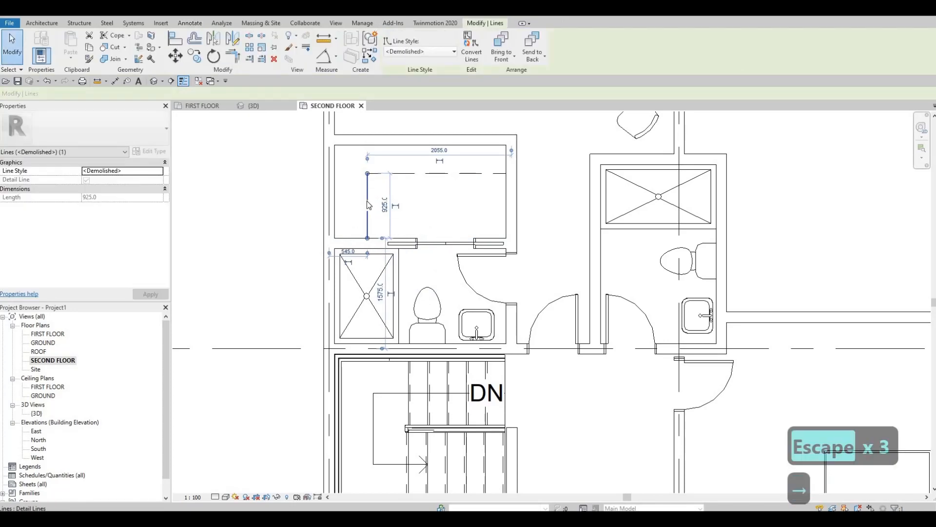
{"action": "key", "text": "Escape"}
{"action": "key", "text": "Escape"}
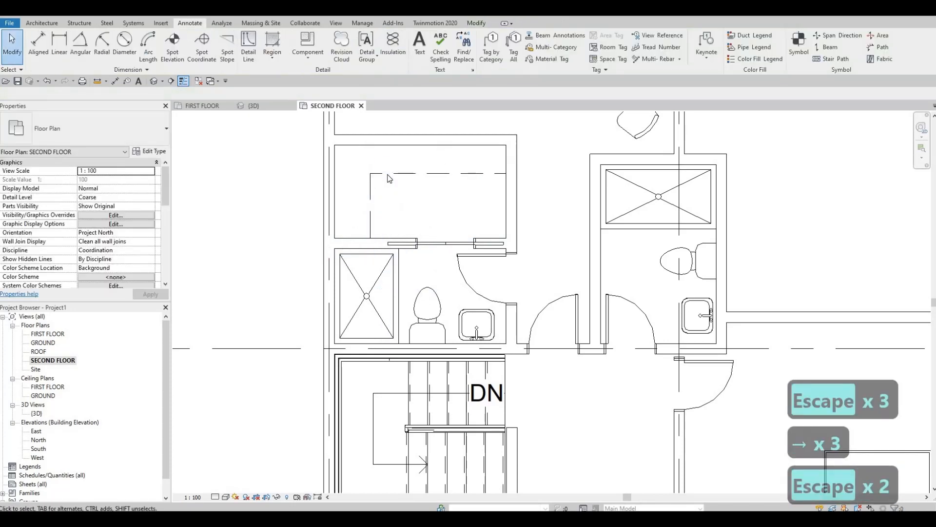
{"action": "left_click", "coordinate": [389, 174]}
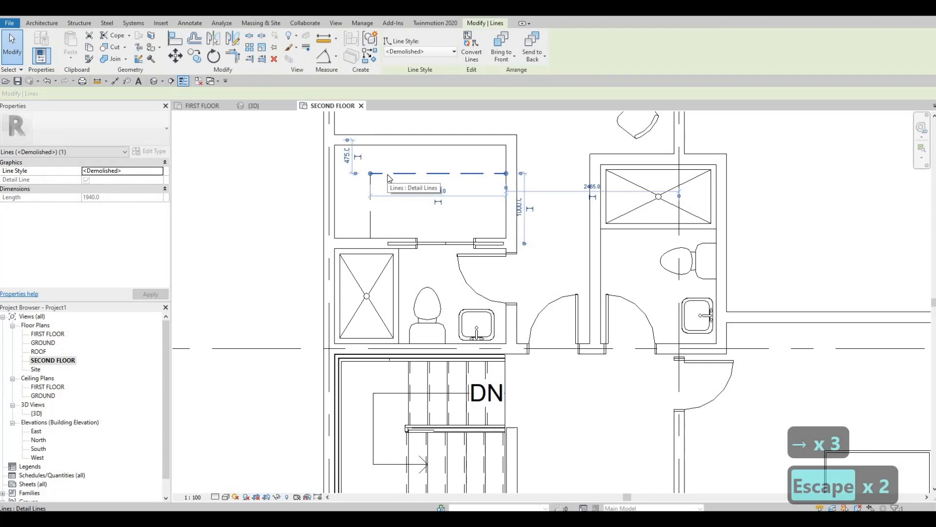
{"action": "key", "text": "Escape"}
{"action": "key", "text": "Escape"}
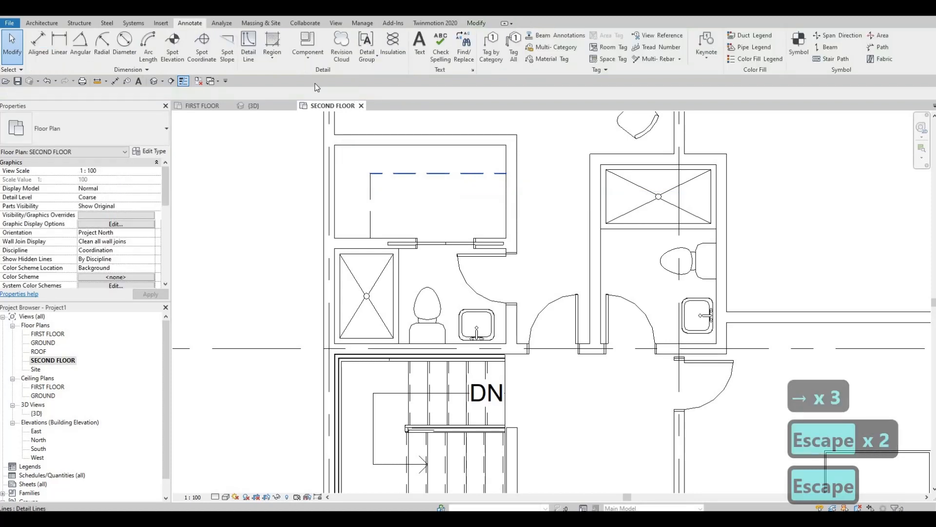
Draw an L-shaped Thin Lines detail line just inside the dashed one, about 1860 mm across and down to the lower wall.
{"action": "left_click", "coordinate": [248, 47]}
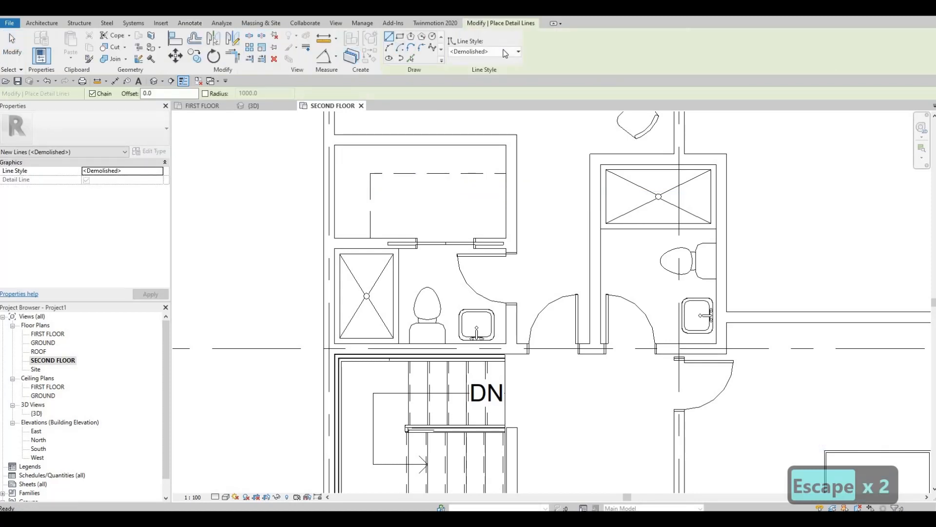
{"action": "left_click", "coordinate": [488, 51]}
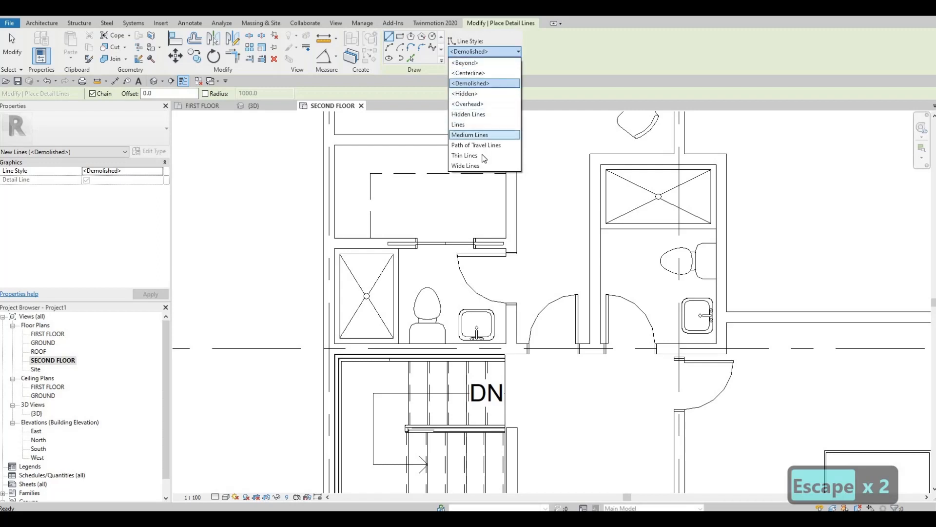
{"action": "left_click", "coordinate": [482, 155]}
{"action": "scroll", "coordinate": [516, 186], "scroll_direction": "up", "scroll_amount": 2}
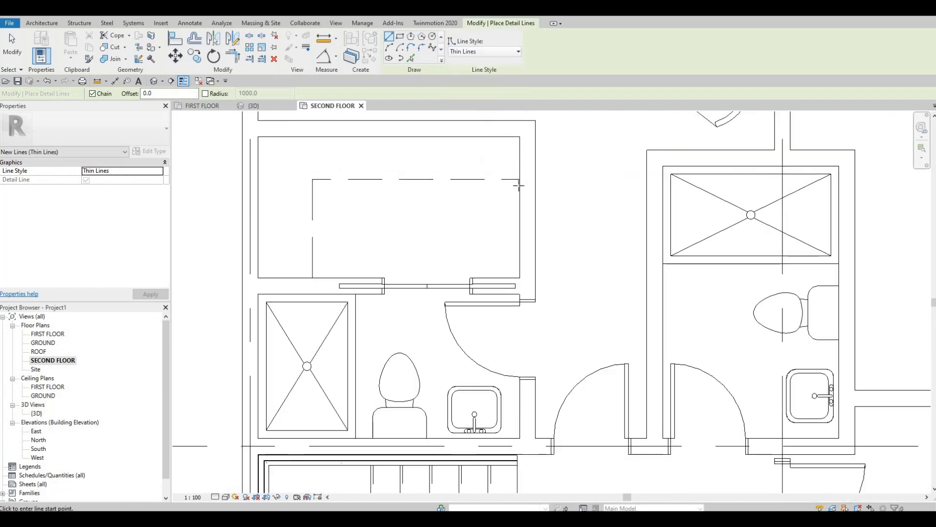
{"action": "left_click", "coordinate": [520, 185]}
{"action": "left_click", "coordinate": [321, 185]}
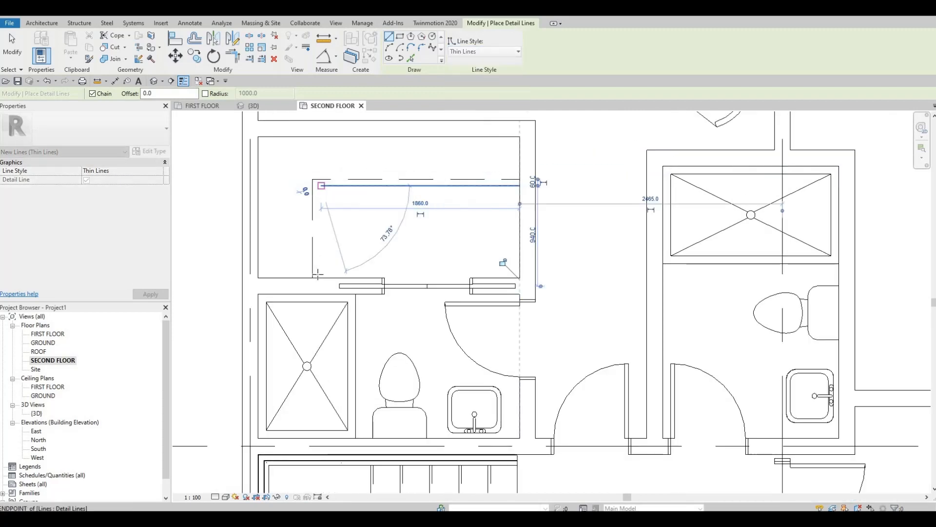
{"action": "left_click", "coordinate": [321, 278]}
{"action": "key", "text": "Escape"}
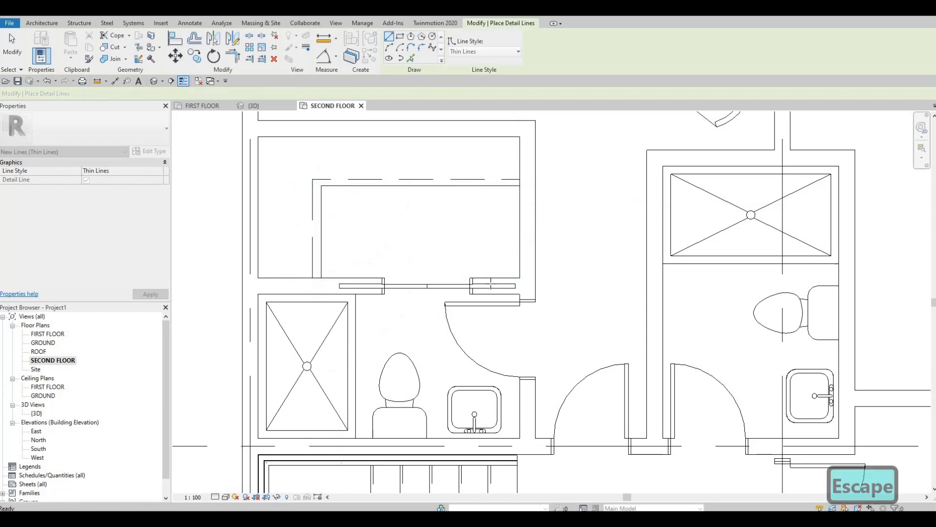
Outline a counter around the small bathroom's sink with Thin Lines, about 780 mm wide, running down to the lower wall.
{"action": "scroll", "coordinate": [505, 296], "scroll_direction": "down", "scroll_amount": 1}
{"action": "middle_click_drag", "start_coordinate": [505, 296], "coordinate": [476, 271]}
{"action": "middle_click_drag", "start_coordinate": [474, 378], "coordinate": [473, 318]}
{"action": "scroll", "coordinate": [472, 318], "scroll_direction": "up", "scroll_amount": 4}
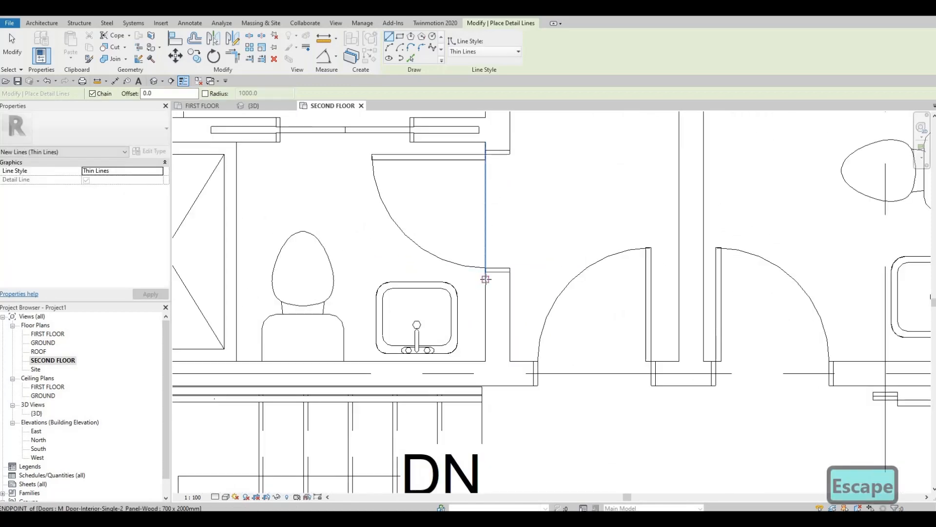
{"action": "scroll", "coordinate": [485, 276], "scroll_direction": "up", "scroll_amount": 2}
{"action": "left_click", "coordinate": [486, 276]}
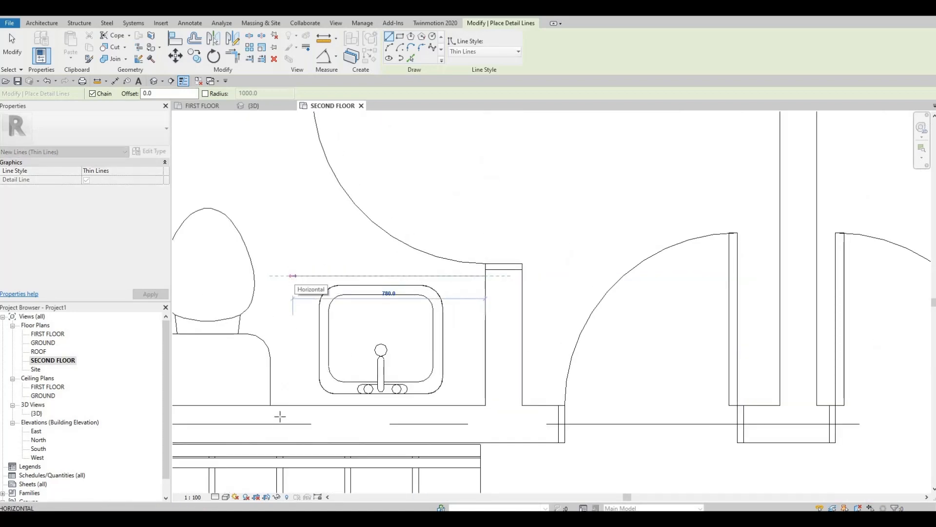
{"action": "left_click", "coordinate": [292, 276]}
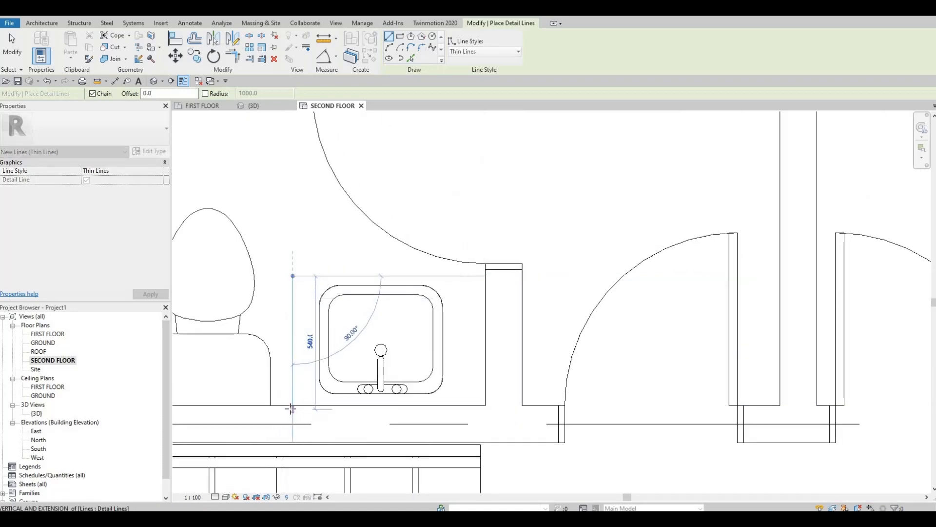
{"action": "left_click", "coordinate": [292, 406]}
{"action": "key", "text": "Escape"}
Outline a counter around the narrow bathroom's sink with Thin Lines, about 835 mm long between the toilet and the lower wall.
{"action": "scroll", "coordinate": [629, 321], "scroll_direction": "down", "scroll_amount": 2}
{"action": "middle_click_drag", "start_coordinate": [640, 306], "coordinate": [265, 279]}
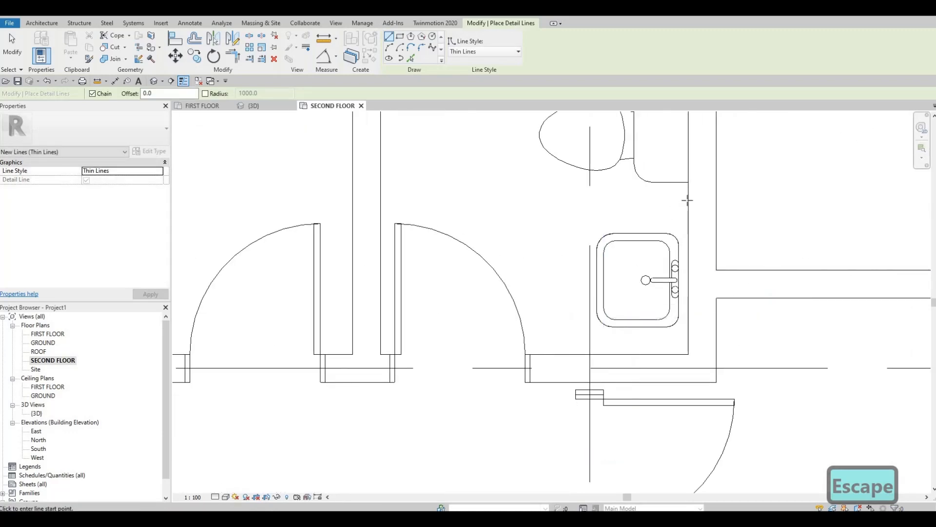
{"action": "left_click", "coordinate": [687, 199]}
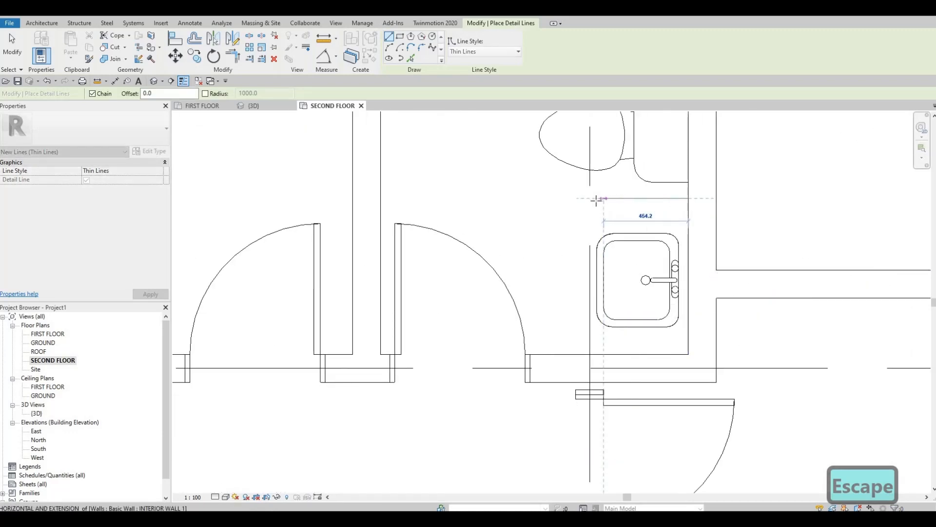
{"action": "left_click", "coordinate": [595, 199]}
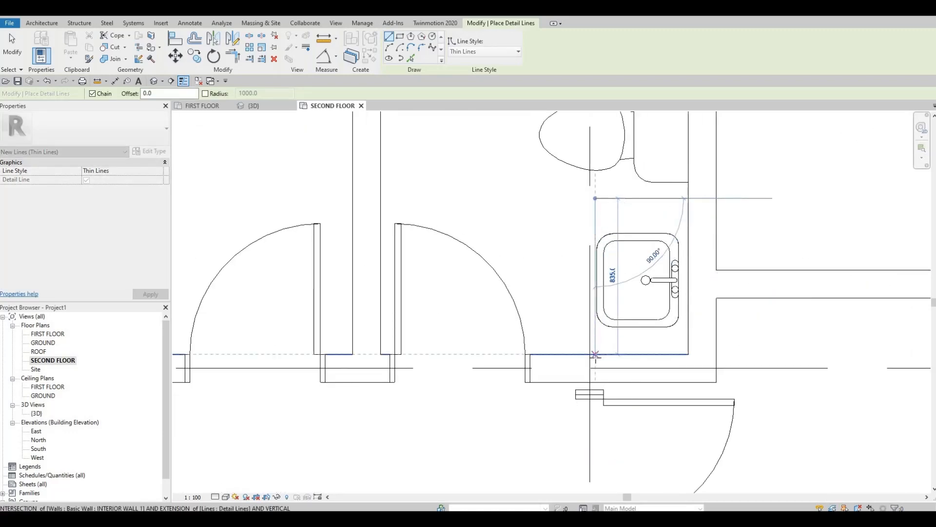
{"action": "key", "text": "Escape"}
Outline a counter around the lower bathroom's sink with Thin Lines, about 1145 mm long from above the toilet to the upper wall.
{"action": "scroll", "coordinate": [550, 167], "scroll_direction": "down", "scroll_amount": 4}
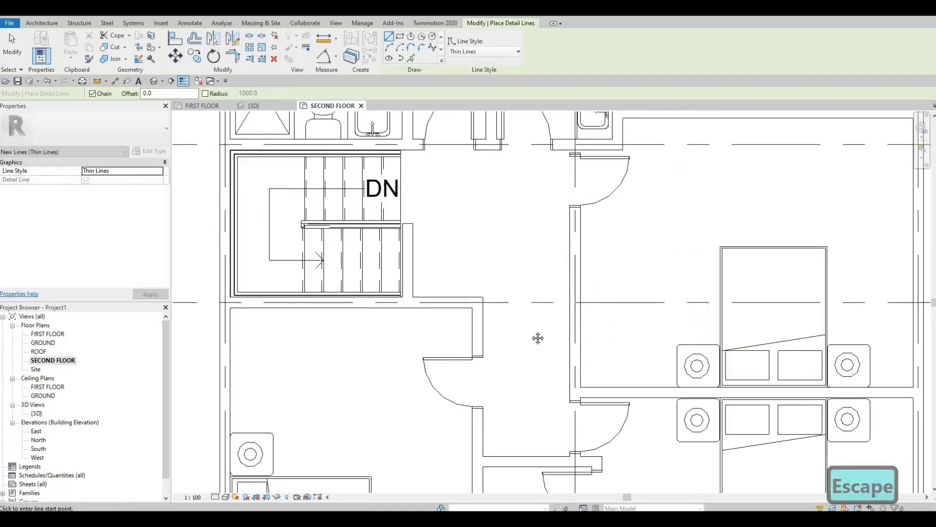
{"action": "scroll", "coordinate": [517, 319], "scroll_direction": "up", "scroll_amount": 4}
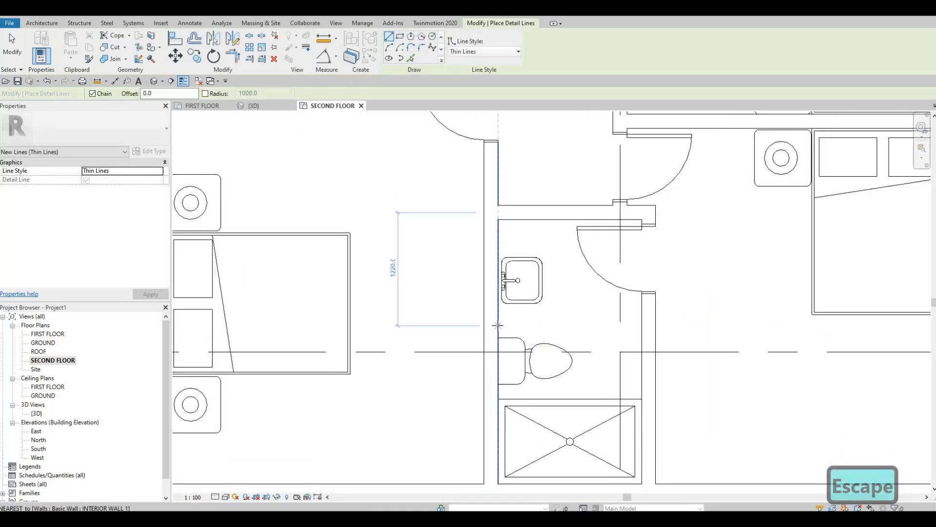
{"action": "left_click", "coordinate": [536, 324]}
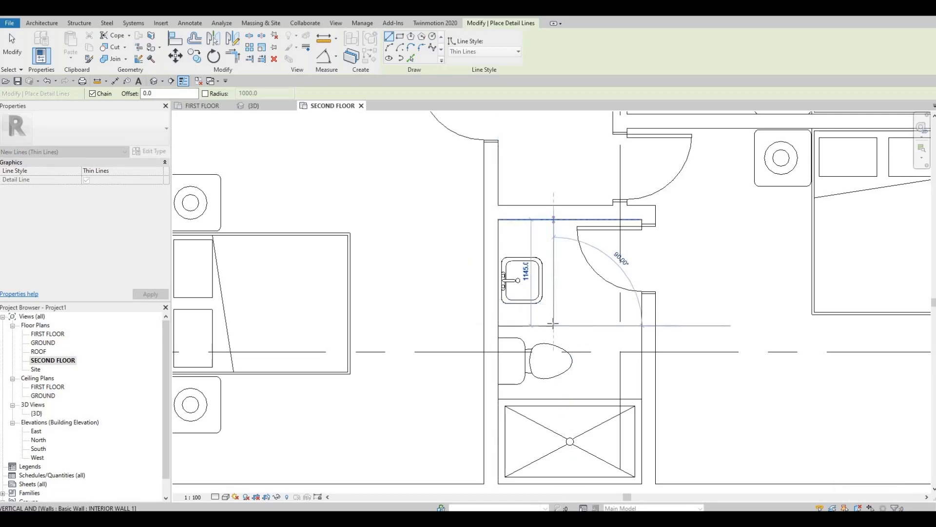
{"action": "left_click", "coordinate": [554, 220]}
{"action": "key", "text": "Escape"}
{"action": "key", "text": "Escape"}
{"action": "key", "text": "Escape"}
Examine the second-floor layout around the bathrooms, hallway and bedrooms.
{"action": "scroll", "coordinate": [524, 354], "scroll_direction": "down", "scroll_amount": 5}
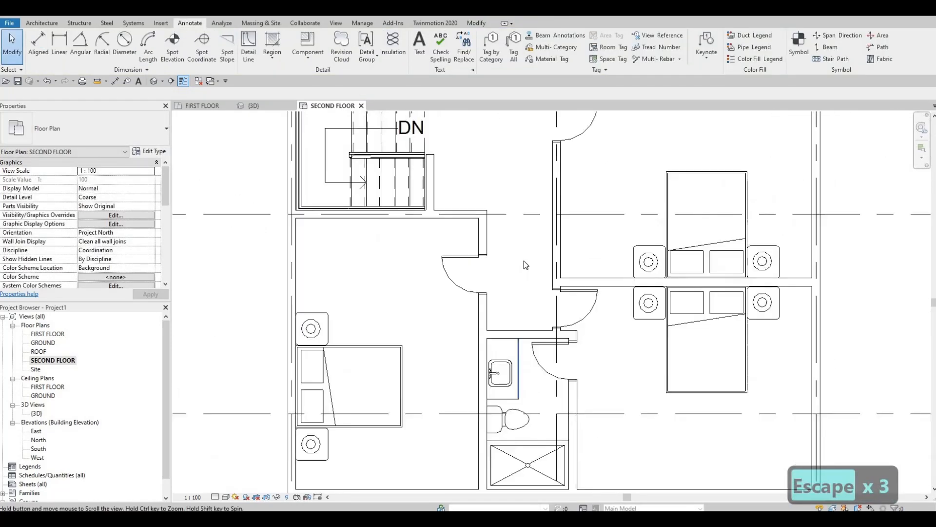
{"action": "middle_click_drag", "start_coordinate": [547, 260], "coordinate": [548, 330]}
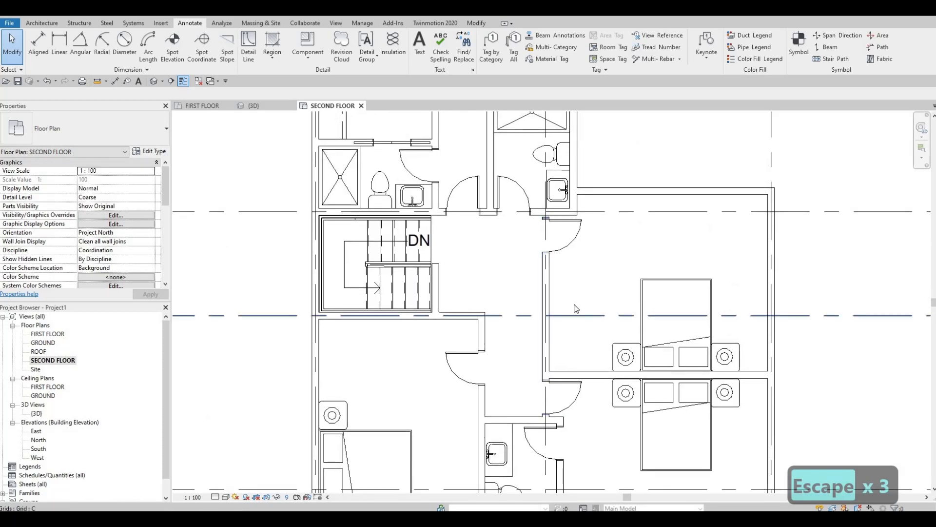
{"action": "scroll", "coordinate": [575, 310], "scroll_direction": "down", "scroll_amount": 2}
{"action": "middle_click_drag", "start_coordinate": [575, 370], "coordinate": [577, 352]}
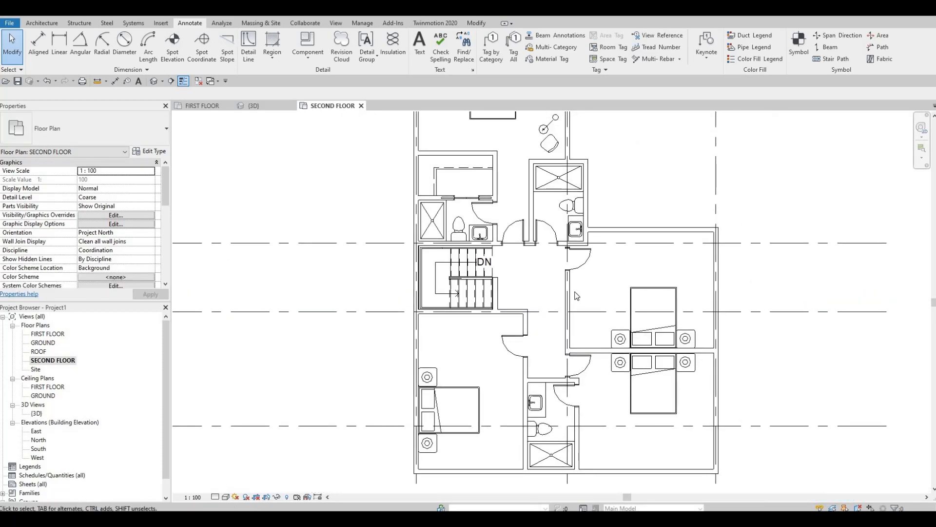
{"action": "key", "text": "Escape"}
{"action": "key", "text": "Escape"}
{"action": "key", "text": "Escape"}
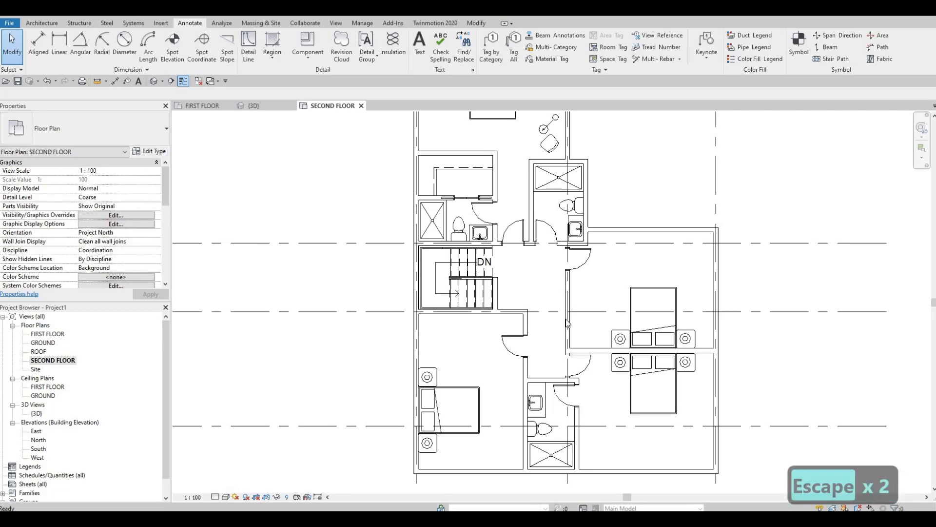
{"action": "middle_click_drag", "start_coordinate": [553, 329], "coordinate": [552, 296]}
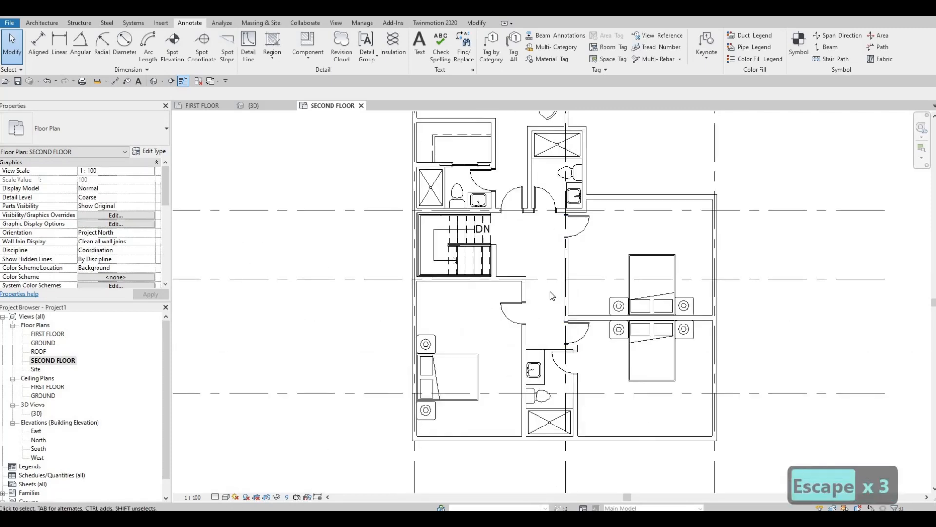
Draw a similar INTERIOR WALL 1 across the left bedroom, from just above its door to the left exterior wall.
{"action": "scroll", "coordinate": [550, 291], "scroll_direction": "up", "scroll_amount": 1}
{"action": "left_click", "coordinate": [573, 264]}
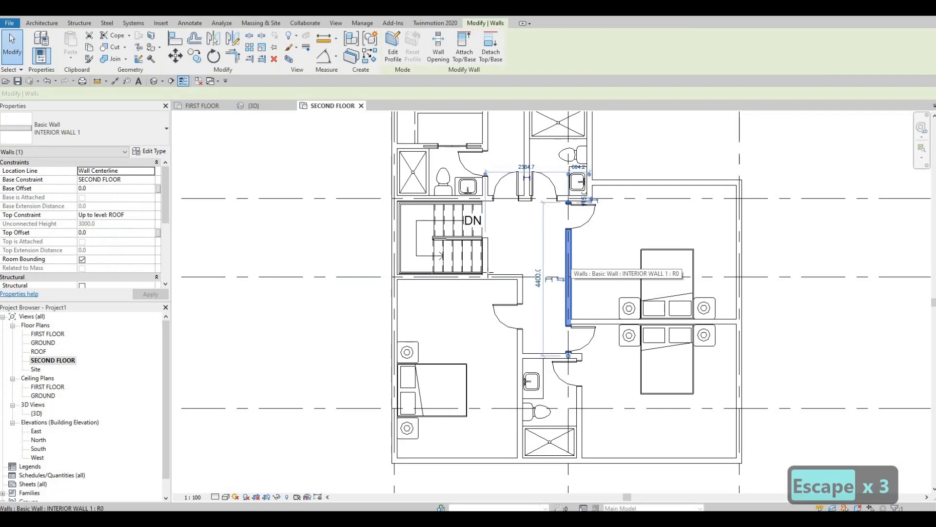
{"action": "key", "text": "c"}
{"action": "key", "text": "s"}
{"action": "scroll", "coordinate": [573, 264], "scroll_direction": "up", "scroll_amount": 2}
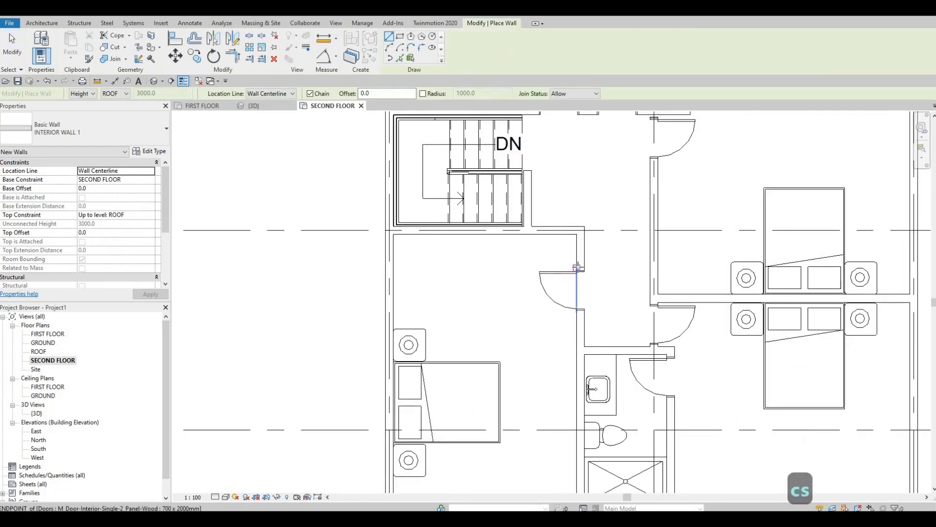
{"action": "left_click", "coordinate": [577, 267]}
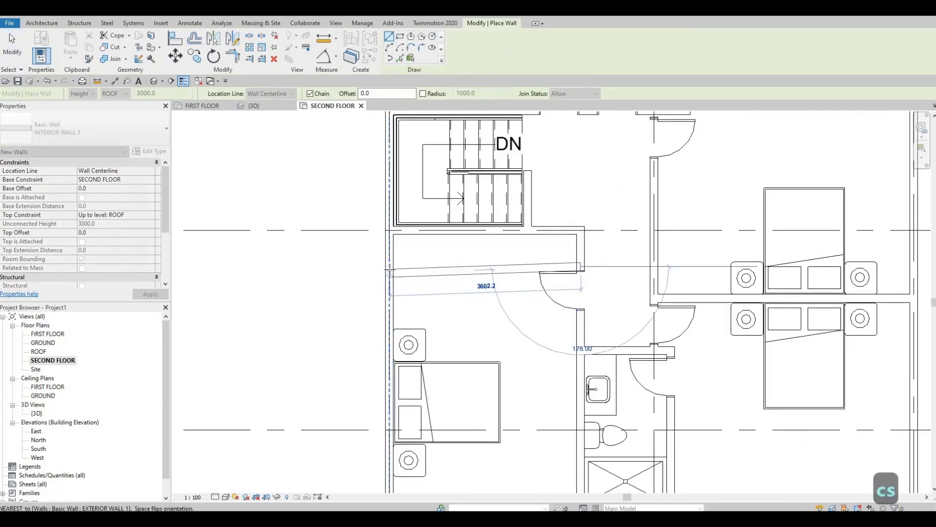
{"action": "key", "text": "Escape"}
{"action": "key", "text": "Escape"}
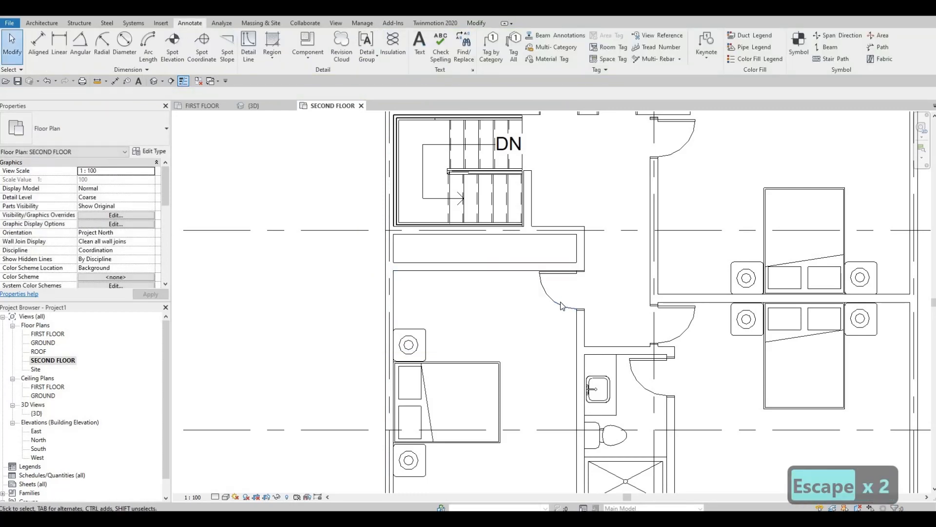
Nudge the left bedroom's door slightly down, clear of the new interior wall.
{"action": "left_click", "coordinate": [561, 306]}
{"action": "key", "text": "Down"}
{"action": "key", "text": "Down"}
{"action": "key", "text": "Down"}
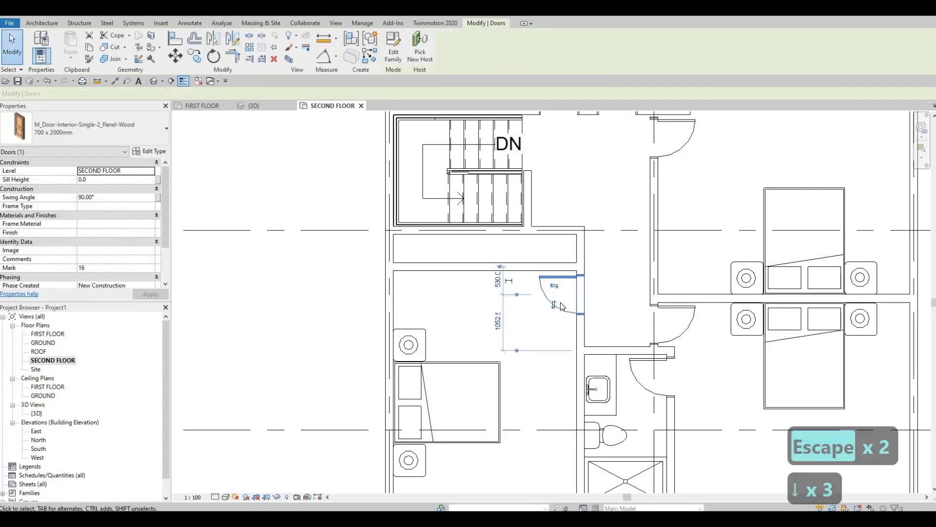
{"action": "key", "text": "Up"}
{"action": "key", "text": "Escape"}
Set the distance between the left bedroom's new interior wall and the grid line above it to 700 mm.
{"action": "left_click", "coordinate": [424, 270]}
{"action": "left_click", "coordinate": [358, 251]}
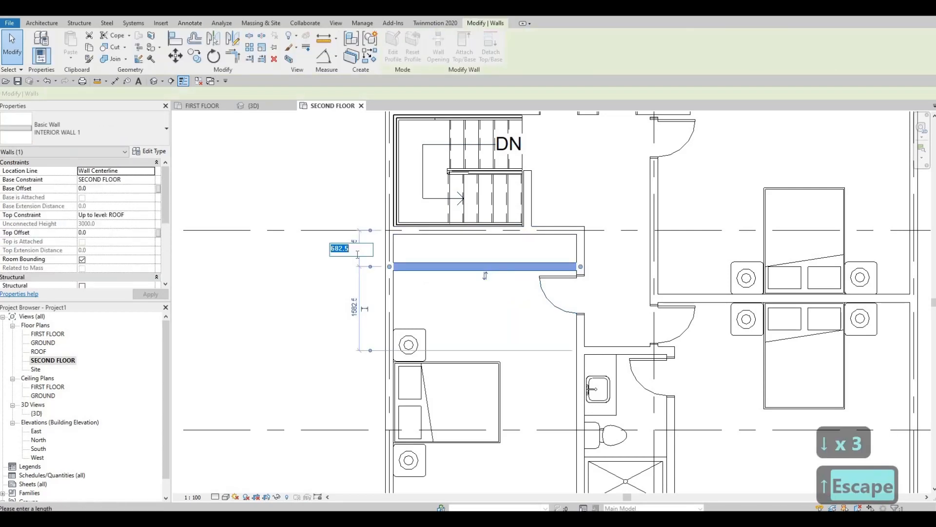
{"action": "type", "text": "700"}
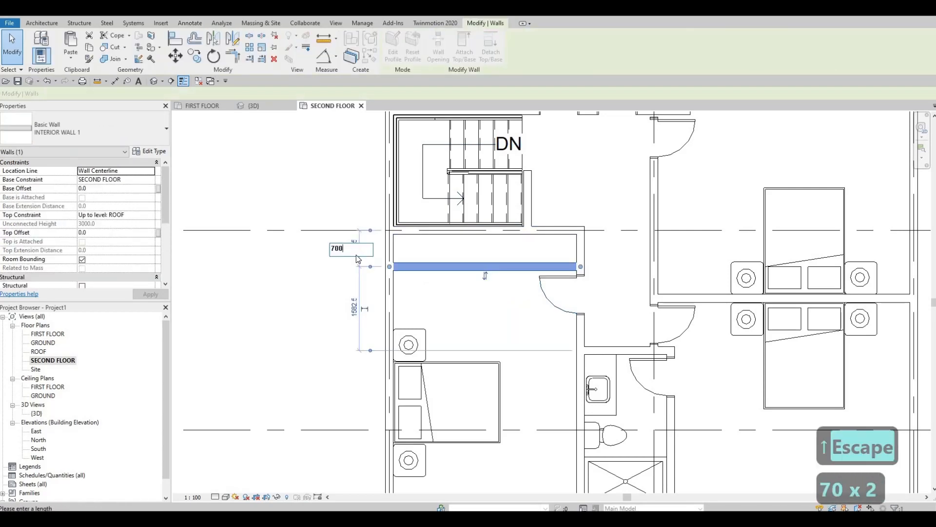
{"action": "key", "text": "Return"}
{"action": "key", "text": "Escape"}
{"action": "key", "text": "Escape"}
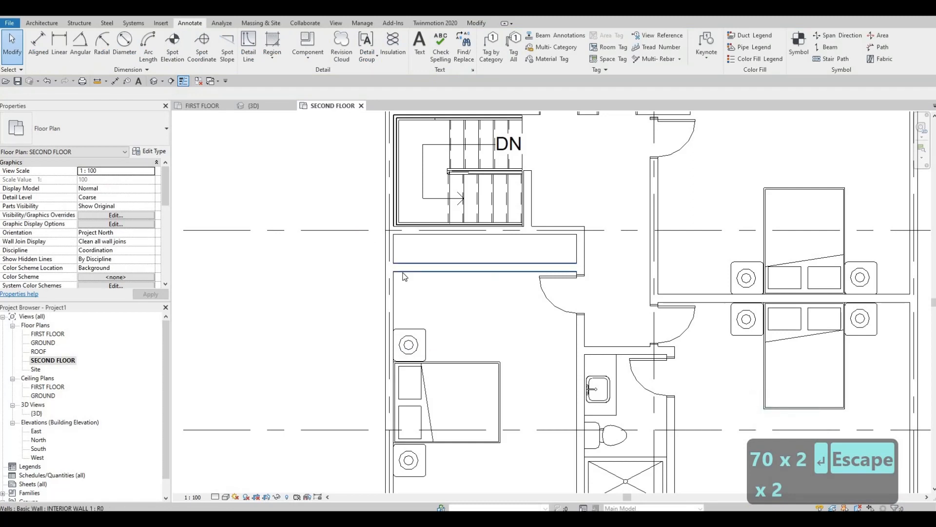
Enclose a closet in the upper right bedroom with similar INTERIOR WALL 1, running 700 mm out below its door and down to the dividing wall.
{"action": "left_click", "coordinate": [518, 286]}
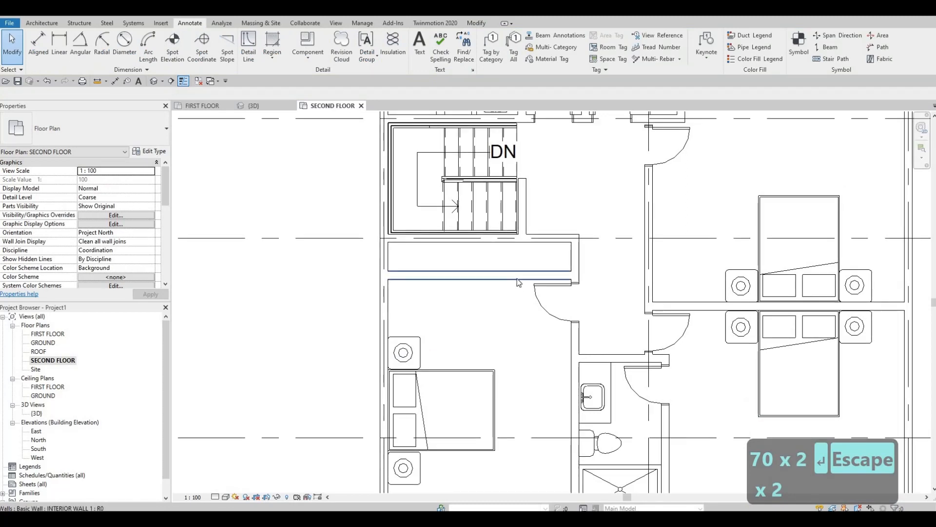
{"action": "key", "text": "c"}
{"action": "key", "text": "s"}
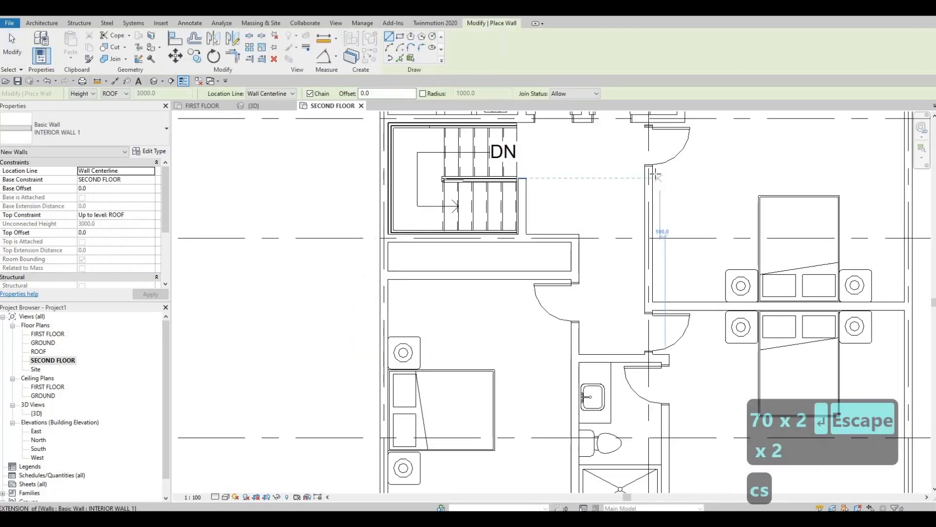
{"action": "left_click", "coordinate": [654, 174]}
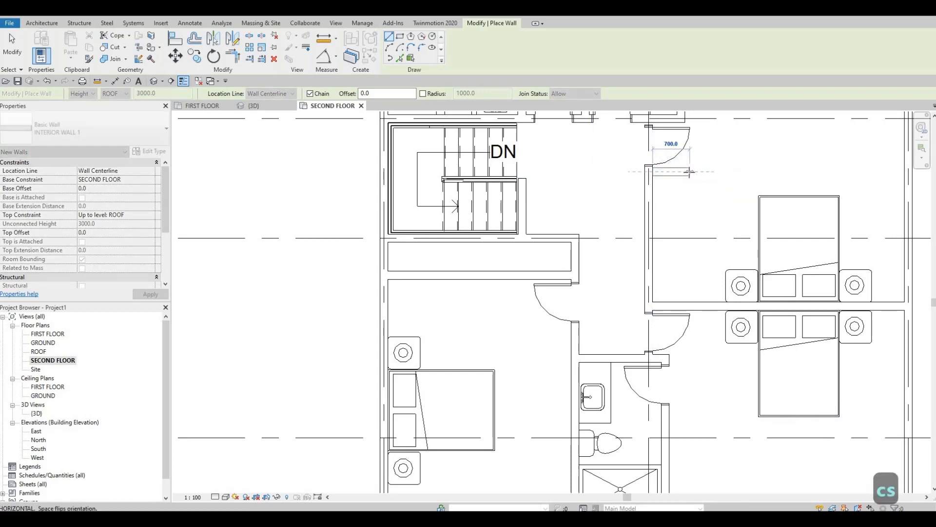
{"action": "left_click", "coordinate": [689, 264]}
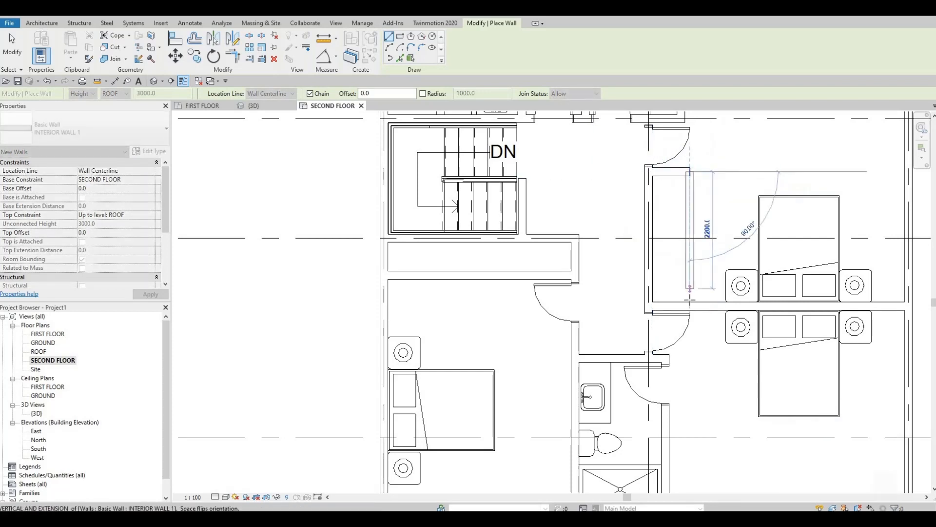
{"action": "key", "text": "Escape"}
Enclose a closet in the lower right bedroom with INTERIOR WALL 1, running out from the bathroom wall and 1900 mm down to the exterior wall.
{"action": "scroll", "coordinate": [643, 284], "scroll_direction": "down", "scroll_amount": 2}
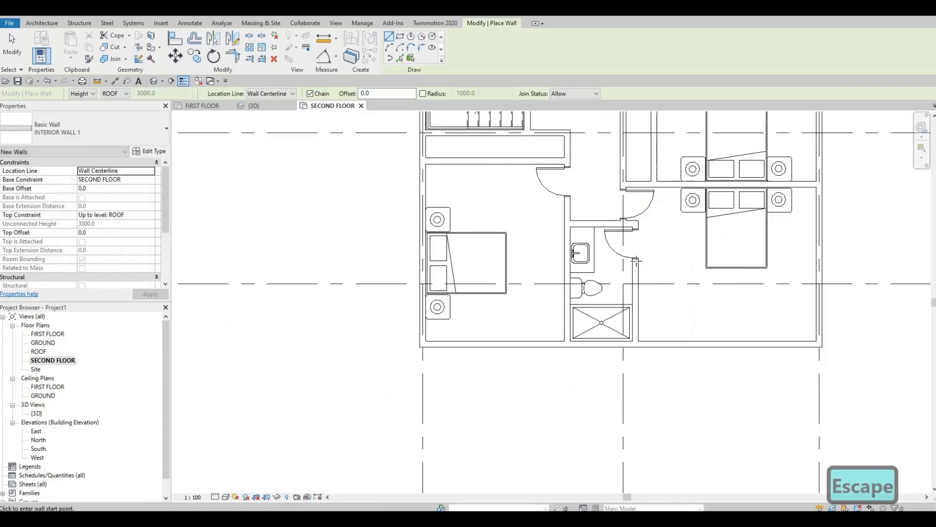
{"action": "middle_click_drag", "start_coordinate": [643, 283], "coordinate": [636, 307]}
{"action": "middle_click_drag", "start_coordinate": [634, 226], "coordinate": [600, 199]}
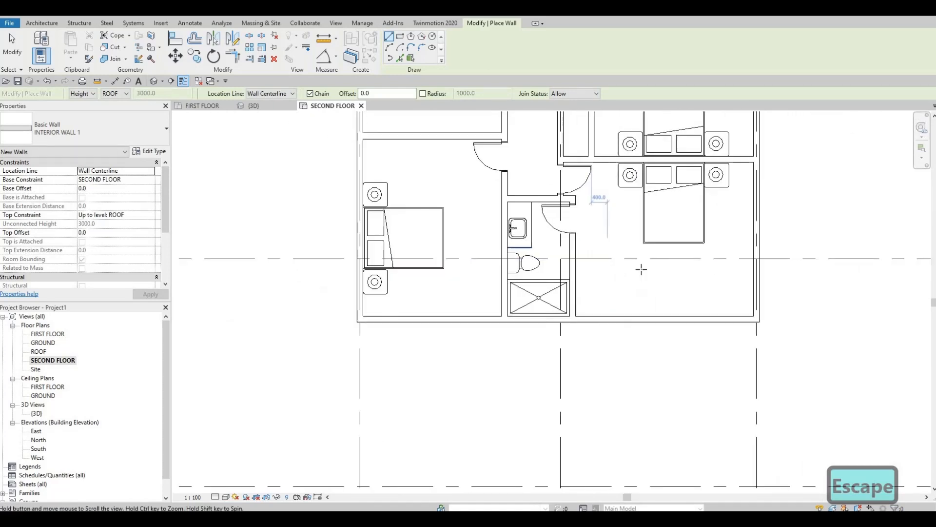
{"action": "middle_click_drag", "start_coordinate": [578, 262], "coordinate": [576, 273]}
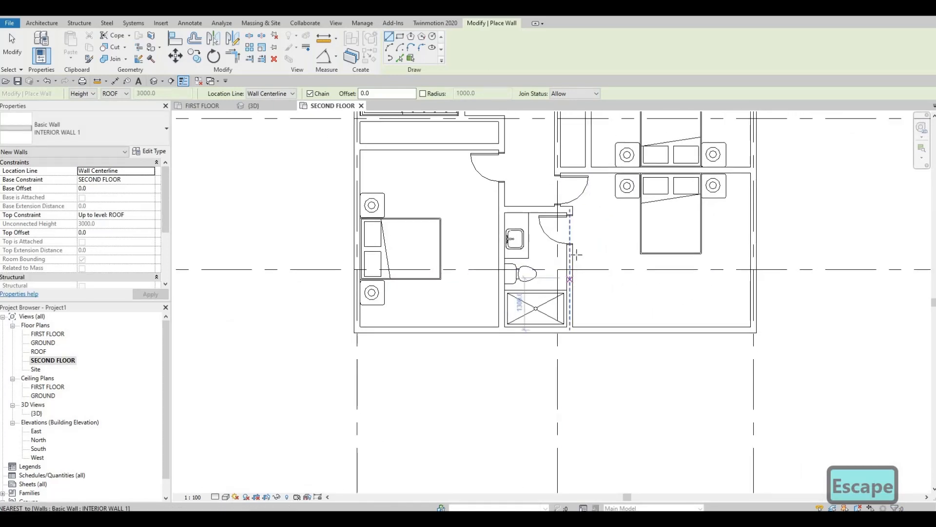
{"action": "scroll", "coordinate": [576, 254], "scroll_direction": "up", "scroll_amount": 1}
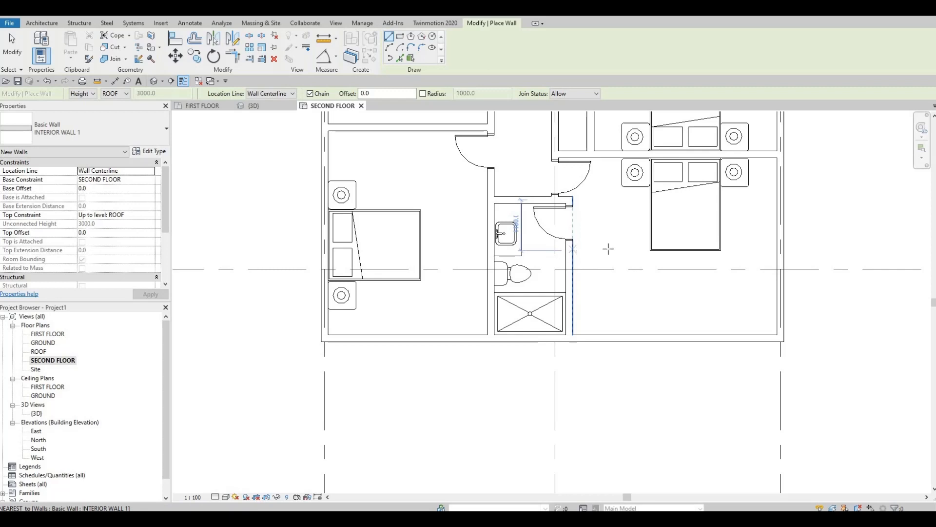
{"action": "left_click", "coordinate": [608, 249]}
{"action": "left_click", "coordinate": [604, 251]}
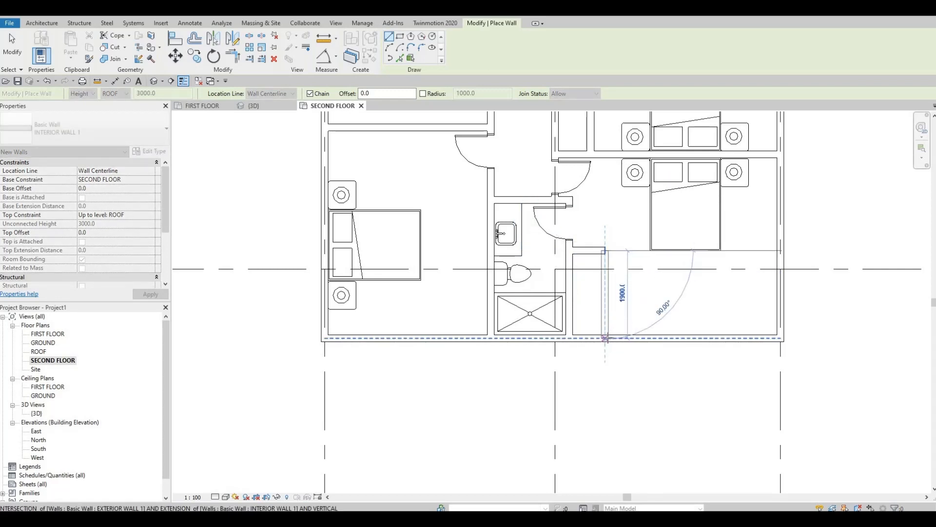
{"action": "left_click", "coordinate": [604, 338]}
{"action": "key", "text": "Escape"}
{"action": "key", "text": "Escape"}
Draw a <Demolished> detail line like the walk-in closet's one horizontally across the full length of the left bedroom's closet.
{"action": "middle_click_drag", "start_coordinate": [665, 269], "coordinate": [664, 318]}
{"action": "scroll", "coordinate": [670, 306], "scroll_direction": "down", "scroll_amount": 1}
{"action": "middle_click_drag", "start_coordinate": [591, 182], "coordinate": [591, 289]}
{"action": "middle_click_drag", "start_coordinate": [541, 244], "coordinate": [548, 235]}
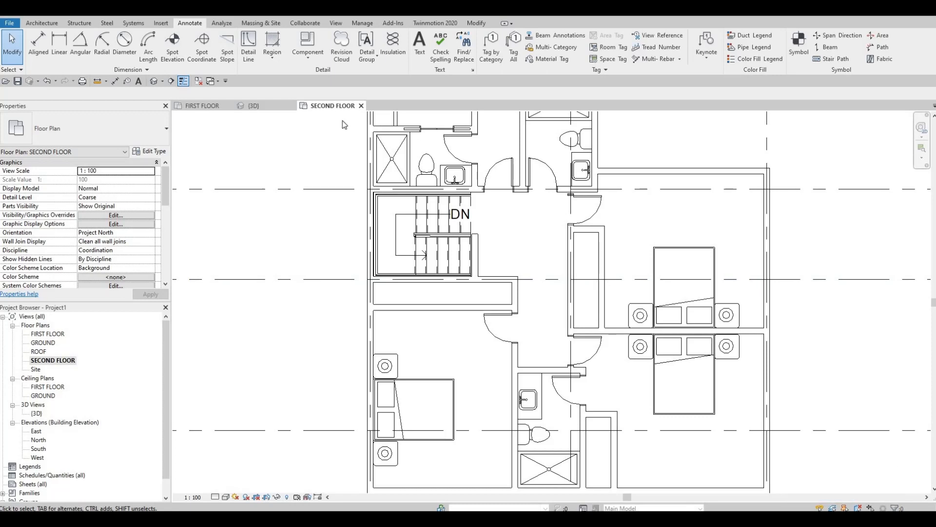
{"action": "key", "text": "Escape"}
{"action": "key", "text": "Escape"}
{"action": "middle_click_drag", "start_coordinate": [544, 169], "coordinate": [537, 279]}
{"action": "key", "text": "Escape"}
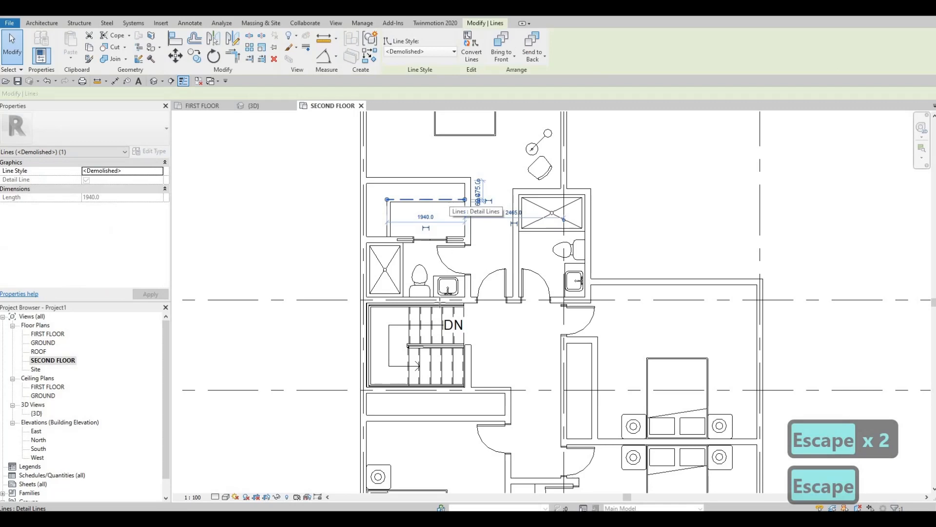
{"action": "key", "text": "c"}
{"action": "key", "text": "s"}
{"action": "middle_click_drag", "start_coordinate": [336, 396], "coordinate": [352, 238]}
{"action": "scroll", "coordinate": [352, 238], "scroll_direction": "up", "scroll_amount": 2}
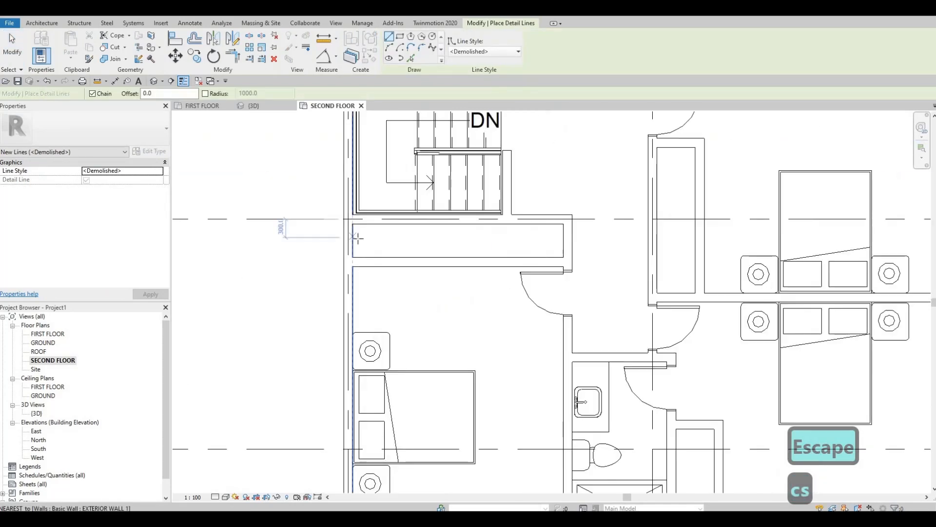
{"action": "left_click", "coordinate": [562, 237]}
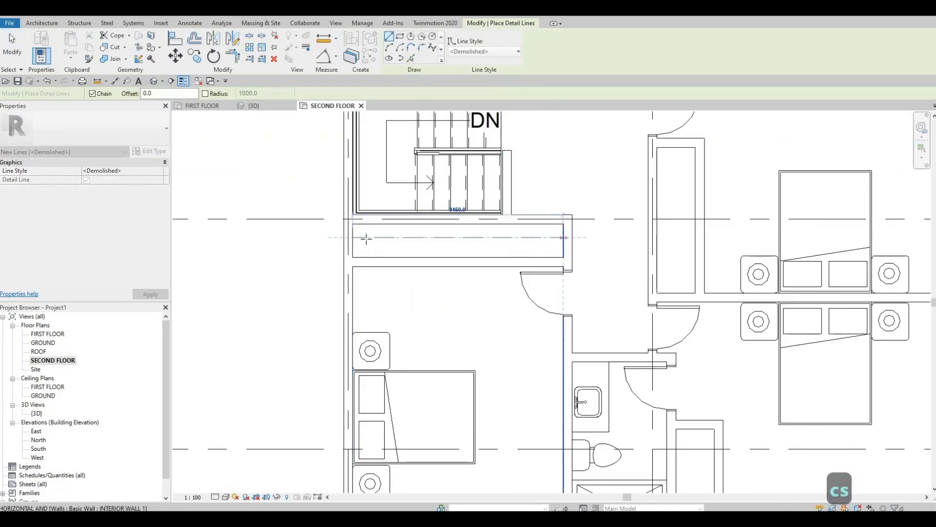
{"action": "key", "text": "Escape"}
Add a second parallel <Demolished> line just below the first one across the left bedroom's closet.
{"action": "scroll", "coordinate": [349, 239], "scroll_direction": "up", "scroll_amount": 2}
{"action": "left_click", "coordinate": [349, 239]}
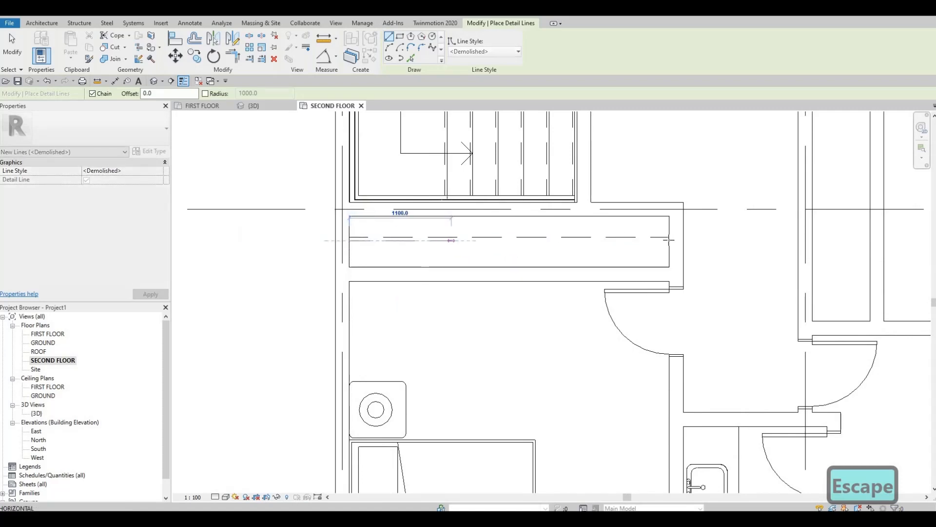
{"action": "left_click", "coordinate": [669, 240]}
{"action": "key", "text": "Escape"}
Draw two parallel vertical <Demolished> lines down the full length of the upper right bedroom's closet.
{"action": "middle_click_drag", "start_coordinate": [767, 326], "coordinate": [625, 453]}
{"action": "left_click", "coordinate": [695, 227]}
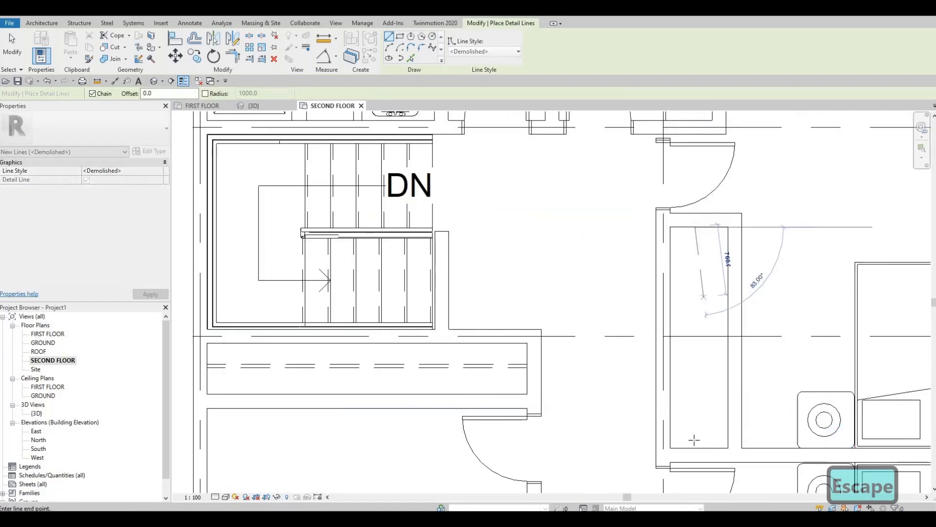
{"action": "key", "text": "Escape"}
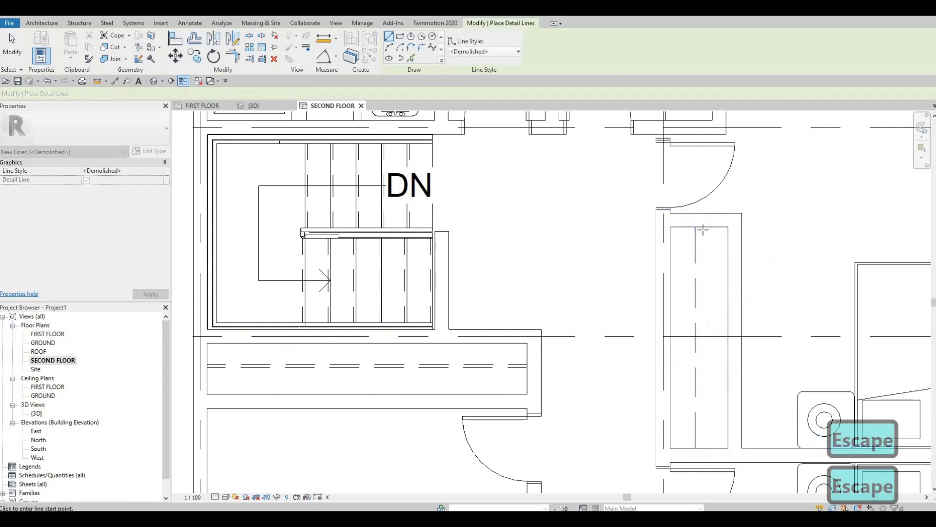
{"action": "left_click", "coordinate": [702, 226]}
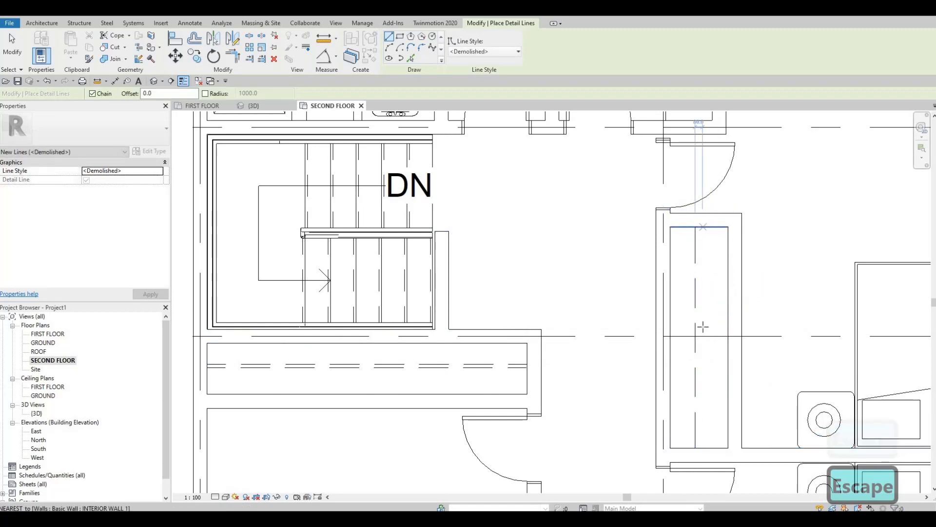
{"action": "left_click", "coordinate": [702, 446]}
{"action": "key", "text": "Escape"}
Draw two parallel vertical <Demolished> lines down the lower right bedroom's closet, from its upper wall to the exterior wall.
{"action": "middle_click_drag", "start_coordinate": [701, 481], "coordinate": [634, 117]}
{"action": "scroll", "coordinate": [652, 226], "scroll_direction": "down", "scroll_amount": 1}
{"action": "left_click", "coordinate": [654, 227]}
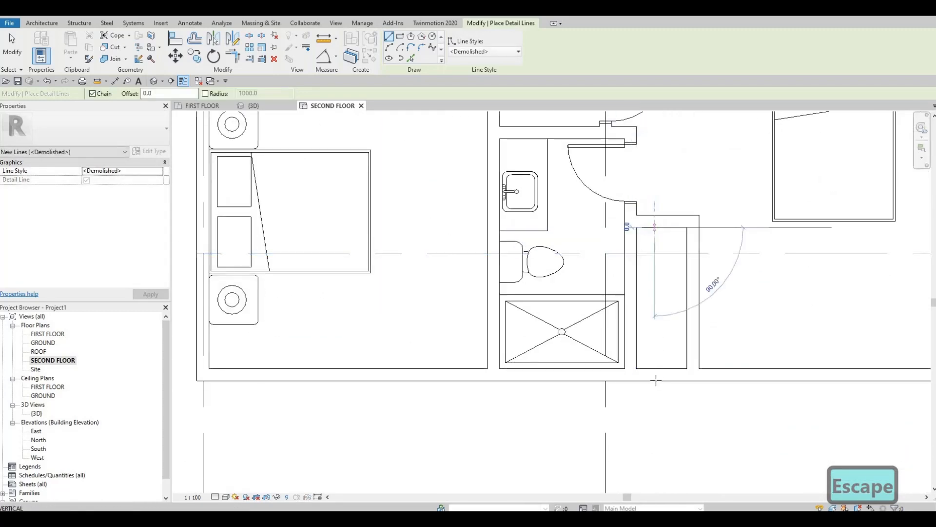
{"action": "key", "text": "Escape"}
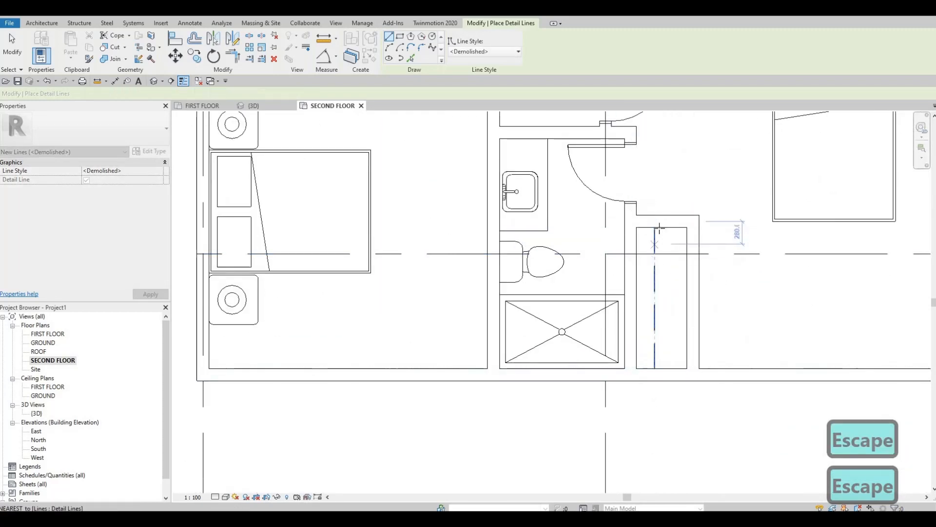
{"action": "left_click", "coordinate": [662, 228]}
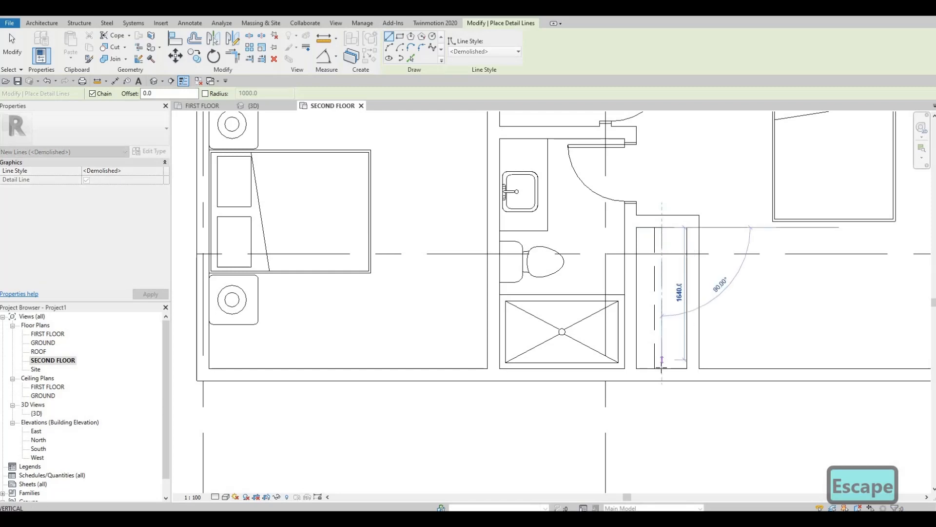
{"action": "left_click", "coordinate": [661, 368]}
{"action": "key", "text": "Escape"}
Nudge the front edge line of the upper right bathroom's counter slightly left, away from the sink.
{"action": "middle_click_drag", "start_coordinate": [559, 231], "coordinate": [542, 329]}
{"action": "scroll", "coordinate": [542, 329], "scroll_direction": "down", "scroll_amount": 1}
{"action": "middle_click_drag", "start_coordinate": [599, 210], "coordinate": [591, 318]}
{"action": "scroll", "coordinate": [591, 317], "scroll_direction": "down", "scroll_amount": 1}
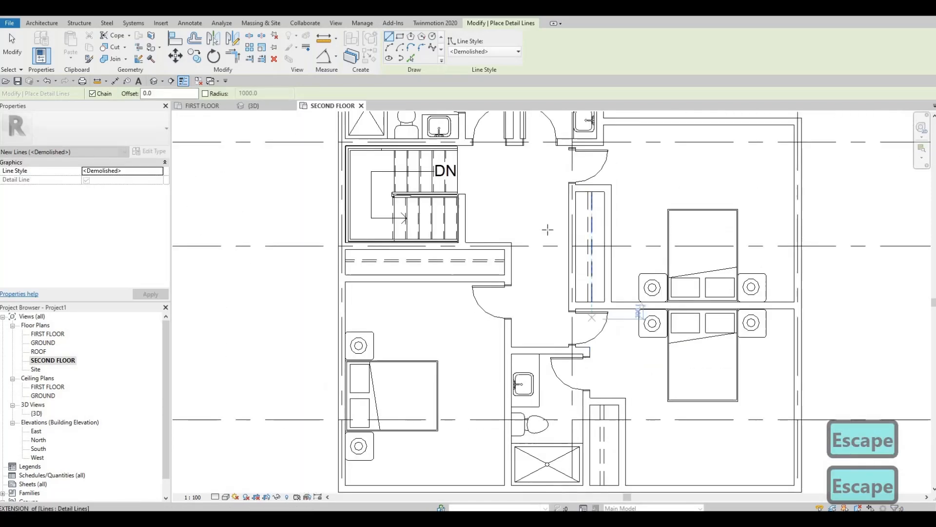
{"action": "middle_click_drag", "start_coordinate": [536, 214], "coordinate": [535, 288]}
{"action": "scroll", "coordinate": [535, 288], "scroll_direction": "down", "scroll_amount": 1}
{"action": "middle_click_drag", "start_coordinate": [508, 232], "coordinate": [541, 288]}
{"action": "key", "text": "Escape"}
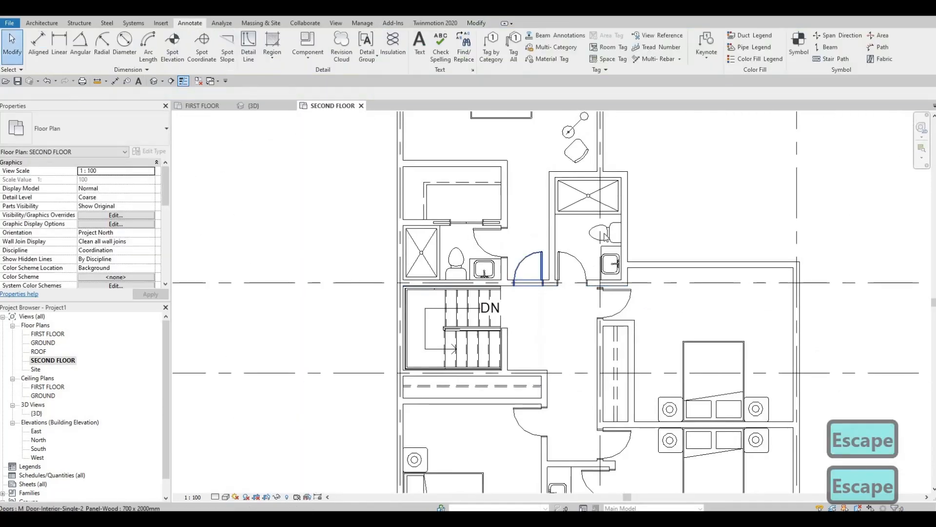
{"action": "scroll", "coordinate": [606, 237], "scroll_direction": "up", "scroll_amount": 3}
{"action": "key", "text": "Escape"}
{"action": "left_click", "coordinate": [621, 252]}
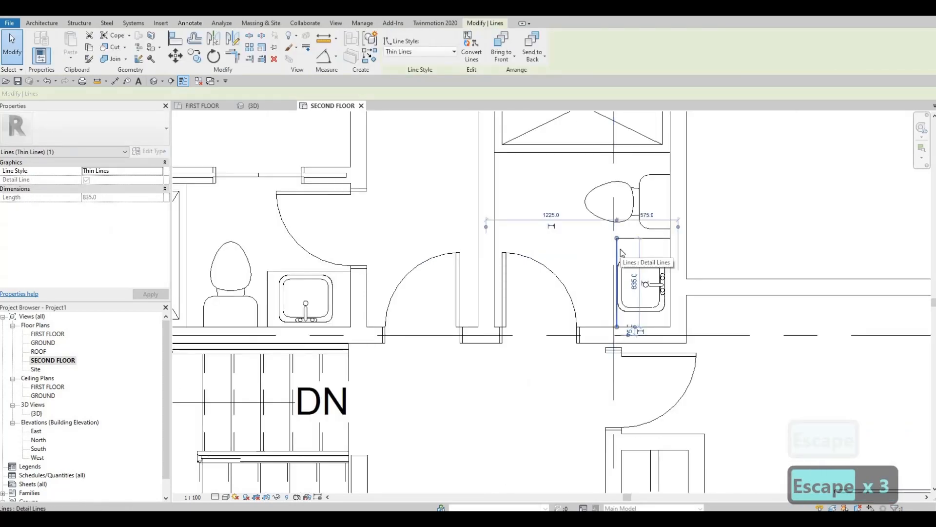
{"action": "key", "text": "Left"}
{"action": "key", "text": "Left"}
{"action": "key", "text": "Escape"}
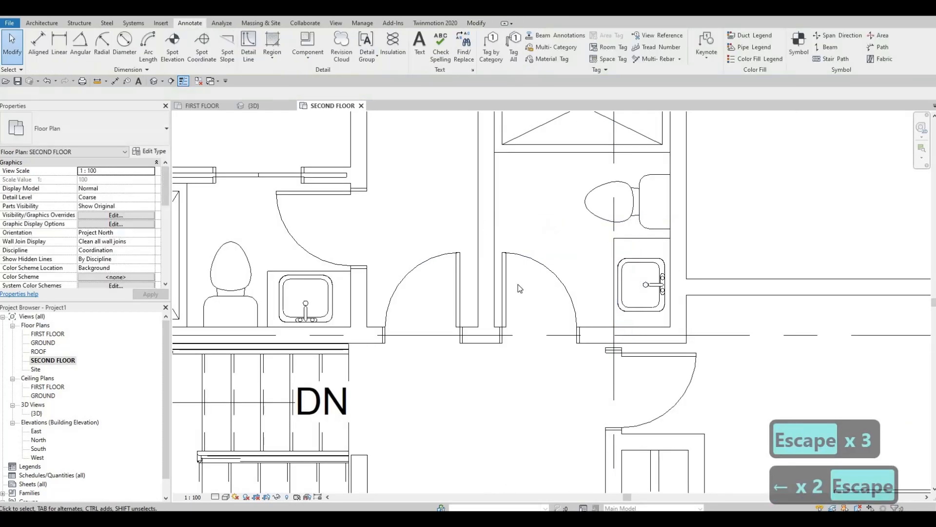
Enlarge the upper left bathroom's counter by nudging its front edge line slightly up and its side line toward the toilet.
{"action": "scroll", "coordinate": [517, 285], "scroll_direction": "down", "scroll_amount": 3}
{"action": "middle_click_drag", "start_coordinate": [518, 284], "coordinate": [555, 272]}
{"action": "middle_click_drag", "start_coordinate": [437, 239], "coordinate": [453, 220]}
{"action": "scroll", "coordinate": [428, 239], "scroll_direction": "up", "scroll_amount": 1}
{"action": "left_click", "coordinate": [426, 242]}
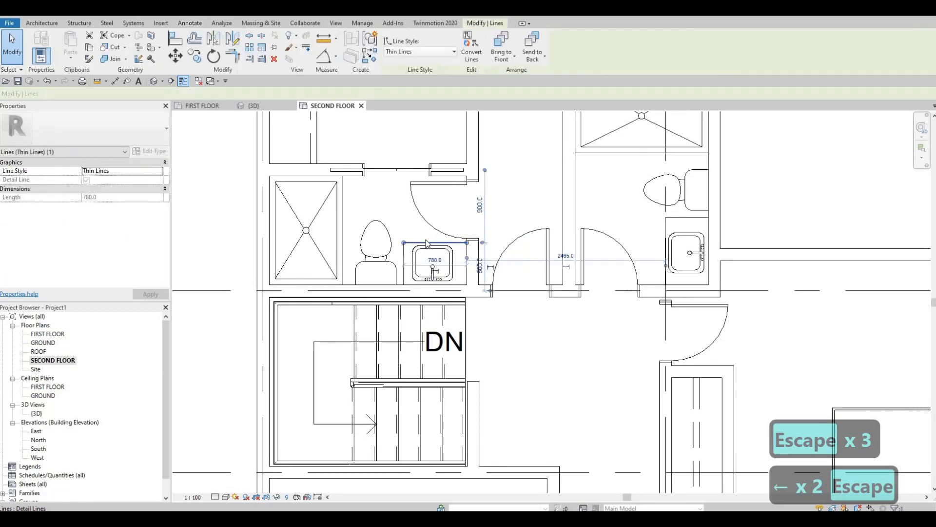
{"action": "scroll", "coordinate": [427, 242], "scroll_direction": "up", "scroll_amount": 2}
{"action": "key", "text": "Up"}
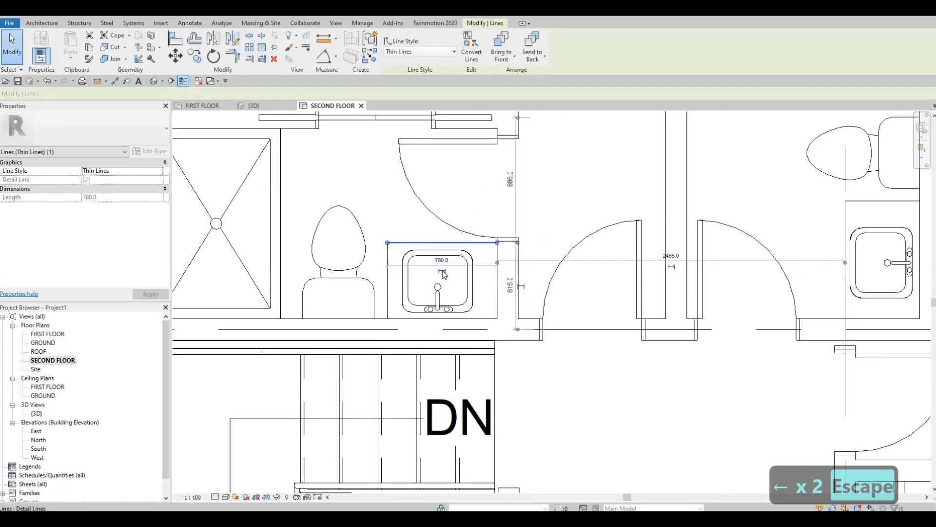
{"action": "left_click", "coordinate": [388, 272]}
{"action": "key", "text": "Left"}
{"action": "key", "text": "Left"}
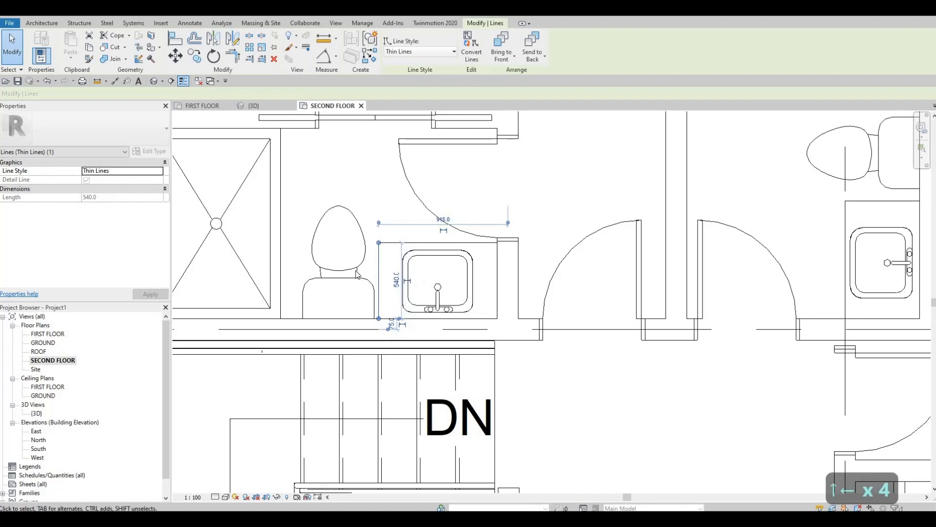
{"action": "key", "text": "Escape"}
Nudge the upper left bathroom's toilet slightly left, away from the widened counter.
{"action": "left_click", "coordinate": [356, 264]}
{"action": "key", "text": "Left"}
{"action": "key", "text": "Left"}
{"action": "key", "text": "Left"}
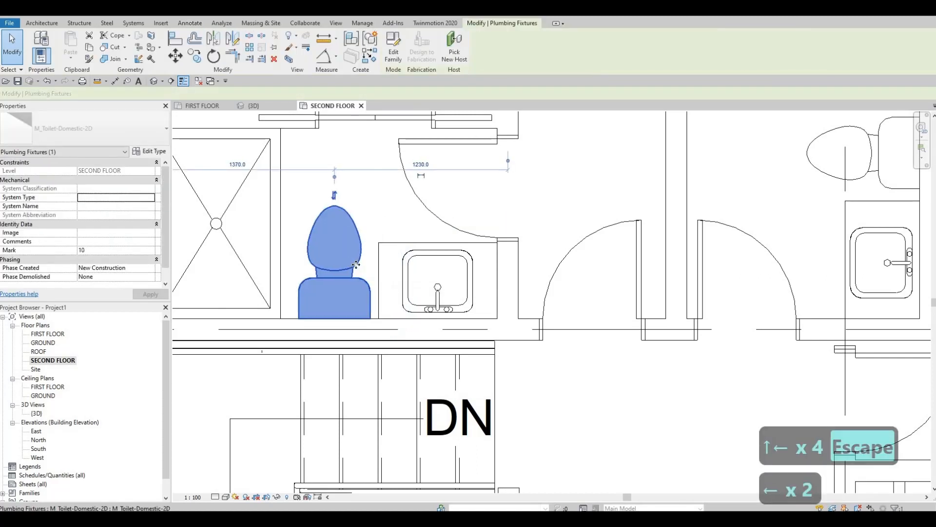
{"action": "key", "text": "Left"}
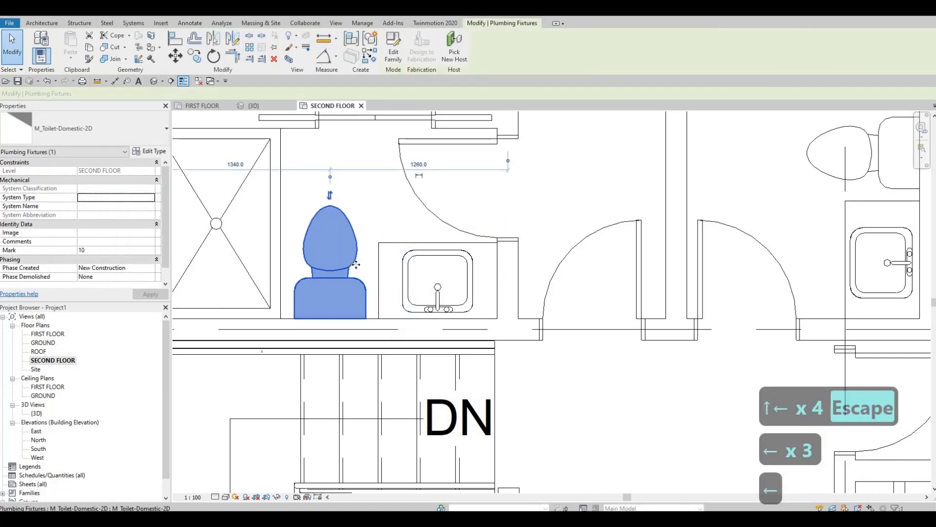
{"action": "key", "text": "Escape"}
{"action": "key", "text": "Escape"}
Review the second-floor closets and bathrooms, and open the FIRST FLOOR plan to examine the area around the entrance.
{"action": "scroll", "coordinate": [356, 264], "scroll_direction": "down", "scroll_amount": 3}
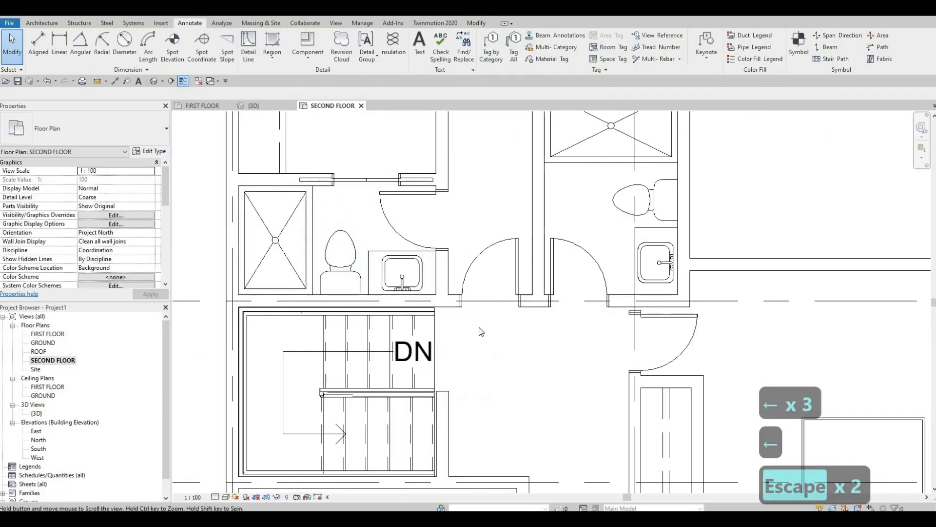
{"action": "scroll", "coordinate": [482, 332], "scroll_direction": "down", "scroll_amount": 3}
{"action": "mouse_move", "coordinate": [501, 278]}
{"action": "middle_mouse_down"}
{"action": "mouse_move", "coordinate": [500, 288]}
{"action": "mouse_move", "coordinate": [497, 275]}
{"action": "middle_mouse_up"}
{"action": "scroll", "coordinate": [640, 441], "scroll_direction": "down", "scroll_amount": 2}
{"action": "middle_click_drag", "start_coordinate": [640, 441], "coordinate": [550, 217]}
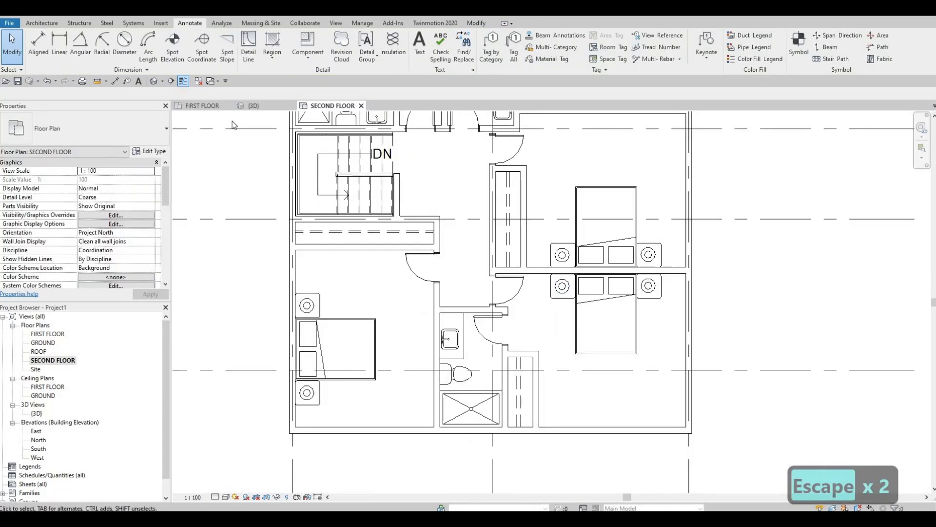
{"action": "left_click", "coordinate": [202, 105]}
{"action": "middle_click_drag", "start_coordinate": [502, 355], "coordinate": [501, 195]}
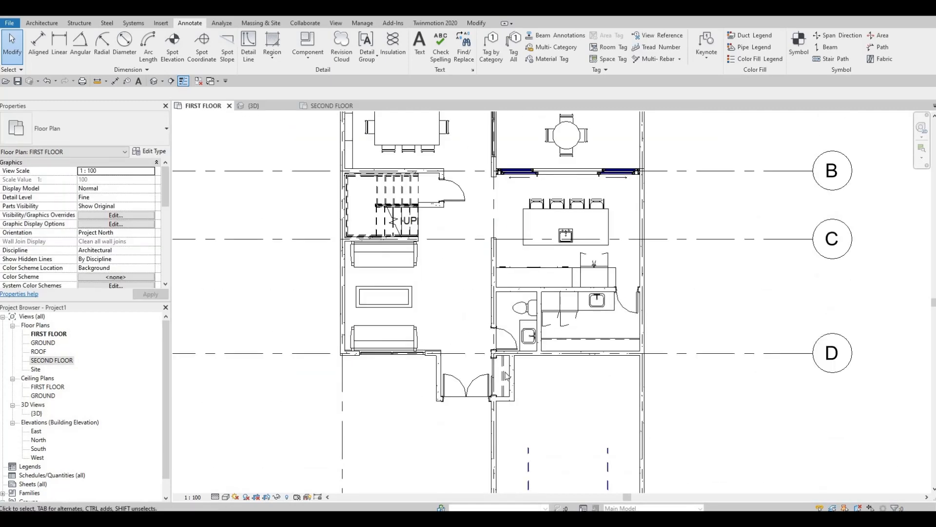
Reuse the first-floor entrance closet's 1200 x 2000mm double sliding door type to place a door in the second floor's lower right bedroom closet front.
{"action": "scroll", "coordinate": [499, 380], "scroll_direction": "up", "scroll_amount": 2}
{"action": "key", "text": "Escape"}
{"action": "left_click", "coordinate": [499, 380]}
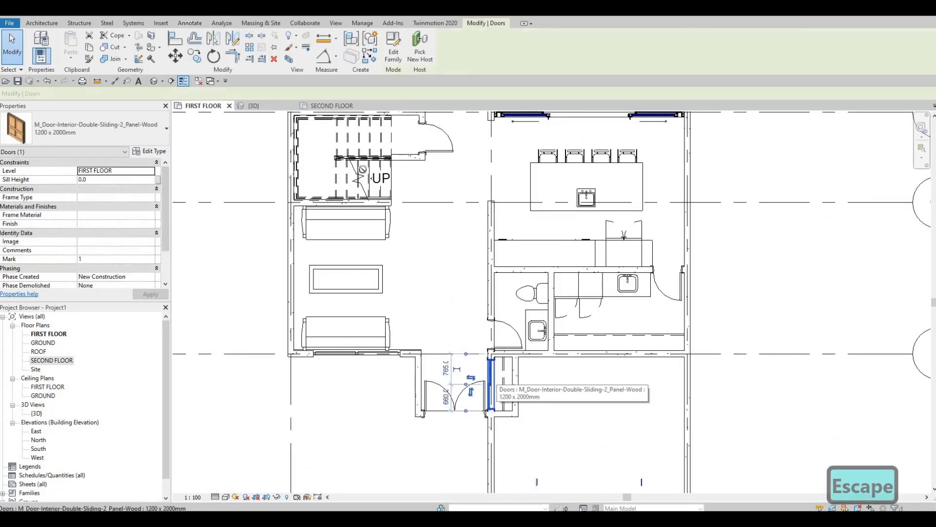
{"action": "key", "text": "c"}
{"action": "key", "text": "s"}
{"action": "key", "text": "ctrl+Tab"}
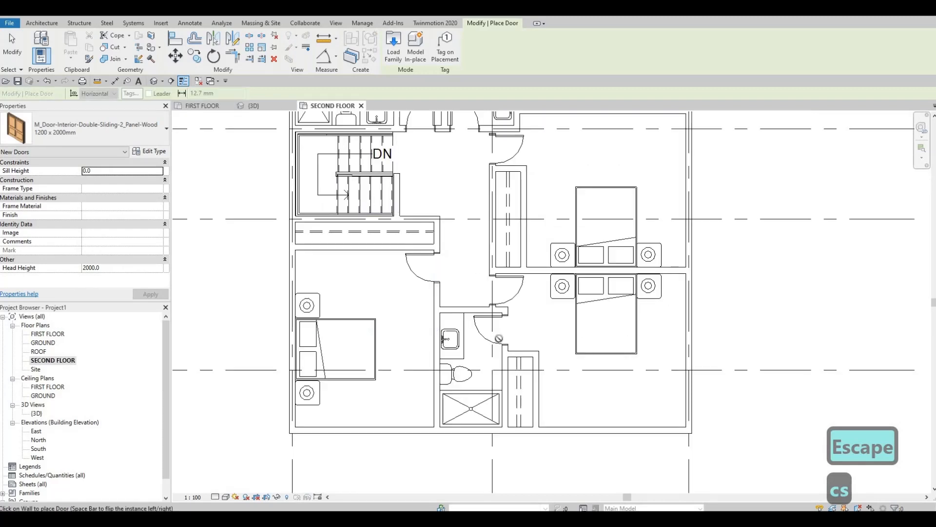
{"action": "scroll", "coordinate": [536, 396], "scroll_direction": "up", "scroll_amount": 2}
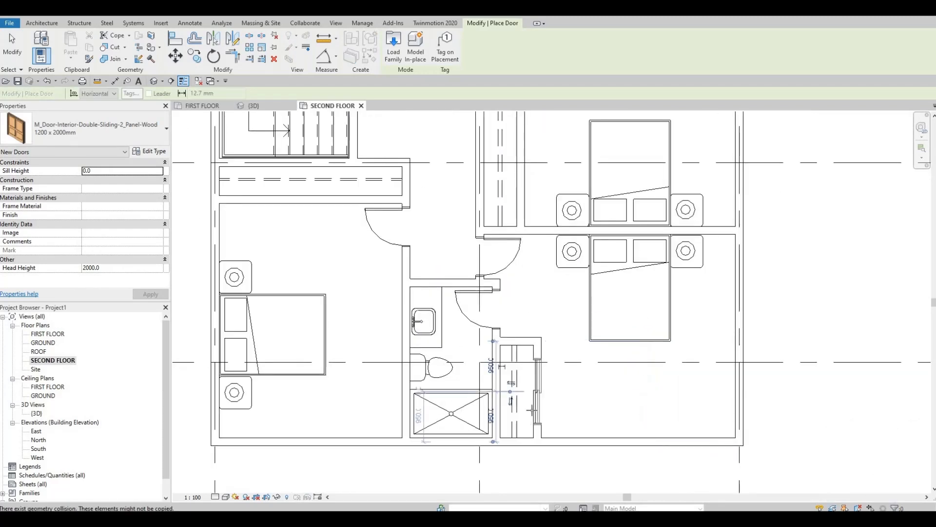
{"action": "middle_click_drag", "start_coordinate": [526, 165], "coordinate": [537, 345]}
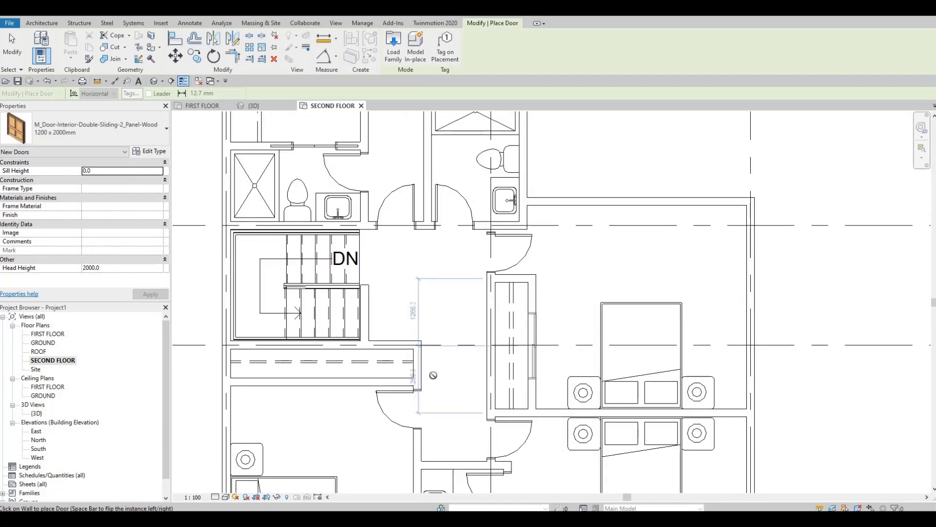
Place 1200 x 2000mm double sliding doors centred on the closet fronts of the upper right bedroom and the bedroom below the stairs.
{"action": "left_click", "coordinate": [535, 343]}
{"action": "middle_click_drag", "start_coordinate": [308, 387], "coordinate": [434, 344]}
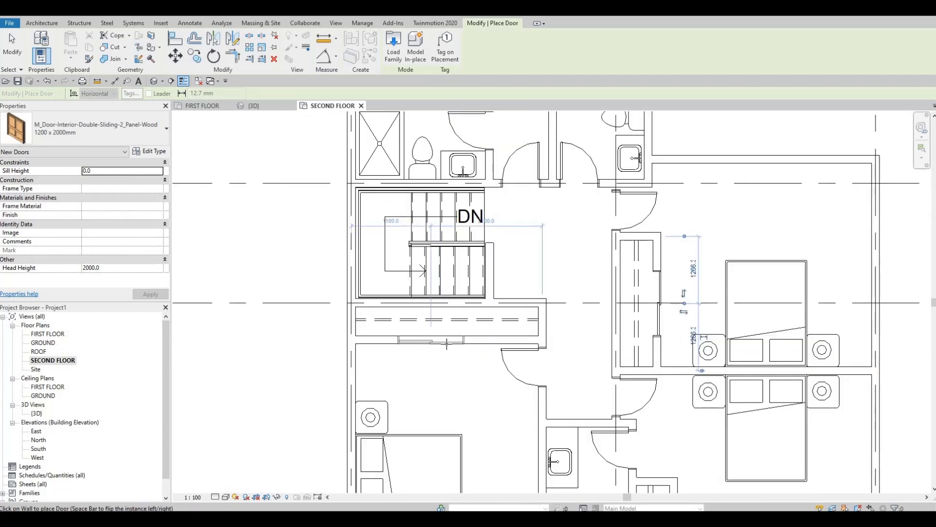
{"action": "key", "text": "Escape"}
{"action": "key", "text": "Escape"}
{"action": "key", "text": "Escape"}
{"action": "scroll", "coordinate": [442, 356], "scroll_direction": "up", "scroll_amount": 2}
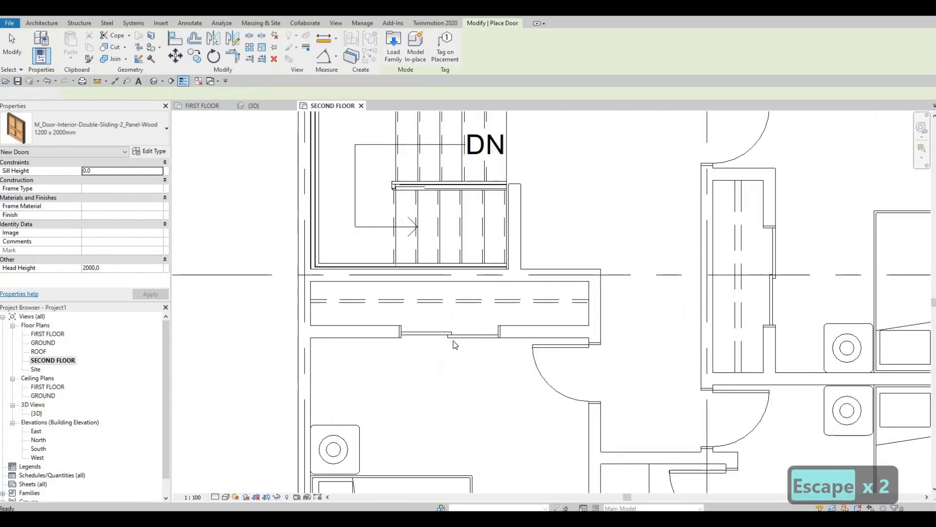
Change the sliding door of the closet below the stairs to the 1800 x 2000mm type.
{"action": "left_click", "coordinate": [449, 332]}
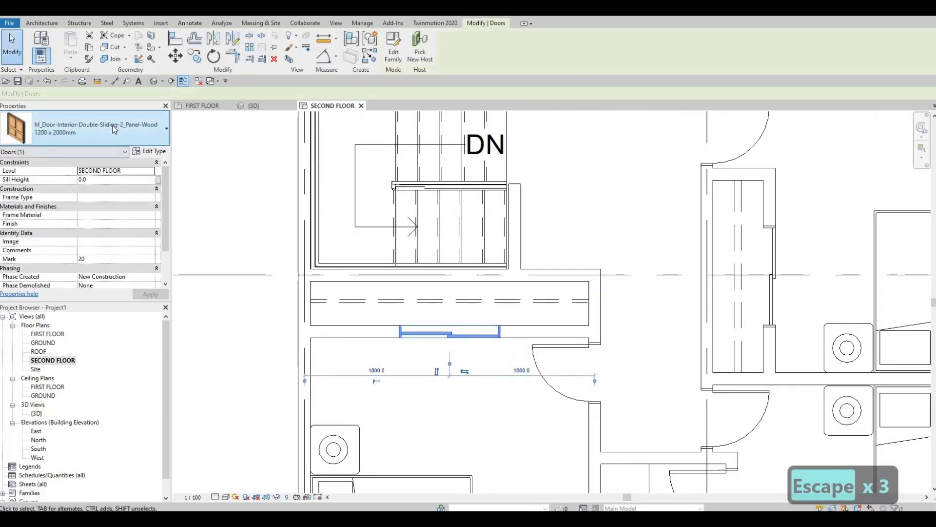
{"action": "left_click", "coordinate": [88, 129]}
{"action": "scroll", "coordinate": [86, 264], "scroll_direction": "down", "scroll_amount": 4}
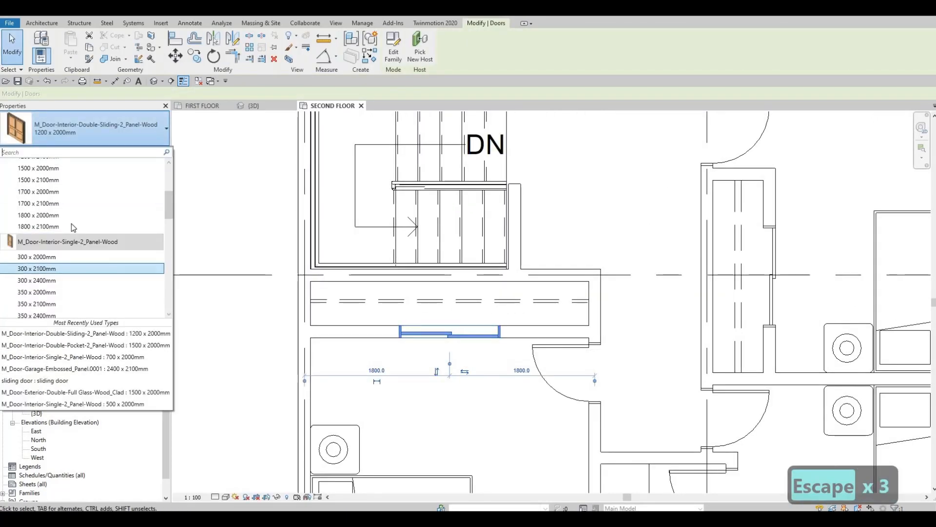
{"action": "left_click", "coordinate": [75, 215]}
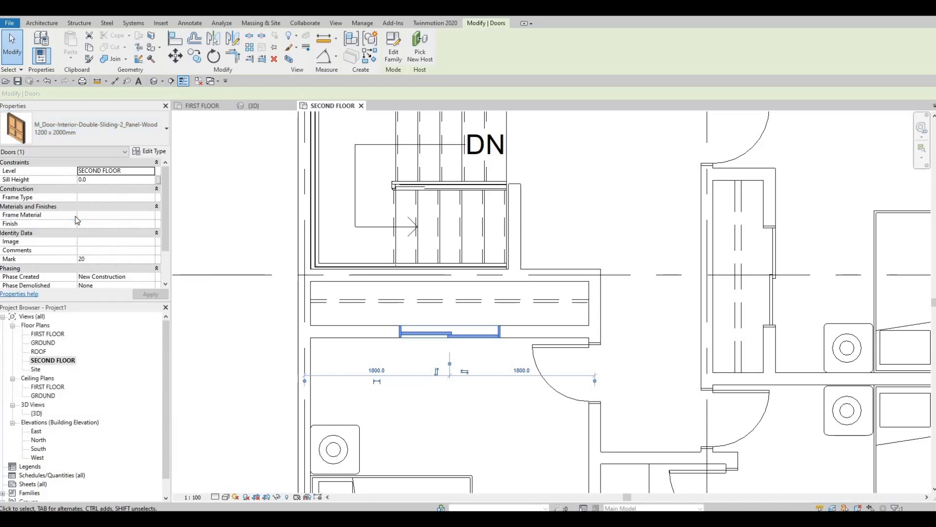
{"action": "middle_click_drag", "start_coordinate": [439, 352], "coordinate": [255, 361]}
{"action": "middle_click_drag", "start_coordinate": [592, 320], "coordinate": [613, 326]}
{"action": "key", "text": "Escape"}
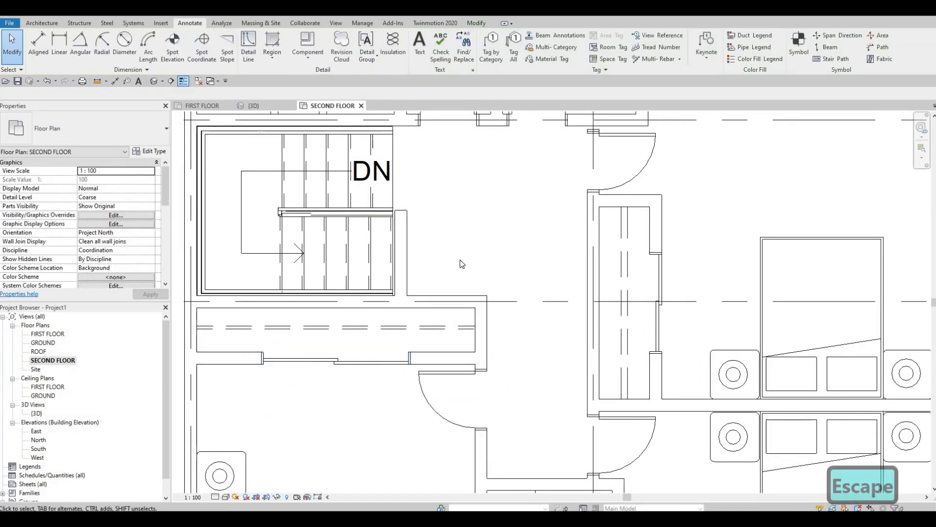
Change the upper right bedroom's closet sliding door to the 1800 x 2000mm type.
{"action": "left_click", "coordinate": [655, 303]}
{"action": "left_click", "coordinate": [54, 128]}
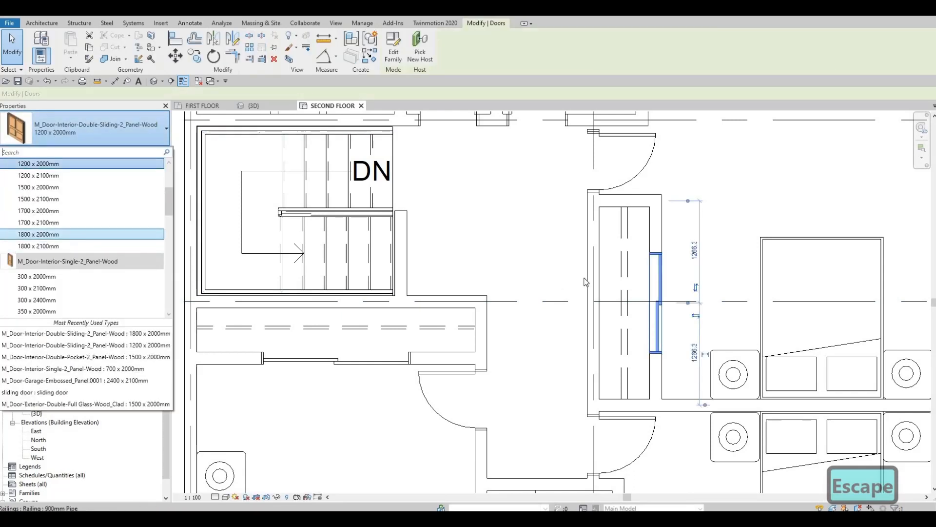
{"action": "middle_click_drag", "start_coordinate": [404, 353], "coordinate": [452, 349]}
{"action": "key", "text": "Escape"}
{"action": "key", "text": "Escape"}
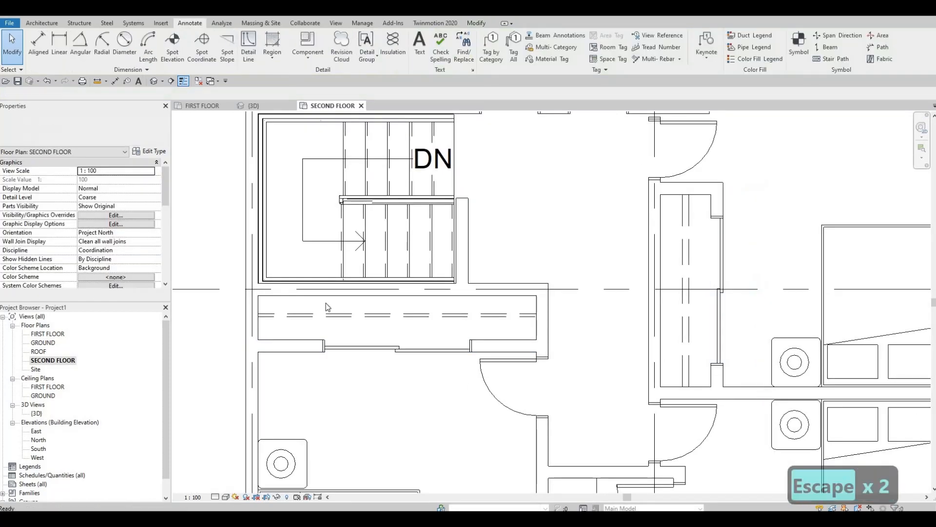
{"action": "left_click", "coordinate": [360, 348]}
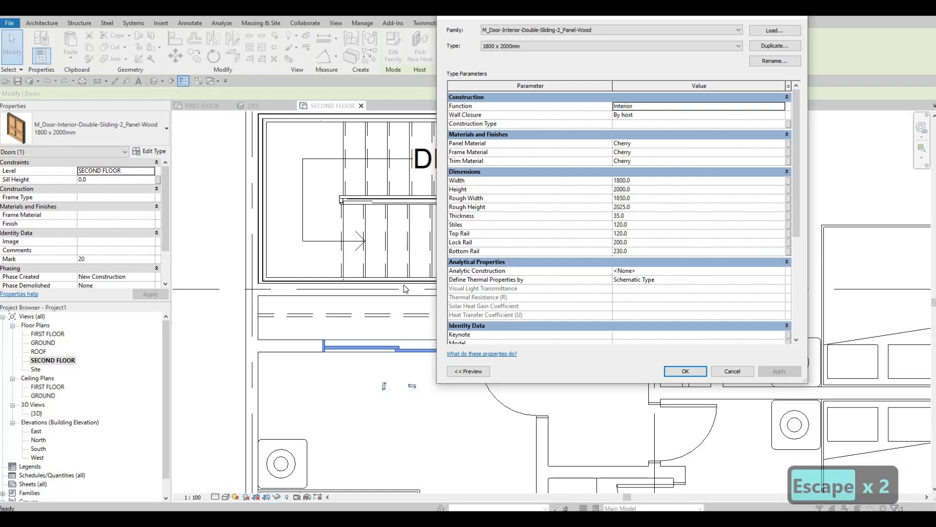
{"action": "key", "text": "Escape"}
{"action": "key", "text": "Escape"}
{"action": "key", "text": "Escape"}
{"action": "scroll", "coordinate": [389, 357], "scroll_direction": "down", "scroll_amount": 2}
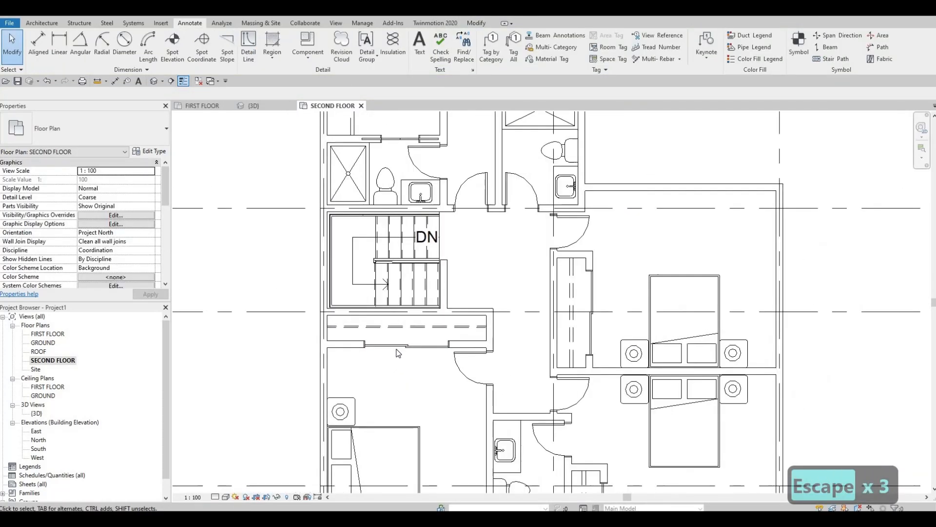
Duplicate the type of the closet door below the stairs as "2400 x 2000mm" and set its width to 2400.
{"action": "left_click", "coordinate": [406, 344]}
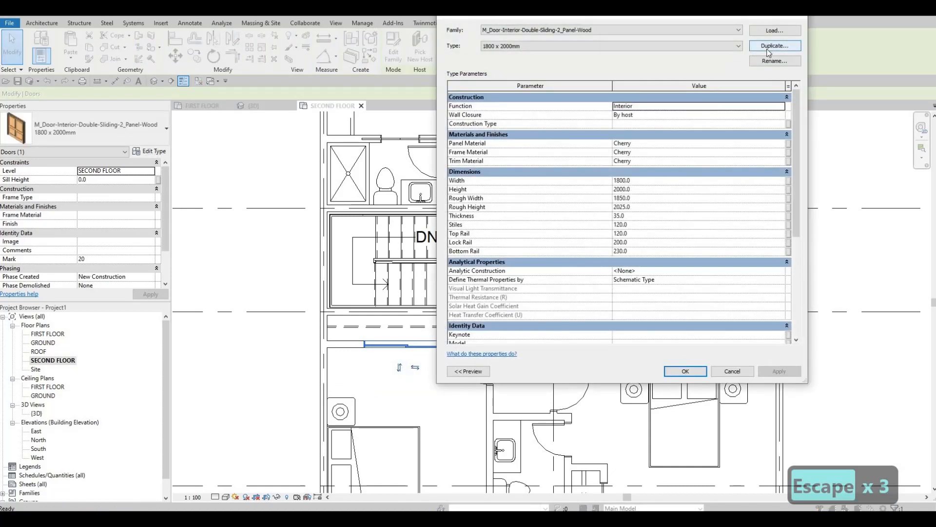
{"action": "left_click", "coordinate": [768, 46]}
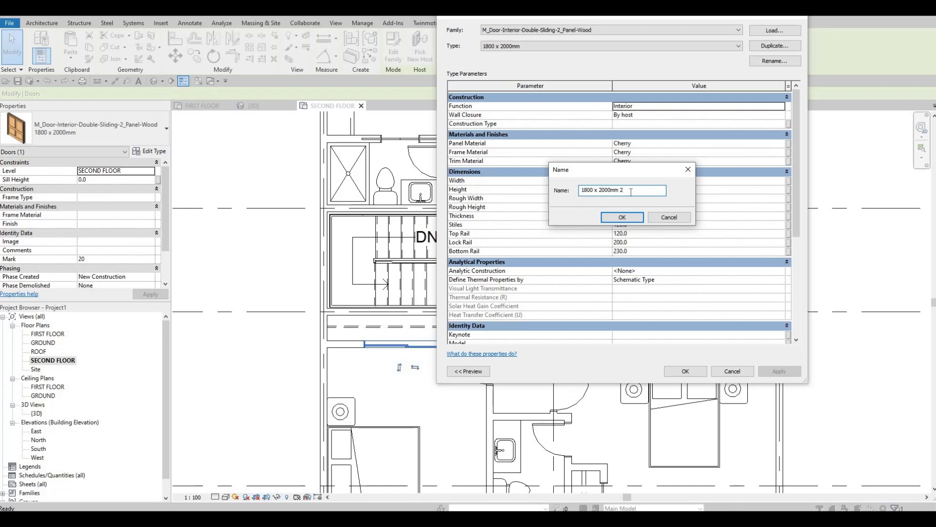
{"action": "key", "text": "BackSpace"}
{"action": "key", "text": "BackSpace"}
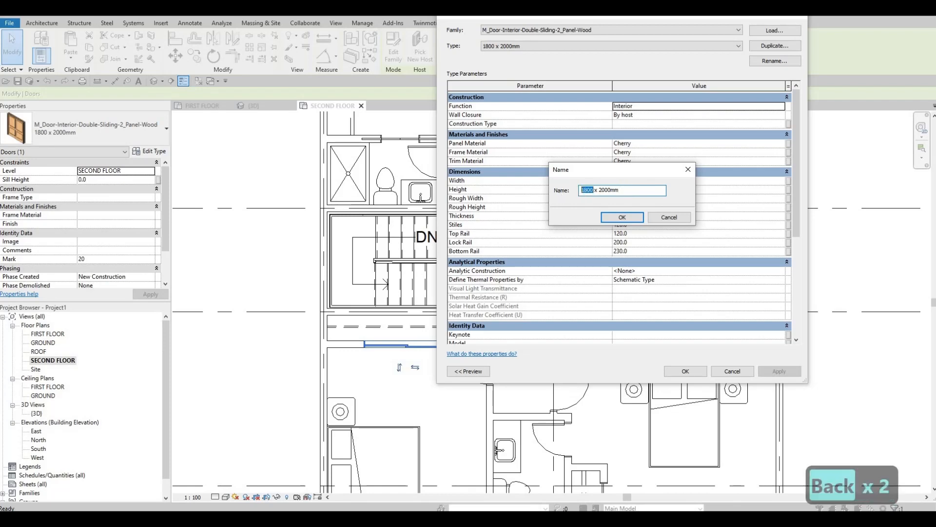
{"action": "type", "text": "2400"}
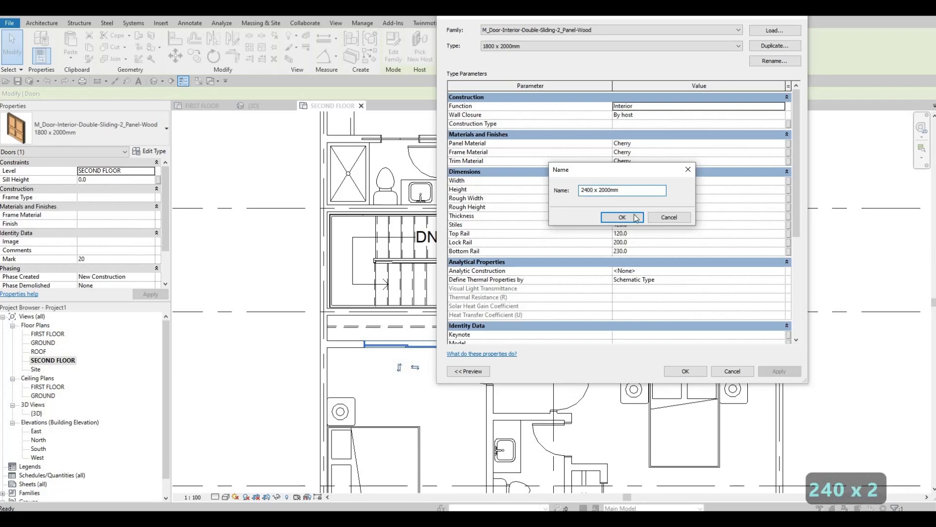
{"action": "left_click", "coordinate": [630, 216]}
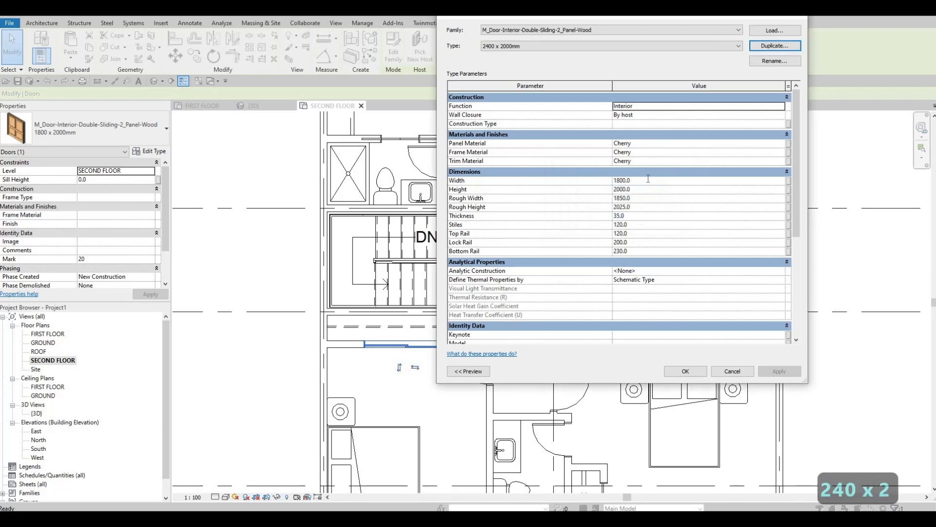
{"action": "left_click", "coordinate": [648, 178]}
{"action": "type", "text": "2400"}
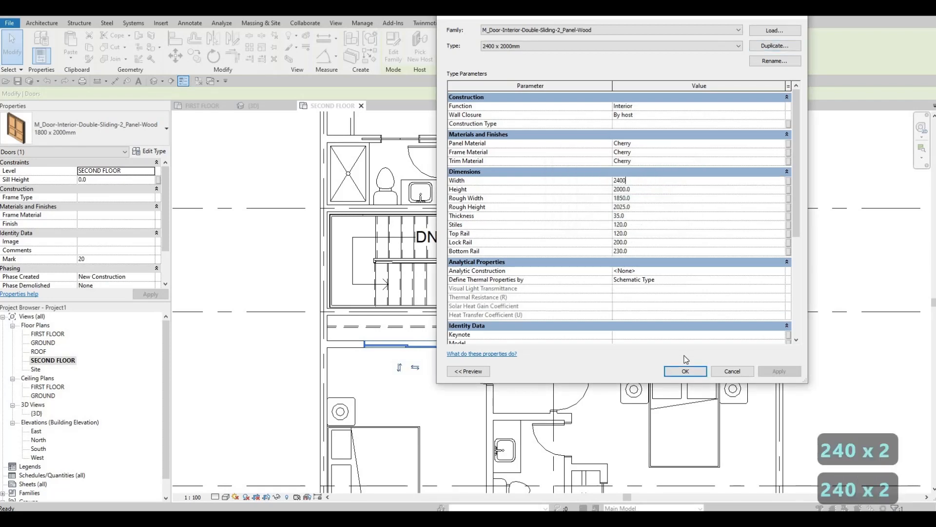
{"action": "left_click", "coordinate": [683, 371]}
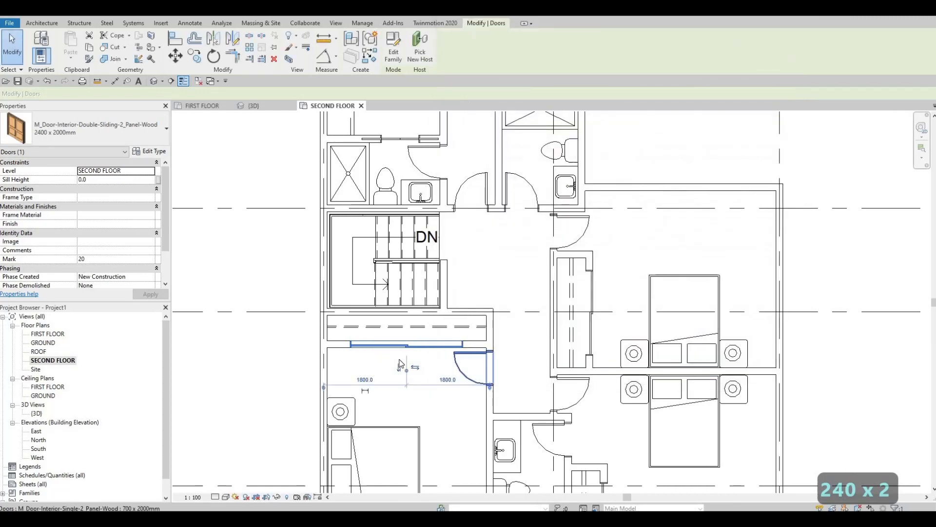
{"action": "scroll", "coordinate": [426, 371], "scroll_direction": "up", "scroll_amount": 2}
{"action": "key", "text": "Escape"}
{"action": "key", "text": "Escape"}
Review the second-floor plan, examining the closets with their sliding doors, the bathrooms and the bedroom layouts.
{"action": "middle_click_drag", "start_coordinate": [424, 345], "coordinate": [405, 316]}
{"action": "scroll", "coordinate": [461, 251], "scroll_direction": "down", "scroll_amount": 2}
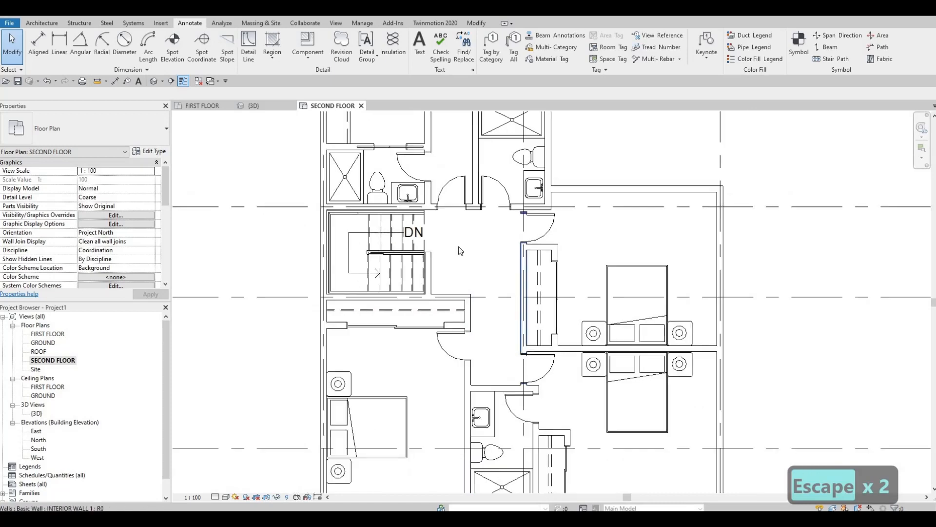
{"action": "scroll", "coordinate": [461, 251], "scroll_direction": "down", "scroll_amount": 2}
{"action": "scroll", "coordinate": [412, 222], "scroll_direction": "up", "scroll_amount": 4}
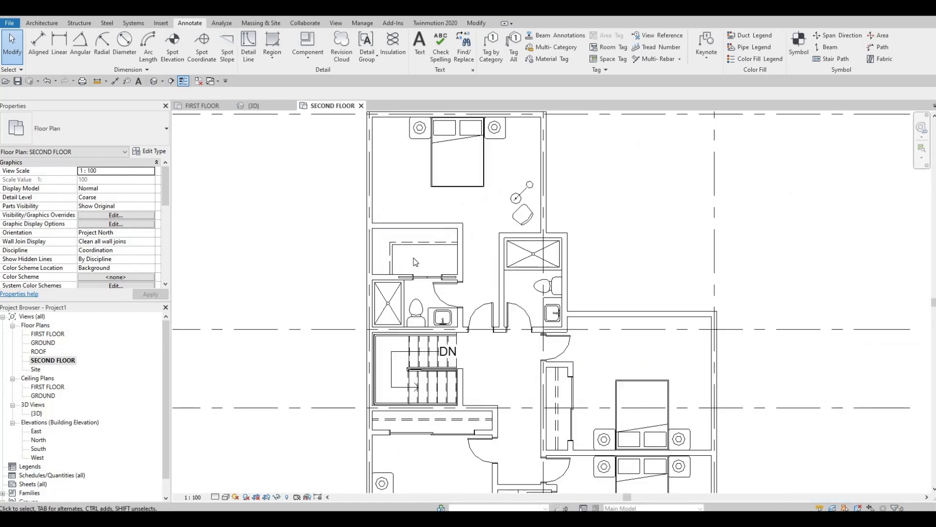
{"action": "middle_click_drag", "start_coordinate": [445, 149], "coordinate": [434, 194]}
{"action": "scroll", "coordinate": [448, 333], "scroll_direction": "down", "scroll_amount": 1}
{"action": "middle_click_drag", "start_coordinate": [448, 333], "coordinate": [515, 229]}
{"action": "scroll", "coordinate": [468, 261], "scroll_direction": "down", "scroll_amount": 1}
{"action": "scroll", "coordinate": [465, 259], "scroll_direction": "down", "scroll_amount": 1}
{"action": "key", "text": "F1"}
{"action": "key", "text": "F1"}
{"action": "scroll", "coordinate": [508, 270], "scroll_direction": "down", "scroll_amount": 1}
{"action": "middle_click_drag", "start_coordinate": [508, 348], "coordinate": [519, 312]}
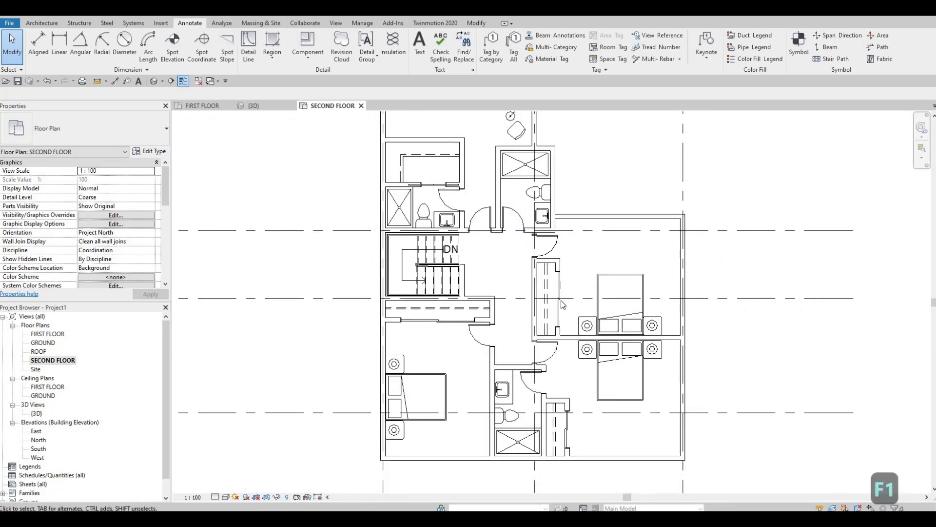
{"action": "scroll", "coordinate": [576, 294], "scroll_direction": "down", "scroll_amount": 2}
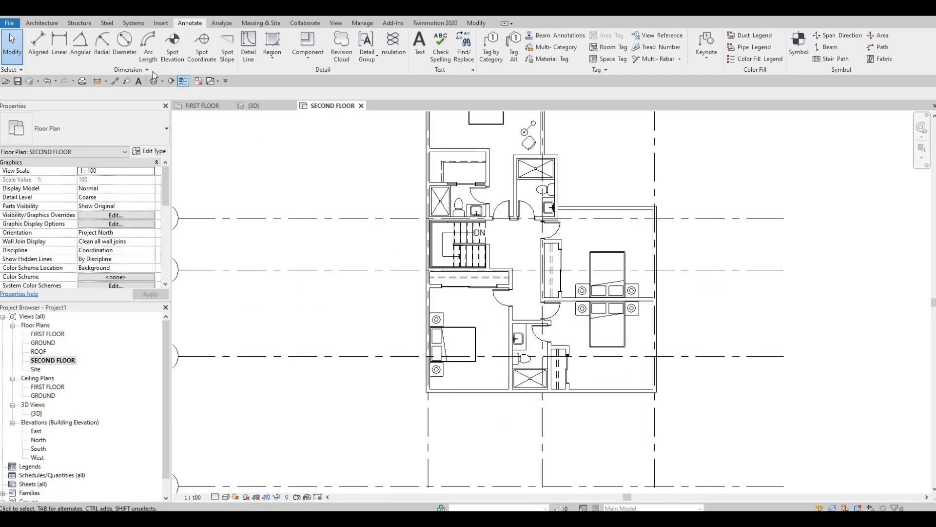
{"action": "scroll", "coordinate": [53, 48], "scroll_direction": "up", "scroll_amount": 5}
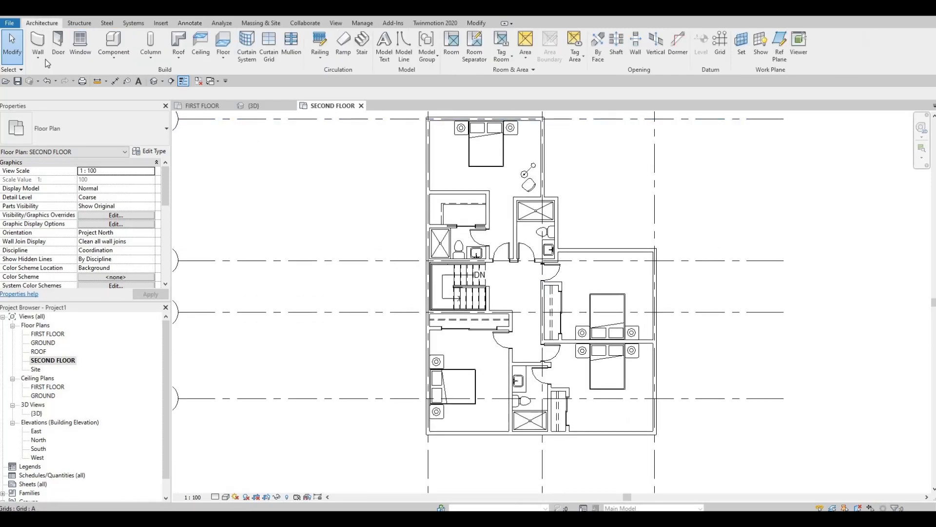
Draw a Curtain Wall about 3000 mm long inside the top bedroom's right exterior wall, starting just above the shower and running up.
{"action": "left_click", "coordinate": [43, 43]}
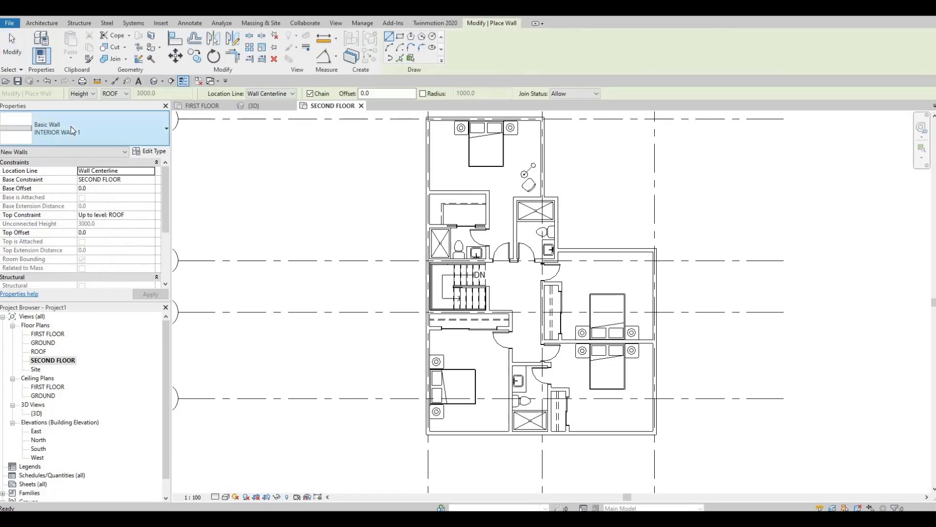
{"action": "left_click", "coordinate": [72, 130]}
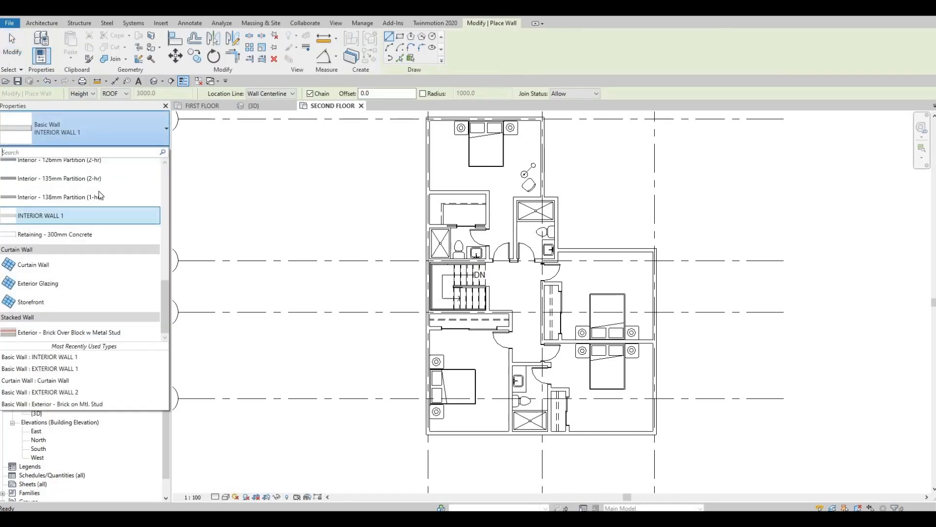
{"action": "left_click_drag", "start_coordinate": [54, 262], "coordinate": [65, 225]}
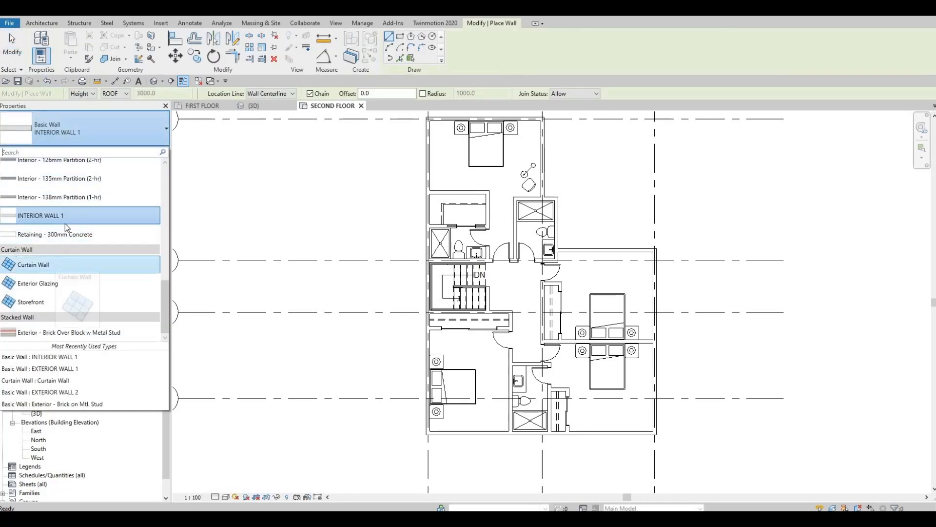
{"action": "left_click", "coordinate": [147, 130]}
{"action": "left_click", "coordinate": [148, 131]}
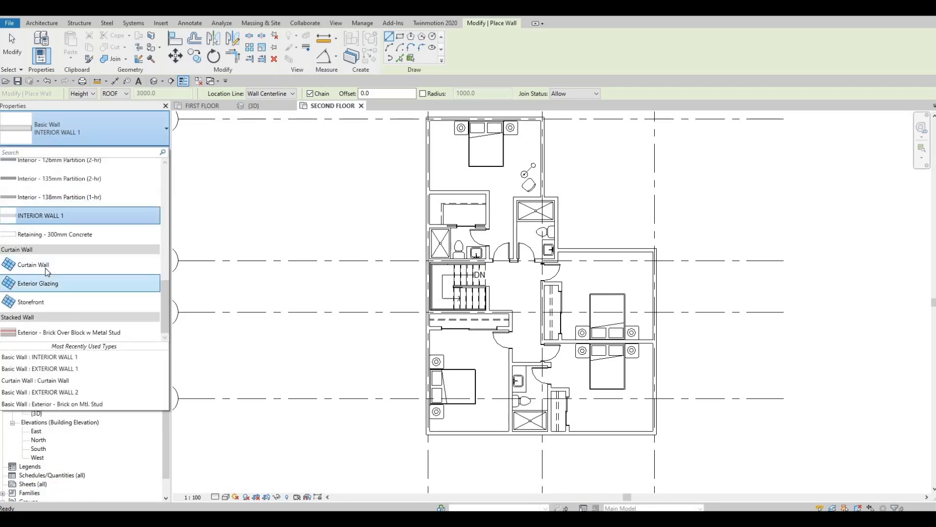
{"action": "left_click", "coordinate": [46, 266]}
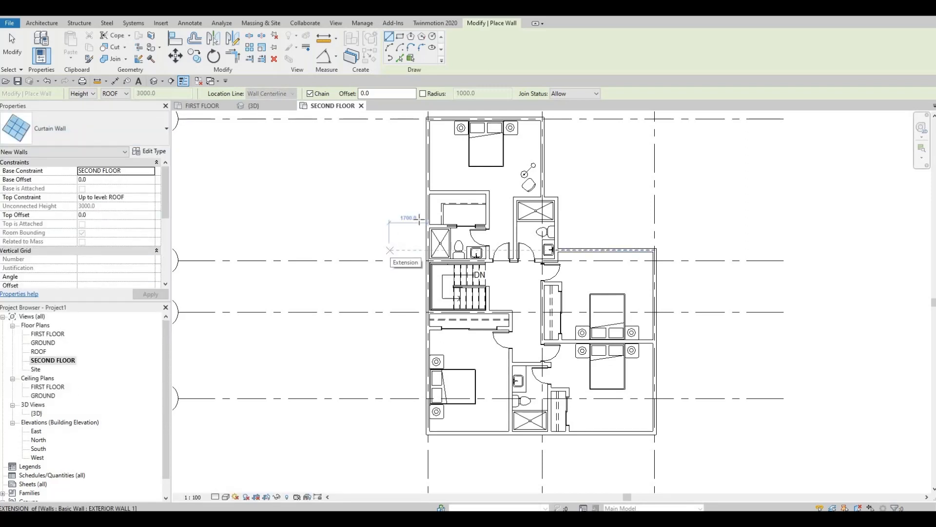
{"action": "middle_click_drag", "start_coordinate": [537, 119], "coordinate": [463, 210]}
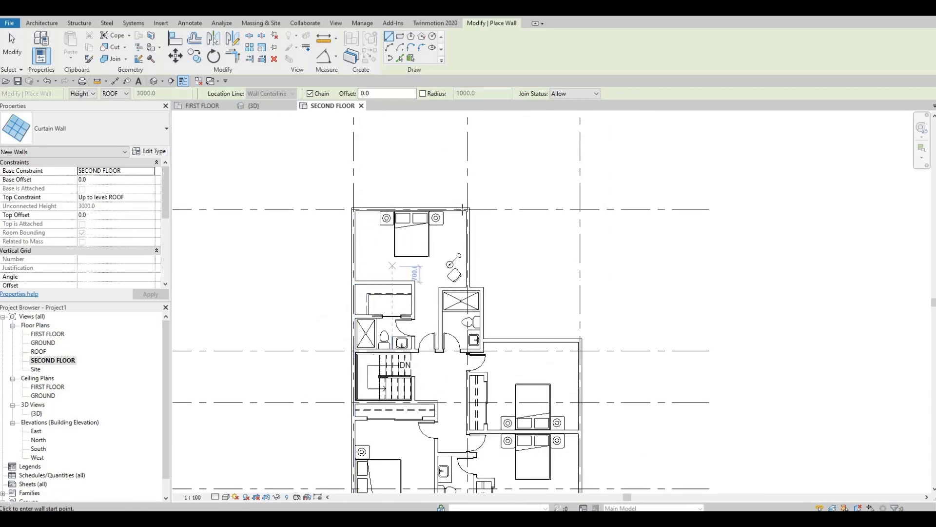
{"action": "scroll", "coordinate": [461, 208], "scroll_direction": "up", "scroll_amount": 2}
{"action": "scroll", "coordinate": [468, 282], "scroll_direction": "up", "scroll_amount": 3}
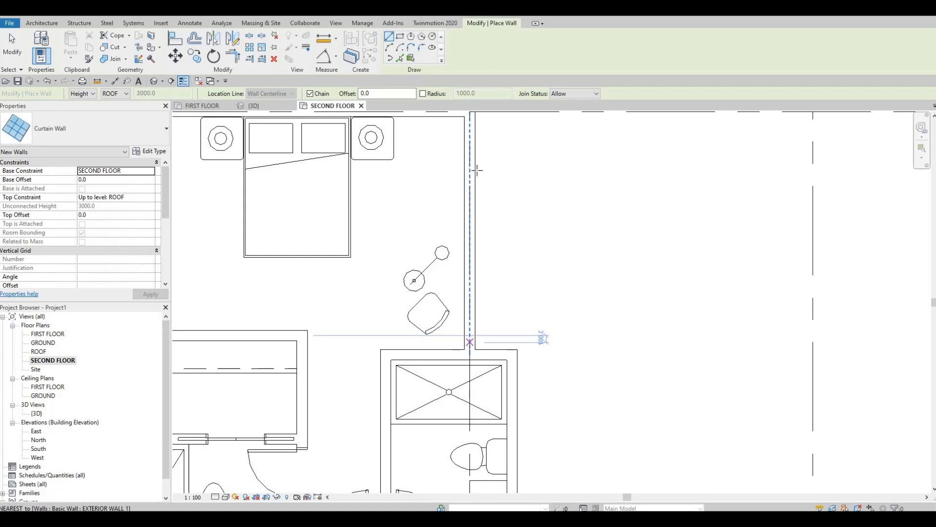
{"action": "left_click", "coordinate": [470, 342]}
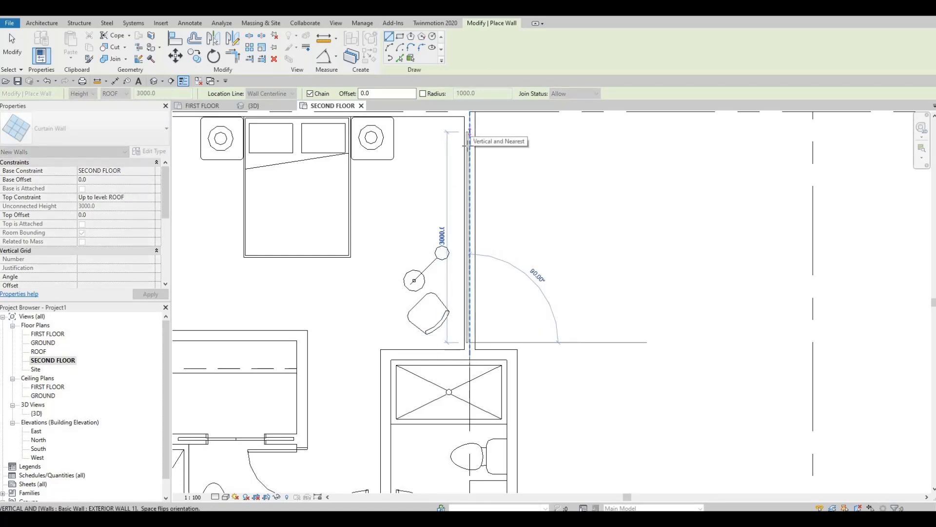
{"action": "left_click", "coordinate": [468, 142]}
{"action": "scroll", "coordinate": [469, 321], "scroll_direction": "up", "scroll_amount": 2}
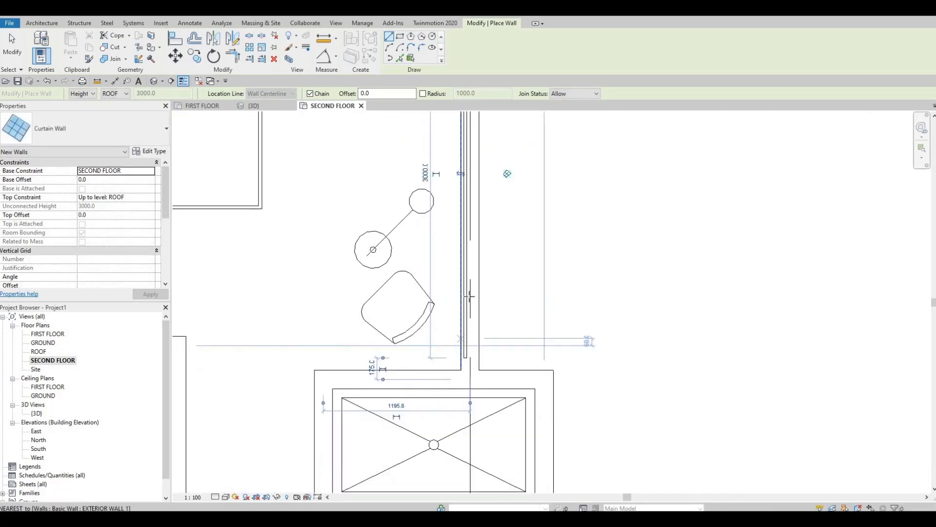
Draw a Curtain Wall about 580 mm long in the right exterior wall behind the upper right bathroom's toilet.
{"action": "scroll", "coordinate": [459, 273], "scroll_direction": "down", "scroll_amount": 2}
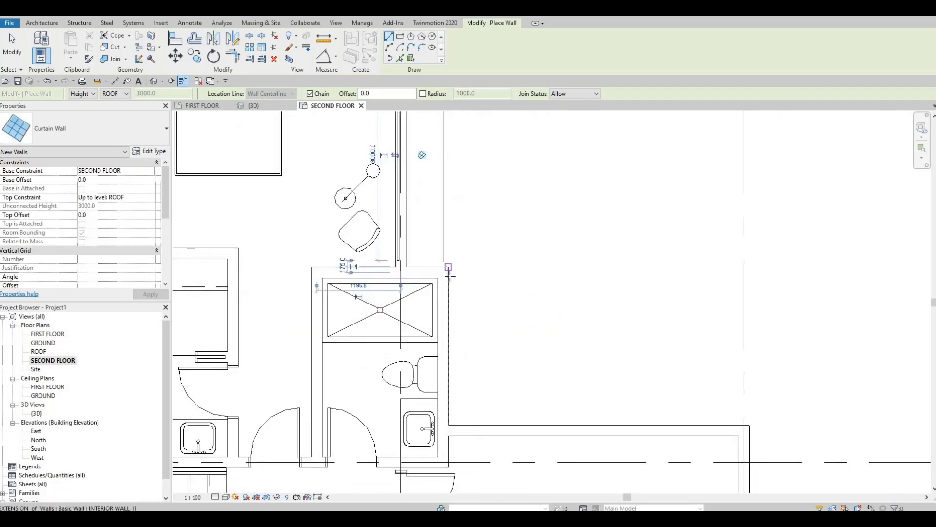
{"action": "middle_click_drag", "start_coordinate": [449, 275], "coordinate": [419, 281]}
{"action": "scroll", "coordinate": [365, 292], "scroll_direction": "up", "scroll_amount": 2}
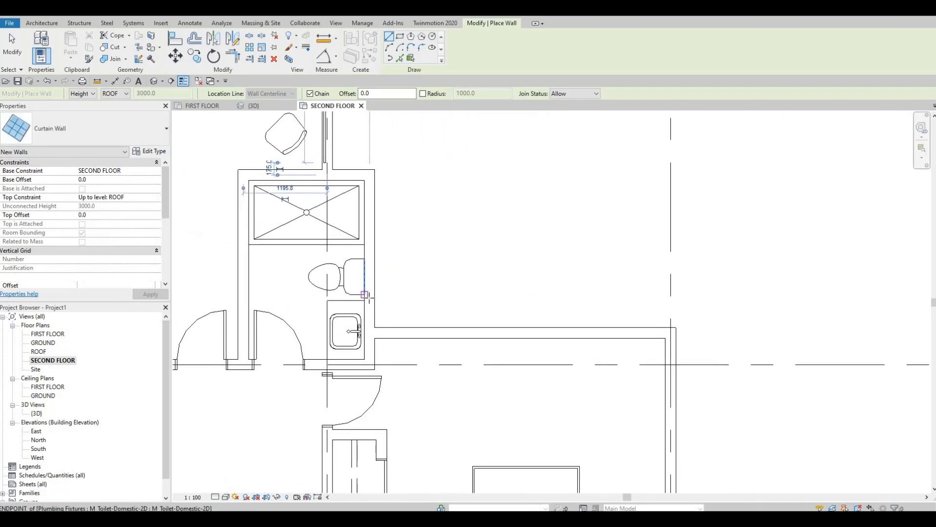
{"action": "left_click", "coordinate": [370, 301]}
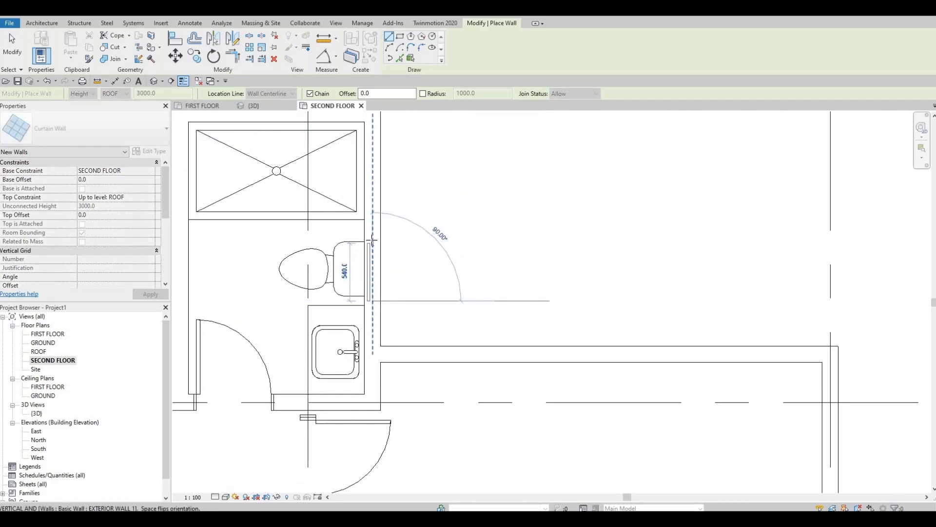
{"action": "left_click", "coordinate": [372, 240]}
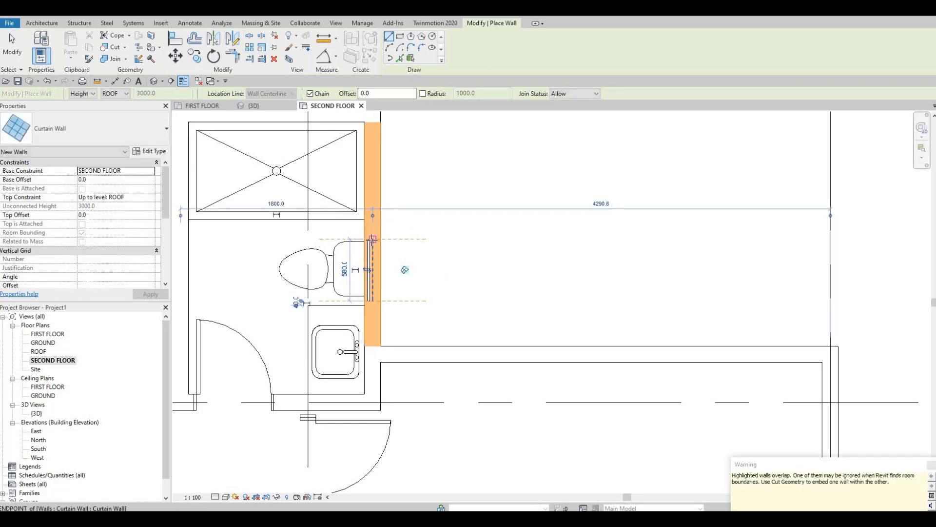
Draw a Curtain Wall about 3580 mm long in the upper exterior wall of the upper right bedroom.
{"action": "middle_click_drag", "start_coordinate": [646, 362], "coordinate": [572, 295]}
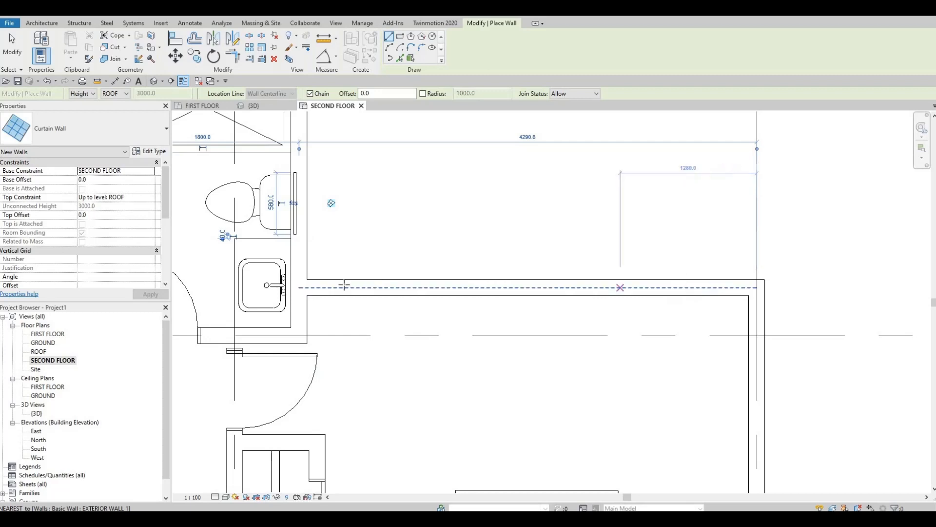
{"action": "left_click", "coordinate": [344, 281]}
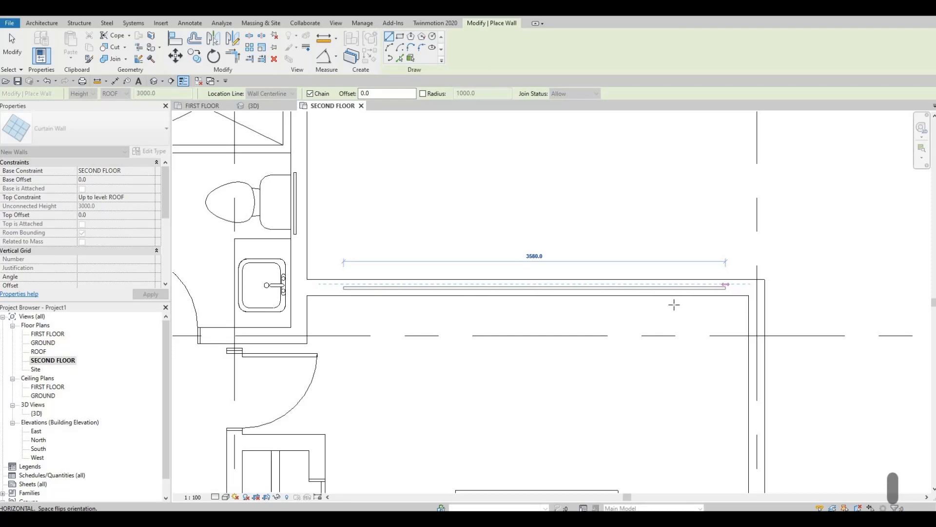
{"action": "left_click", "coordinate": [592, 288]}
{"action": "key", "text": "Escape"}
Draw a Curtain Wall about 2900 mm long in the bottom exterior wall of the lower right bedroom, starting beside its closet.
{"action": "scroll", "coordinate": [580, 278], "scroll_direction": "down", "scroll_amount": 3}
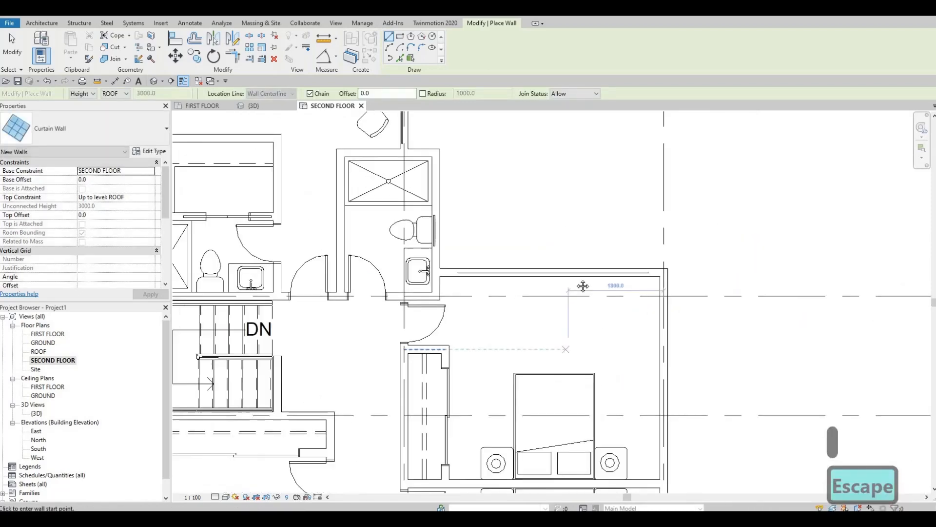
{"action": "scroll", "coordinate": [584, 286], "scroll_direction": "down", "scroll_amount": 3}
{"action": "scroll", "coordinate": [580, 239], "scroll_direction": "up", "scroll_amount": 3}
{"action": "scroll", "coordinate": [498, 363], "scroll_direction": "up", "scroll_amount": 2}
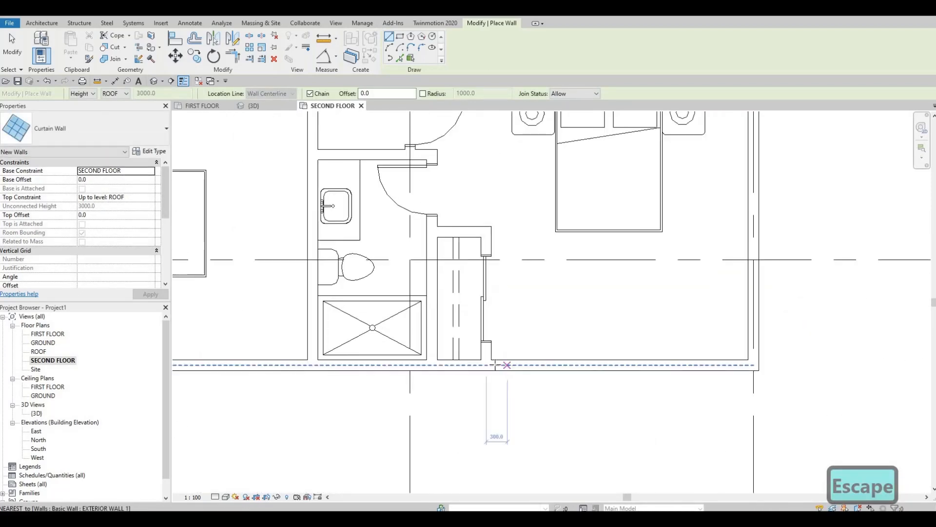
{"action": "left_click", "coordinate": [515, 363]}
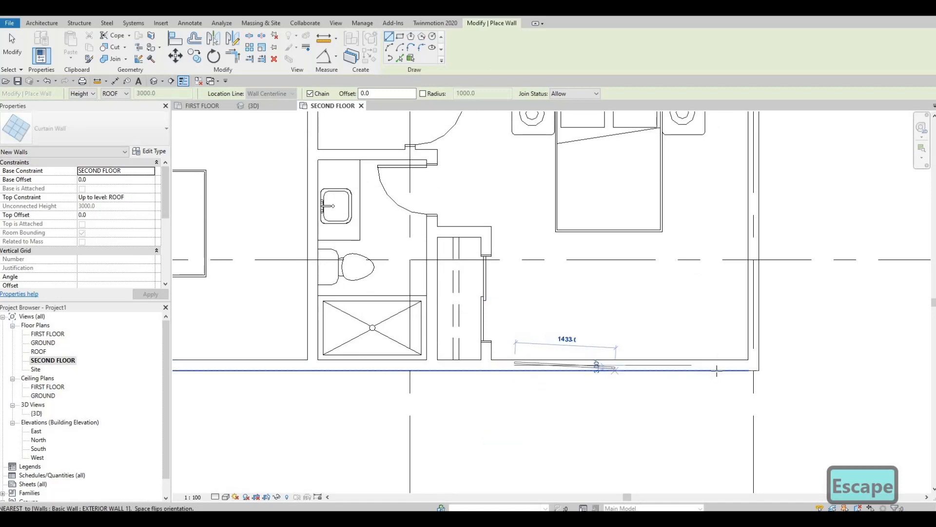
{"action": "left_click", "coordinate": [718, 365]}
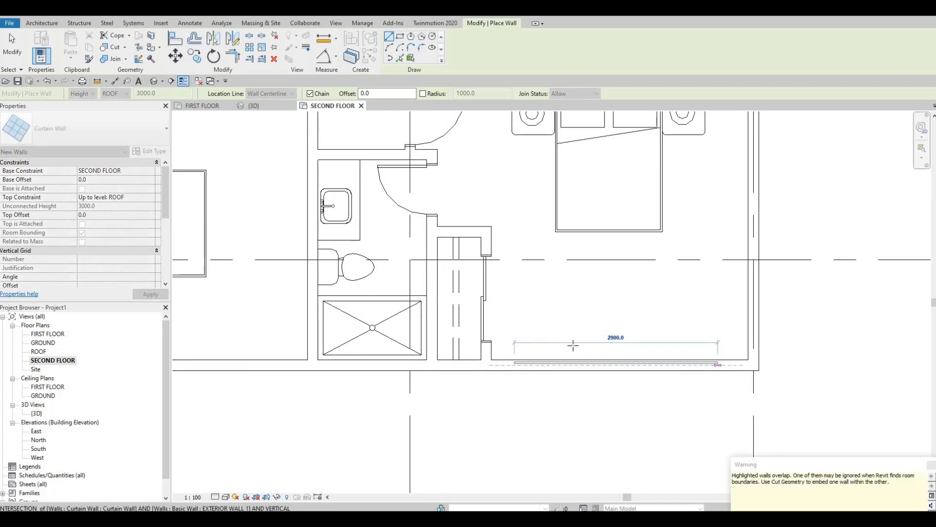
{"action": "key", "text": "Escape"}
Draw a Curtain Wall about 2800 mm long in the bottom exterior wall of the lower left bedroom.
{"action": "scroll", "coordinate": [576, 313], "scroll_direction": "down", "scroll_amount": 1}
{"action": "middle_click_drag", "start_coordinate": [437, 300], "coordinate": [511, 295]}
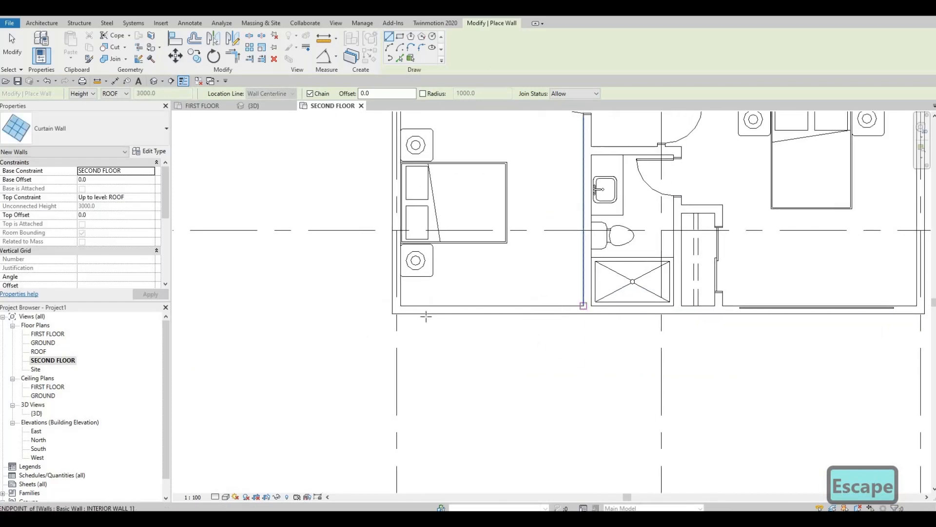
{"action": "scroll", "coordinate": [425, 312], "scroll_direction": "up", "scroll_amount": 1}
{"action": "left_click", "coordinate": [421, 312]}
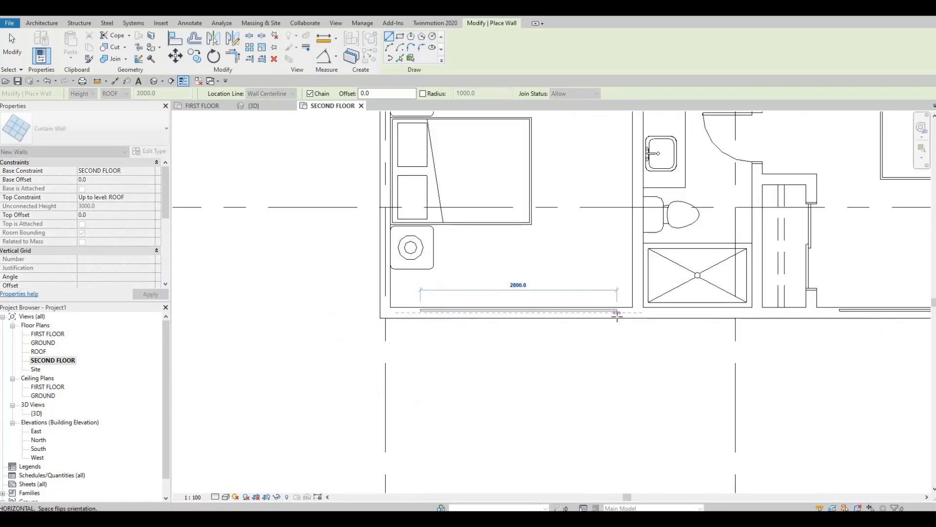
{"action": "key", "text": "Escape"}
{"action": "key", "text": "Escape"}
{"action": "scroll", "coordinate": [551, 363], "scroll_direction": "down", "scroll_amount": 2}
{"action": "key", "text": "Escape"}
Create a similar Curtain Wall about 1045 mm long in the bottom exterior wall below the lower bathroom's shower.
{"action": "scroll", "coordinate": [576, 356], "scroll_direction": "down", "scroll_amount": 1}
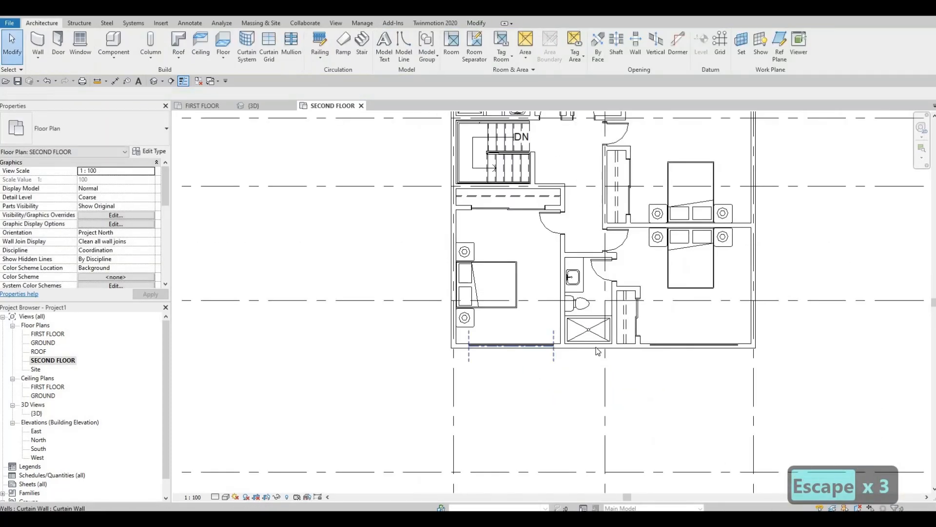
{"action": "scroll", "coordinate": [595, 351], "scroll_direction": "up", "scroll_amount": 2}
{"action": "scroll", "coordinate": [595, 351], "scroll_direction": "up", "scroll_amount": 1}
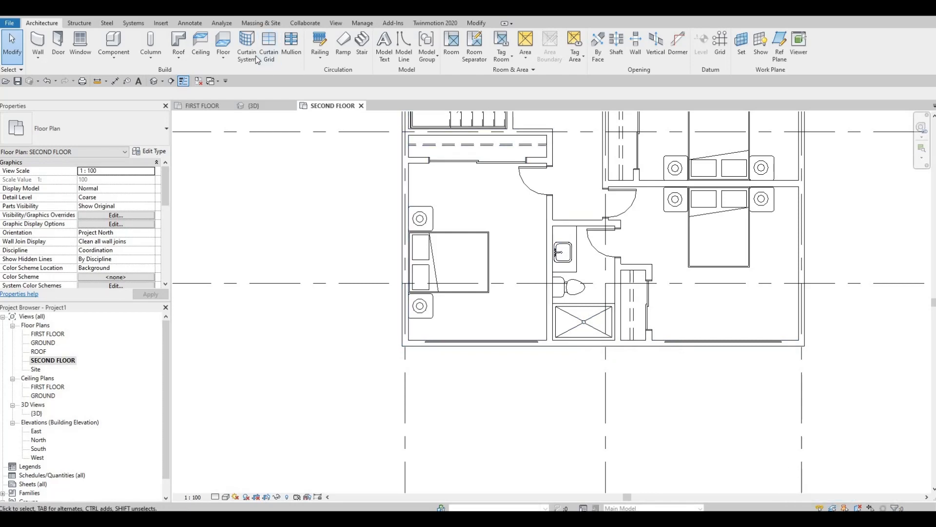
{"action": "left_click", "coordinate": [458, 335]}
{"action": "key", "text": "w"}
{"action": "key", "text": "a"}
{"action": "scroll", "coordinate": [568, 342], "scroll_direction": "up", "scroll_amount": 3}
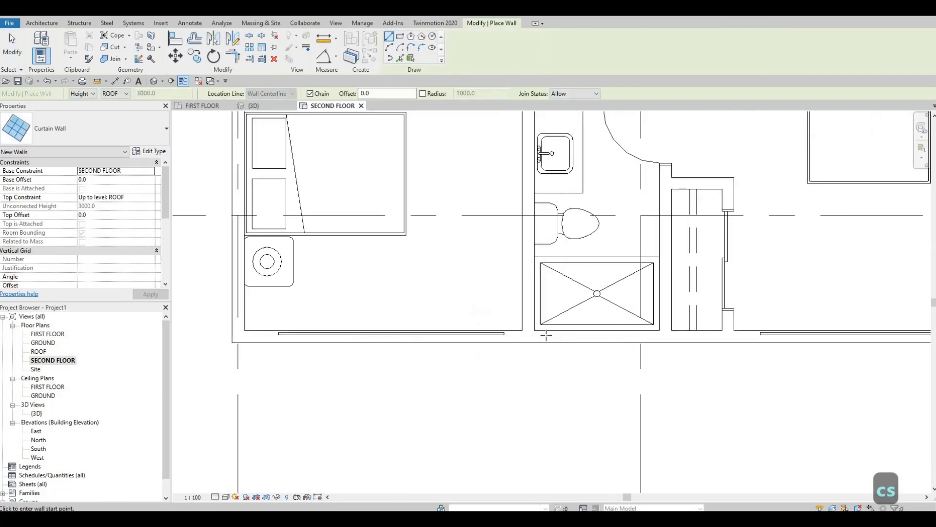
{"action": "left_click", "coordinate": [656, 333]}
{"action": "key", "text": "Escape"}
{"action": "key", "text": "Escape"}
Create a curtain wall similar to the one behind the toilet, about 560 mm long, in the left exterior wall beside the left bathroom's shower.
{"action": "scroll", "coordinate": [549, 424], "scroll_direction": "down", "scroll_amount": 3}
{"action": "middle_click_drag", "start_coordinate": [520, 477], "coordinate": [545, 426]}
{"action": "scroll", "coordinate": [544, 426], "scroll_direction": "down", "scroll_amount": 2}
{"action": "middle_click_drag", "start_coordinate": [517, 295], "coordinate": [517, 405]}
{"action": "scroll", "coordinate": [517, 404], "scroll_direction": "down", "scroll_amount": 2}
{"action": "middle_click_drag", "start_coordinate": [520, 331], "coordinate": [509, 426]}
{"action": "middle_click_drag", "start_coordinate": [512, 372], "coordinate": [509, 337]}
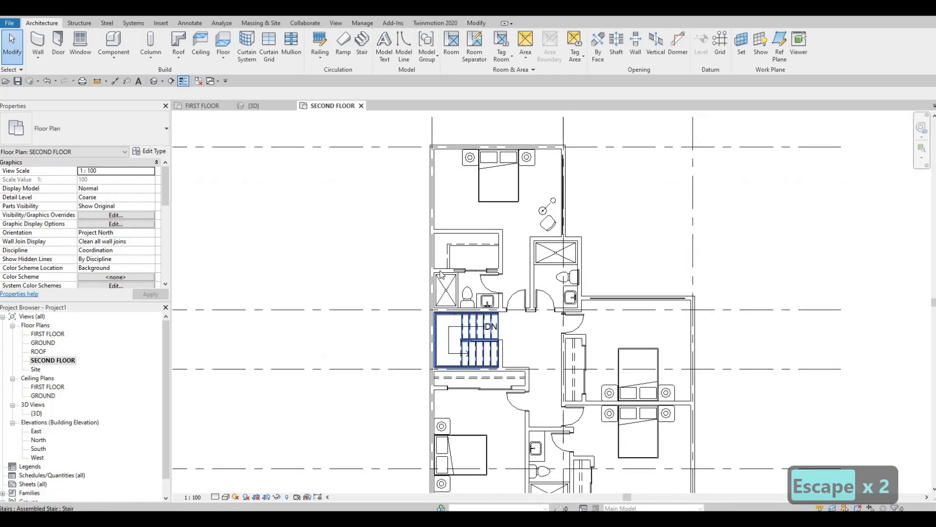
{"action": "middle_click_drag", "start_coordinate": [445, 293], "coordinate": [445, 273]}
{"action": "scroll", "coordinate": [421, 285], "scroll_direction": "up", "scroll_amount": 4}
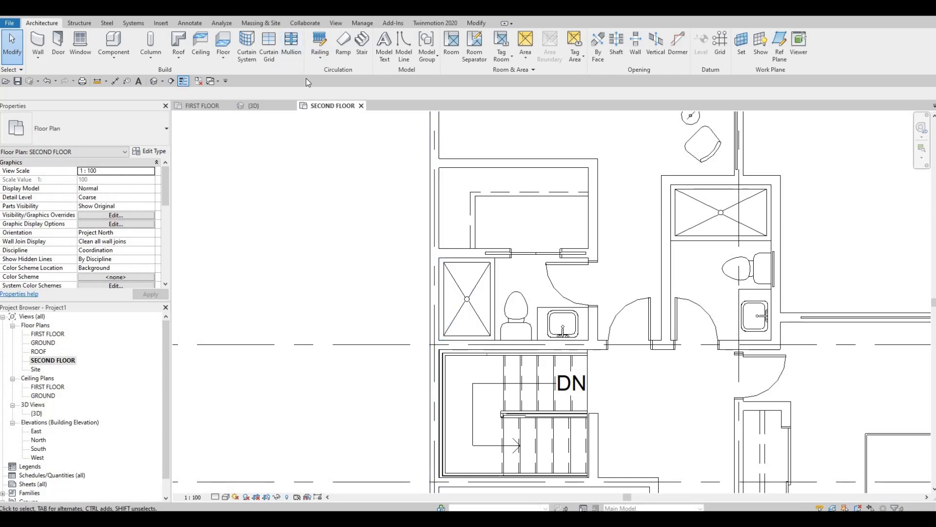
{"action": "key", "text": "Escape"}
{"action": "key", "text": "Escape"}
{"action": "key", "text": "Escape"}
{"action": "left_click", "coordinate": [773, 269]}
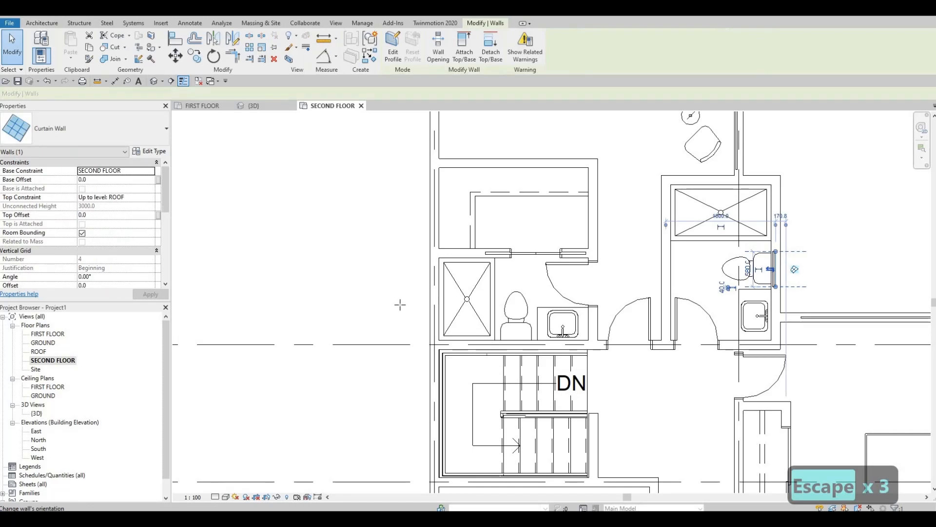
{"action": "key", "text": "c"}
{"action": "key", "text": "s"}
{"action": "scroll", "coordinate": [404, 307], "scroll_direction": "up", "scroll_amount": 1}
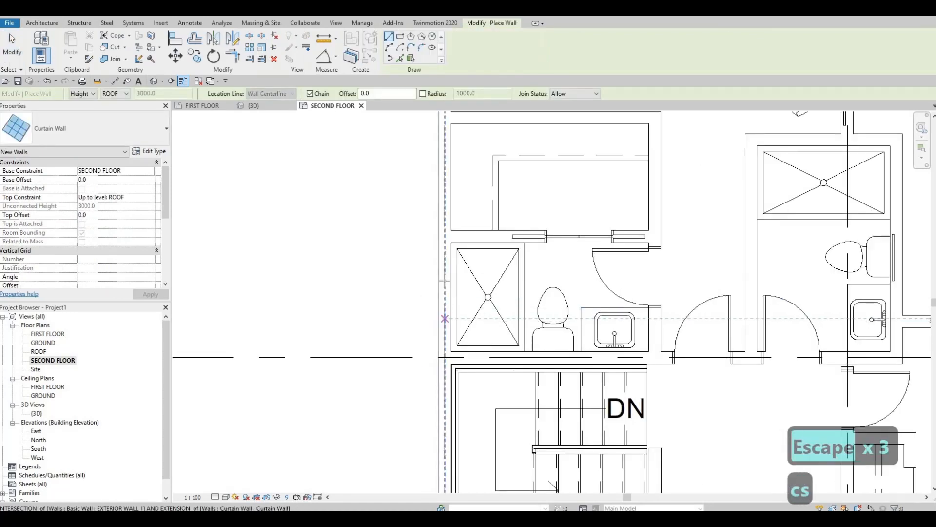
{"action": "left_click", "coordinate": [443, 319]}
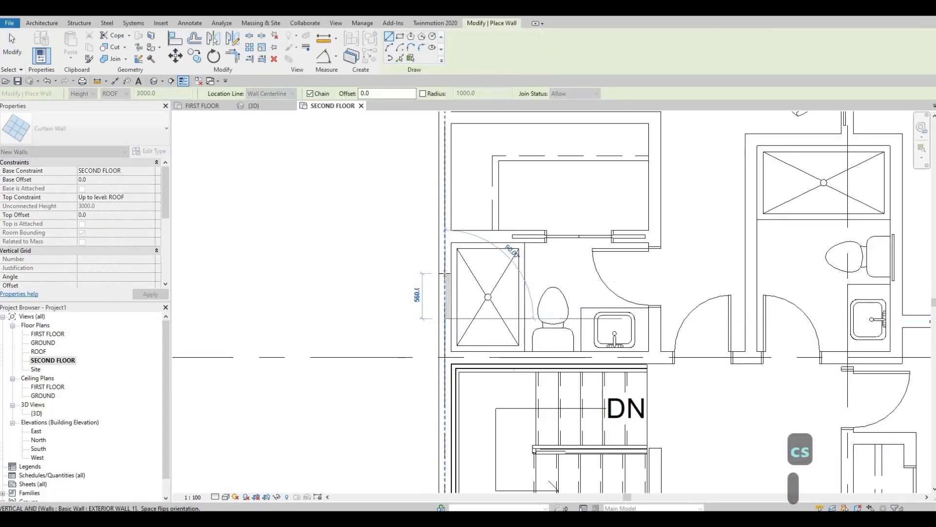
{"action": "left_click", "coordinate": [445, 274]}
{"action": "key", "text": "Escape"}
{"action": "key", "text": "Escape"}
{"action": "key", "text": "Escape"}
Cut the curtain walls out of the exterior walls at the left bathroom, top bedroom, right bathroom and upper right bedroom.
{"action": "scroll", "coordinate": [444, 273], "scroll_direction": "down", "scroll_amount": 3}
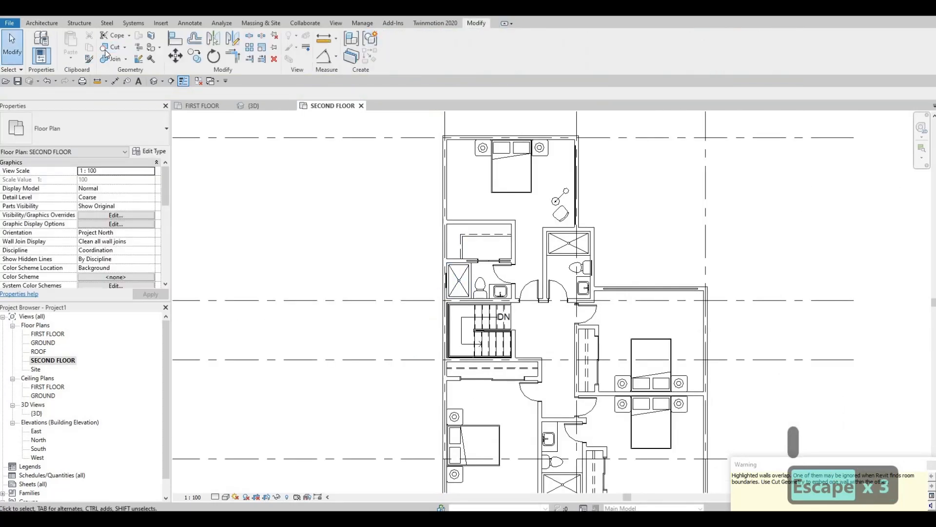
{"action": "left_click", "coordinate": [106, 49]}
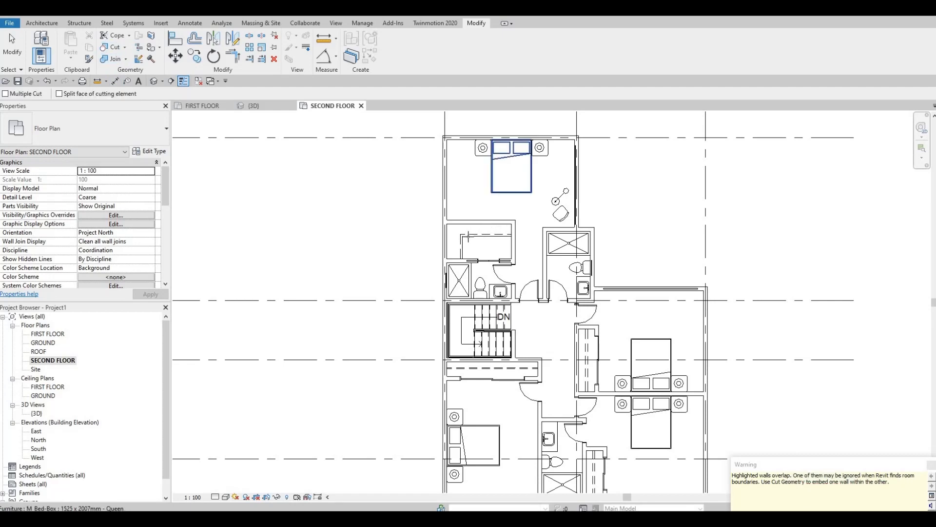
{"action": "scroll", "coordinate": [426, 292], "scroll_direction": "up", "scroll_amount": 3}
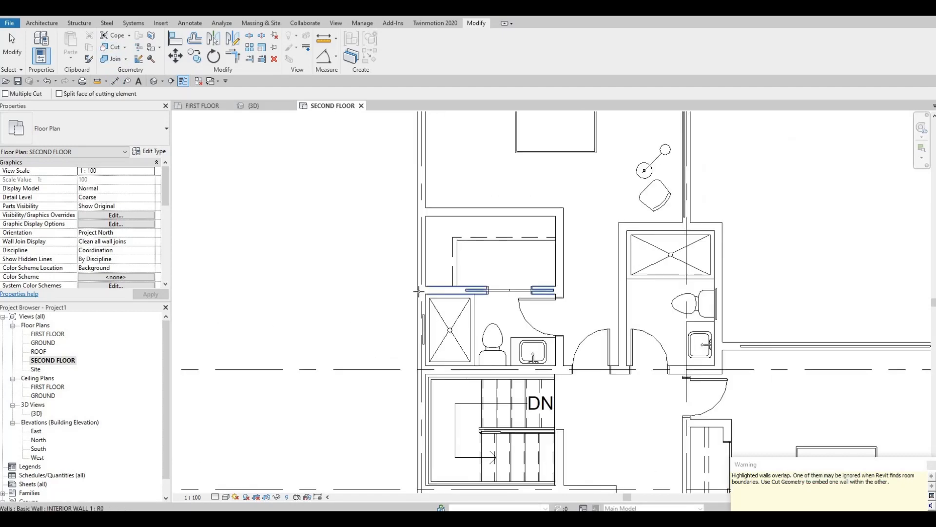
{"action": "left_click", "coordinate": [419, 316]}
{"action": "left_click", "coordinate": [423, 323]}
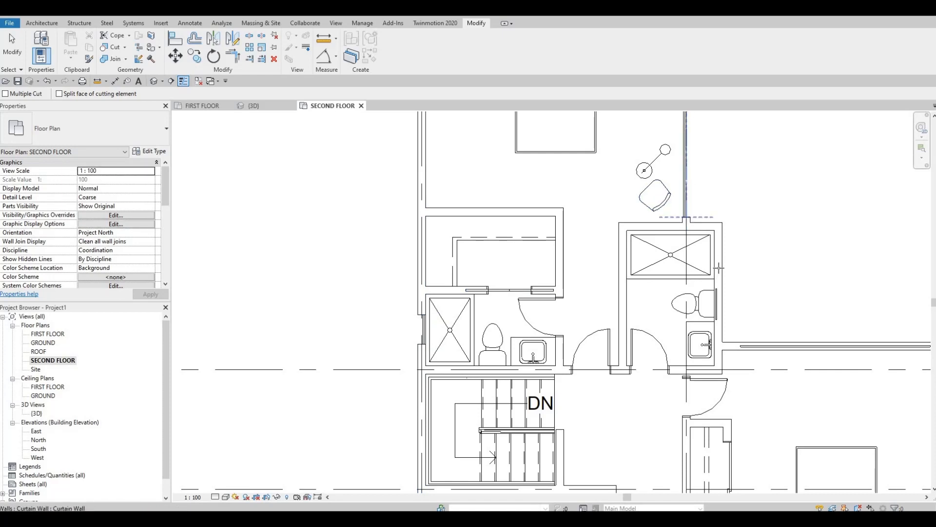
{"action": "left_click", "coordinate": [749, 347]}
{"action": "left_click", "coordinate": [753, 347]}
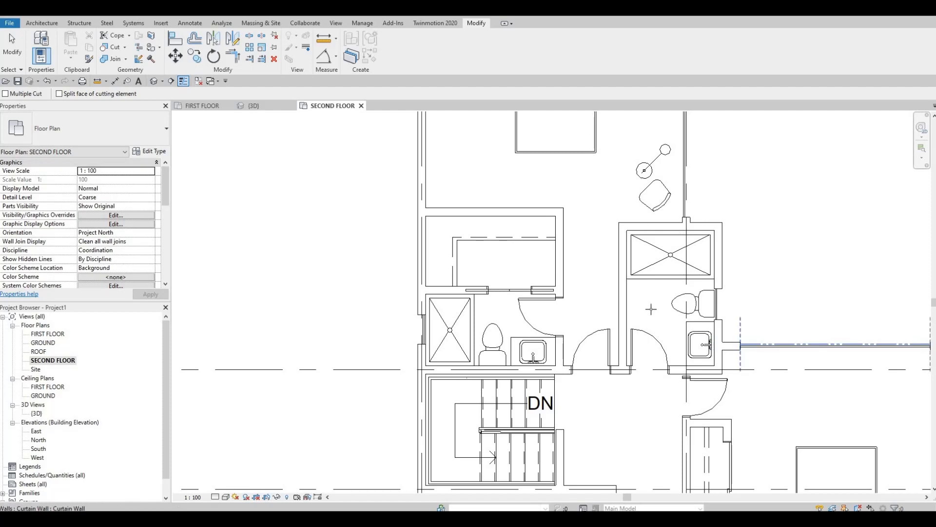
Cut the curtain walls out of the bottom exterior wall.
{"action": "middle_click_drag", "start_coordinate": [651, 309], "coordinate": [566, 186]}
{"action": "scroll", "coordinate": [719, 388], "scroll_direction": "down", "scroll_amount": 2}
{"action": "middle_click_drag", "start_coordinate": [719, 388], "coordinate": [687, 226]}
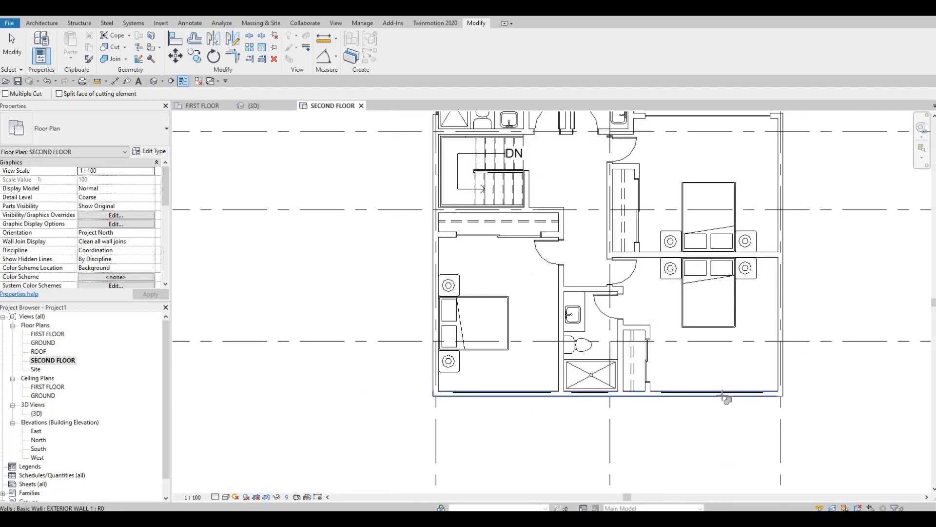
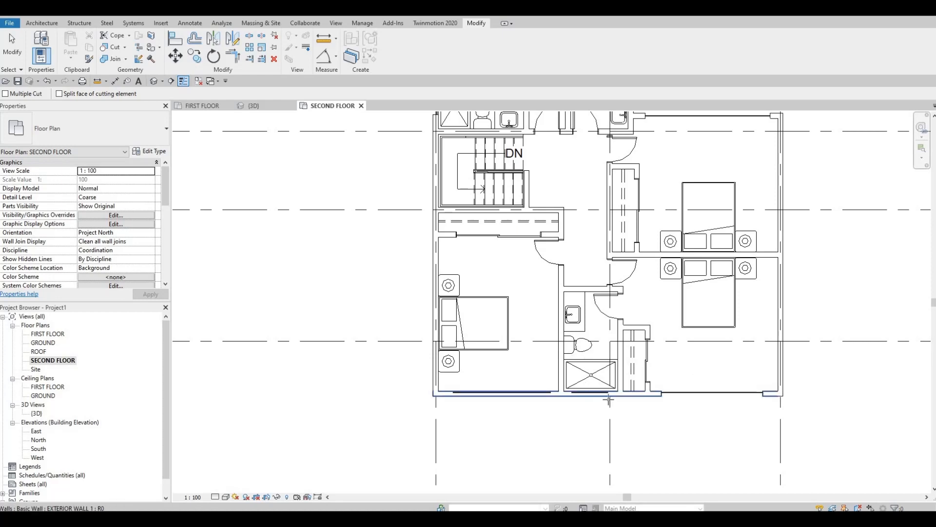
Cut the curtain walls at the lower shower and lower left bedroom out of the bottom exterior wall.
{"action": "scroll", "coordinate": [604, 398], "scroll_direction": "up", "scroll_amount": 2}
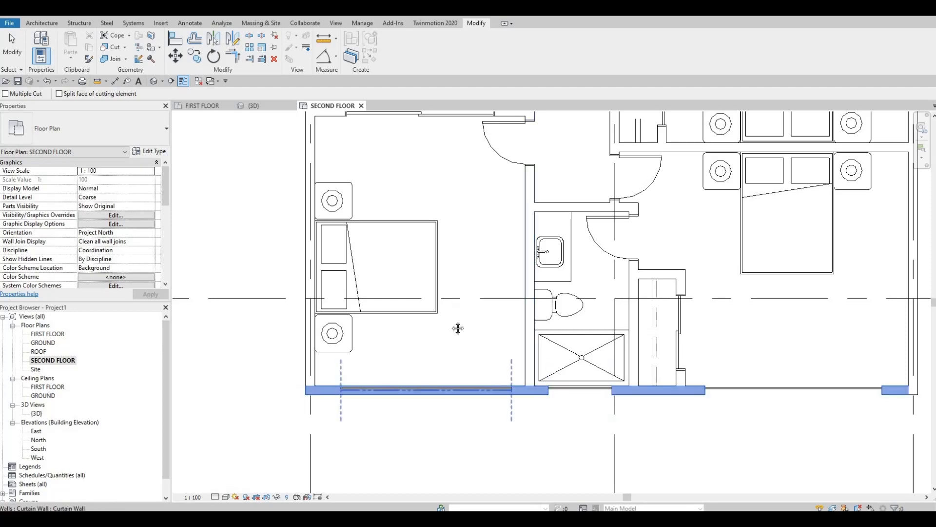
{"action": "scroll", "coordinate": [449, 371], "scroll_direction": "down", "scroll_amount": 4}
{"action": "key", "text": "Escape"}
{"action": "key", "text": "Escape"}
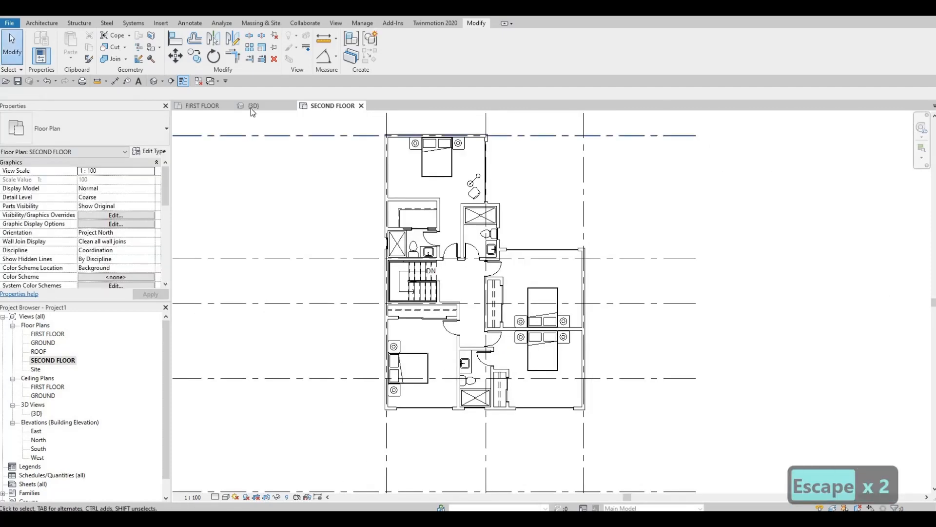
In the 3D view, lower the top of the lower left bedroom's front curtain wall to about 440 mm below the ROOF level.
{"action": "left_click", "coordinate": [251, 107]}
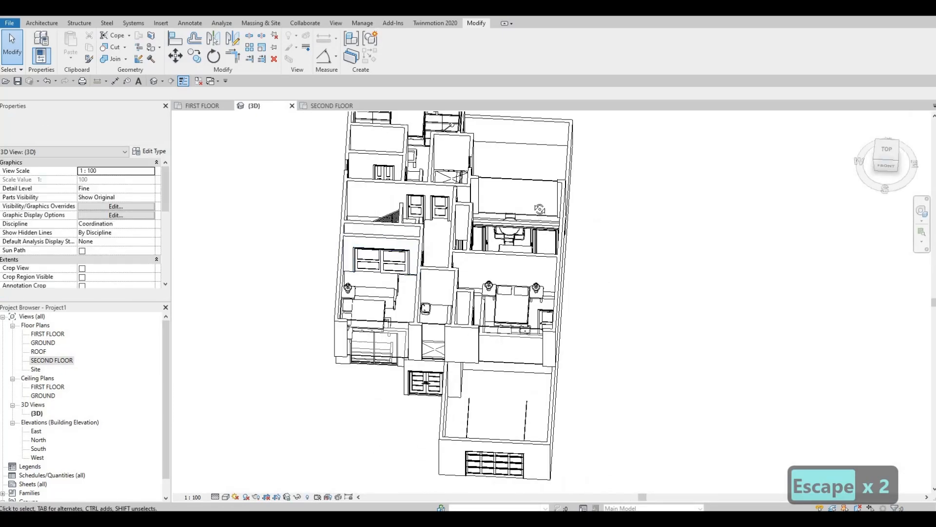
{"action": "middle_click_drag", "start_coordinate": [539, 209], "coordinate": [523, 251], "text": "shift"}
{"action": "scroll", "coordinate": [537, 254], "scroll_direction": "up", "scroll_amount": 3}
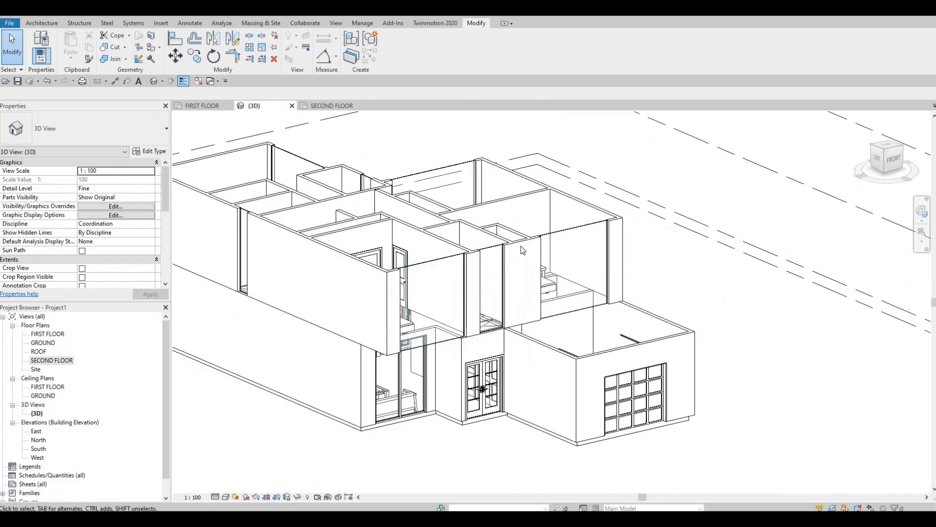
{"action": "scroll", "coordinate": [456, 266], "scroll_direction": "up", "scroll_amount": 2}
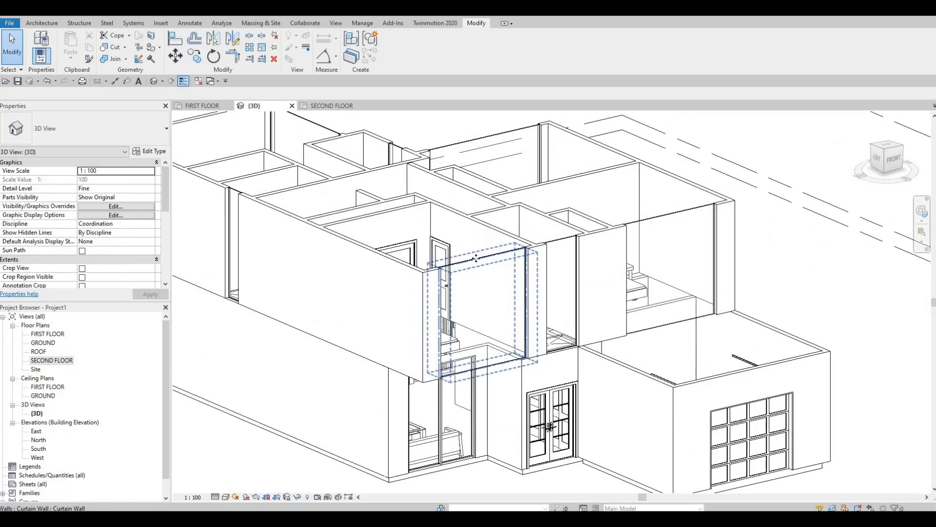
{"action": "left_click", "coordinate": [476, 258]}
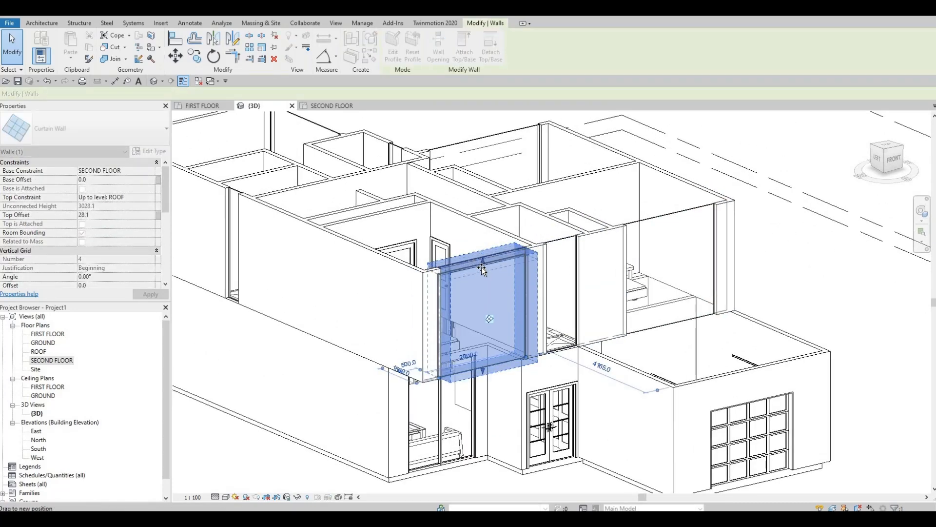
{"action": "left_click_drag", "start_coordinate": [481, 267], "coordinate": [498, 271]}
{"action": "key", "text": "Escape"}
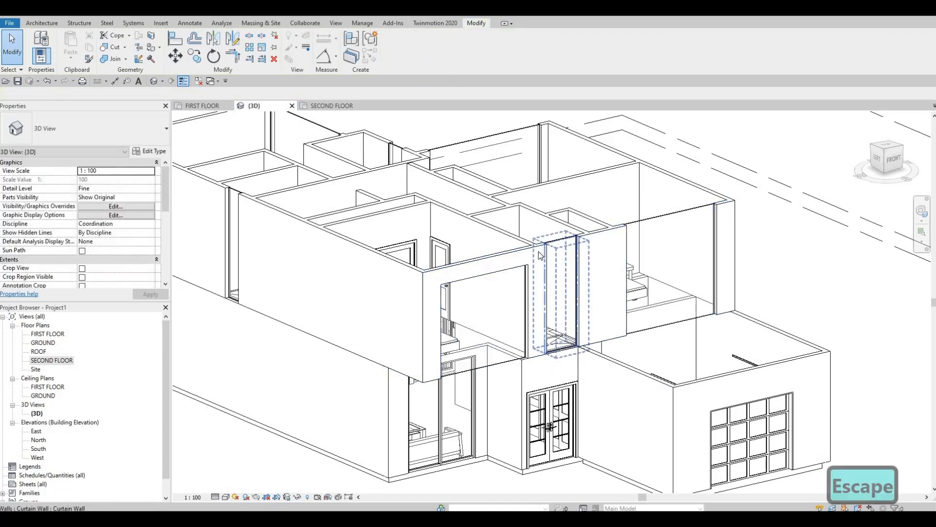
Align the tops of the shower and lower right bedroom curtain walls in the front wall with the lowered curtain wall's top.
{"action": "key", "text": "a"}
{"action": "key", "text": "l"}
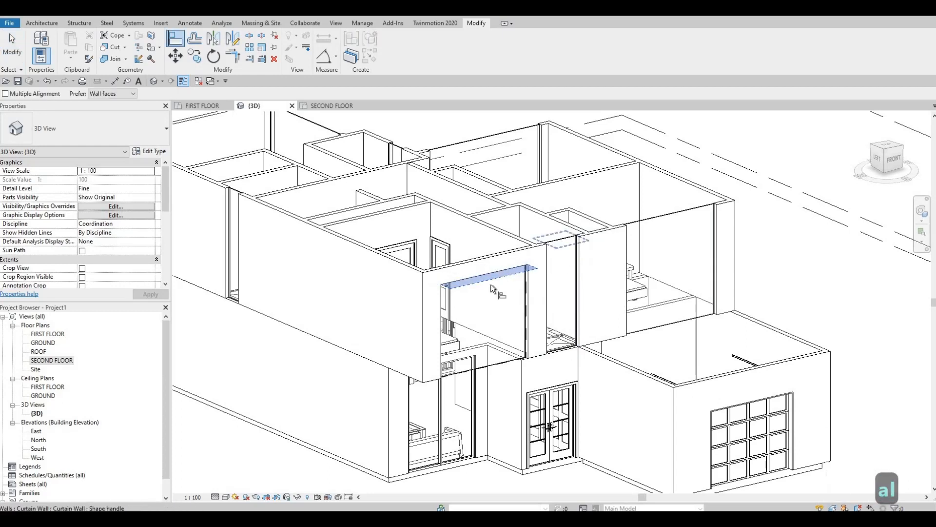
{"action": "left_click", "coordinate": [555, 256]}
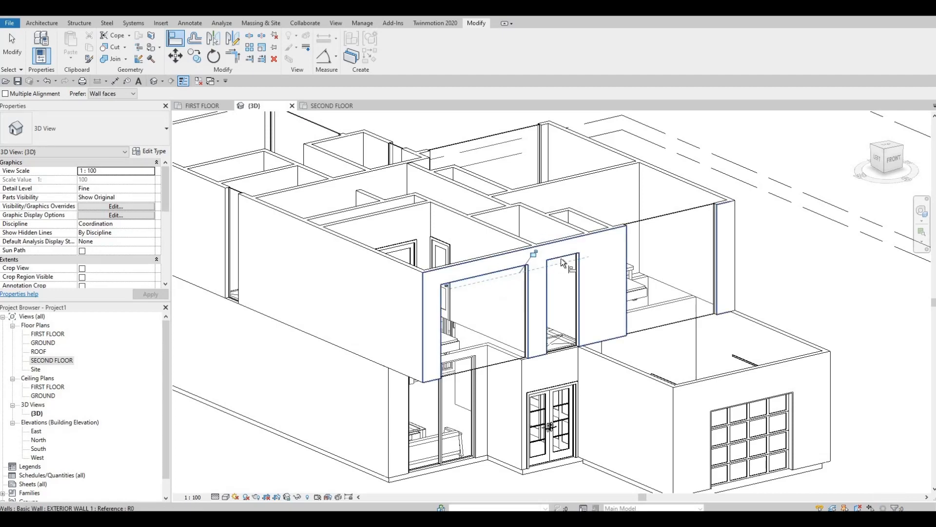
{"action": "left_click", "coordinate": [642, 222]}
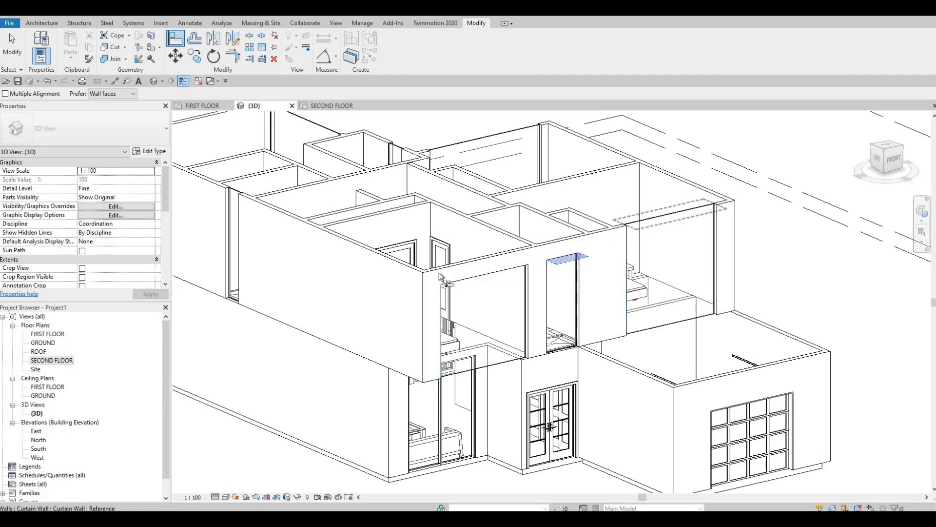
Turn on Multiple Alignment for the Align command.
{"action": "middle_click_drag", "start_coordinate": [467, 309], "coordinate": [559, 332], "text": "shift"}
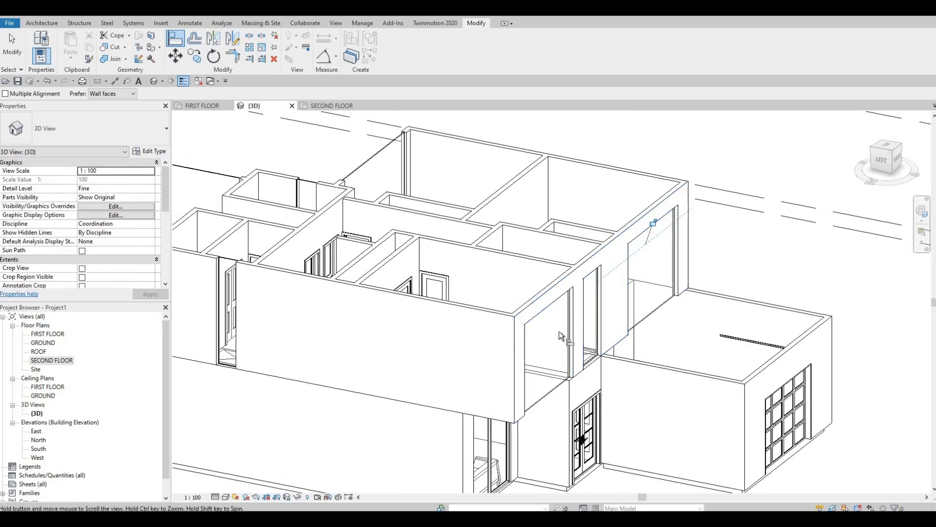
{"action": "scroll", "coordinate": [559, 331], "scroll_direction": "up", "scroll_amount": 2}
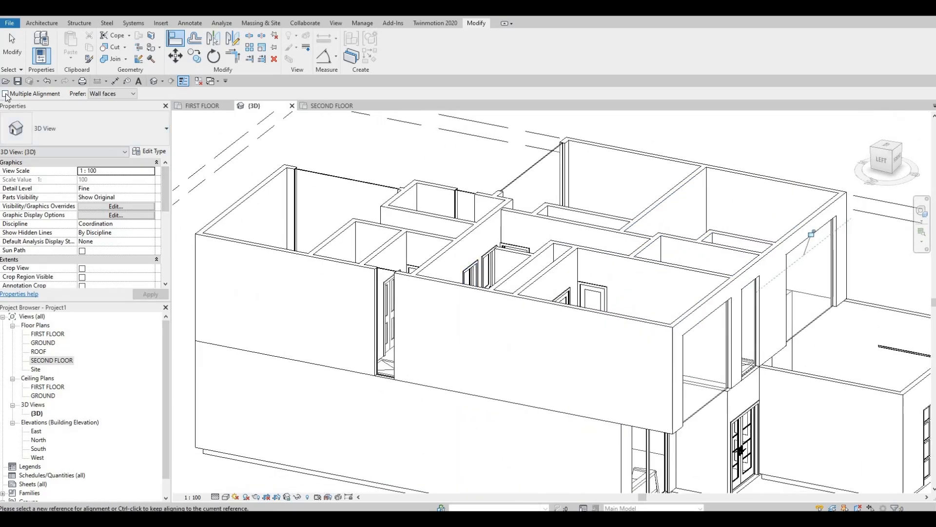
{"action": "key", "text": "ctrl"}
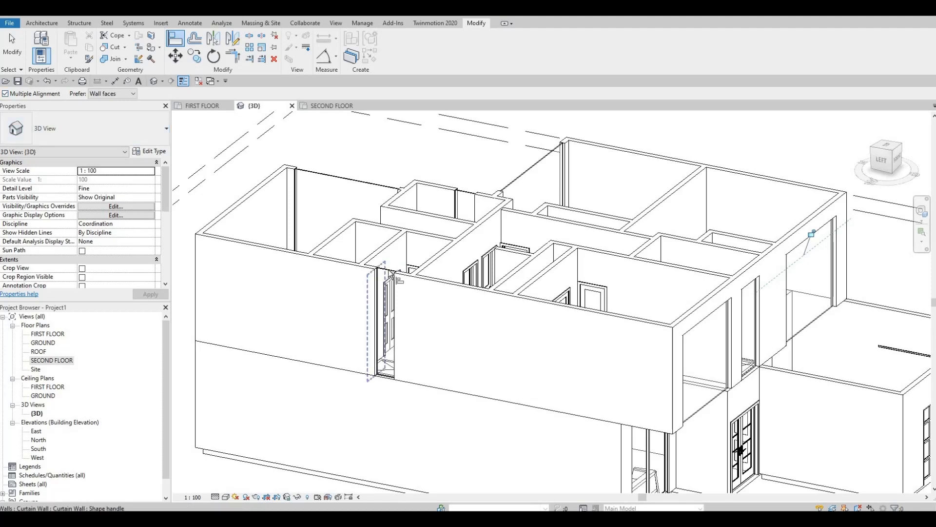
{"action": "left_click", "coordinate": [391, 272]}
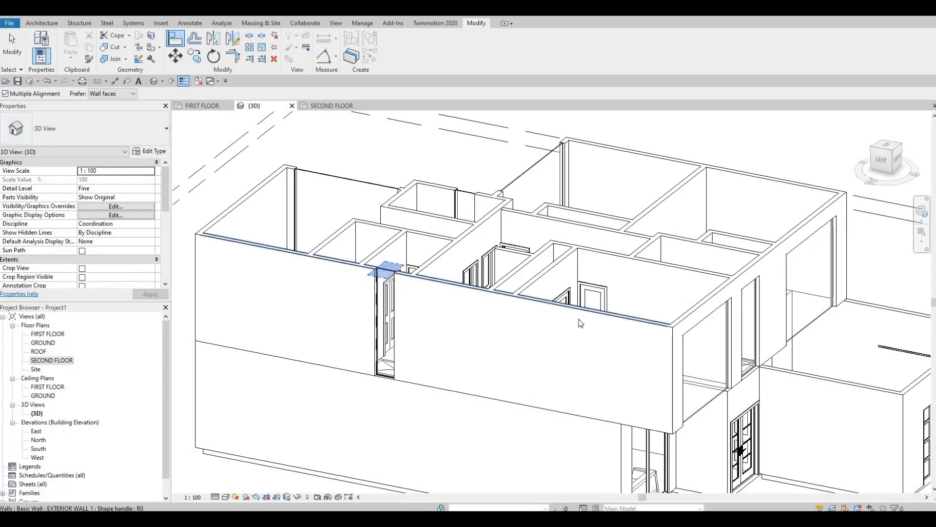
{"action": "key", "text": "Escape"}
{"action": "key", "text": "Escape"}
{"action": "key", "text": "Escape"}
Align the top of the left bathroom's curtain wall with the top of the lower left bedroom's front curtain wall.
{"action": "key", "text": "a"}
{"action": "key", "text": "l"}
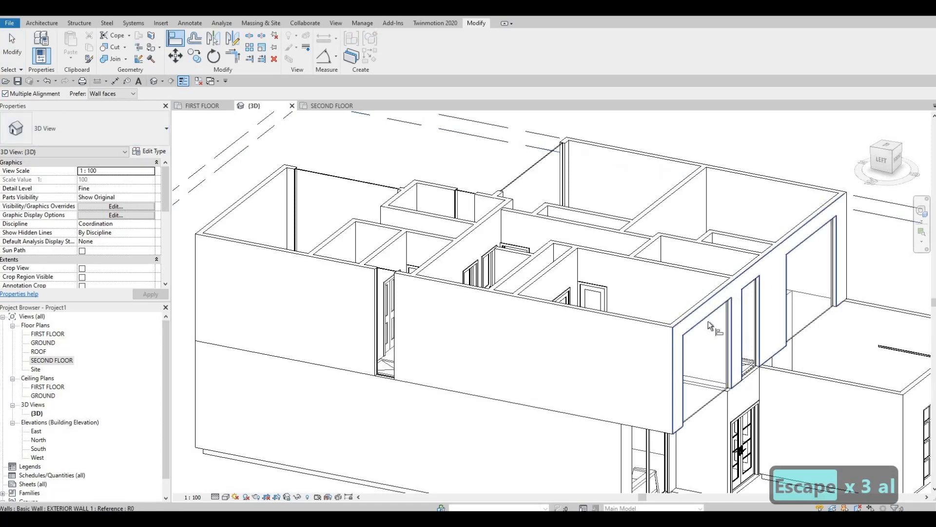
{"action": "middle_click_drag", "start_coordinate": [708, 321], "coordinate": [651, 282], "text": "shift"}
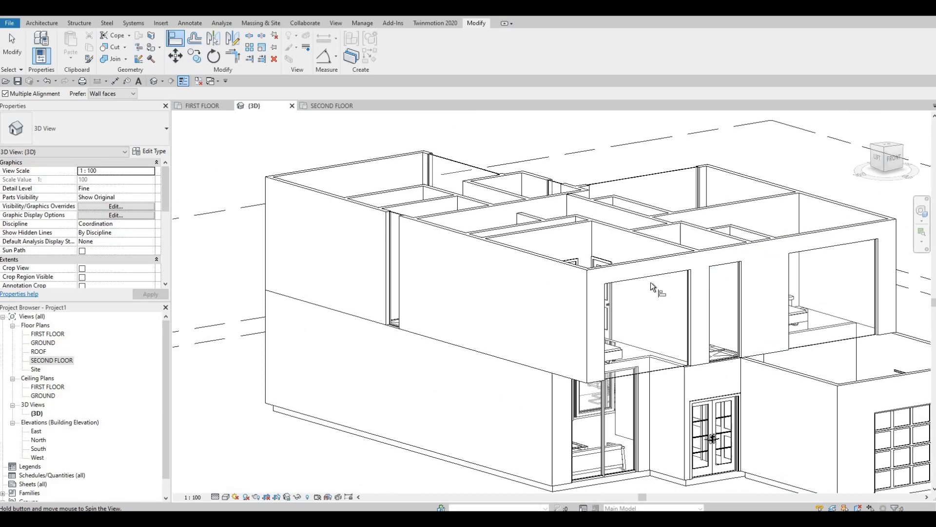
{"action": "left_click", "coordinate": [575, 289]}
{"action": "middle_click_drag", "start_coordinate": [457, 359], "coordinate": [438, 347], "text": "shift"}
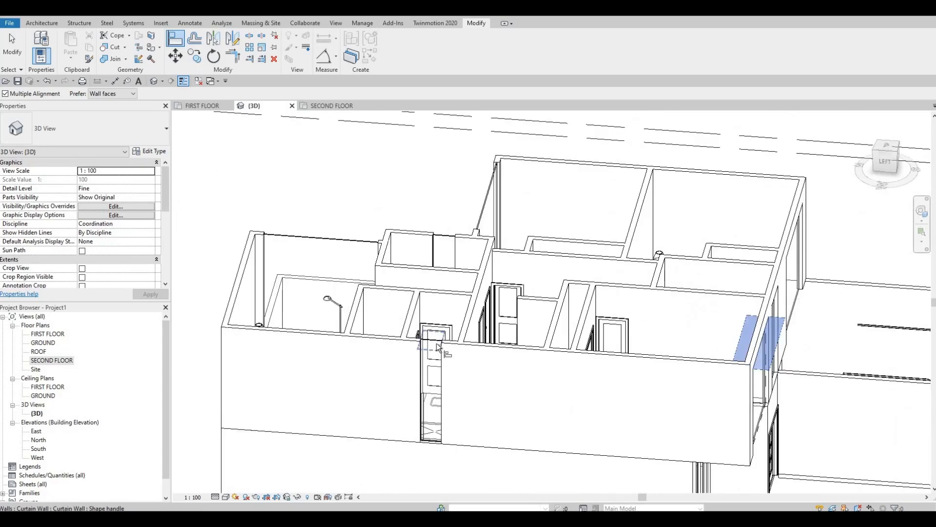
{"action": "left_click", "coordinate": [437, 346]}
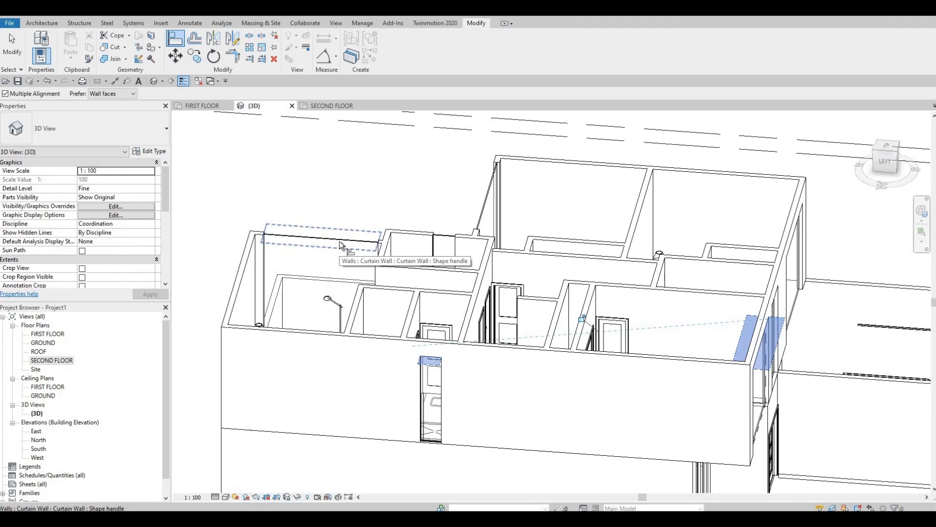
Align the tops of the top bedroom, right bathroom and upper right bedroom curtain walls to the same reference height.
{"action": "left_click", "coordinate": [339, 241]}
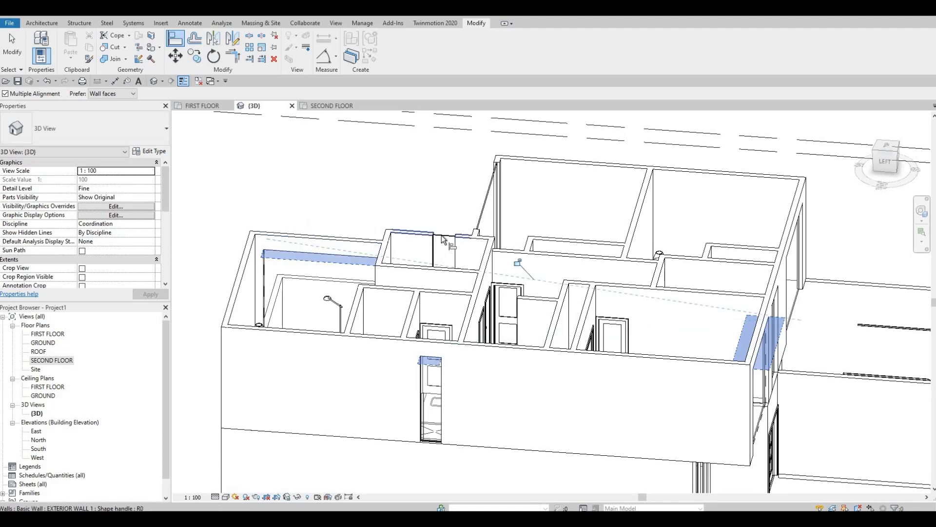
{"action": "left_click", "coordinate": [443, 239]}
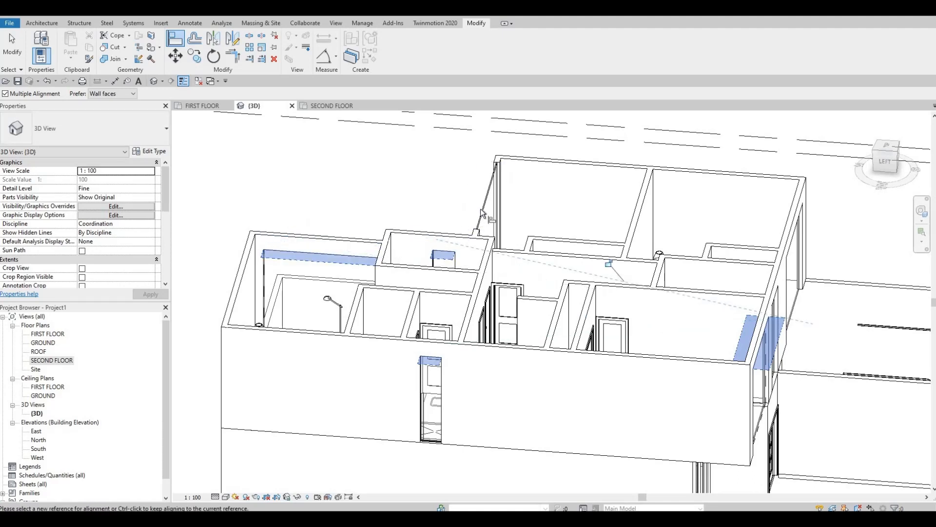
{"action": "left_click", "coordinate": [481, 209]}
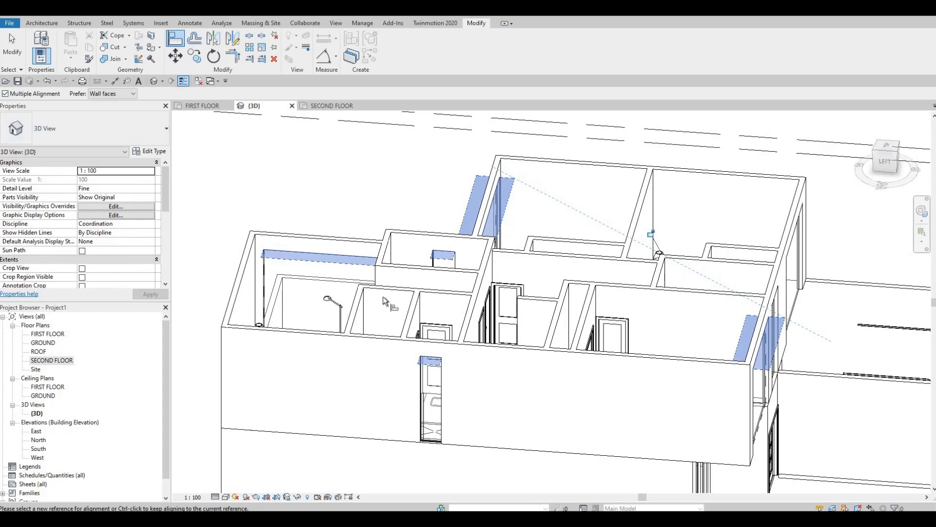
{"action": "middle_click_drag", "start_coordinate": [527, 367], "coordinate": [497, 336]}
{"action": "scroll", "coordinate": [454, 336], "scroll_direction": "down", "scroll_amount": 2}
{"action": "key", "text": "Escape"}
{"action": "middle_click_drag", "start_coordinate": [414, 326], "coordinate": [416, 374], "text": "shift"}
{"action": "key", "text": "Escape"}
{"action": "key", "text": "Escape"}
Raise the base of the left bathroom's curtain wall to make a small high window just below its top edge.
{"action": "middle_click_drag", "start_coordinate": [476, 379], "coordinate": [403, 397], "text": "shift"}
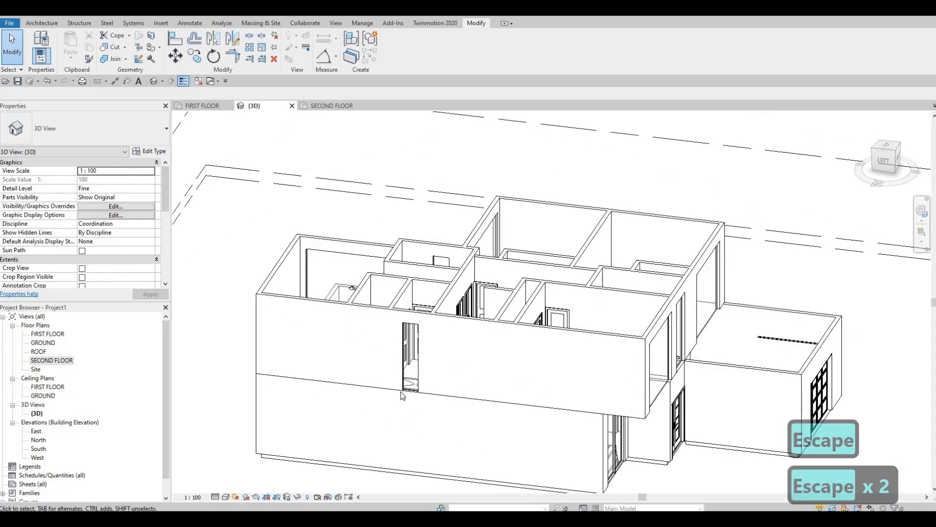
{"action": "scroll", "coordinate": [403, 396], "scroll_direction": "up", "scroll_amount": 2}
{"action": "left_click", "coordinate": [399, 396]}
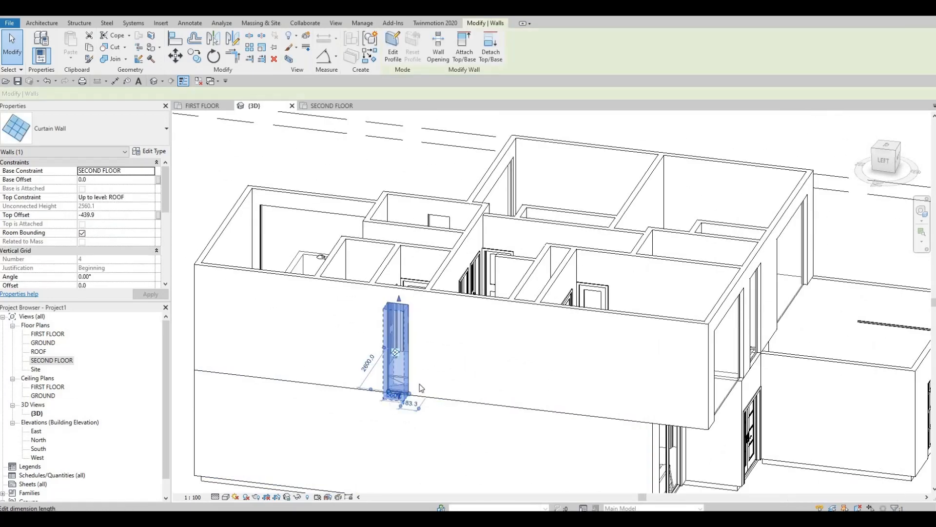
{"action": "scroll", "coordinate": [403, 351], "scroll_direction": "up", "scroll_amount": 4}
{"action": "left_click_drag", "start_coordinate": [417, 380], "coordinate": [401, 153]}
{"action": "middle_click_drag", "start_coordinate": [406, 180], "coordinate": [414, 320]}
{"action": "mouse_move", "coordinate": [426, 294]}
{"action": "left_mouse_down"}
{"action": "mouse_move", "coordinate": [423, 324]}
{"action": "mouse_move", "coordinate": [421, 306]}
{"action": "left_mouse_up"}
{"action": "key", "text": "Escape"}
{"action": "key", "text": "Escape"}
{"action": "scroll", "coordinate": [421, 307], "scroll_direction": "down", "scroll_amount": 2}
{"action": "middle_click_drag", "start_coordinate": [421, 306], "coordinate": [385, 258]}
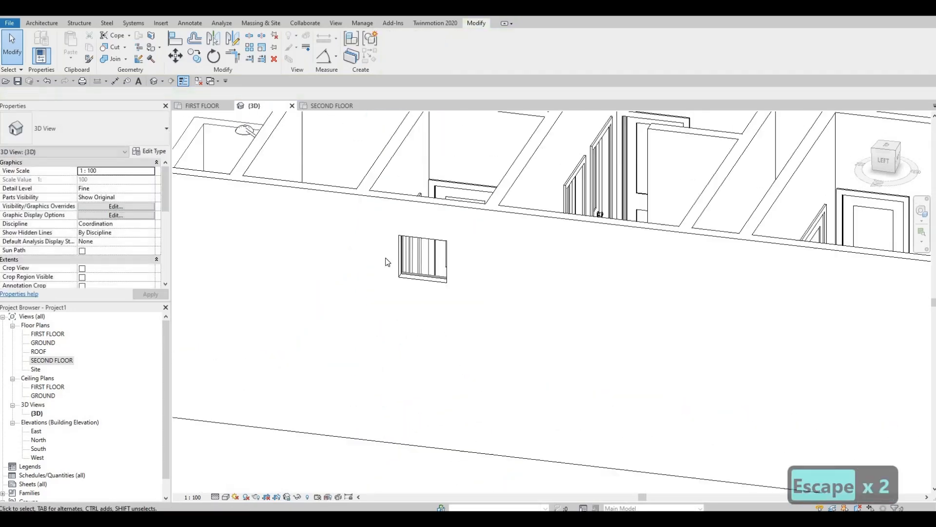
{"action": "scroll", "coordinate": [385, 258], "scroll_direction": "down", "scroll_amount": 1}
{"action": "scroll", "coordinate": [387, 265], "scroll_direction": "down", "scroll_amount": 1}
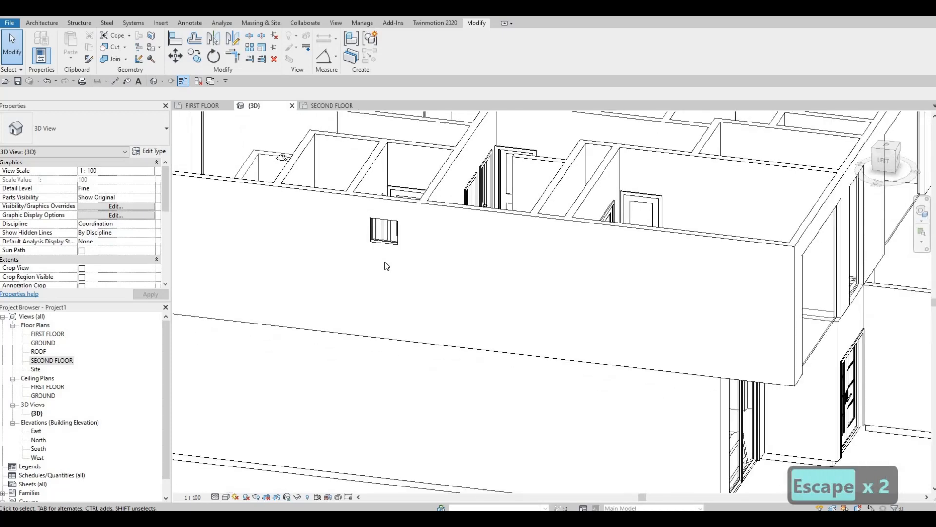
Align the bases of the front shower and right bathroom curtain walls with the raised base of the left bathroom's curtain wall.
{"action": "key", "text": "a"}
{"action": "key", "text": "l"}
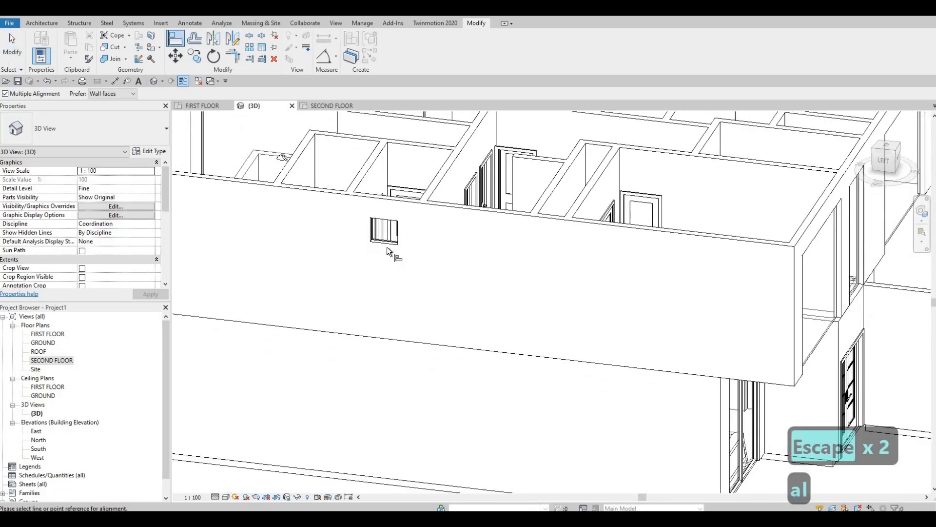
{"action": "left_click", "coordinate": [389, 243]}
{"action": "middle_click_drag", "start_coordinate": [520, 337], "coordinate": [454, 260], "text": "shift"}
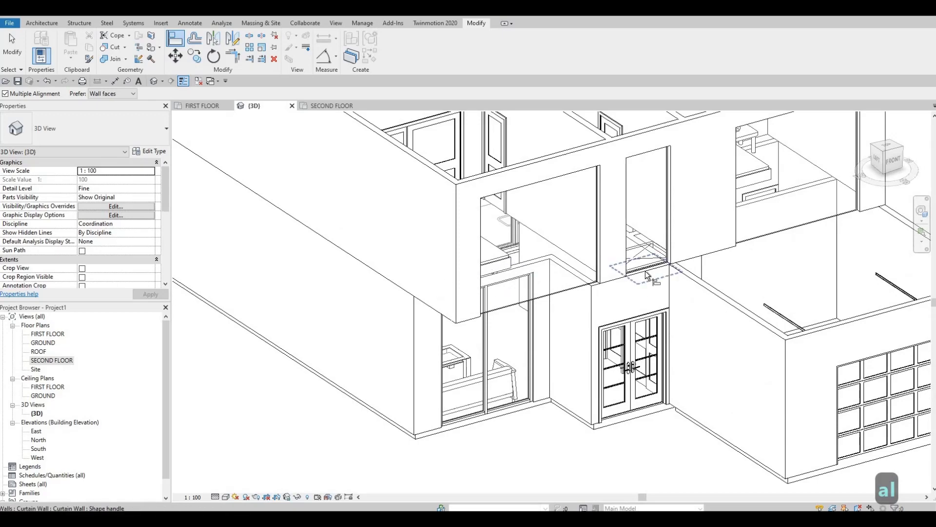
{"action": "left_click", "coordinate": [645, 270]}
{"action": "middle_click_drag", "start_coordinate": [412, 352], "coordinate": [335, 381], "text": "shift"}
{"action": "left_click", "coordinate": [669, 453]}
{"action": "scroll", "coordinate": [666, 454], "scroll_direction": "down", "scroll_amount": 2}
{"action": "scroll", "coordinate": [516, 382], "scroll_direction": "up", "scroll_amount": 2}
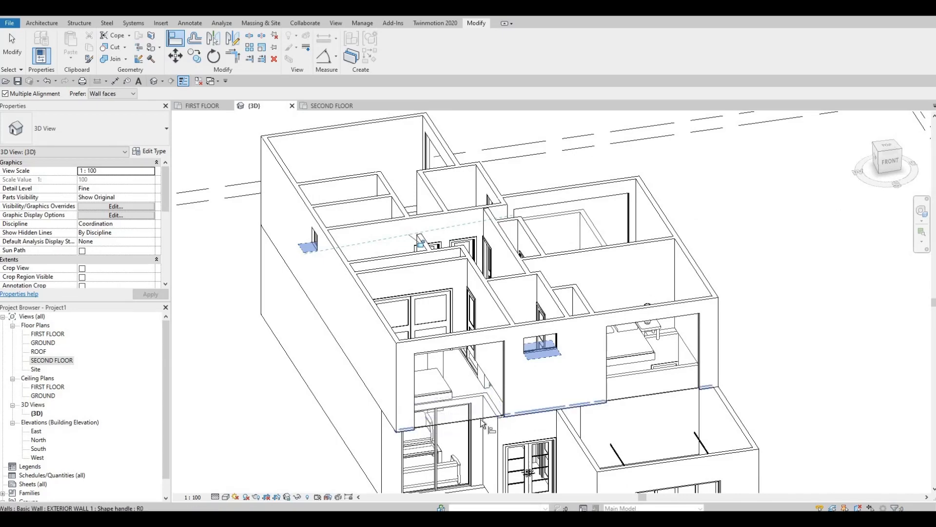
{"action": "middle_click_drag", "start_coordinate": [548, 408], "coordinate": [595, 375], "text": "shift"}
{"action": "key", "text": "Escape"}
{"action": "key", "text": "Escape"}
Raise the base of the lower left bedroom's front curtain wall to about 336 mm above the SECOND FLOOR level.
{"action": "left_click", "coordinate": [596, 374]}
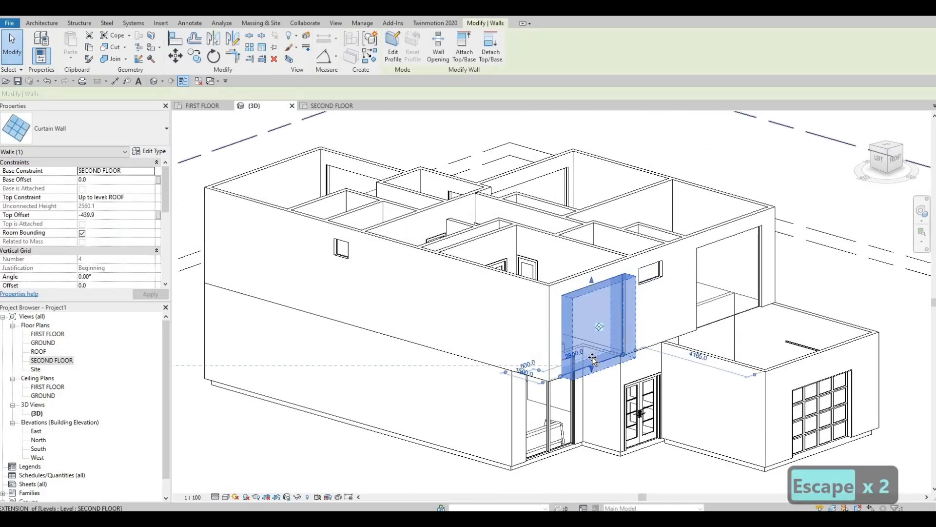
{"action": "left_click_drag", "start_coordinate": [617, 346], "coordinate": [617, 347]}
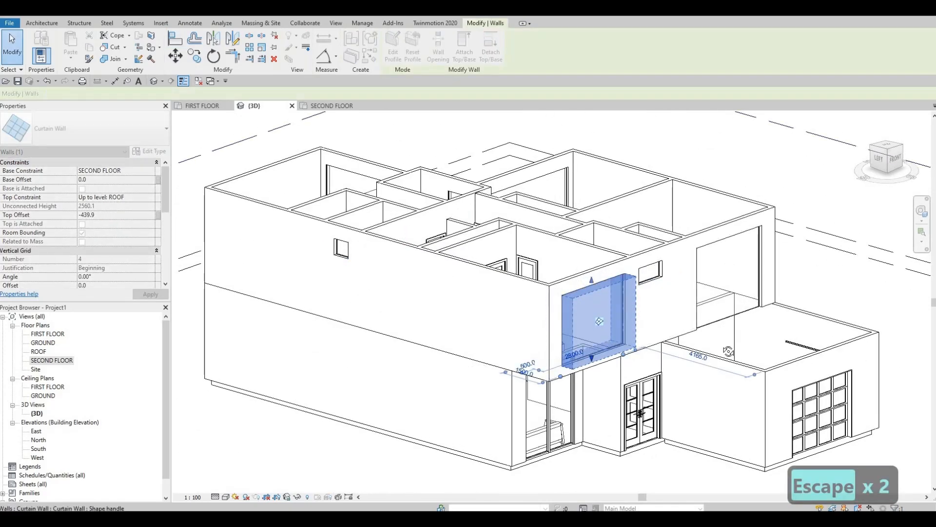
{"action": "middle_click_drag", "start_coordinate": [390, 306], "coordinate": [359, 288], "text": "shift"}
{"action": "scroll", "coordinate": [359, 288], "scroll_direction": "up", "scroll_amount": 2}
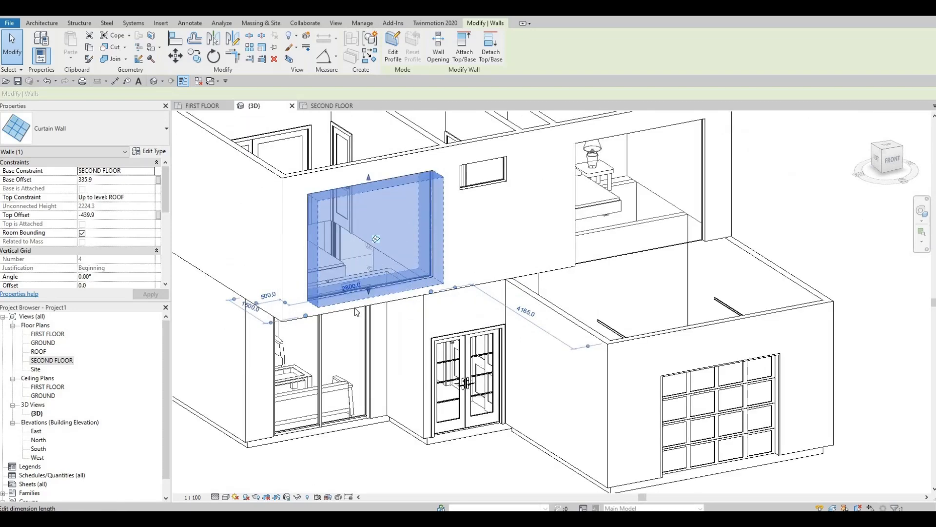
{"action": "key", "text": "Escape"}
{"action": "key", "text": "Escape"}
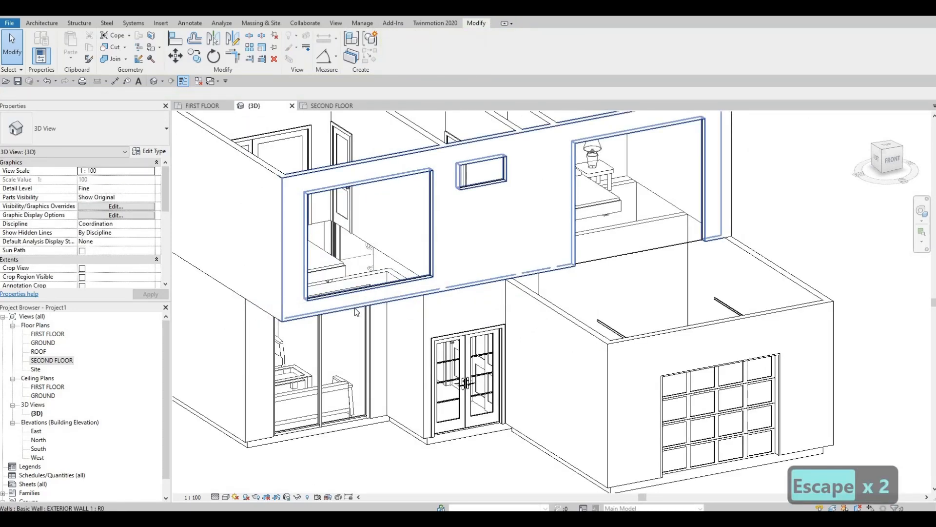
Align the base of the lower right bedroom's front curtain wall with the raised base of the lower left bedroom's curtain wall.
{"action": "key", "text": "a"}
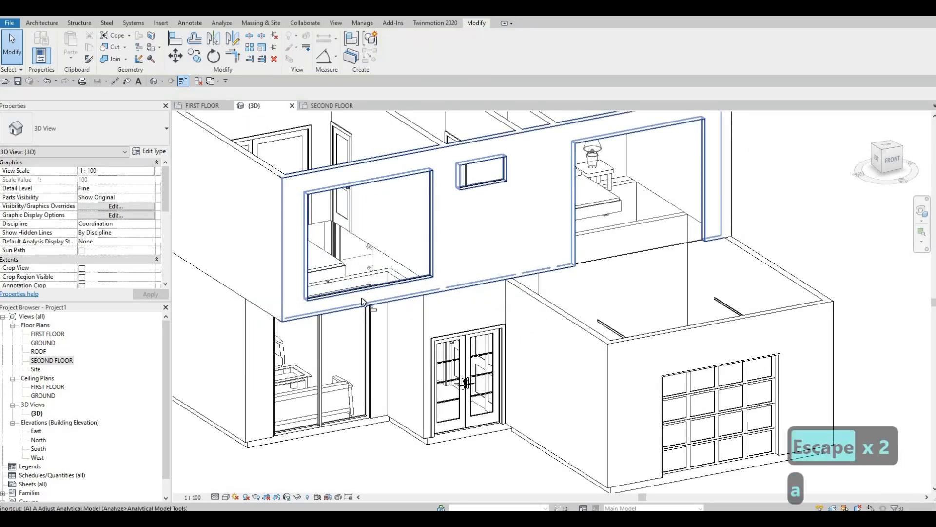
{"action": "key", "text": "l"}
{"action": "left_click", "coordinate": [363, 295]}
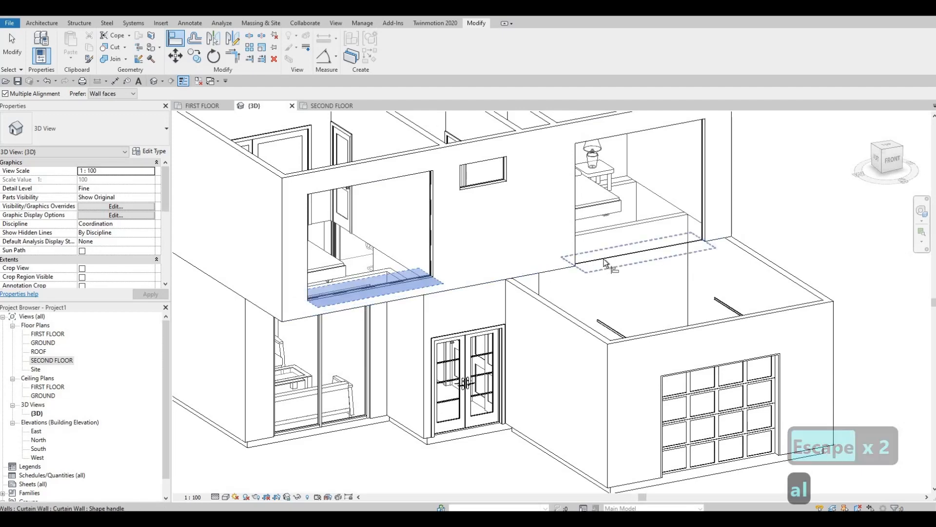
{"action": "left_click", "coordinate": [625, 252]}
{"action": "middle_click_drag", "start_coordinate": [636, 314], "coordinate": [466, 391], "text": "shift"}
{"action": "left_click", "coordinate": [465, 390]}
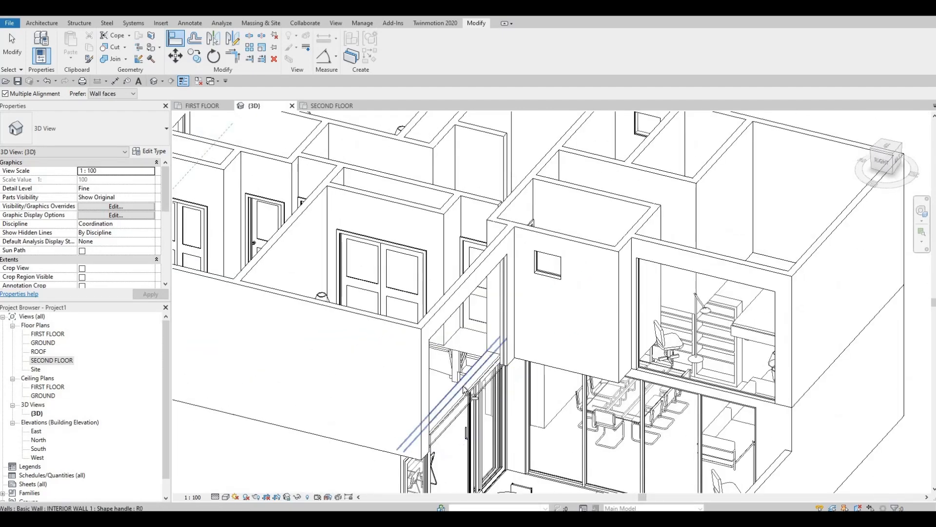
{"action": "key", "text": "Escape"}
{"action": "key", "text": "ctrl+z"}
Align the bases of the top bedroom and upper right bedroom curtain walls with the base of the lower right bedroom's front curtain wall.
{"action": "key", "text": "a"}
{"action": "key", "text": "l"}
{"action": "middle_click_drag", "start_coordinate": [178, 373], "coordinate": [470, 259]}
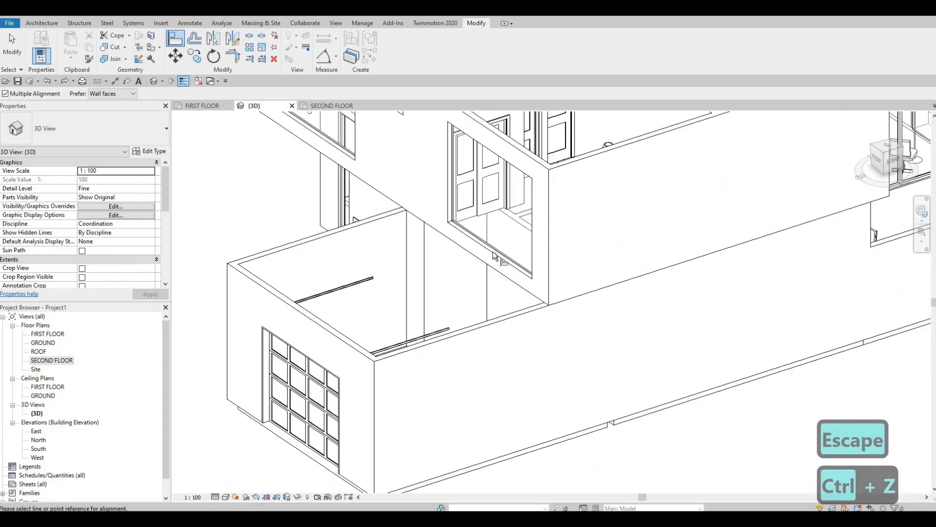
{"action": "left_click", "coordinate": [489, 264]}
{"action": "scroll", "coordinate": [489, 263], "scroll_direction": "down", "scroll_amount": 3}
{"action": "middle_click_drag", "start_coordinate": [547, 290], "coordinate": [416, 310], "text": "shift"}
{"action": "middle_click_drag", "start_coordinate": [703, 289], "coordinate": [750, 269], "text": "shift"}
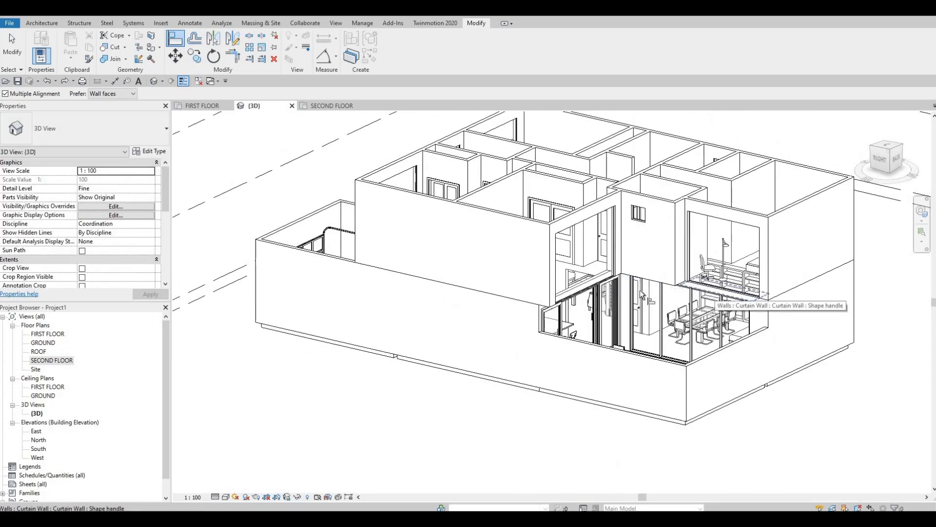
{"action": "left_click", "coordinate": [718, 291]}
{"action": "middle_click_drag", "start_coordinate": [530, 298], "coordinate": [482, 295], "text": "shift"}
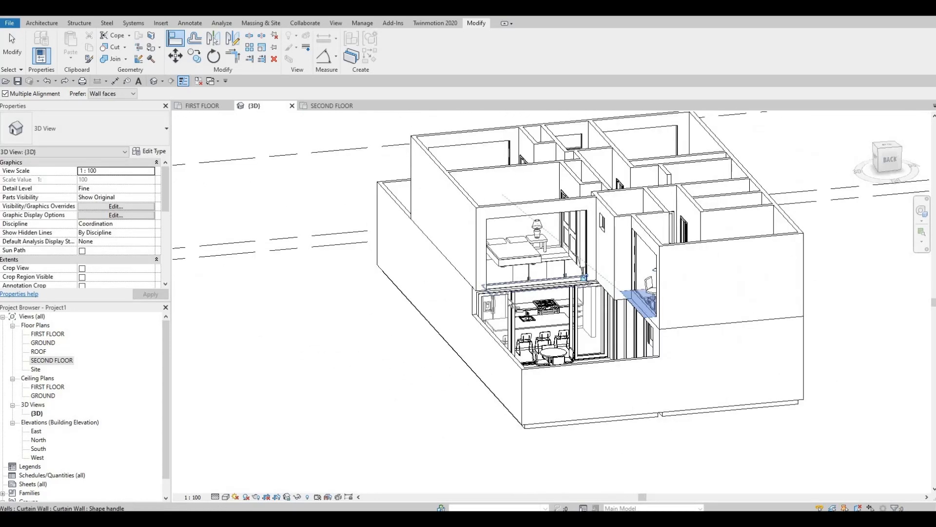
{"action": "left_click", "coordinate": [509, 299]}
{"action": "middle_click_drag", "start_coordinate": [536, 312], "coordinate": [655, 319], "text": "shift"}
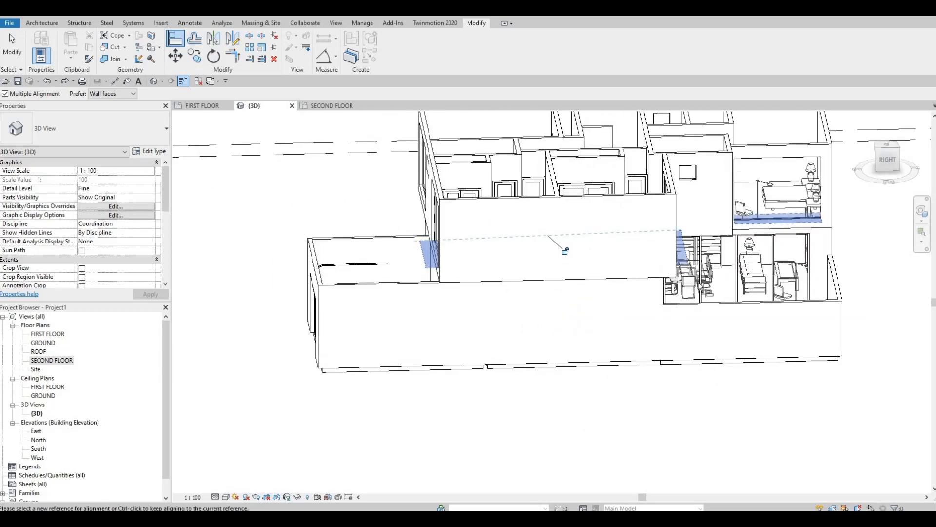
{"action": "middle_click_drag", "start_coordinate": [575, 309], "coordinate": [293, 219], "text": "shift"}
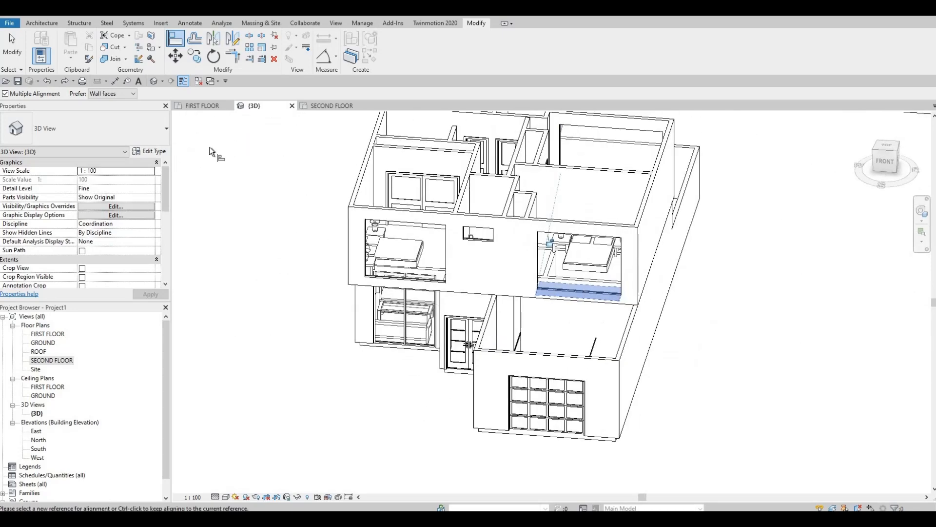
Finish aligning and open the SECOND FLOOR plan with the whole storey in view.
{"action": "left_click", "coordinate": [314, 108]}
{"action": "key", "text": "Escape"}
{"action": "key", "text": "Escape"}
{"action": "key", "text": "Escape"}
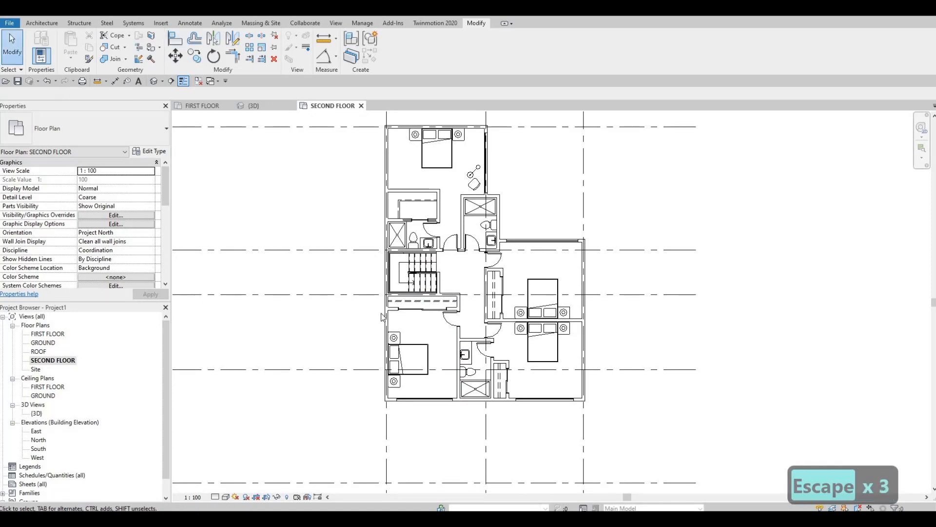
{"action": "scroll", "coordinate": [381, 317], "scroll_direction": "up", "scroll_amount": 1}
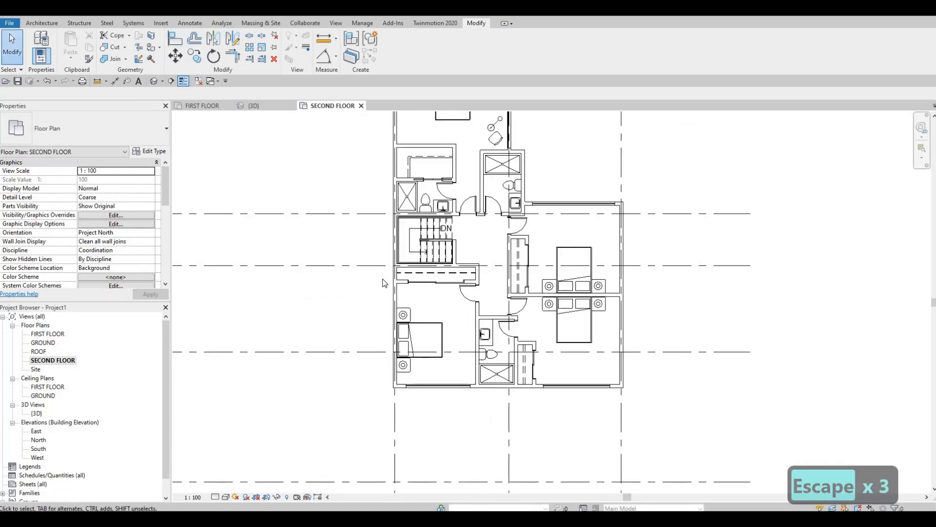
{"action": "middle_click_drag", "start_coordinate": [396, 276], "coordinate": [402, 331]}
{"action": "scroll", "coordinate": [402, 331], "scroll_direction": "down", "scroll_amount": 1}
{"action": "middle_click_drag", "start_coordinate": [391, 259], "coordinate": [387, 306]}
{"action": "scroll", "coordinate": [387, 307], "scroll_direction": "down", "scroll_amount": 1}
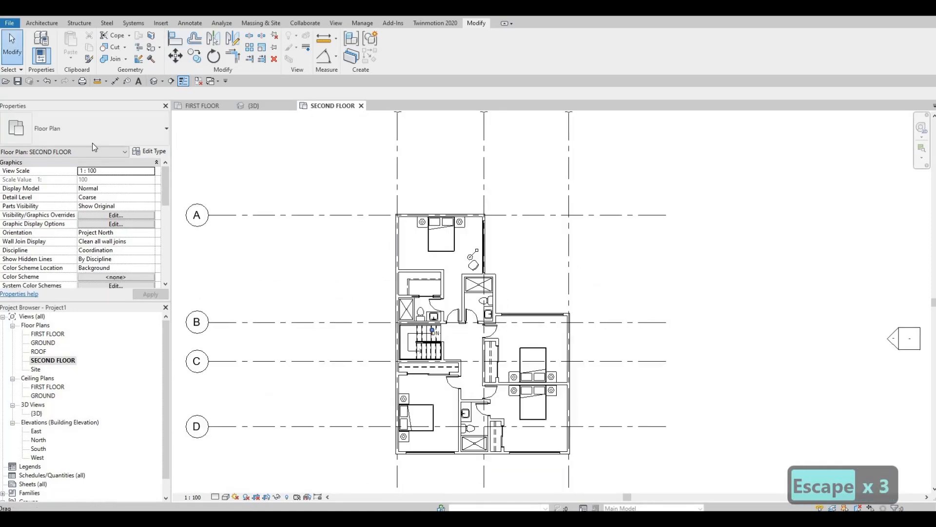
Start a floor on the SECOND FLOOR level and duplicate the FLOOR 3 type as FLOOR 4.
{"action": "left_click", "coordinate": [43, 24]}
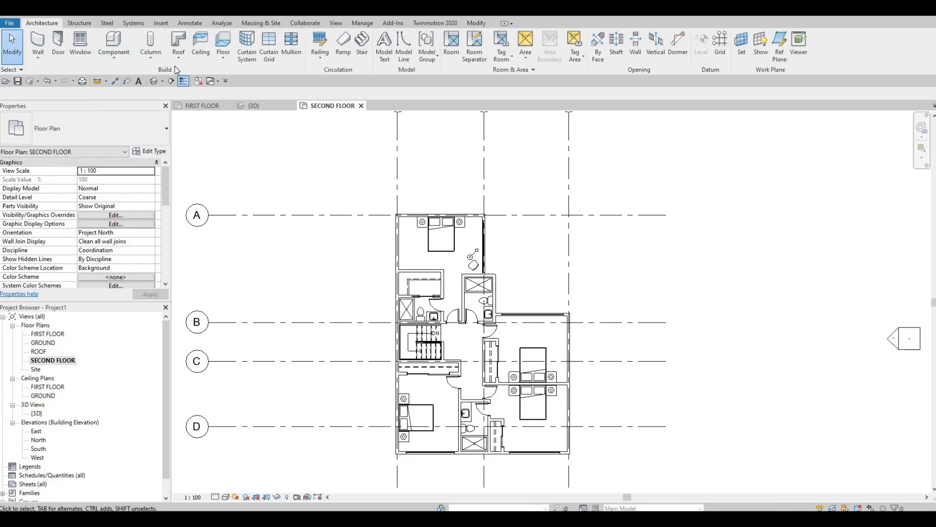
{"action": "left_click", "coordinate": [218, 42]}
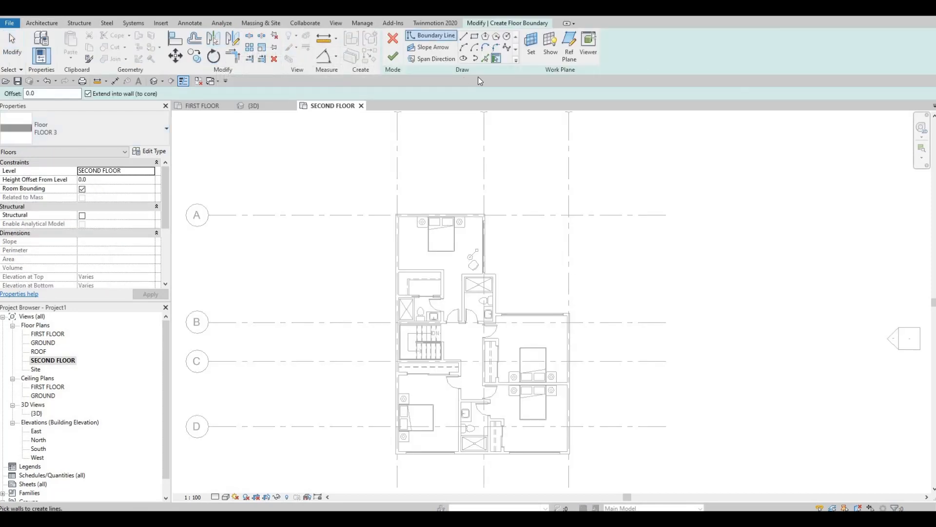
{"action": "left_click", "coordinate": [150, 151]}
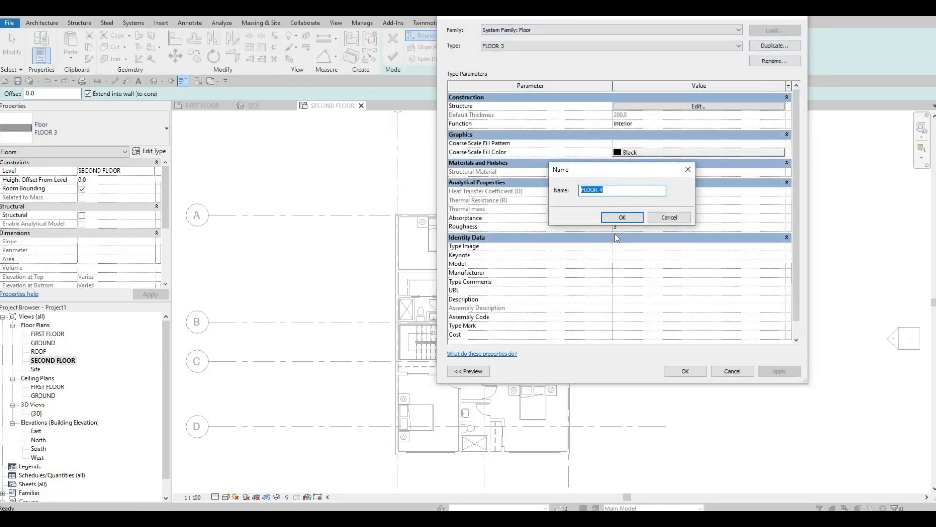
{"action": "left_click", "coordinate": [660, 108]}
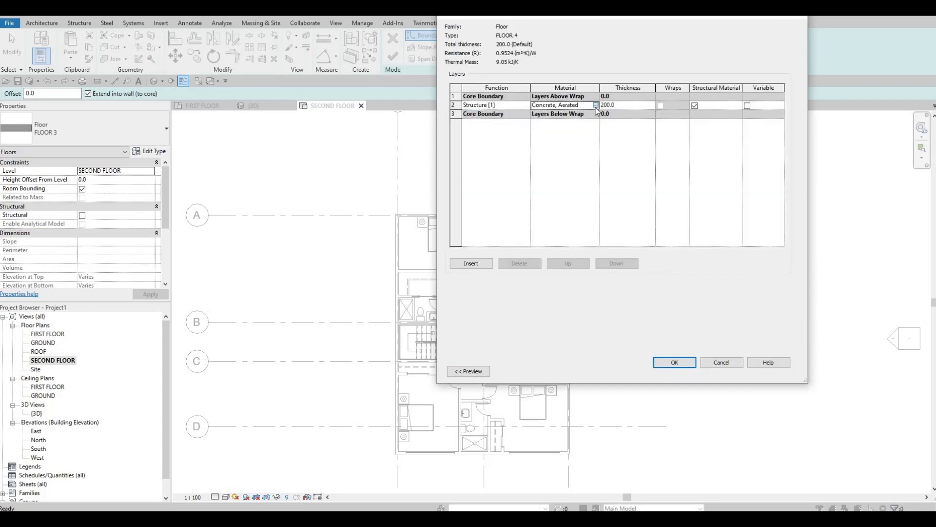
Assign Mahogany from the AEC Materials wood library to FLOOR 4's structure layer.
{"action": "left_click", "coordinate": [596, 105]}
{"action": "scroll", "coordinate": [403, 219], "scroll_direction": "down", "scroll_amount": 5}
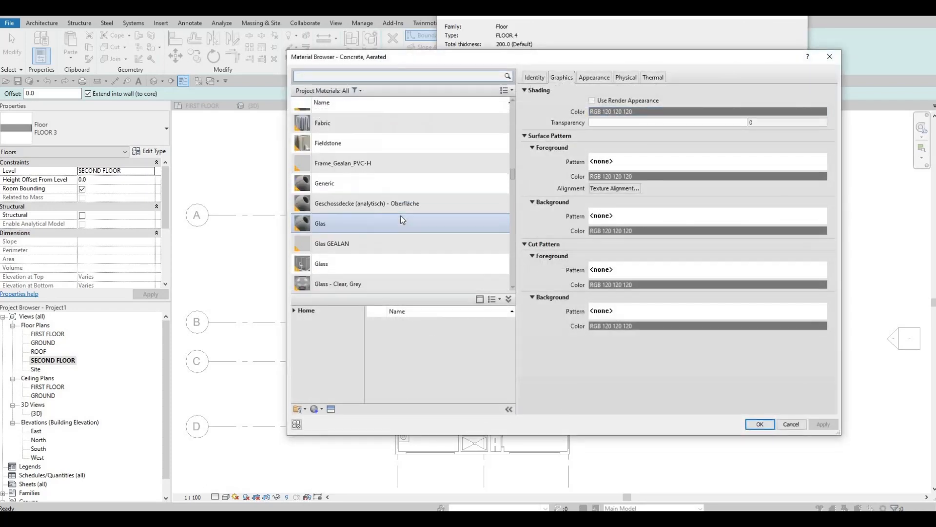
{"action": "scroll", "coordinate": [403, 219], "scroll_direction": "down", "scroll_amount": 5}
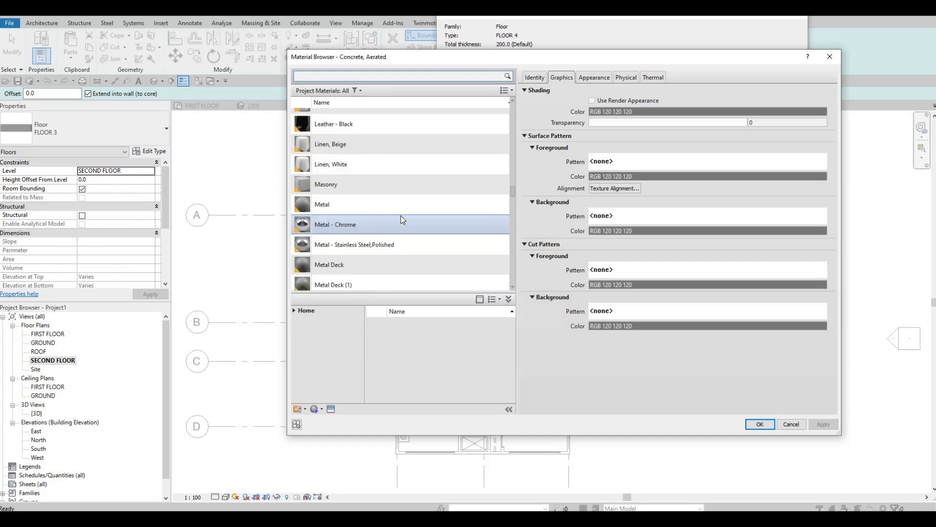
{"action": "scroll", "coordinate": [403, 220], "scroll_direction": "down", "scroll_amount": 8}
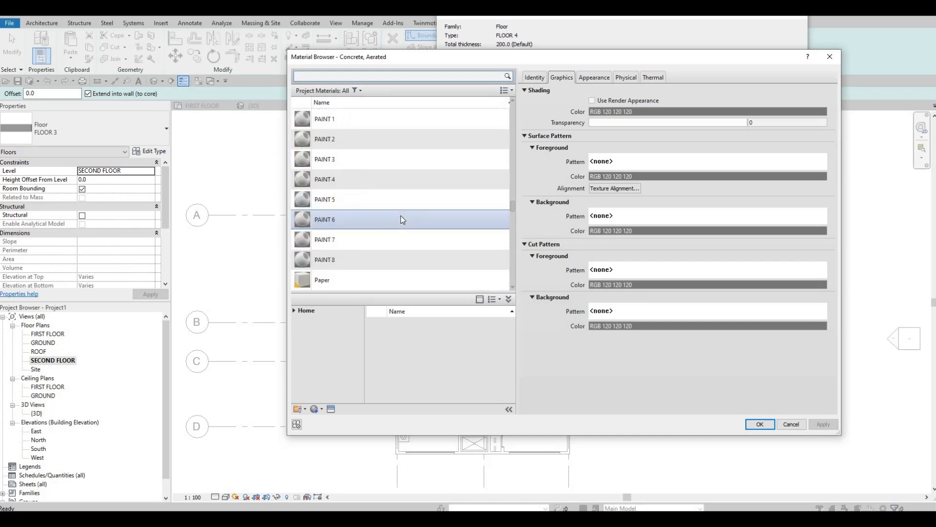
{"action": "left_click", "coordinate": [292, 310]}
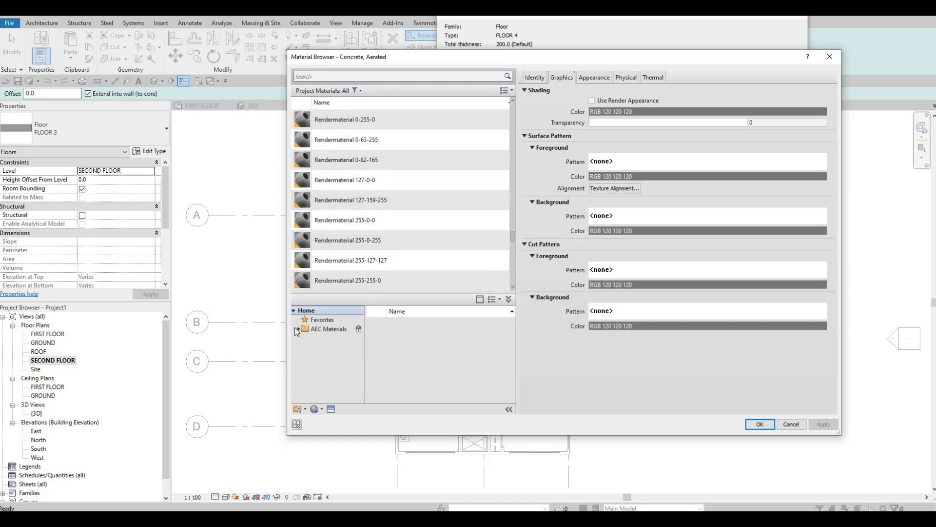
{"action": "left_click", "coordinate": [295, 327]}
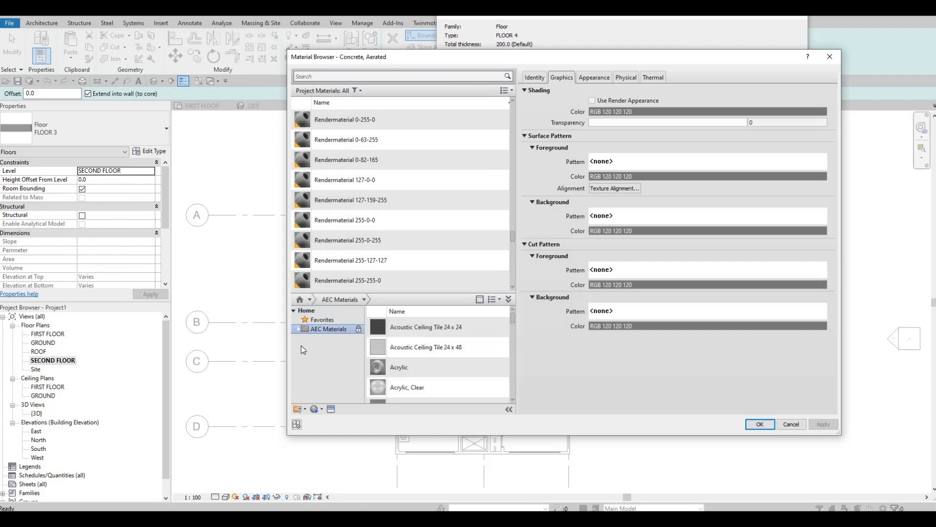
{"action": "left_click", "coordinate": [295, 329]}
{"action": "scroll", "coordinate": [326, 390], "scroll_direction": "down", "scroll_amount": 3}
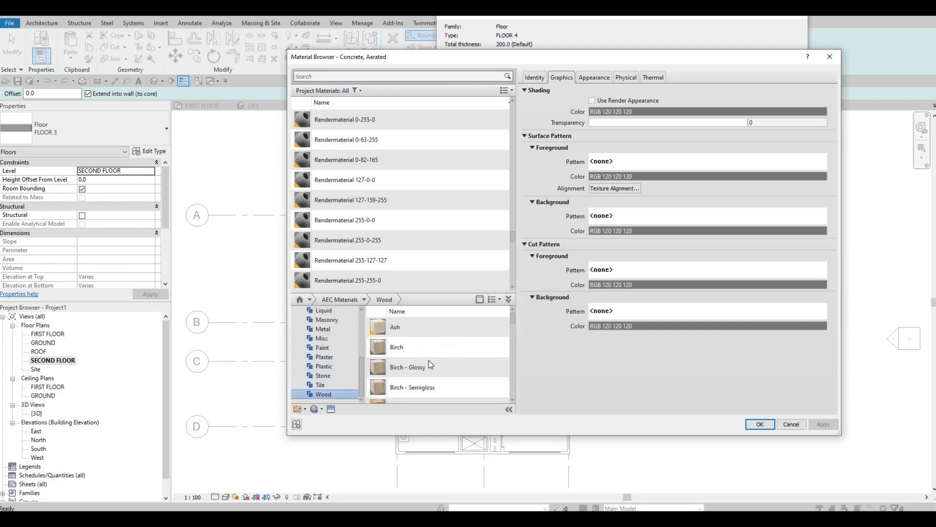
{"action": "scroll", "coordinate": [430, 364], "scroll_direction": "down", "scroll_amount": 3}
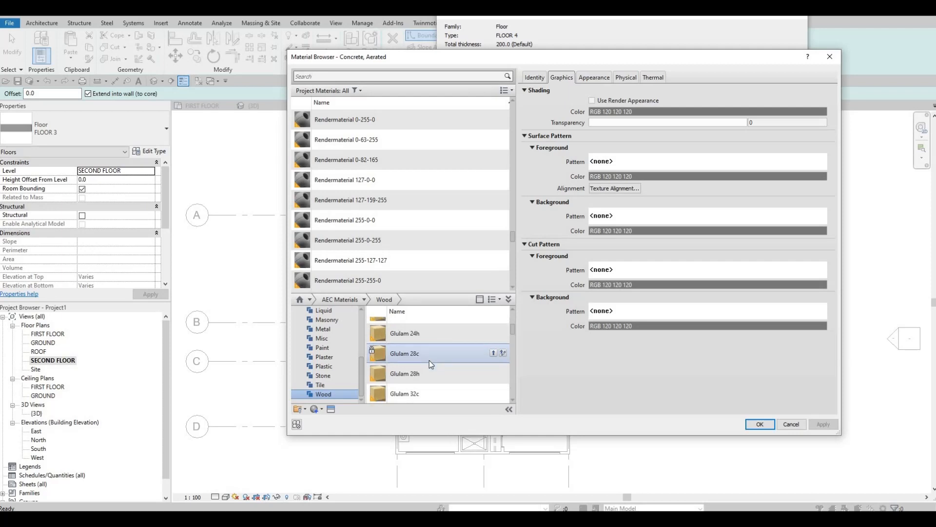
{"action": "scroll", "coordinate": [430, 364], "scroll_direction": "down", "scroll_amount": 3}
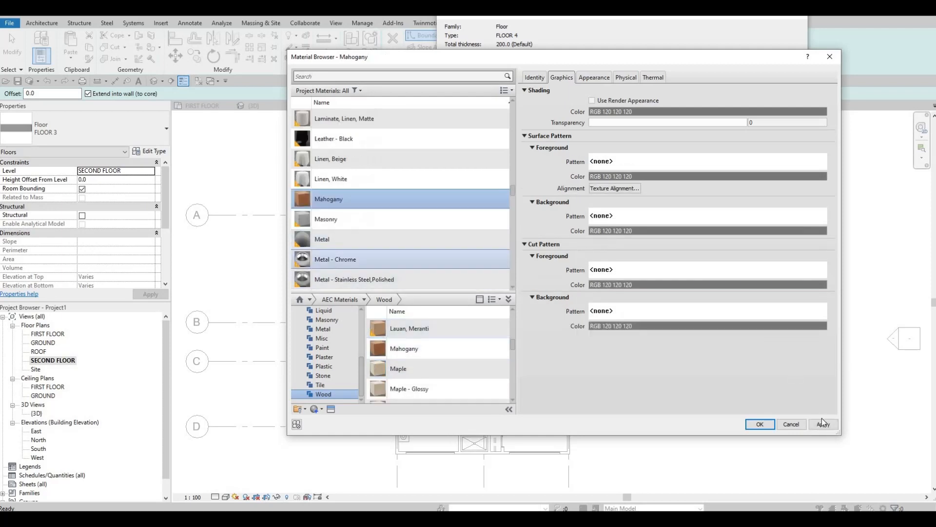
{"action": "key", "text": "Return"}
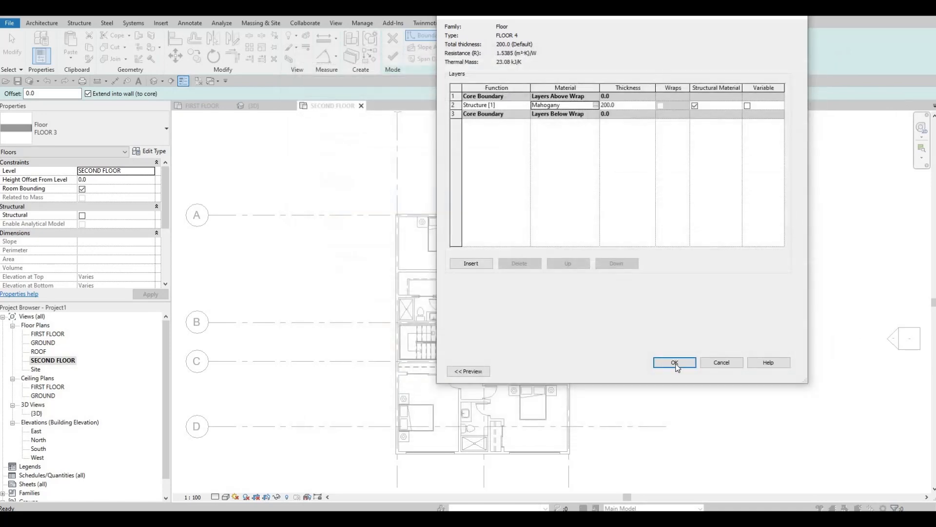
{"action": "left_click", "coordinate": [679, 363]}
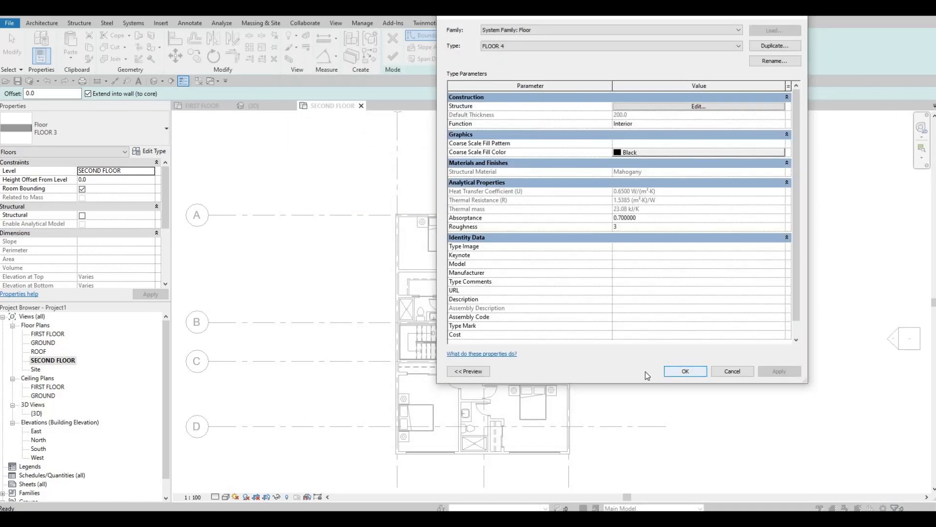
{"action": "left_click", "coordinate": [685, 371]}
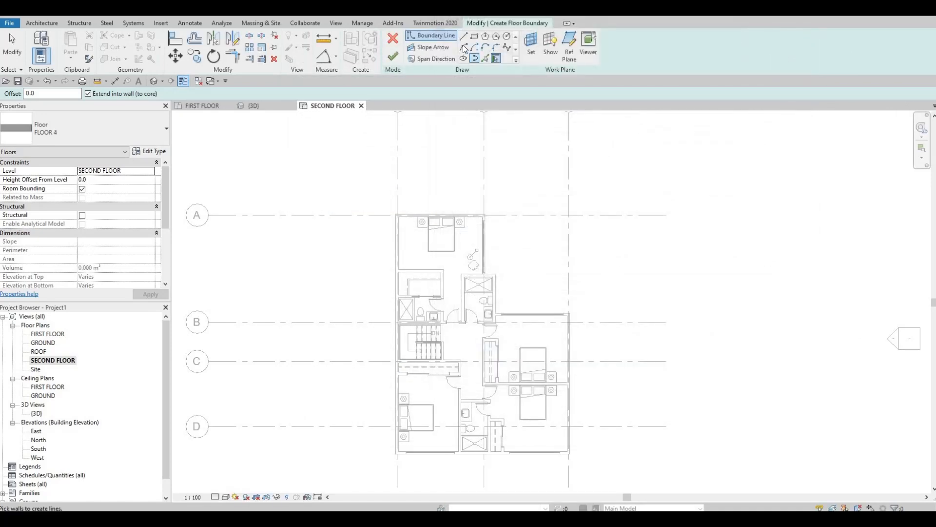
Sketch a rectangular floor boundary from the top bedroom's upper left inner wall corner to the lower right bedroom's lower right inner wall corner.
{"action": "left_click", "coordinate": [475, 36]}
{"action": "scroll", "coordinate": [403, 203], "scroll_direction": "up", "scroll_amount": 2}
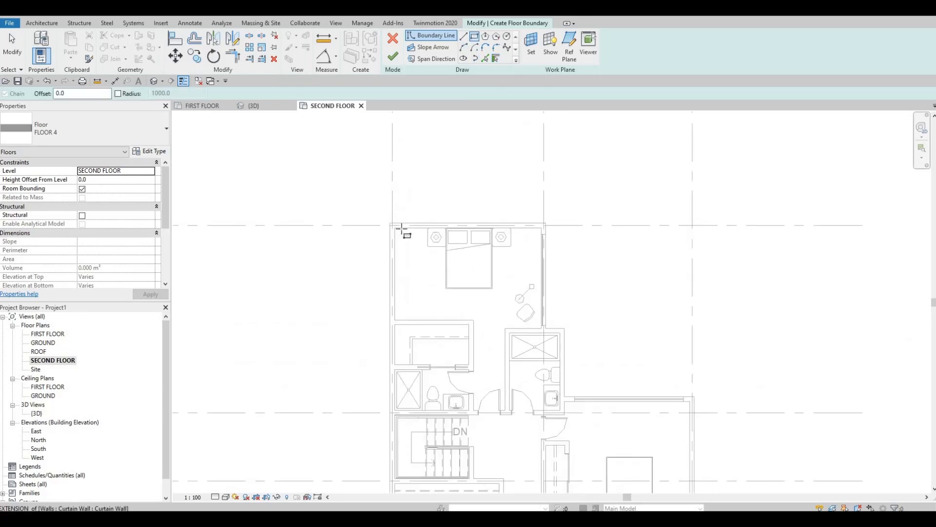
{"action": "scroll", "coordinate": [401, 228], "scroll_direction": "up", "scroll_amount": 3}
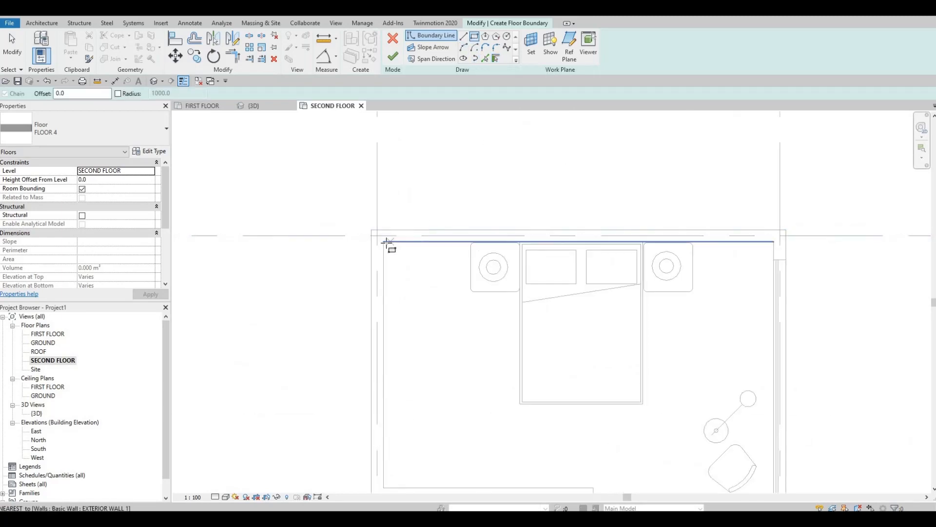
{"action": "left_click", "coordinate": [384, 242]}
{"action": "middle_click_drag", "start_coordinate": [515, 404], "coordinate": [456, 127]}
{"action": "scroll", "coordinate": [456, 128], "scroll_direction": "down", "scroll_amount": 2}
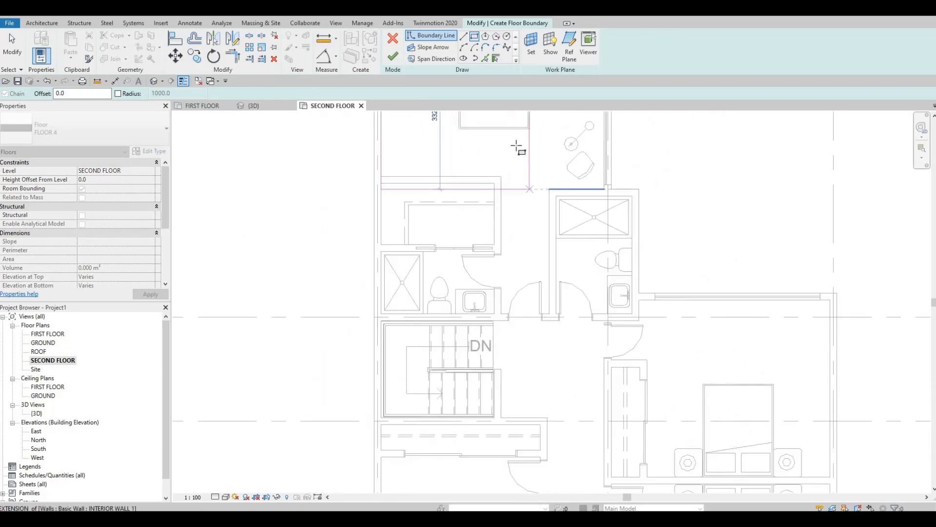
{"action": "middle_click_drag", "start_coordinate": [583, 245], "coordinate": [551, 120]}
{"action": "scroll", "coordinate": [551, 122], "scroll_direction": "down", "scroll_amount": 1}
{"action": "middle_click_drag", "start_coordinate": [544, 265], "coordinate": [543, 155]}
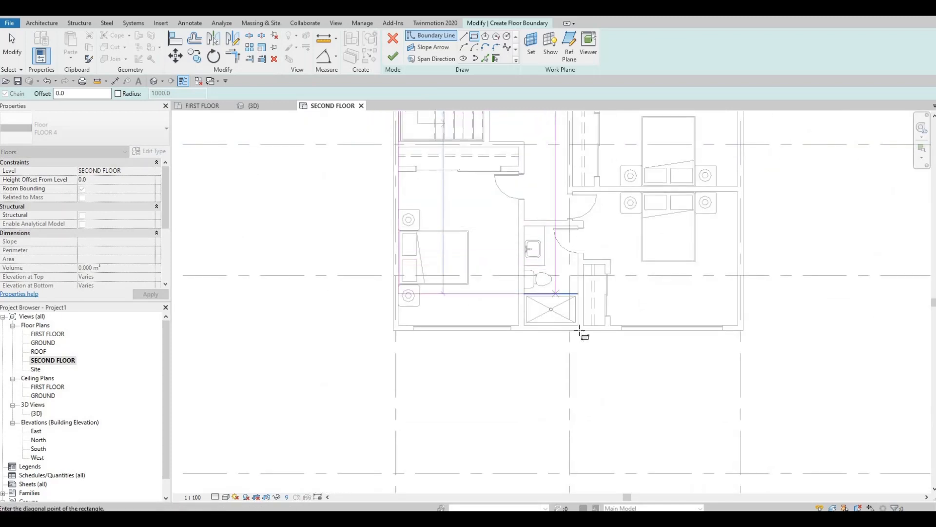
{"action": "scroll", "coordinate": [580, 331], "scroll_direction": "up", "scroll_amount": 2}
{"action": "scroll", "coordinate": [839, 331], "scroll_direction": "up", "scroll_amount": 3}
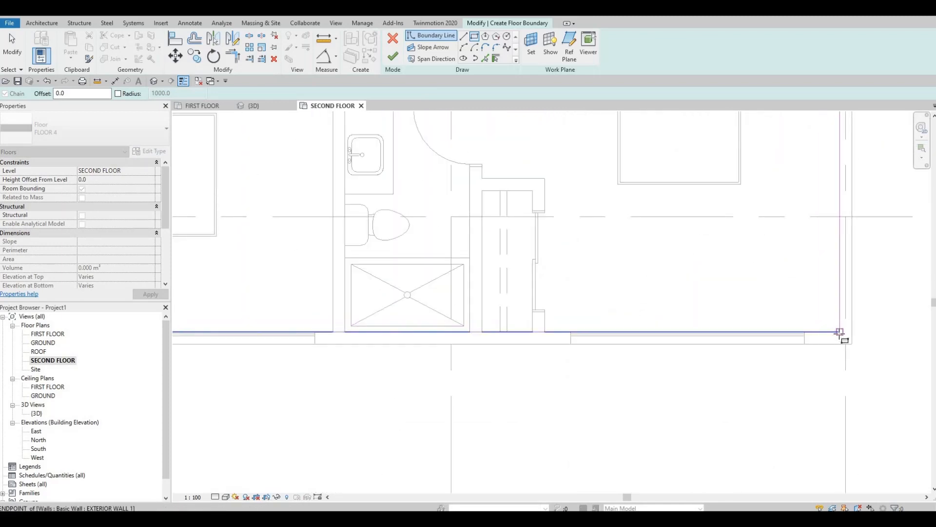
{"action": "left_click", "coordinate": [839, 332]}
{"action": "scroll", "coordinate": [786, 290], "scroll_direction": "down", "scroll_amount": 2}
{"action": "middle_click_drag", "start_coordinate": [678, 451], "coordinate": [736, 373]}
{"action": "scroll", "coordinate": [736, 371], "scroll_direction": "down", "scroll_amount": 2}
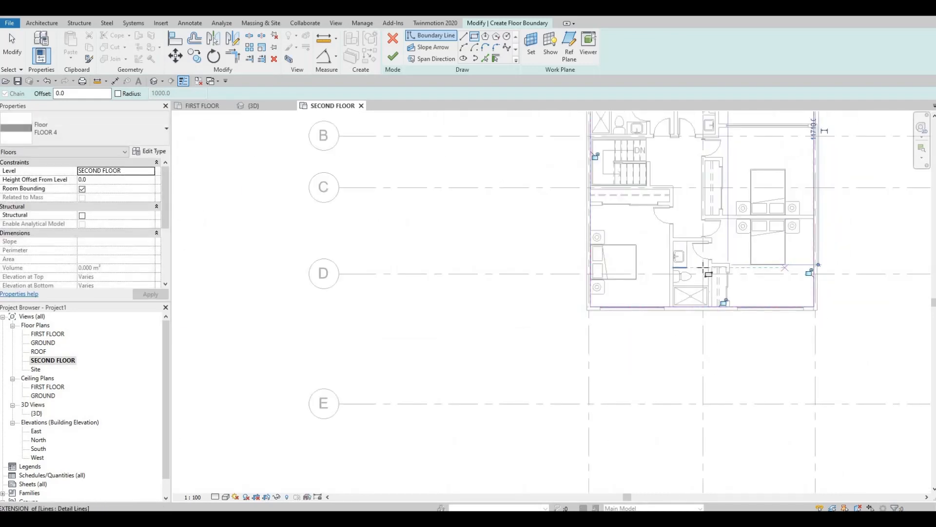
{"action": "middle_click_drag", "start_coordinate": [707, 274], "coordinate": [646, 417]}
{"action": "scroll", "coordinate": [649, 414], "scroll_direction": "down", "scroll_amount": 1}
{"action": "key", "text": "Escape"}
Add a floor boundary line along the inner face of the top bedroom's right exterior wall using Pick Lines.
{"action": "scroll", "coordinate": [698, 261], "scroll_direction": "up", "scroll_amount": 4}
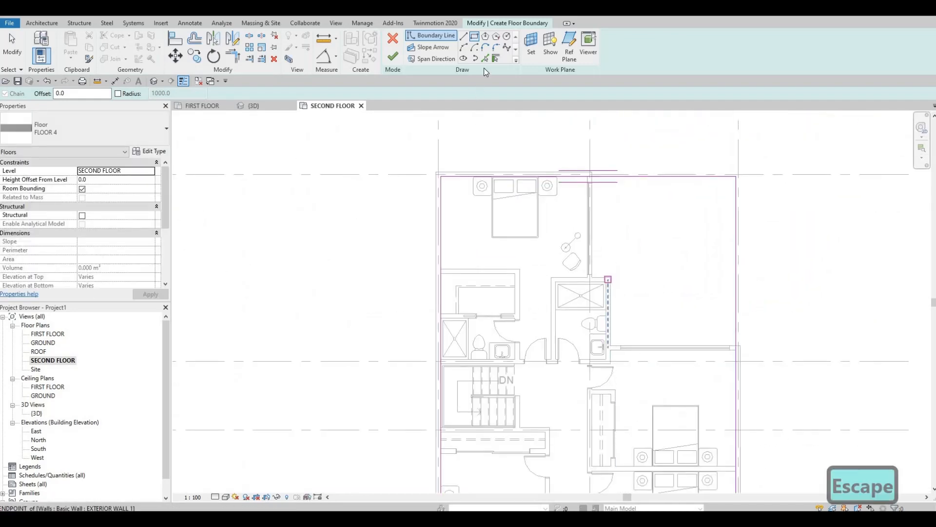
{"action": "key", "text": "p"}
{"action": "key", "text": "l"}
{"action": "scroll", "coordinate": [599, 163], "scroll_direction": "up", "scroll_amount": 6}
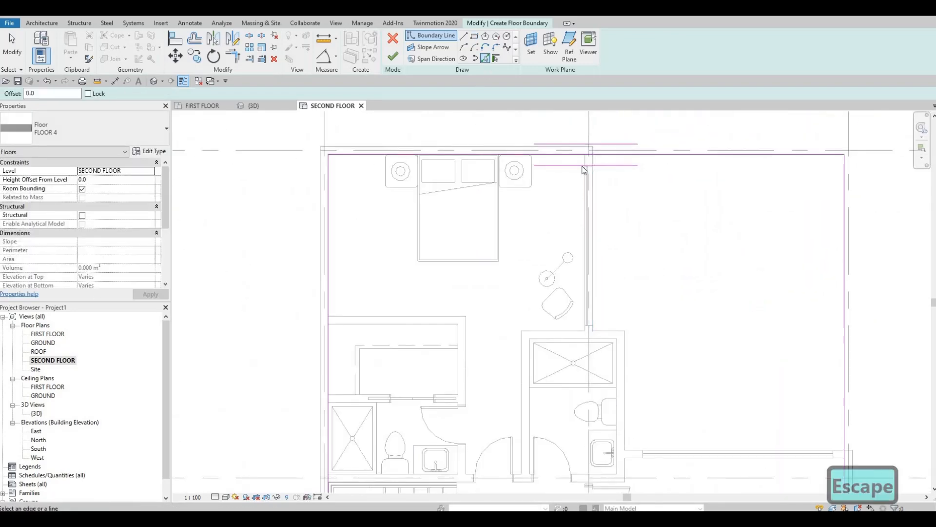
{"action": "left_click", "coordinate": [561, 176]}
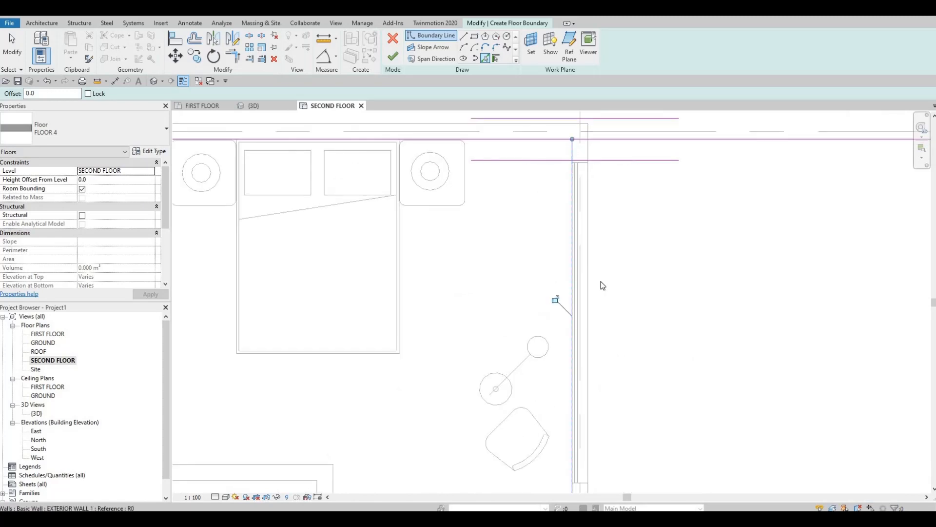
Pick floor boundary lines along the middle bathroom's top and right inner walls and the inner face of the curtain wall above the right bedroom.
{"action": "scroll", "coordinate": [556, 255], "scroll_direction": "down", "scroll_amount": 4}
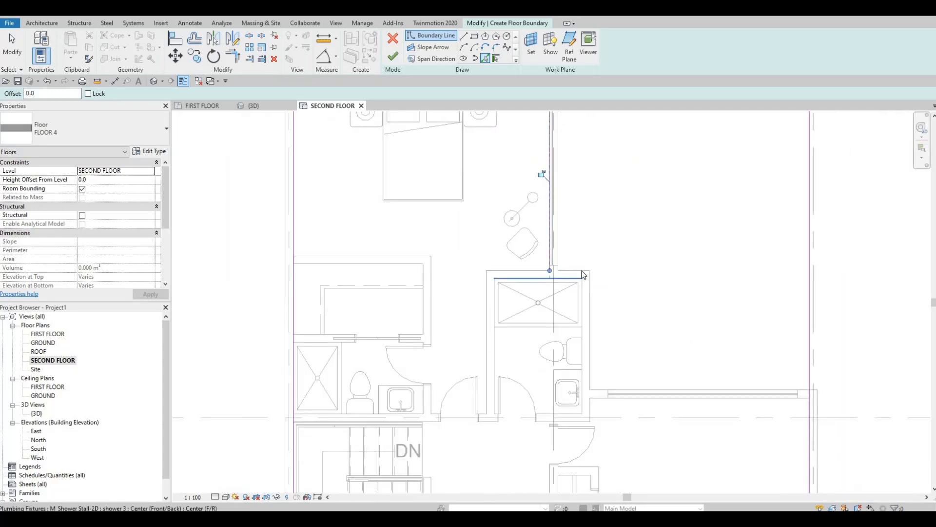
{"action": "scroll", "coordinate": [564, 279], "scroll_direction": "up", "scroll_amount": 5}
{"action": "left_click", "coordinate": [585, 296]}
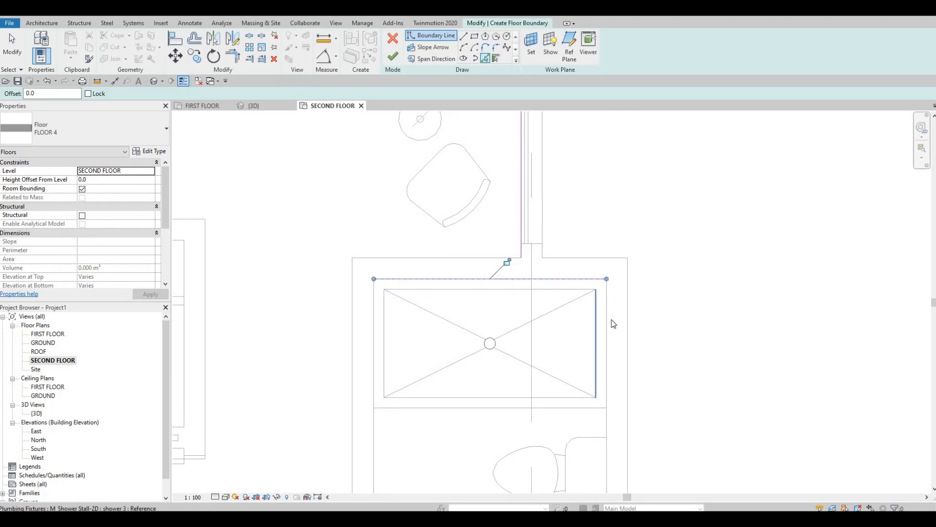
{"action": "scroll", "coordinate": [589, 325], "scroll_direction": "down", "scroll_amount": 4}
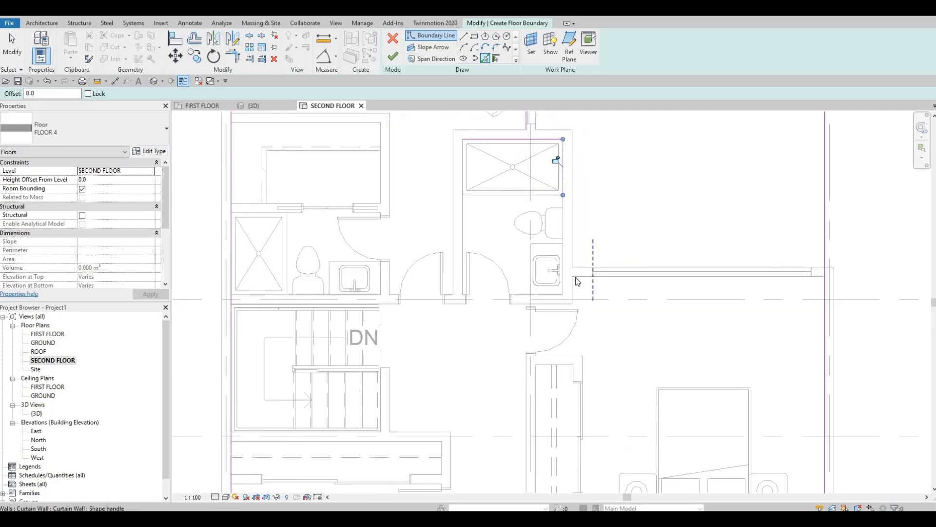
{"action": "scroll", "coordinate": [600, 265], "scroll_direction": "down", "scroll_amount": 2}
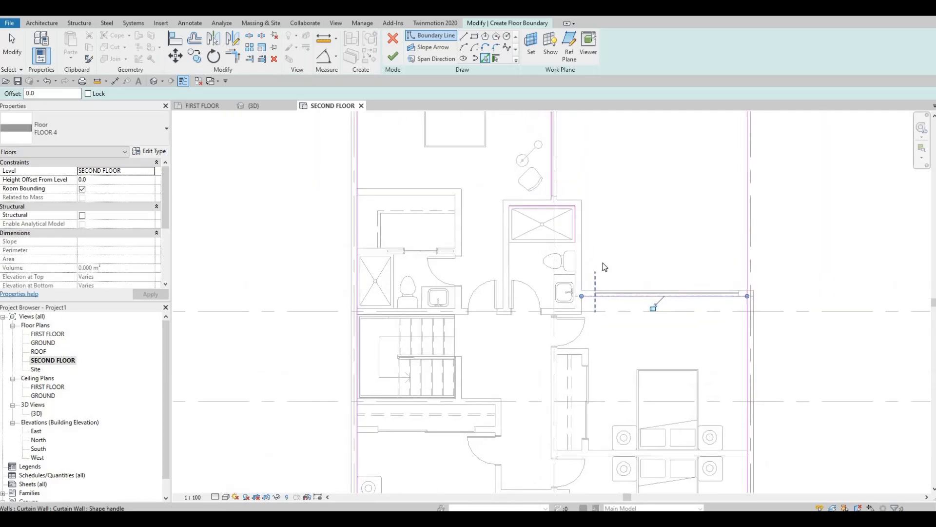
Trim the right exterior boundary line to the right bedroom's curtain wall line, and that line to the middle bathroom's right boundary line.
{"action": "key", "text": "Escape"}
{"action": "key", "text": "Escape"}
{"action": "key", "text": "Escape"}
{"action": "key", "text": "t"}
{"action": "key", "text": "r"}
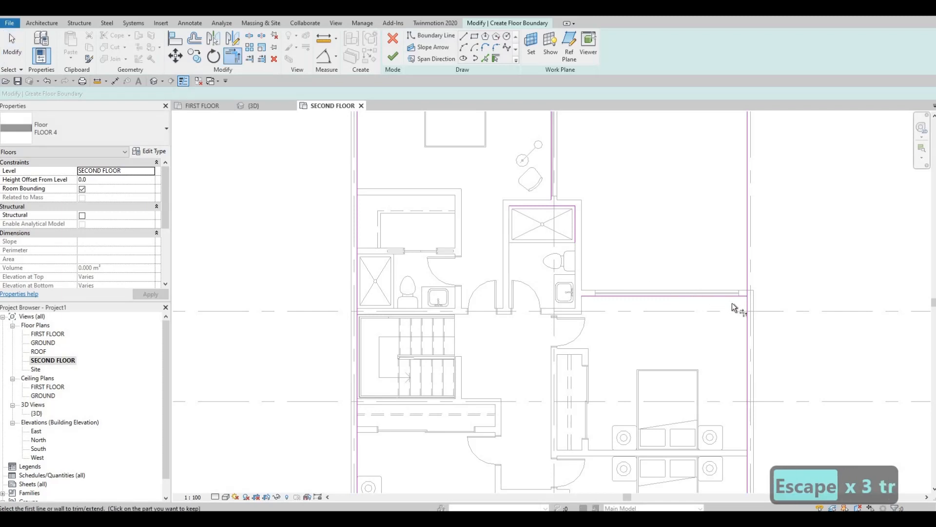
{"action": "left_click", "coordinate": [746, 320]}
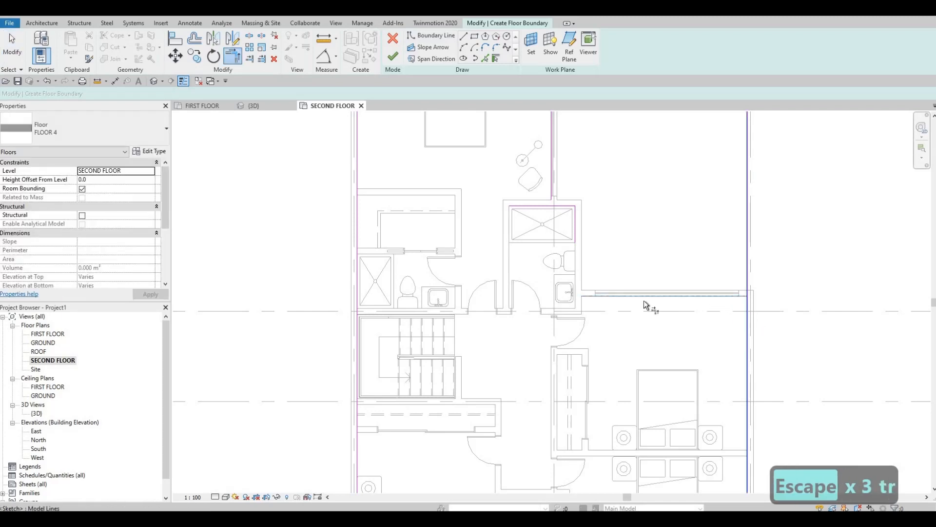
{"action": "left_click", "coordinate": [610, 295]}
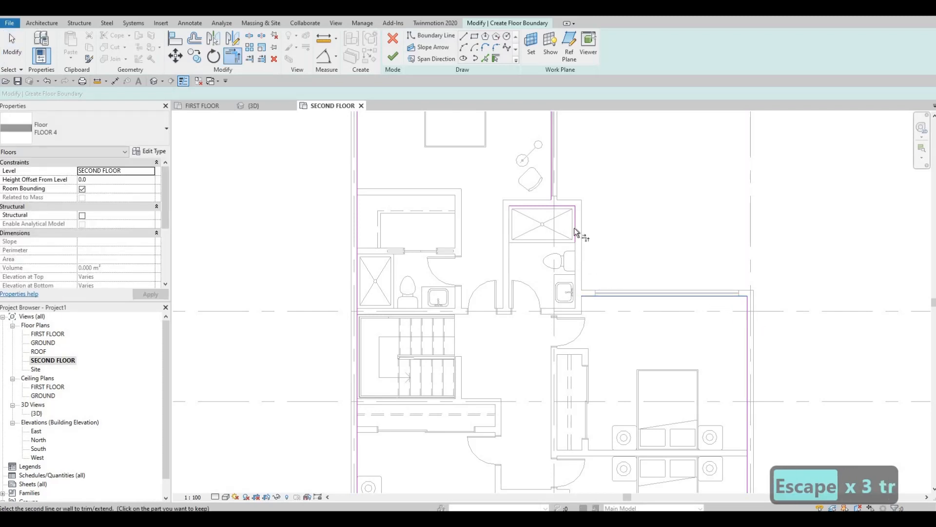
{"action": "left_click", "coordinate": [574, 212]}
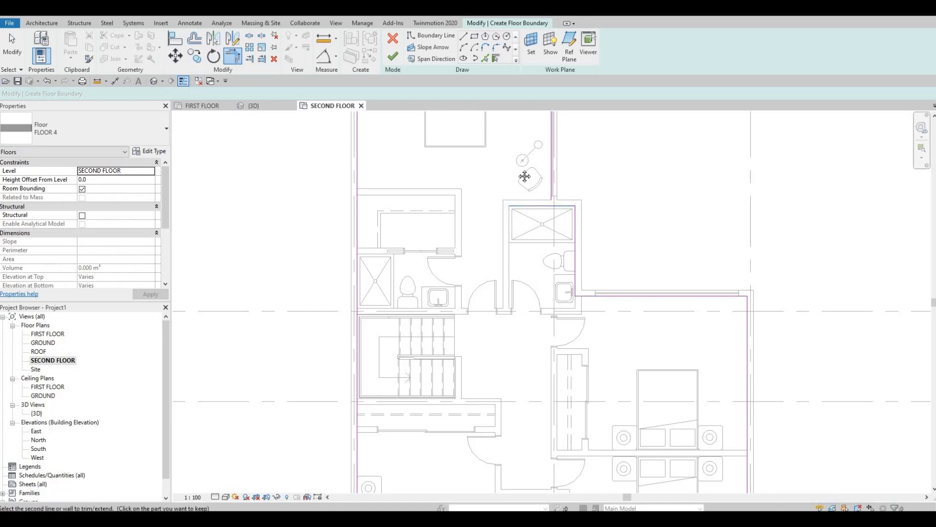
Trim the middle bathroom's top line, the top bedroom's right line and the top boundary into corners, and finish the FLOOR 4 boundary.
{"action": "left_click", "coordinate": [551, 182]}
{"action": "middle_click_drag", "start_coordinate": [546, 117], "coordinate": [595, 298]}
{"action": "left_click", "coordinate": [575, 249]}
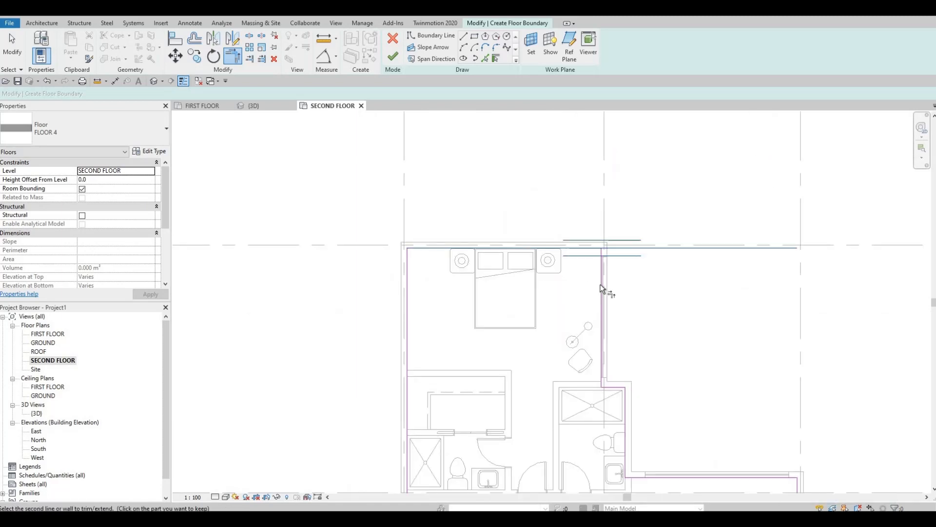
{"action": "left_click", "coordinate": [602, 286]}
{"action": "scroll", "coordinate": [663, 345], "scroll_direction": "down", "scroll_amount": 2}
{"action": "middle_click_drag", "start_coordinate": [682, 393], "coordinate": [635, 267]}
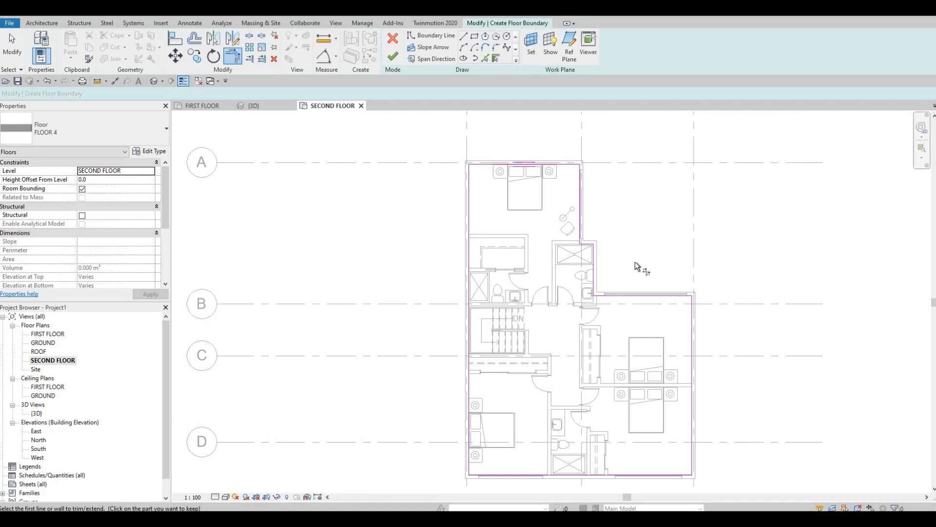
{"action": "left_click", "coordinate": [390, 58]}
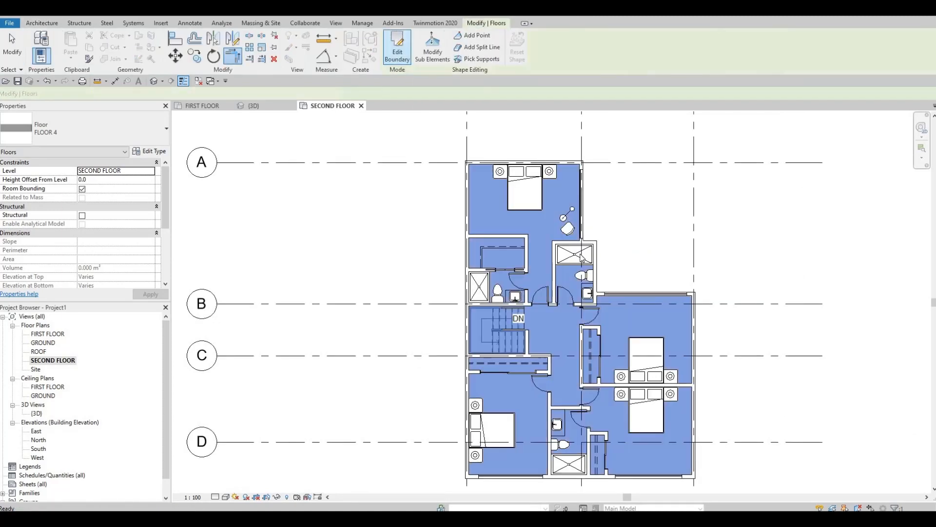
{"action": "key", "text": "Escape"}
{"action": "key", "text": "Escape"}
{"action": "key", "text": "Escape"}
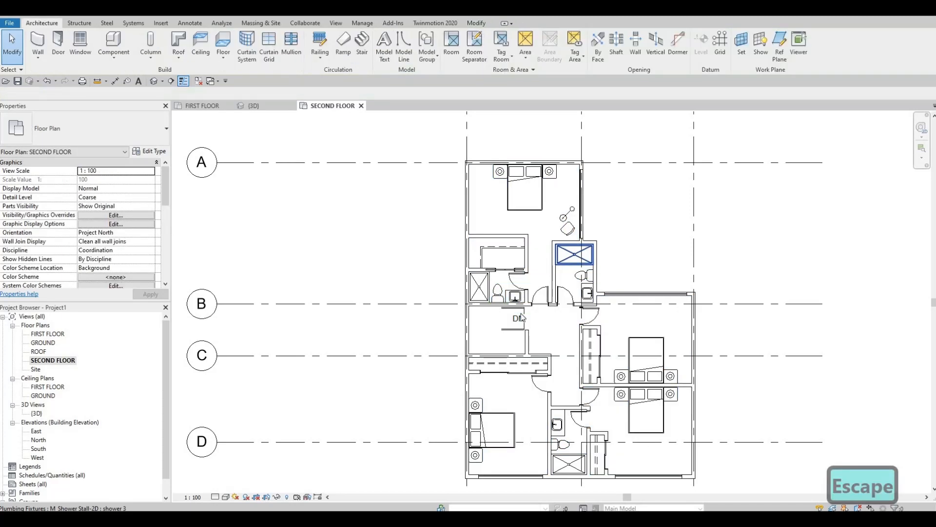
{"action": "middle_click_drag", "start_coordinate": [562, 407], "coordinate": [558, 381]}
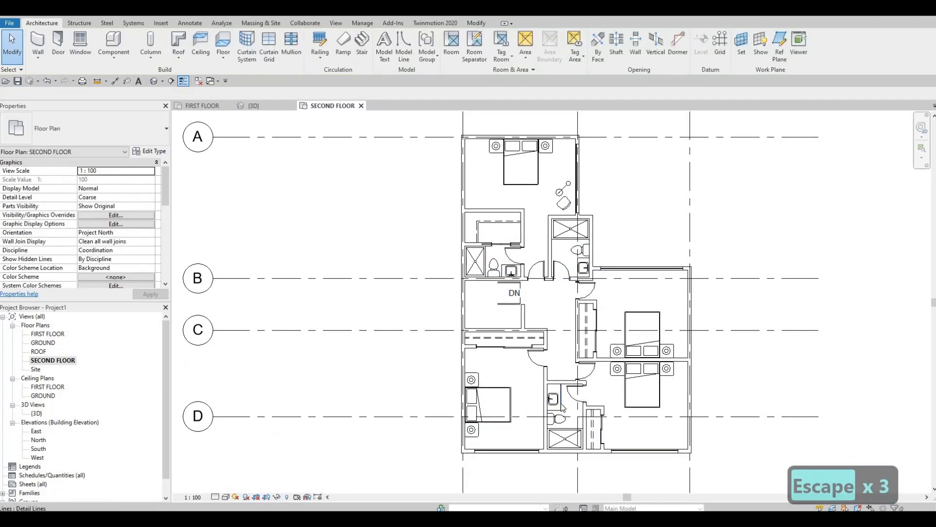
{"action": "scroll", "coordinate": [558, 399], "scroll_direction": "up", "scroll_amount": 2}
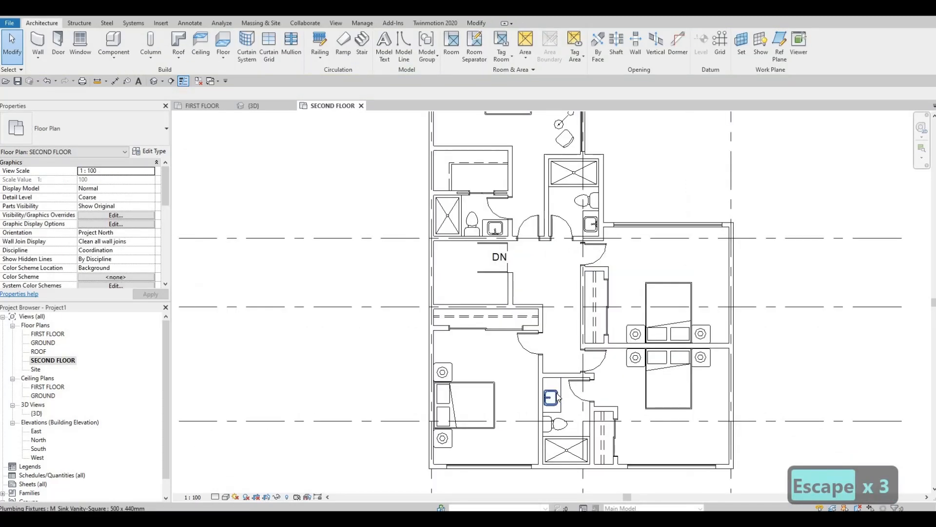
{"action": "middle_click_drag", "start_coordinate": [474, 259], "coordinate": [475, 326]}
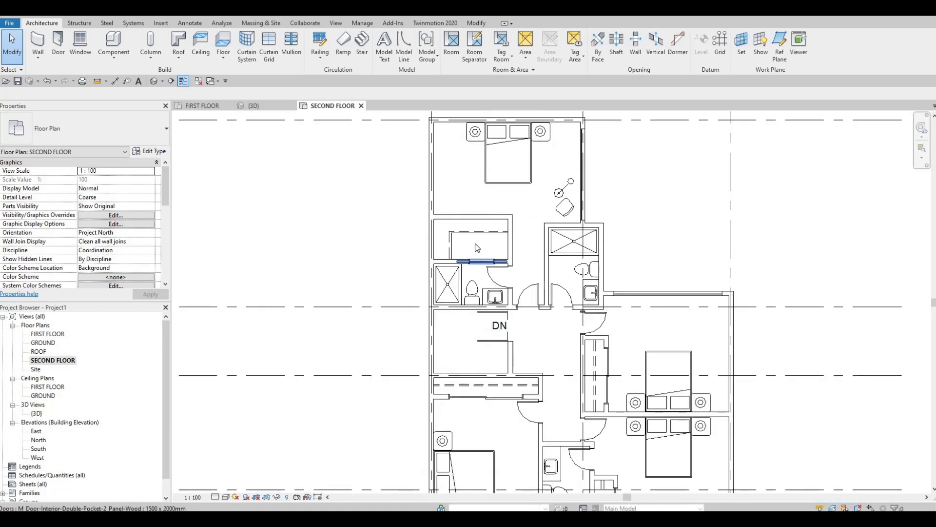
{"action": "scroll", "coordinate": [476, 248], "scroll_direction": "up", "scroll_amount": 1}
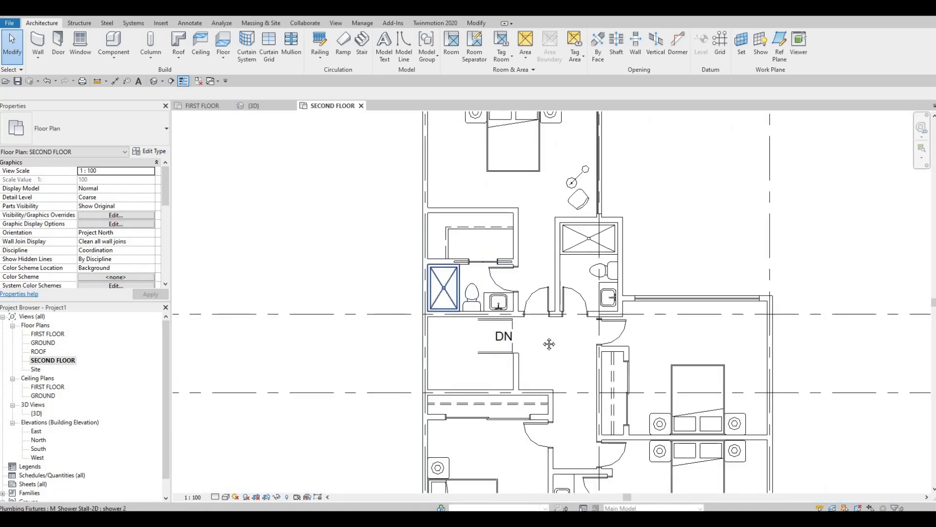
{"action": "scroll", "coordinate": [632, 403], "scroll_direction": "down", "scroll_amount": 1}
{"action": "middle_click", "coordinate": [632, 403]}
{"action": "middle_click", "coordinate": [632, 403]}
{"action": "key", "text": "Escape"}
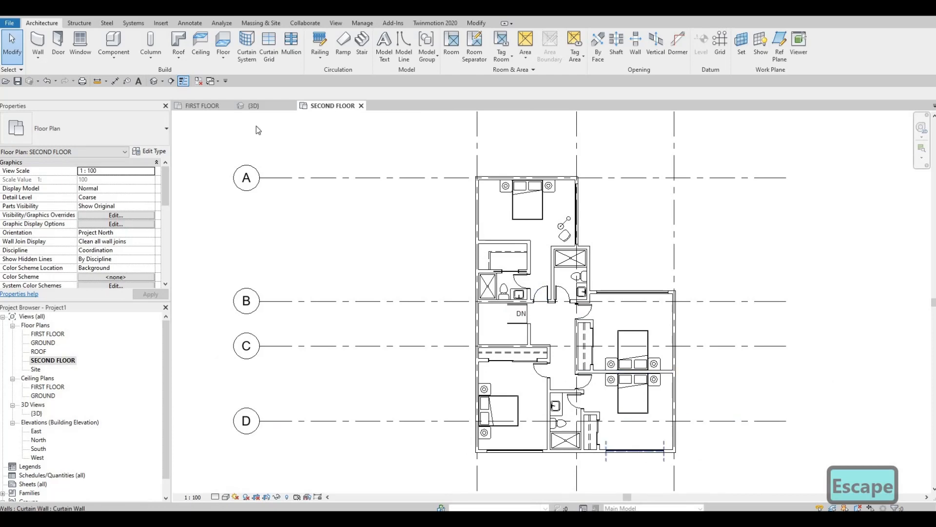
Start Split Face on FLOOR 4 and draw lines along the left bathroom's top, right and bottom inner walls, 2450 by 1350.
{"action": "left_click", "coordinate": [477, 25]}
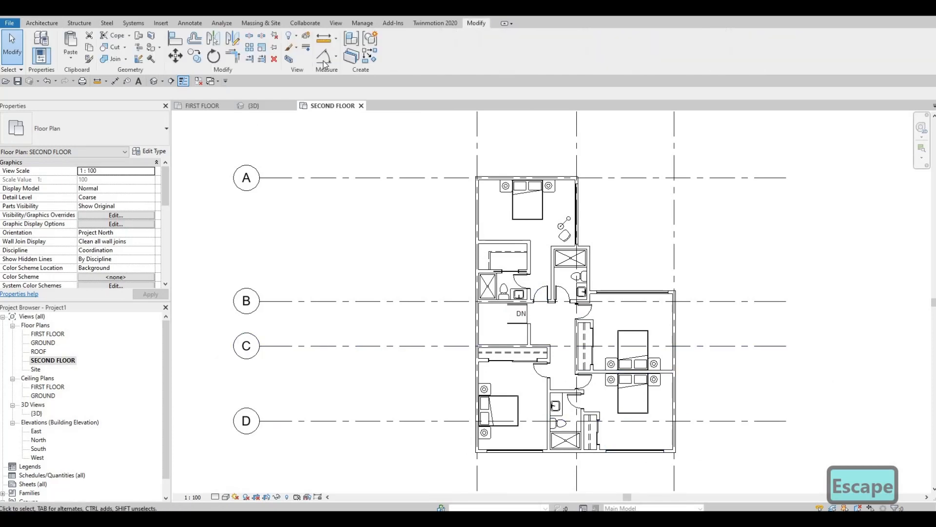
{"action": "left_click", "coordinate": [152, 37]}
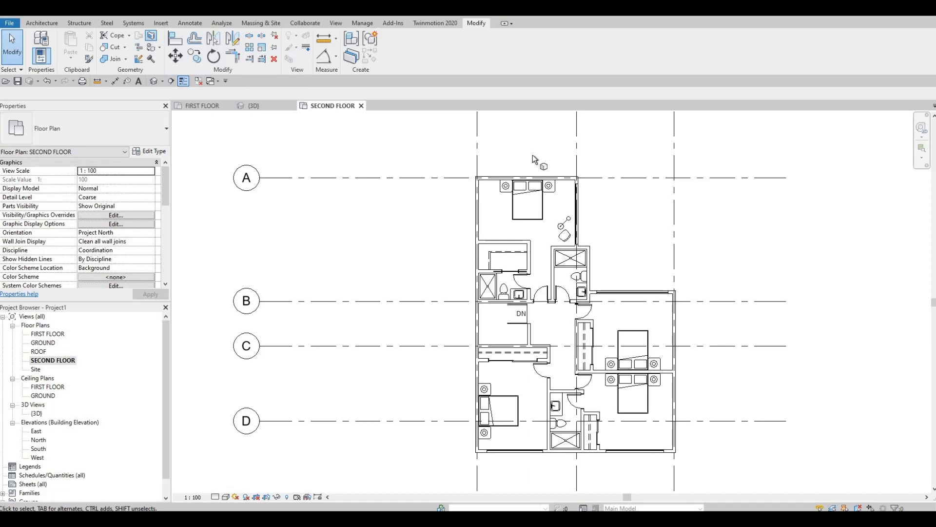
{"action": "left_click", "coordinate": [570, 185]}
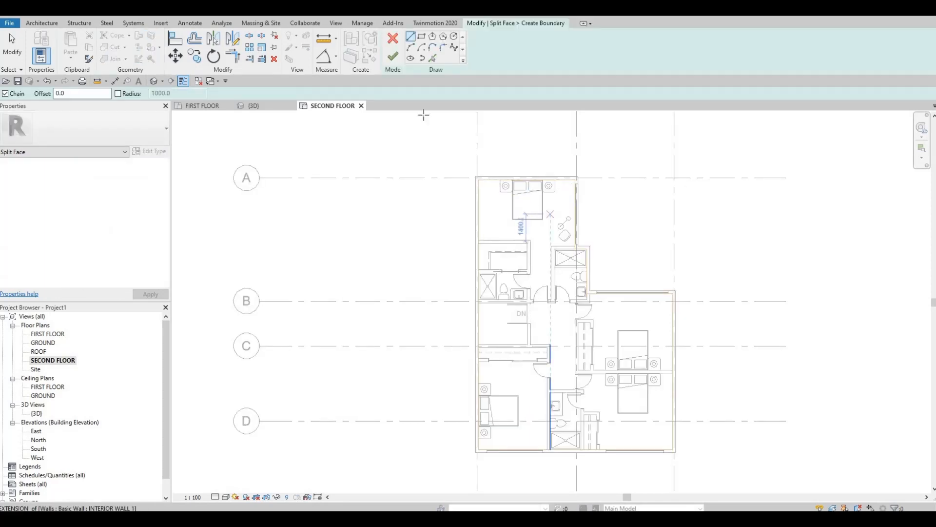
{"action": "left_click", "coordinate": [421, 37]}
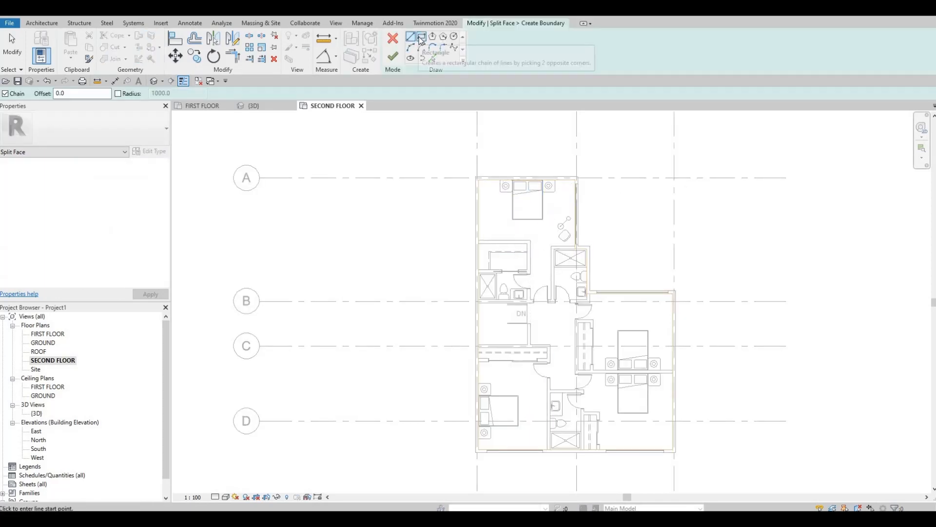
{"action": "scroll", "coordinate": [546, 336], "scroll_direction": "up", "scroll_amount": 2}
{"action": "scroll", "coordinate": [351, 203], "scroll_direction": "up", "scroll_amount": 2}
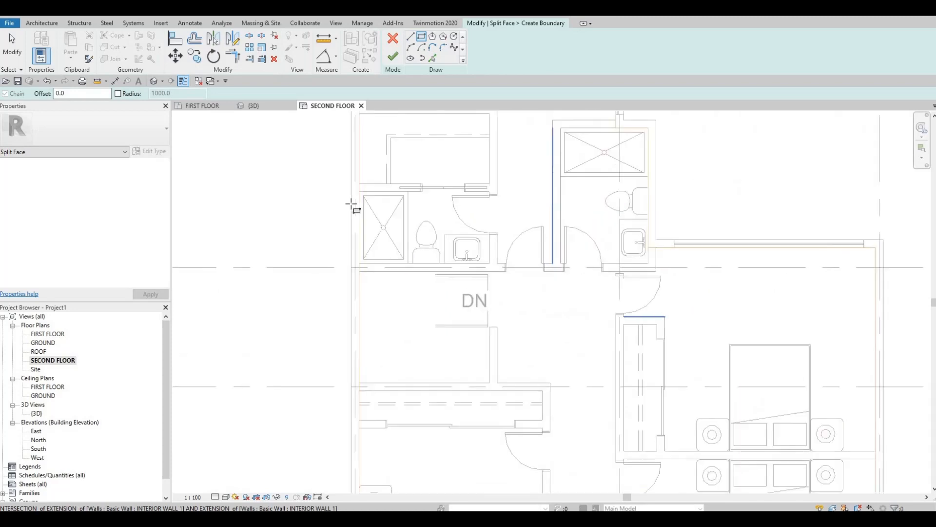
{"action": "scroll", "coordinate": [398, 288], "scroll_direction": "up", "scroll_amount": 2}
{"action": "scroll", "coordinate": [380, 258], "scroll_direction": "up", "scroll_amount": 2}
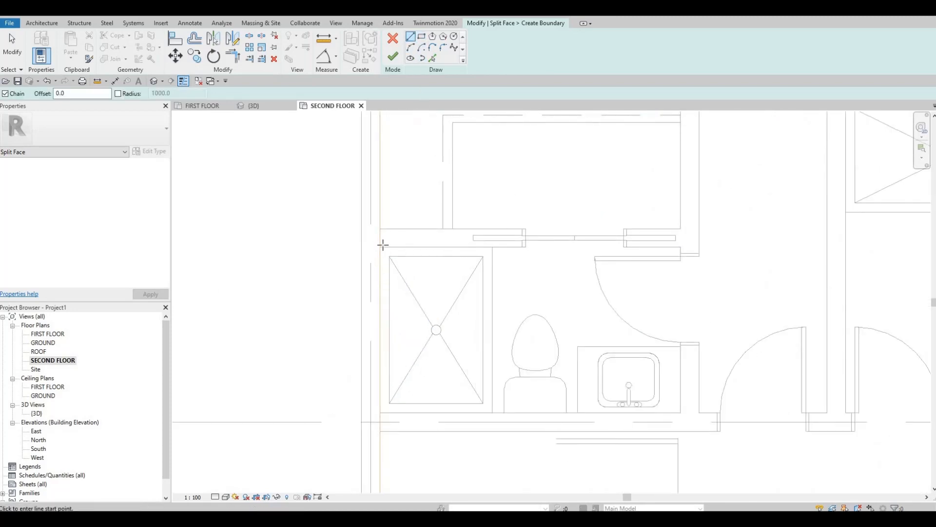
{"action": "left_click", "coordinate": [380, 246]}
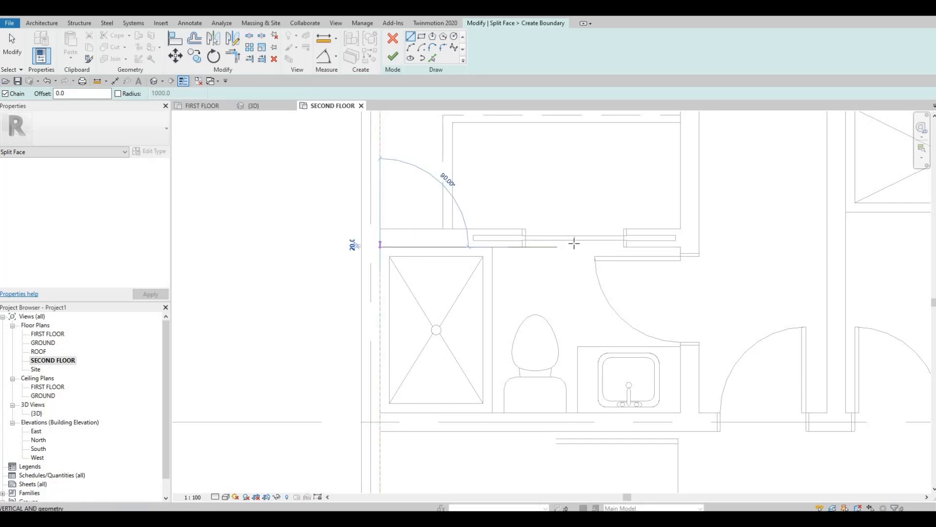
{"action": "left_click", "coordinate": [680, 247]}
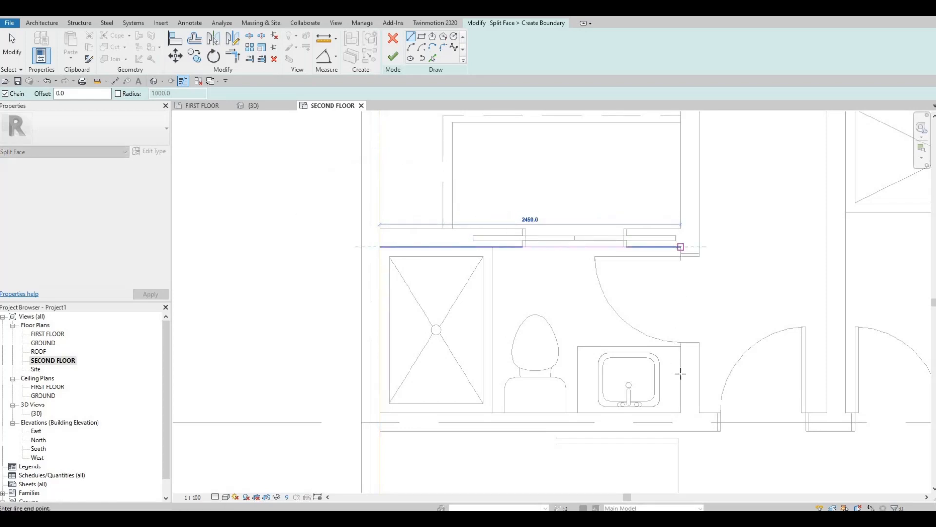
{"action": "left_click", "coordinate": [680, 412]}
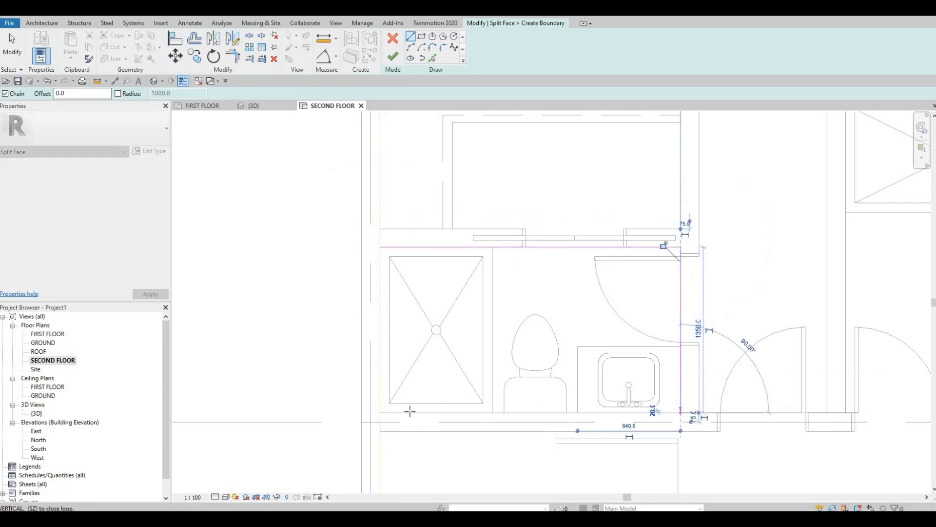
{"action": "left_click", "coordinate": [382, 412]}
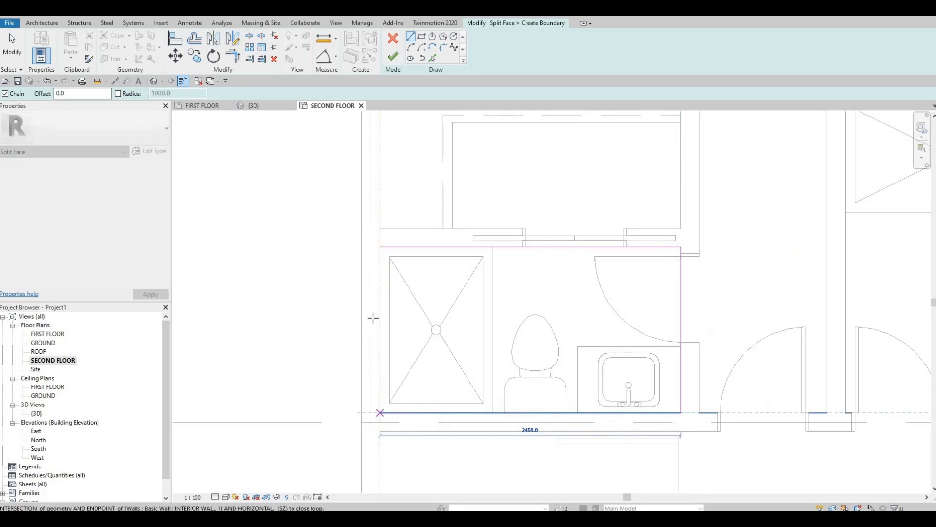
End the line chain with the side on the exterior wall left open, and finish the left bathroom's split face boundary.
{"action": "scroll", "coordinate": [385, 271], "scroll_direction": "up", "scroll_amount": 4}
{"action": "left_click", "coordinate": [389, 172]}
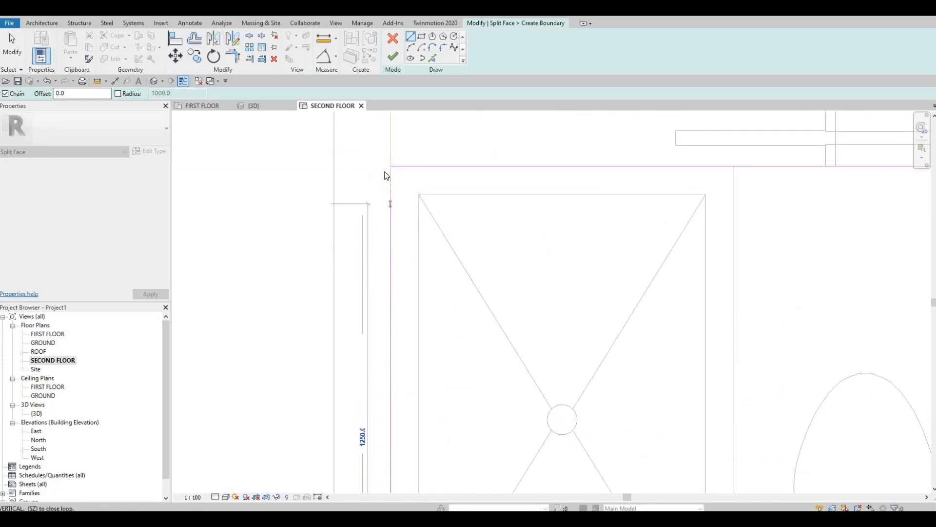
{"action": "key", "text": "Escape"}
{"action": "key", "text": "Escape"}
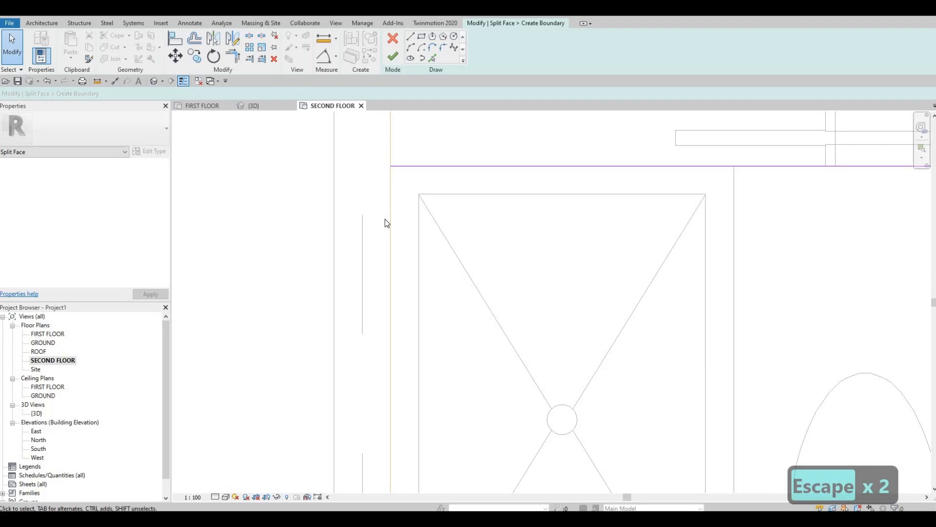
{"action": "scroll", "coordinate": [390, 263], "scroll_direction": "down", "scroll_amount": 3}
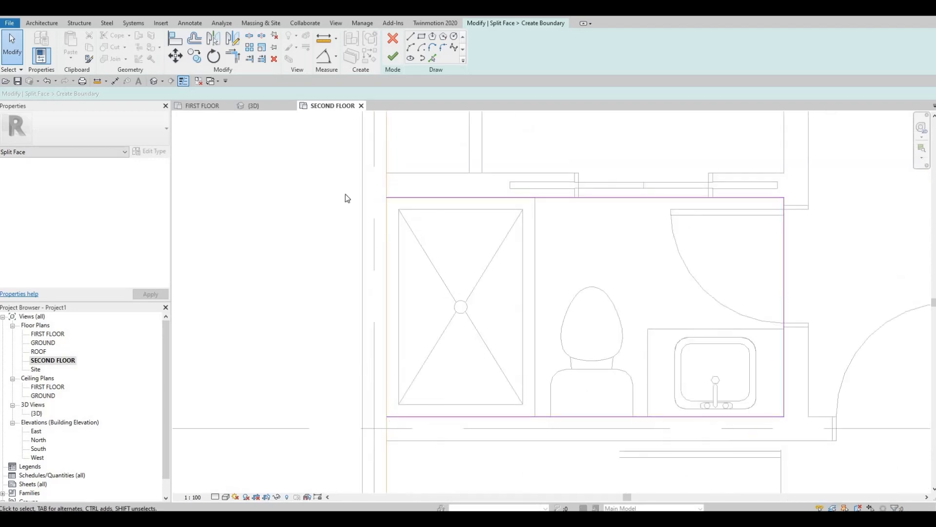
{"action": "left_click", "coordinate": [394, 58]}
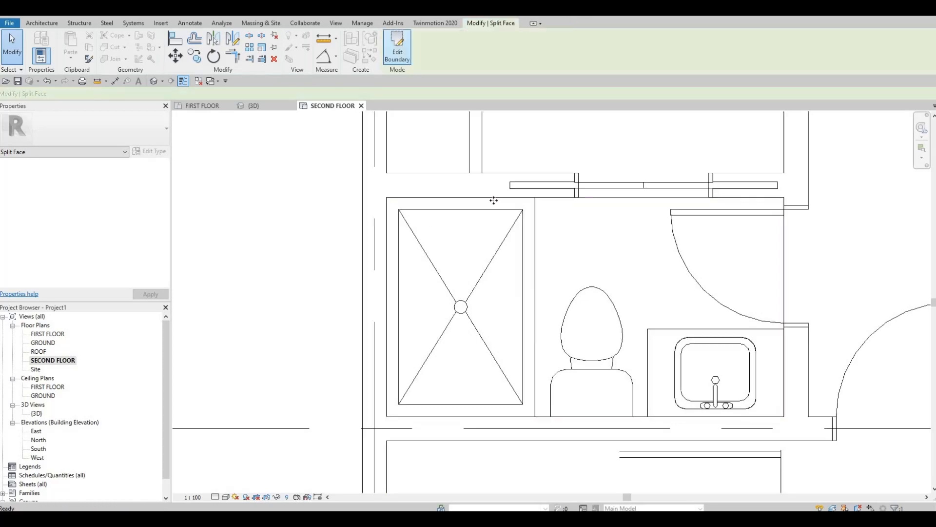
Start Split Face on FLOOR 4 and draw a 300 line down the middle bathroom's right inner wall from the slab edge to the corner.
{"action": "scroll", "coordinate": [498, 235], "scroll_direction": "down", "scroll_amount": 2}
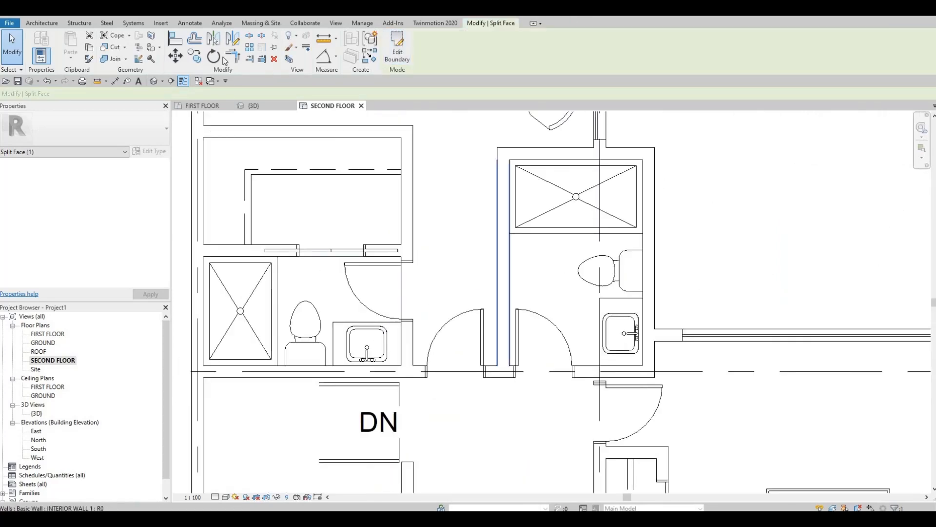
{"action": "key", "text": "Escape"}
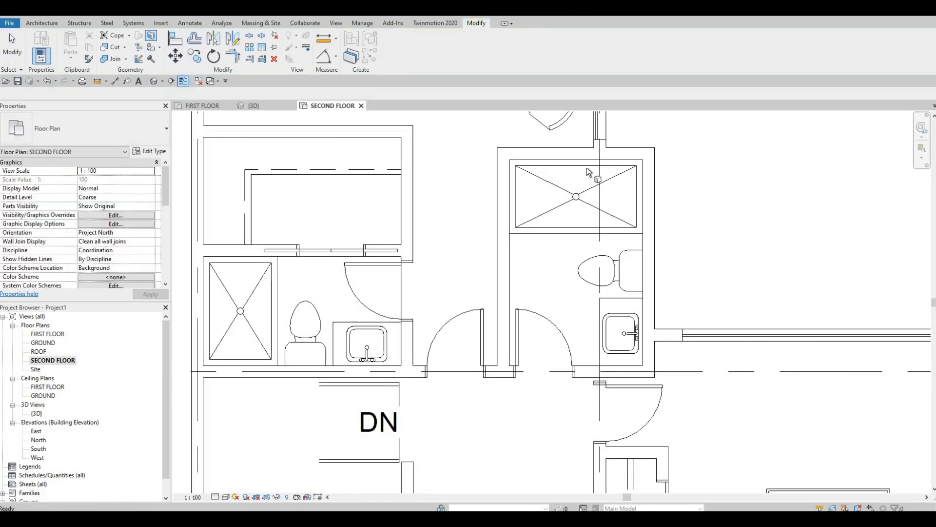
{"action": "left_click", "coordinate": [550, 159]}
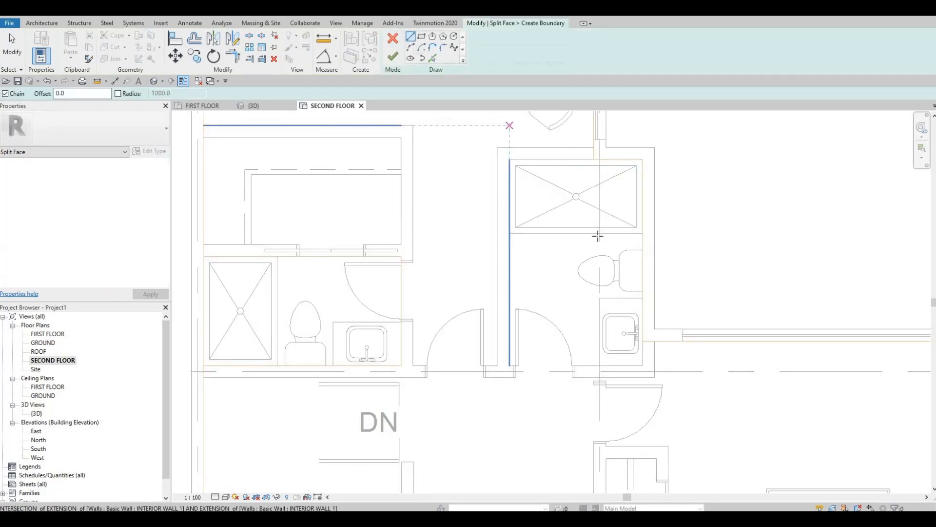
{"action": "scroll", "coordinate": [627, 163], "scroll_direction": "up", "scroll_amount": 5}
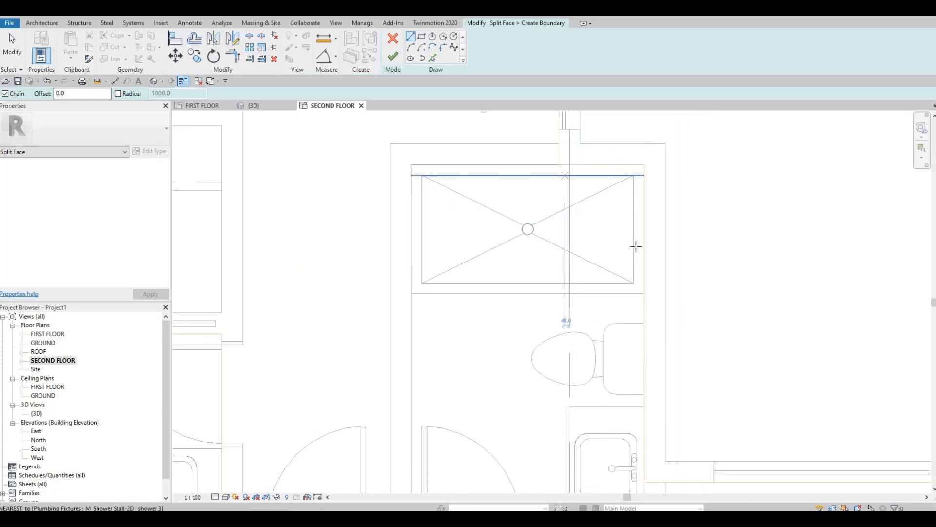
{"action": "middle_click_drag", "start_coordinate": [641, 352], "coordinate": [641, 235]}
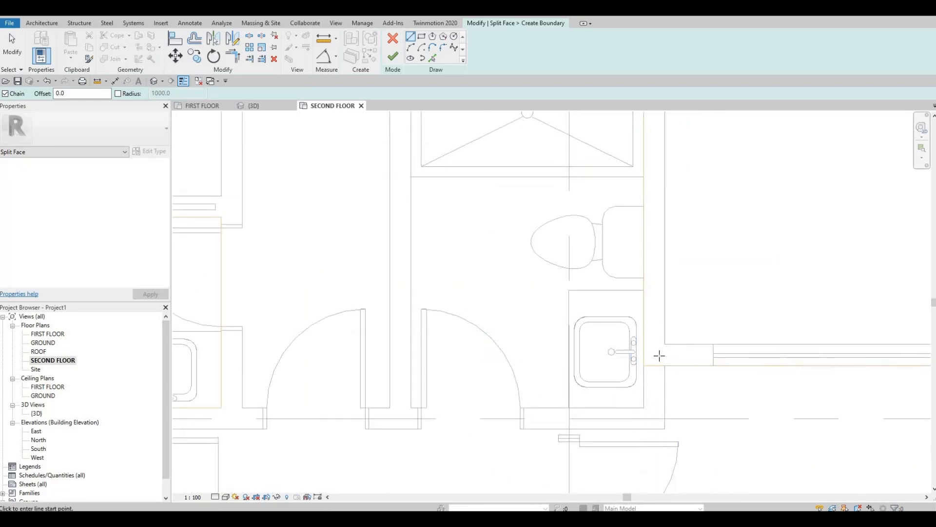
{"action": "scroll", "coordinate": [659, 356], "scroll_direction": "up", "scroll_amount": 2}
{"action": "scroll", "coordinate": [660, 344], "scroll_direction": "up", "scroll_amount": 3}
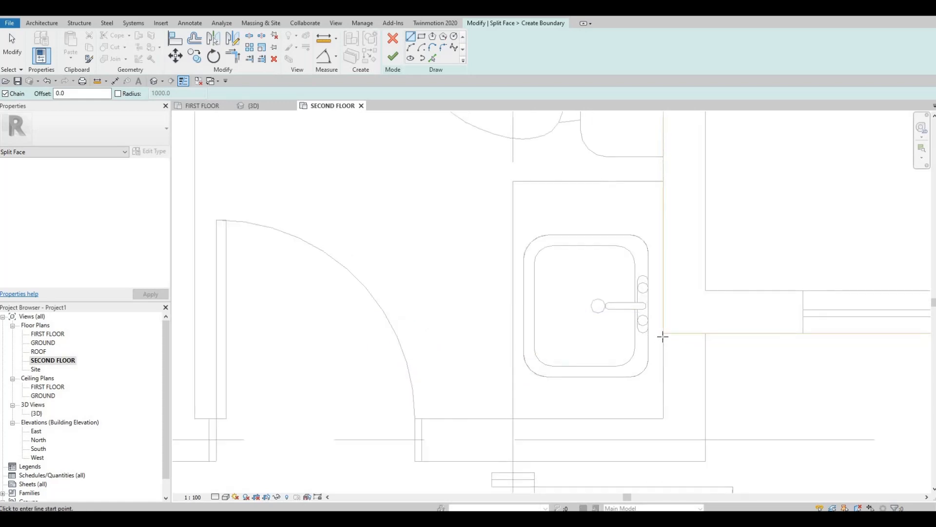
{"action": "left_click", "coordinate": [663, 334]}
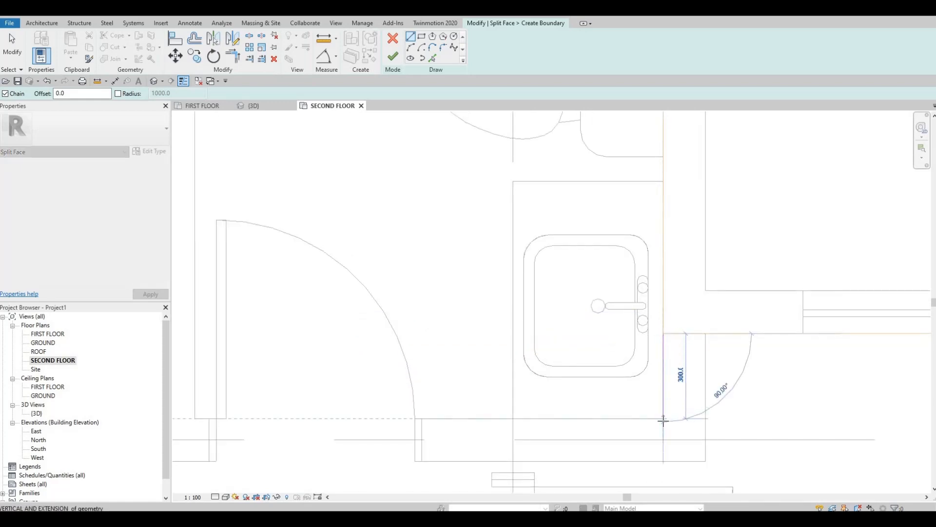
{"action": "left_click", "coordinate": [663, 418]}
Draw lines along the middle bathroom's bottom, left and top inner walls up to the existing slab edge, and finish its split face boundary.
{"action": "middle_click_drag", "start_coordinate": [377, 404], "coordinate": [602, 408]}
{"action": "left_click", "coordinate": [420, 422]}
{"action": "scroll", "coordinate": [426, 266], "scroll_direction": "down", "scroll_amount": 3}
{"action": "middle_click_drag", "start_coordinate": [440, 207], "coordinate": [428, 460]}
{"action": "scroll", "coordinate": [409, 193], "scroll_direction": "up", "scroll_amount": 2}
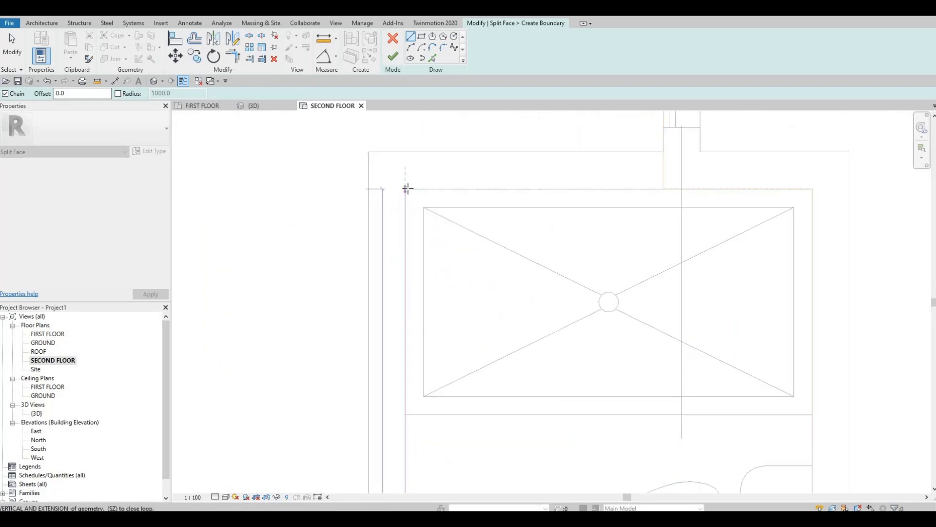
{"action": "left_click", "coordinate": [405, 188]}
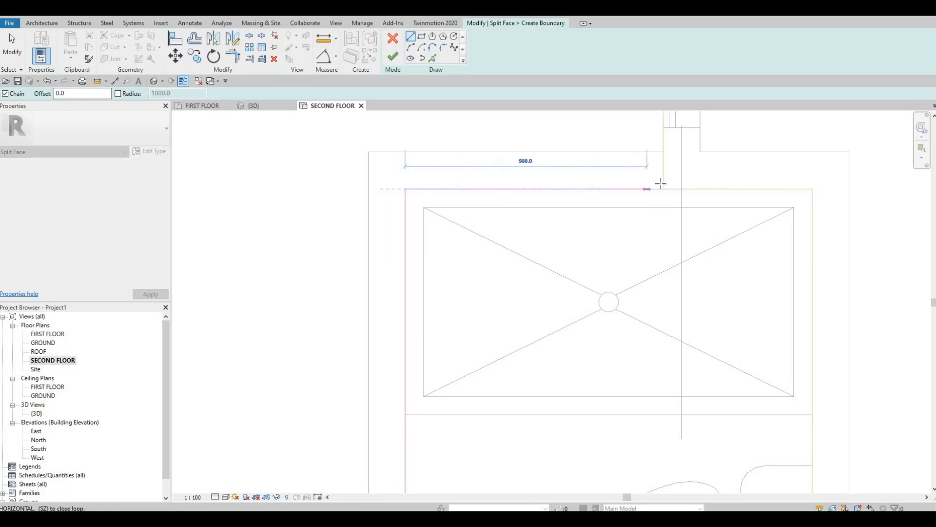
{"action": "key", "text": "Escape"}
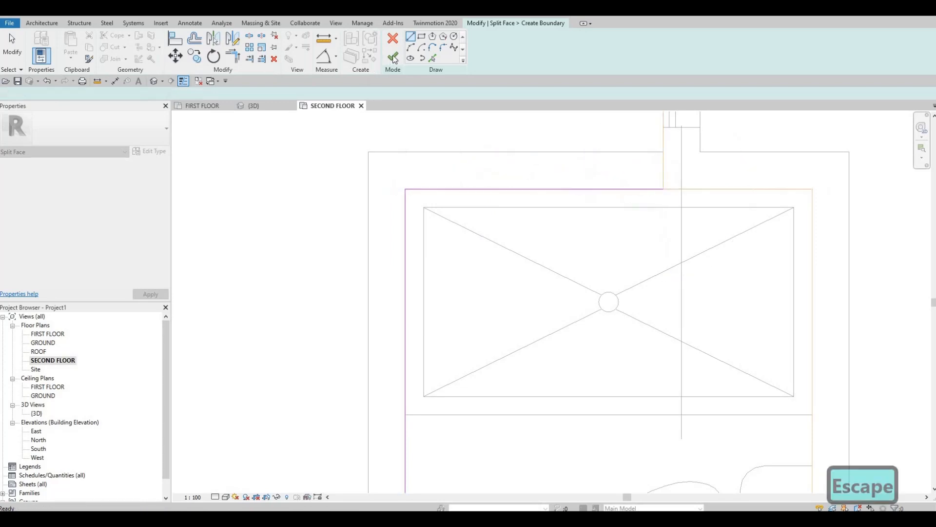
Start Split Face on FLOOR 4 and draw a line up the lower bathroom's left inner wall, from the exterior wall to the top corner.
{"action": "scroll", "coordinate": [530, 214], "scroll_direction": "down", "scroll_amount": 4}
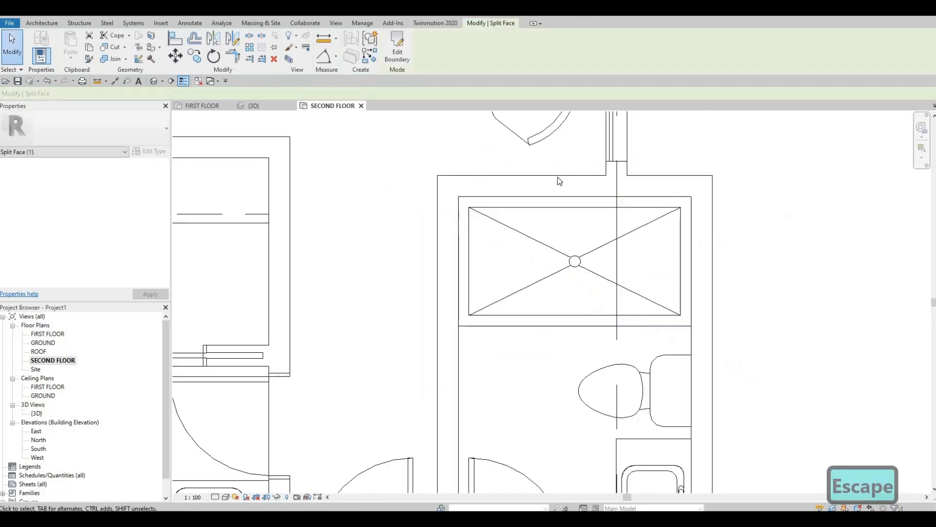
{"action": "scroll", "coordinate": [540, 334], "scroll_direction": "down", "scroll_amount": 2}
{"action": "middle_click_drag", "start_coordinate": [541, 334], "coordinate": [546, 190]}
{"action": "scroll", "coordinate": [542, 285], "scroll_direction": "down", "scroll_amount": 2}
{"action": "middle_click_drag", "start_coordinate": [547, 288], "coordinate": [542, 104]}
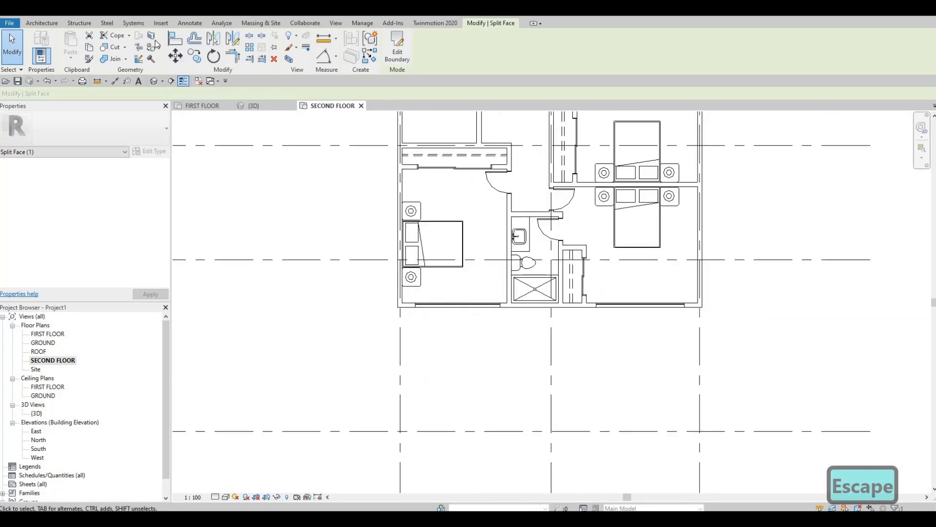
{"action": "left_click", "coordinate": [151, 36]}
{"action": "scroll", "coordinate": [585, 315], "scroll_direction": "up", "scroll_amount": 3}
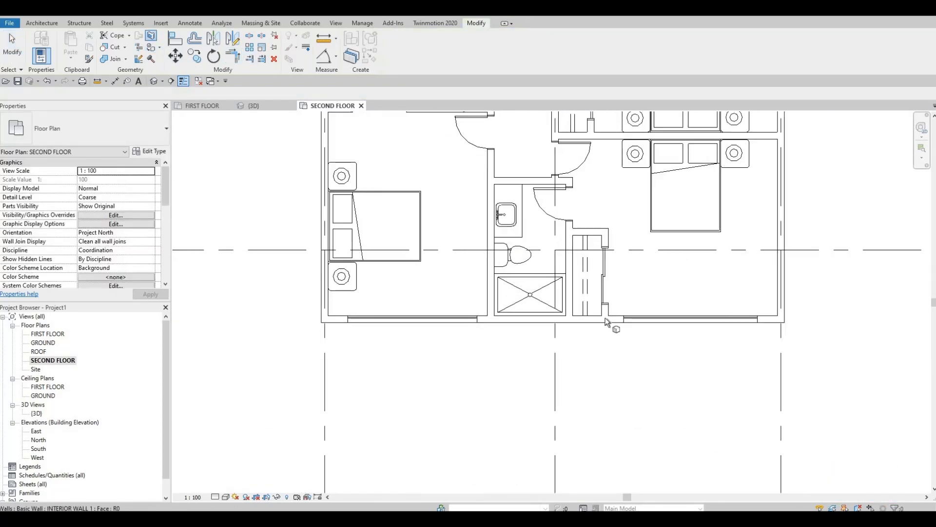
{"action": "left_click", "coordinate": [605, 318]}
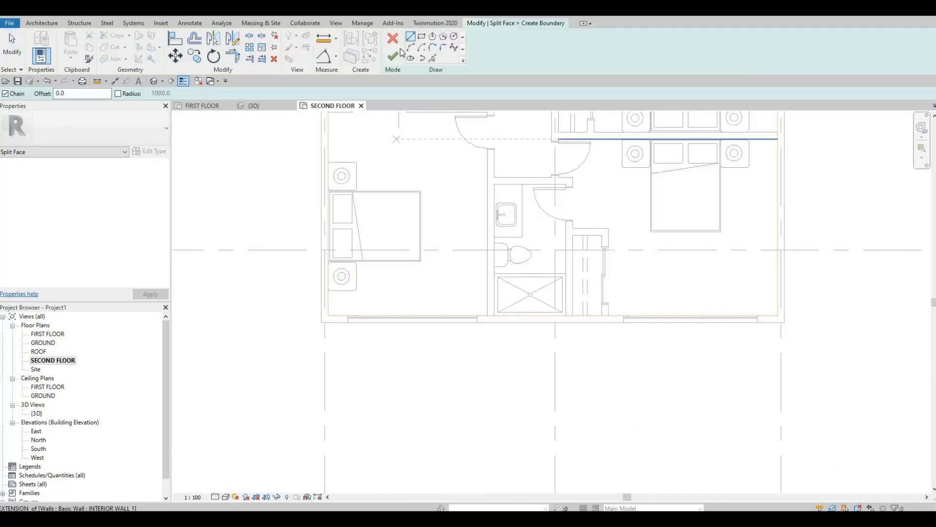
{"action": "scroll", "coordinate": [512, 307], "scroll_direction": "up", "scroll_amount": 5}
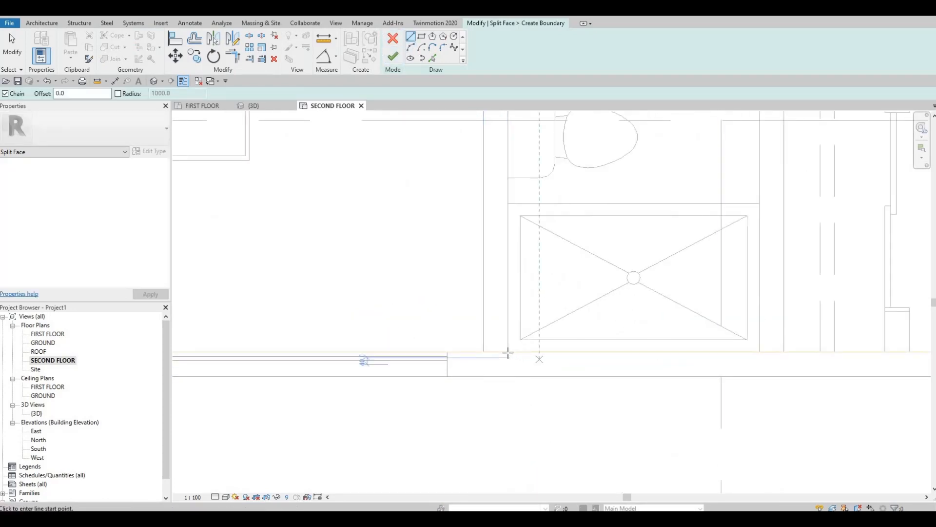
{"action": "left_click", "coordinate": [509, 351]}
{"action": "middle_click_drag", "start_coordinate": [505, 265], "coordinate": [489, 437]}
{"action": "scroll", "coordinate": [489, 437], "scroll_direction": "down", "scroll_amount": 1}
{"action": "middle_click_drag", "start_coordinate": [495, 195], "coordinate": [489, 319]}
{"action": "left_click", "coordinate": [481, 242]}
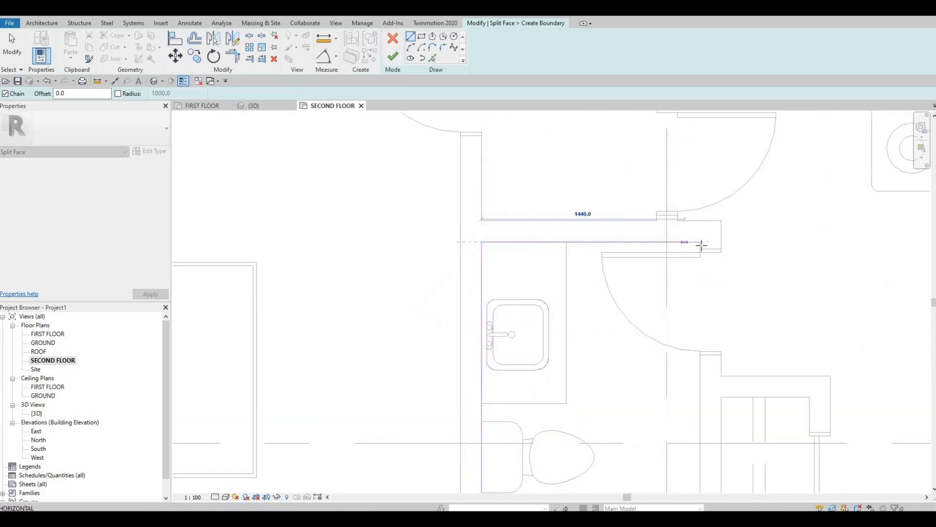
Draw lines along the lower bathroom's top and right inner walls, leave the exterior wall side open, and finish the split face boundary.
{"action": "left_click", "coordinate": [701, 244]}
{"action": "middle_click_drag", "start_coordinate": [710, 323], "coordinate": [639, 391]}
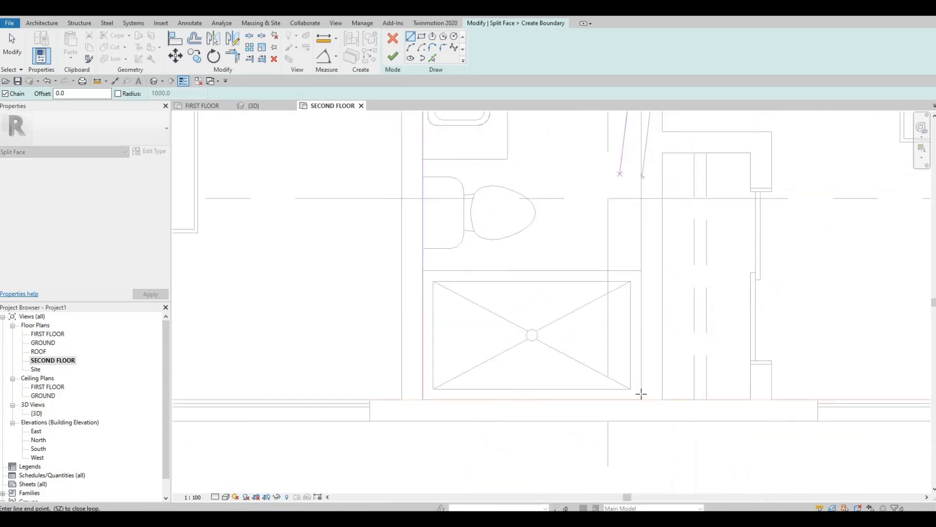
{"action": "scroll", "coordinate": [643, 400], "scroll_direction": "up", "scroll_amount": 1}
{"action": "key", "text": "Escape"}
{"action": "key", "text": "Escape"}
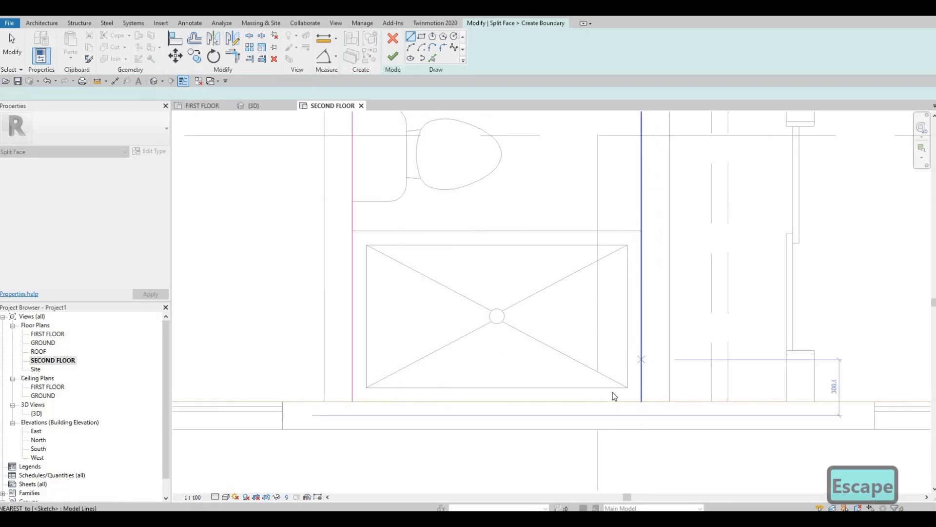
{"action": "scroll", "coordinate": [612, 393], "scroll_direction": "down", "scroll_amount": 2}
{"action": "scroll", "coordinate": [609, 377], "scroll_direction": "down", "scroll_amount": 1}
{"action": "middle_click_drag", "start_coordinate": [609, 377], "coordinate": [592, 448]}
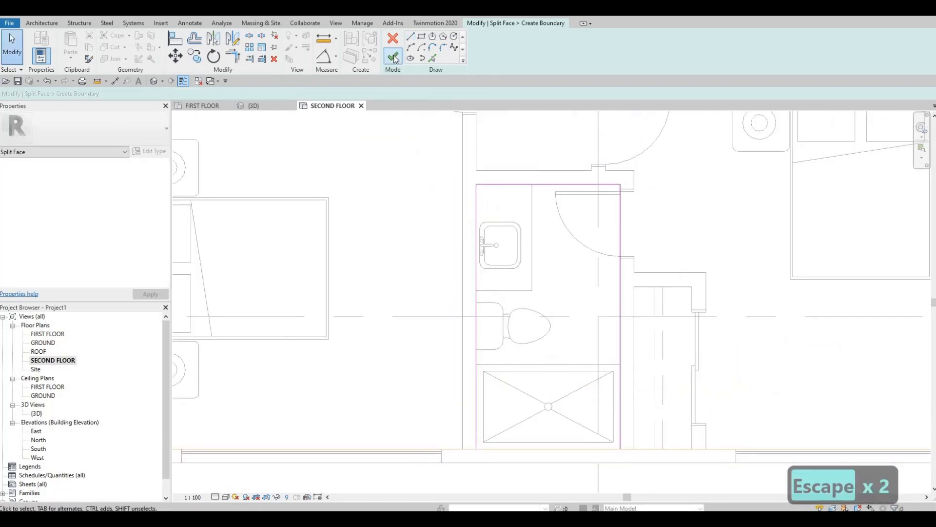
{"action": "left_click", "coordinate": [394, 57]}
{"action": "scroll", "coordinate": [547, 230], "scroll_direction": "down", "scroll_amount": 2}
{"action": "scroll", "coordinate": [513, 252], "scroll_direction": "down", "scroll_amount": 3}
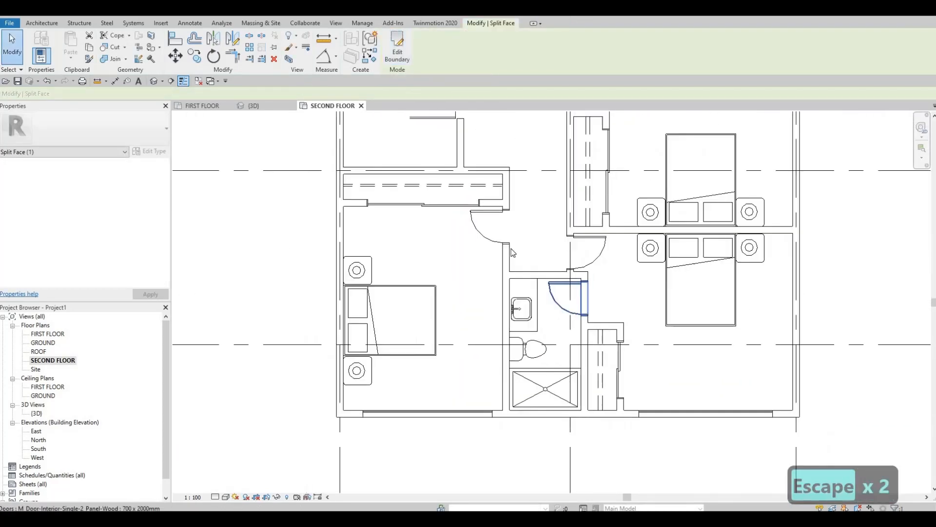
{"action": "key", "text": "Escape"}
{"action": "key", "text": "Escape"}
{"action": "scroll", "coordinate": [511, 254], "scroll_direction": "down", "scroll_amount": 1}
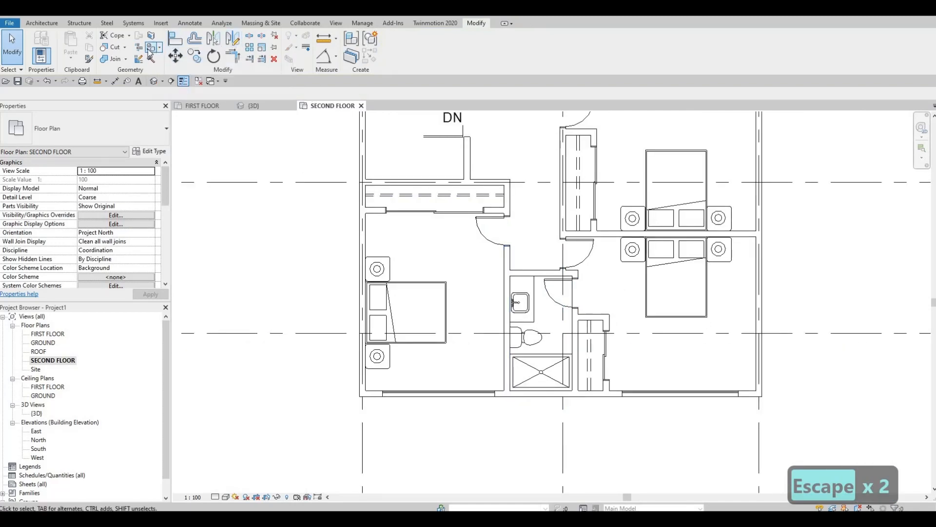
Start the Paint tool and look through the project materials for a floor finish suited to the bathrooms.
{"action": "left_click", "coordinate": [154, 53]}
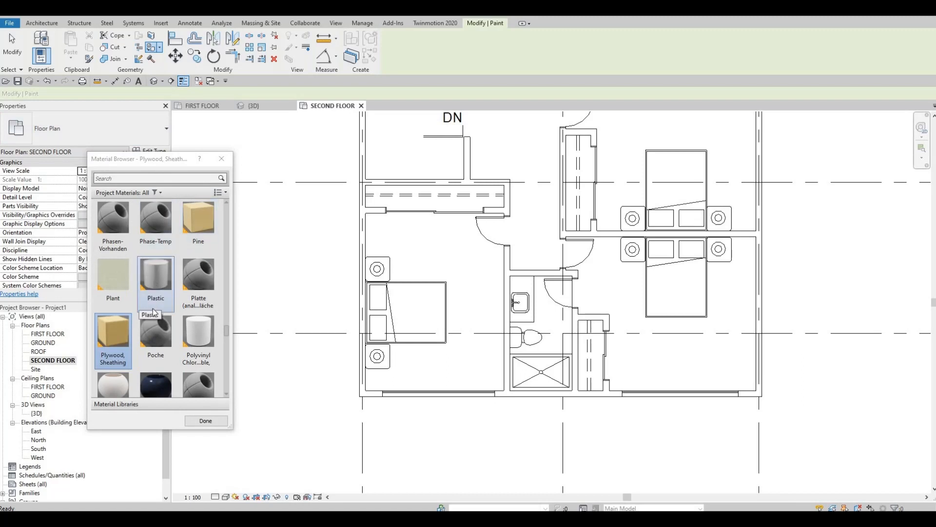
{"action": "scroll", "coordinate": [155, 325], "scroll_direction": "down", "scroll_amount": 5}
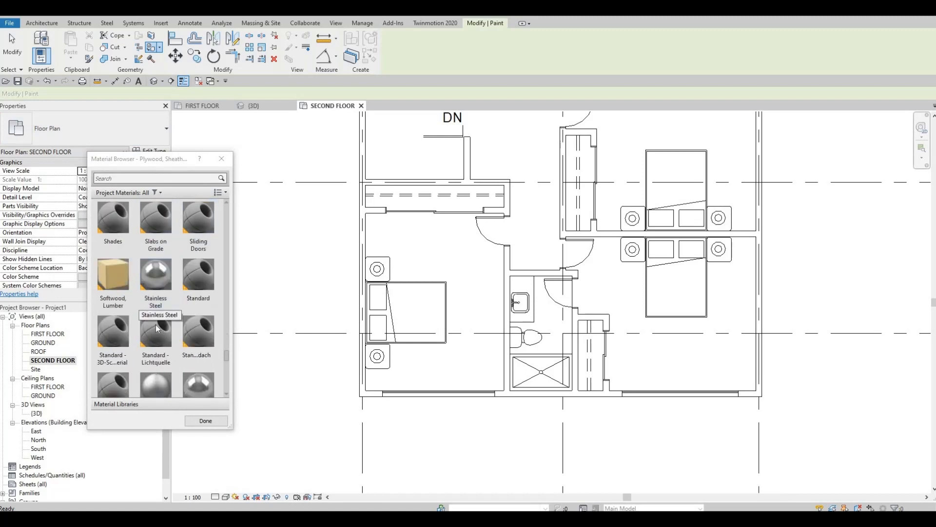
{"action": "scroll", "coordinate": [156, 324], "scroll_direction": "down", "scroll_amount": 5}
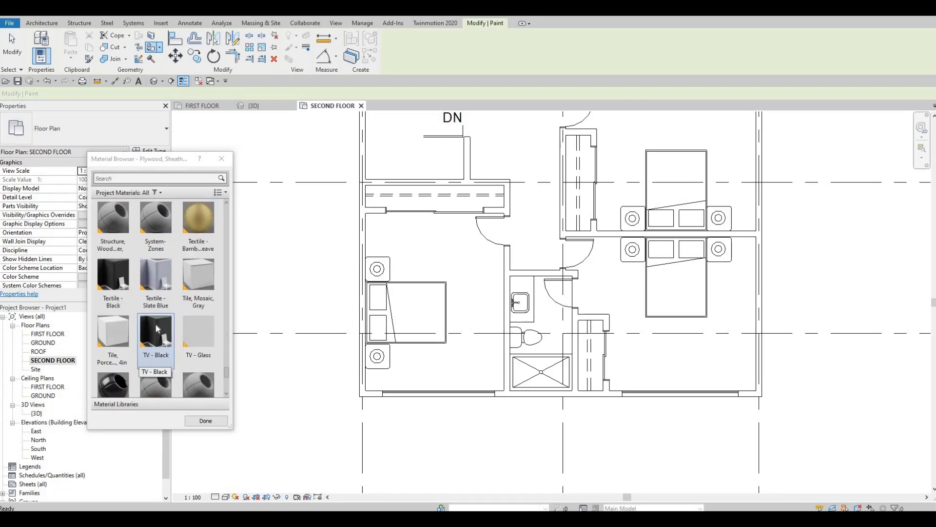
{"action": "scroll", "coordinate": [155, 323], "scroll_direction": "down", "scroll_amount": 5}
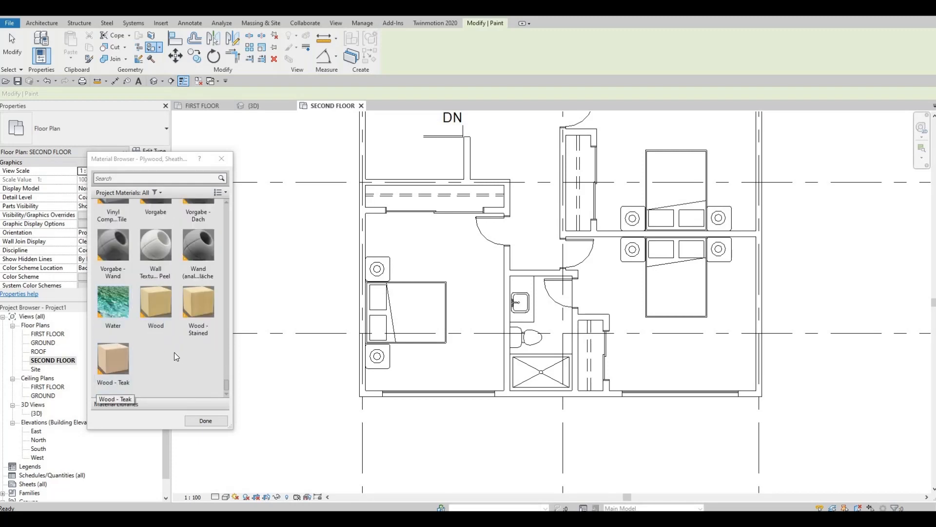
{"action": "scroll", "coordinate": [173, 352], "scroll_direction": "up", "scroll_amount": 2}
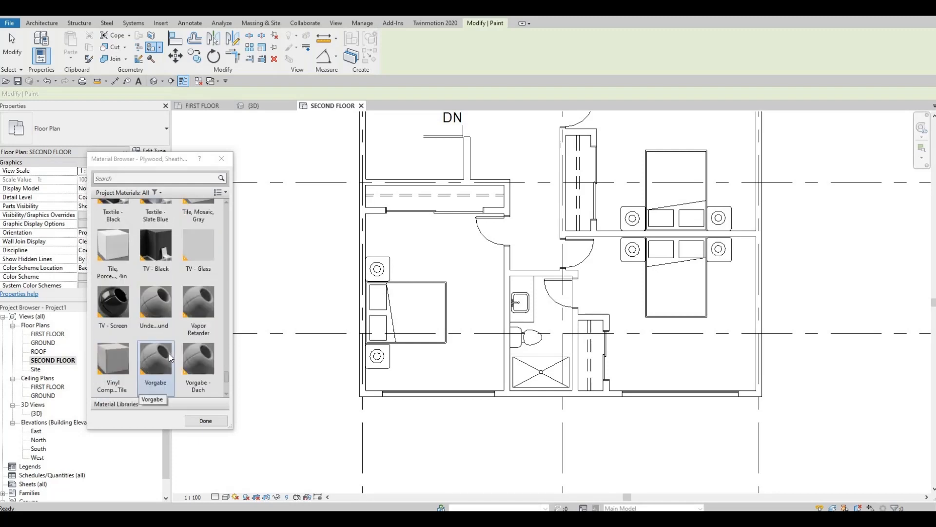
{"action": "scroll", "coordinate": [165, 352], "scroll_direction": "up", "scroll_amount": 3}
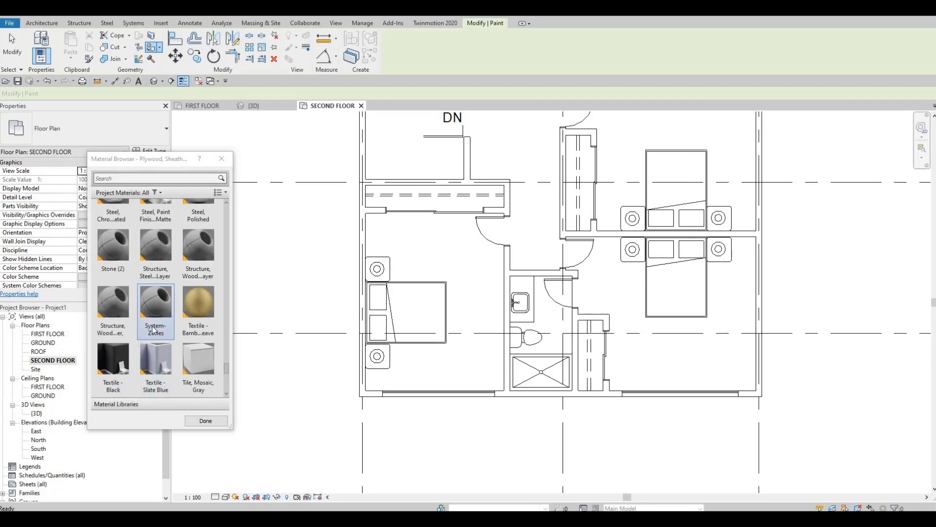
{"action": "scroll", "coordinate": [154, 330], "scroll_direction": "up", "scroll_amount": 4}
{"action": "scroll", "coordinate": [154, 330], "scroll_direction": "up", "scroll_amount": 8}
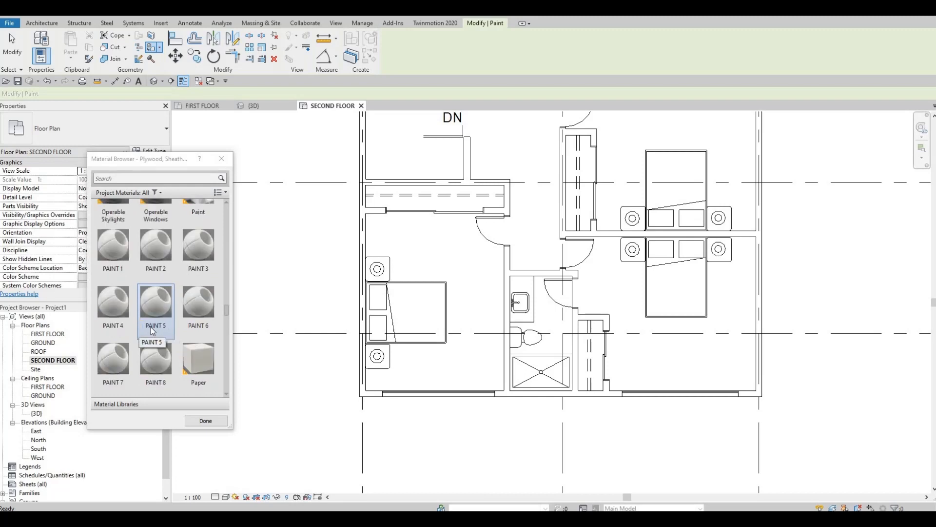
{"action": "scroll", "coordinate": [219, 195], "scroll_direction": "up", "scroll_amount": 1}
Filter the project materials by Stone, return the filter to all categories, and move the Material Browser beside the plan.
{"action": "left_click", "coordinate": [219, 193]}
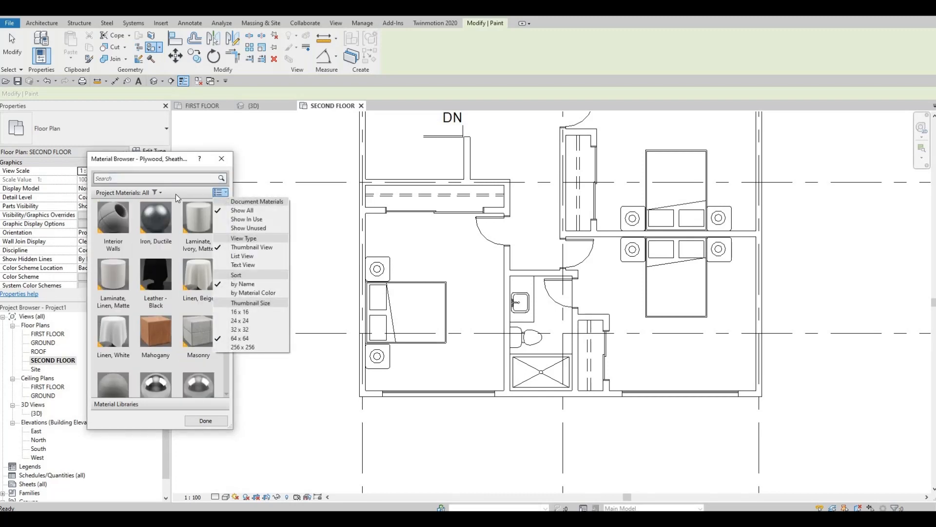
{"action": "left_click", "coordinate": [157, 189]}
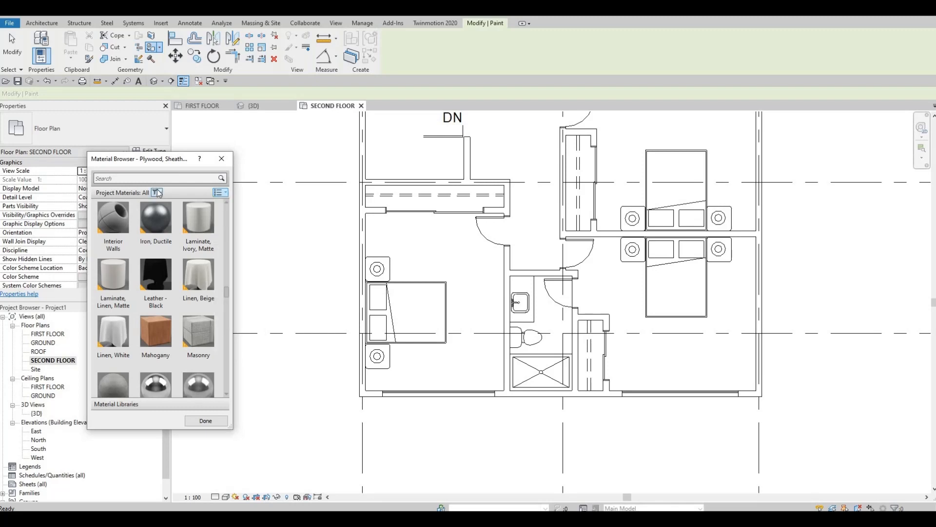
{"action": "left_click", "coordinate": [157, 193]}
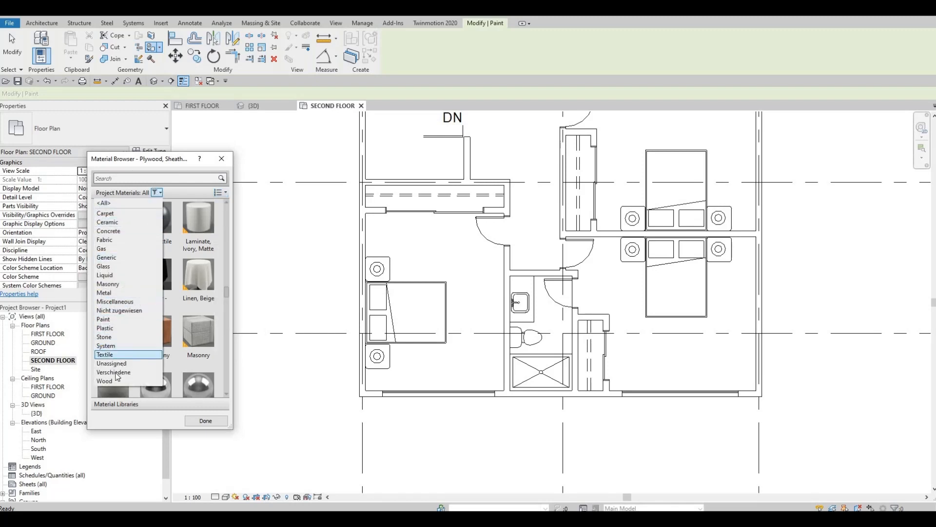
{"action": "left_click", "coordinate": [119, 337]}
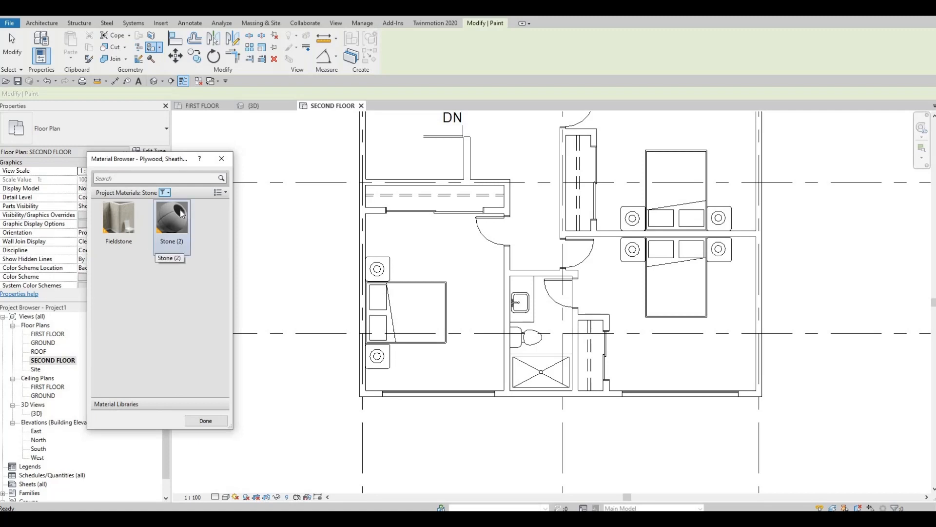
{"action": "left_click", "coordinate": [166, 192]}
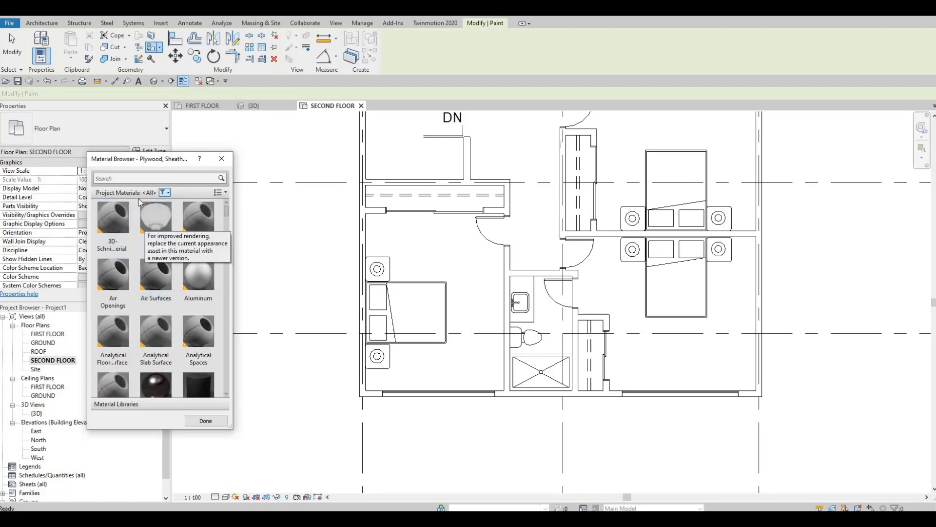
{"action": "left_click", "coordinate": [252, 378]}
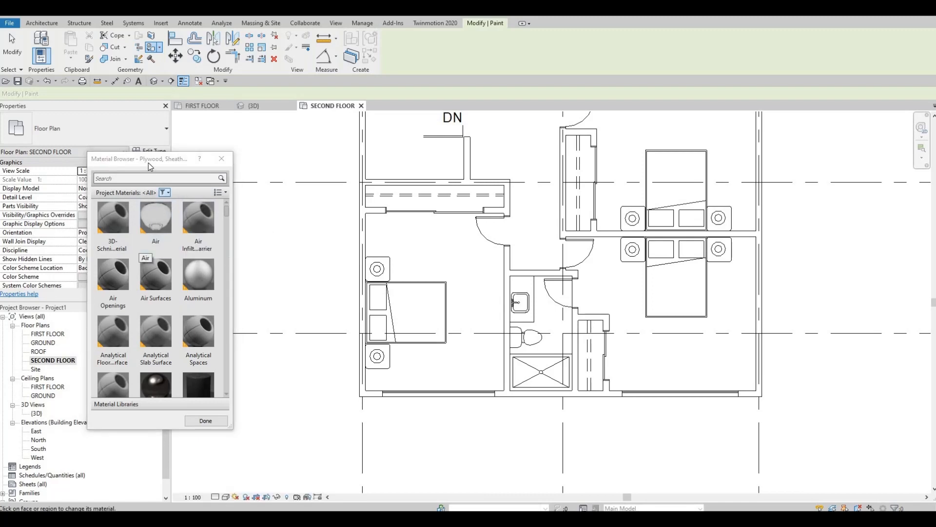
{"action": "left_click_drag", "start_coordinate": [148, 161], "coordinate": [231, 127]}
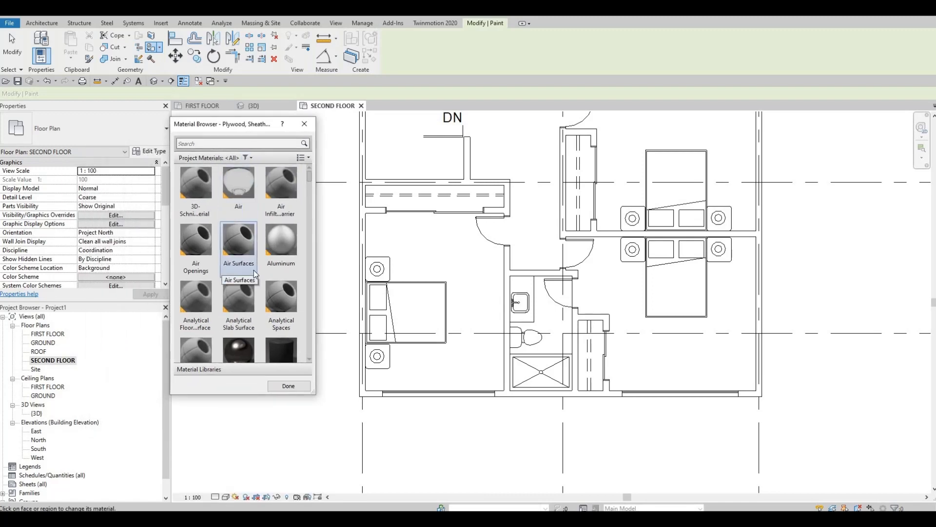
Paint the lower bathroom's split floor region on FLOOR 4 with the Carpet material.
{"action": "scroll", "coordinate": [254, 270], "scroll_direction": "down", "scroll_amount": 3}
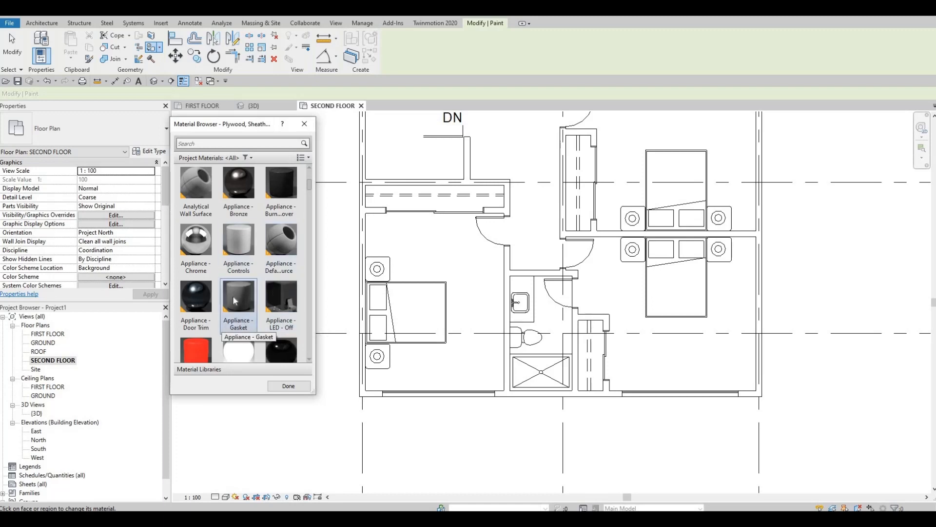
{"action": "scroll", "coordinate": [244, 318], "scroll_direction": "down", "scroll_amount": 3}
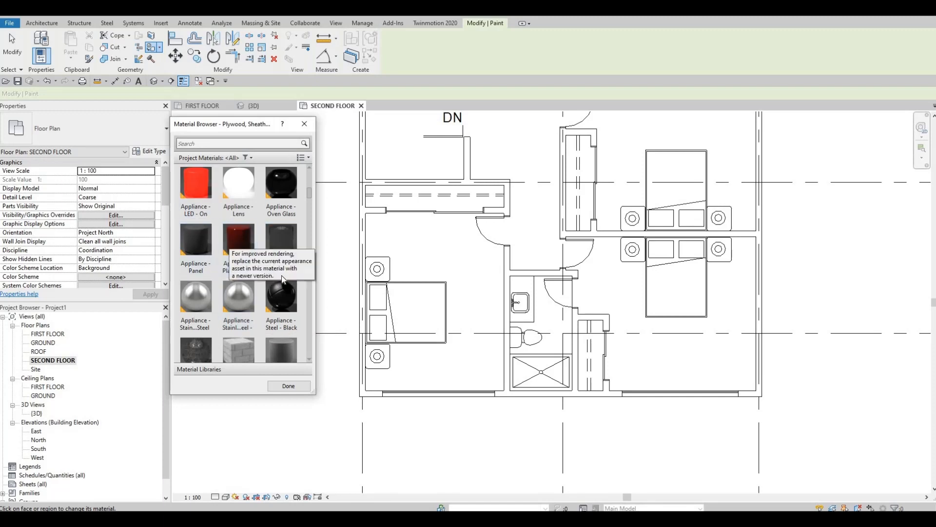
{"action": "scroll", "coordinate": [283, 307], "scroll_direction": "down", "scroll_amount": 3}
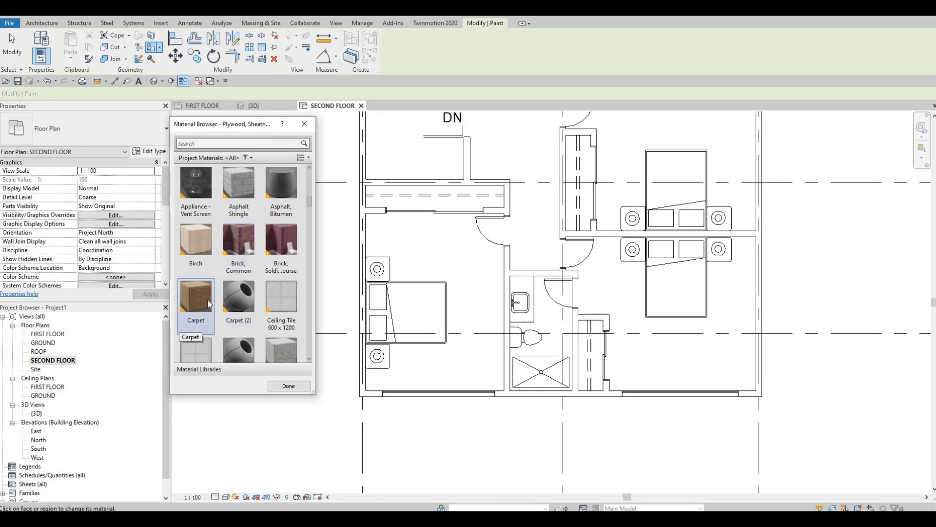
{"action": "left_click", "coordinate": [566, 309]}
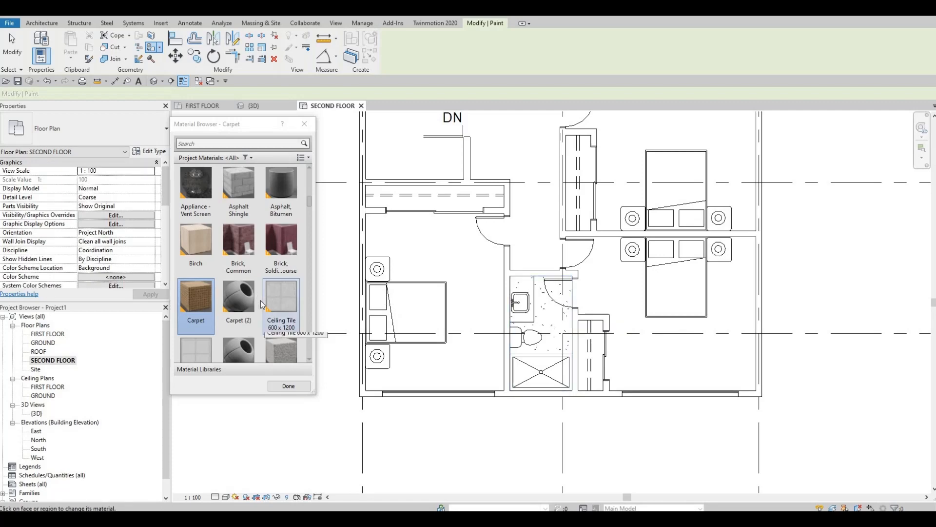
Paint the upper-left bathroom's floor region with Ceiling Tile 600 x 1200 and the upper-right bathroom's with Ceiling Tile 600 x 600.
{"action": "left_click", "coordinate": [281, 303]}
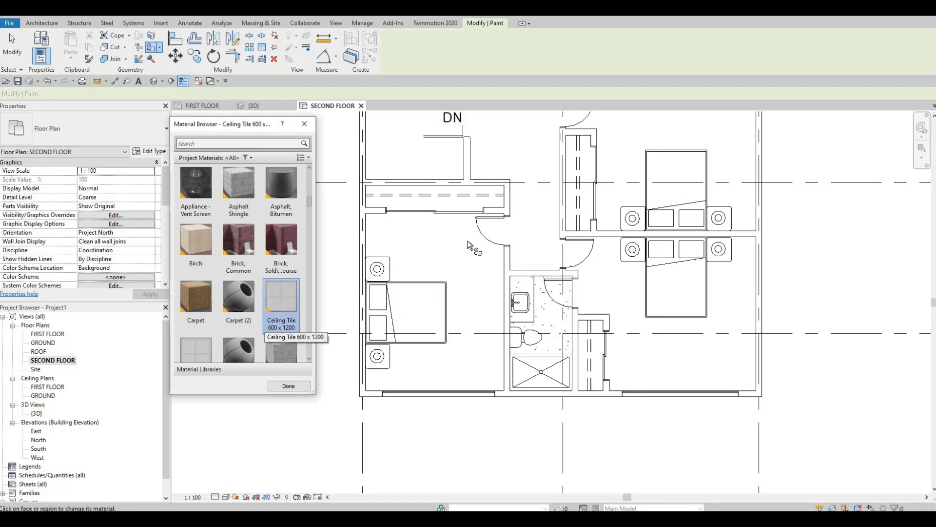
{"action": "middle_click_drag", "start_coordinate": [472, 203], "coordinate": [503, 337]}
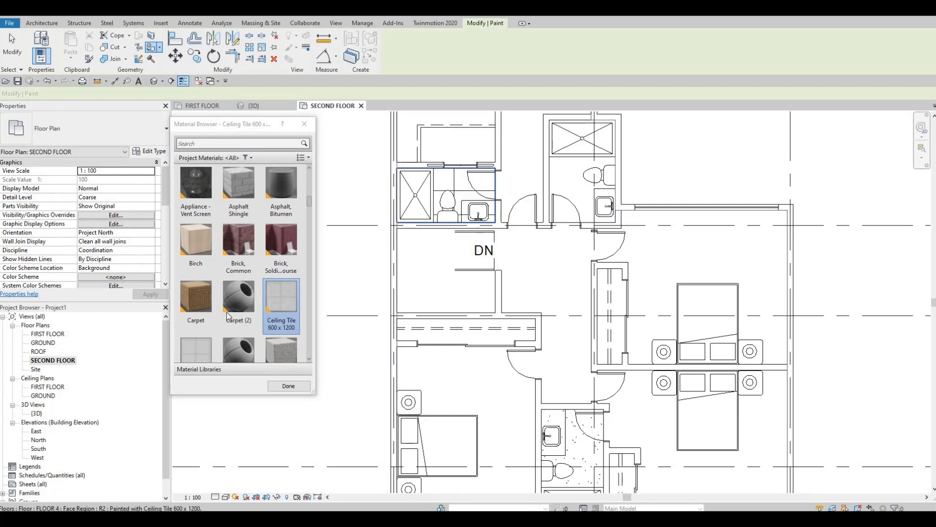
{"action": "scroll", "coordinate": [237, 315], "scroll_direction": "down", "scroll_amount": 3}
{"action": "left_click", "coordinate": [210, 200]}
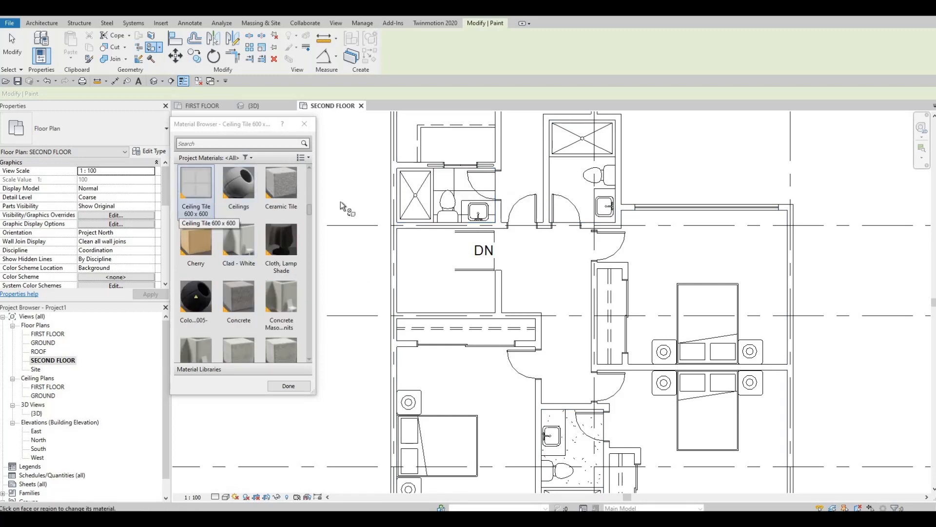
{"action": "left_click", "coordinate": [577, 192]}
{"action": "scroll", "coordinate": [496, 231], "scroll_direction": "down", "scroll_amount": 3}
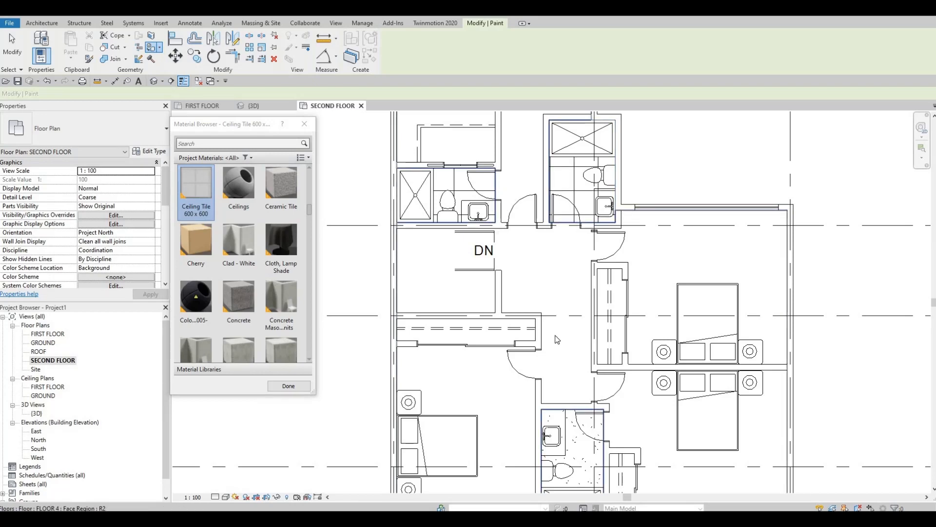
{"action": "key", "text": "Escape"}
Examine the surface patterns of the painted bathroom floors across the second-floor plan.
{"action": "scroll", "coordinate": [505, 350], "scroll_direction": "down", "scroll_amount": 2}
{"action": "middle_click_drag", "start_coordinate": [505, 350], "coordinate": [462, 321]}
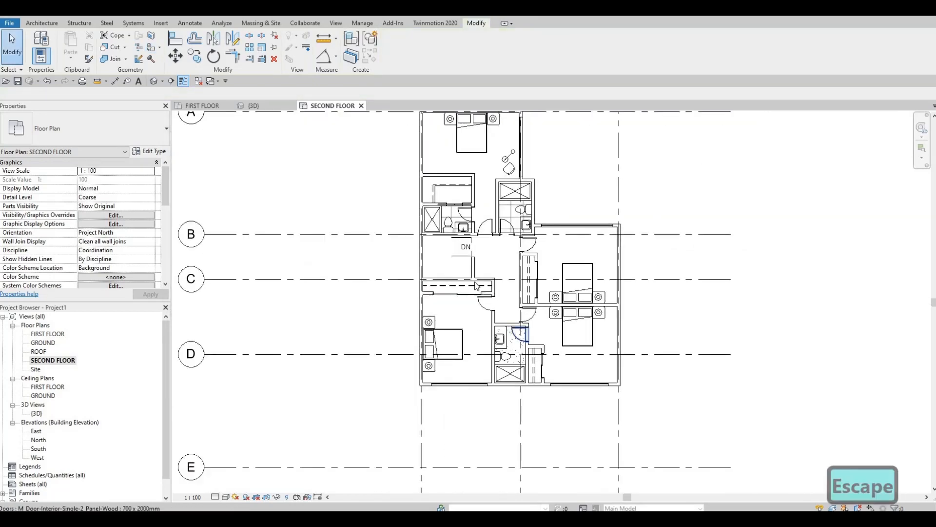
{"action": "scroll", "coordinate": [523, 209], "scroll_direction": "up", "scroll_amount": 3}
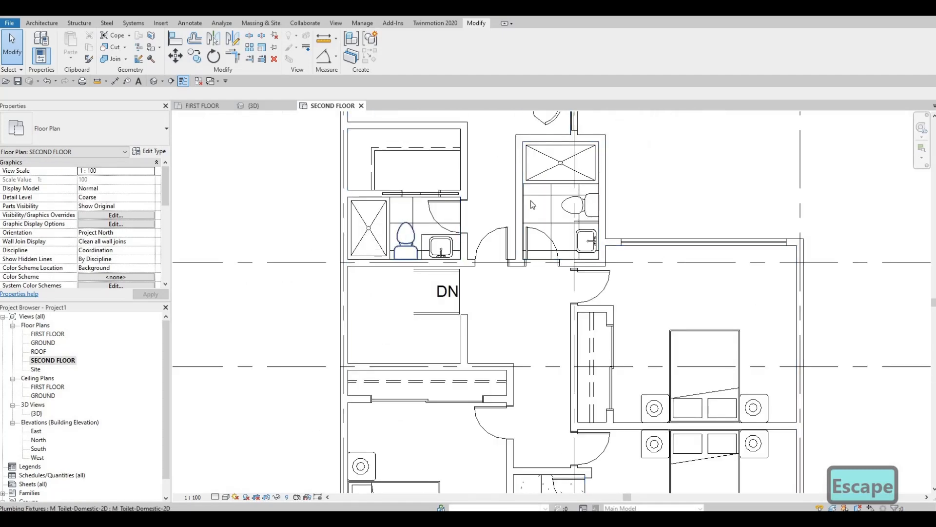
{"action": "scroll", "coordinate": [536, 312], "scroll_direction": "down", "scroll_amount": 2}
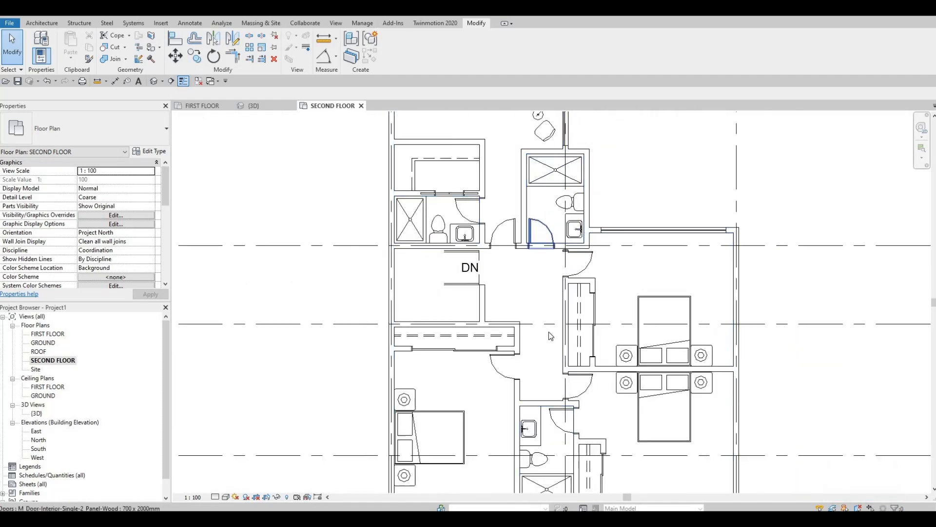
{"action": "mouse_move", "coordinate": [544, 361]}
{"action": "middle_mouse_down"}
{"action": "mouse_move", "coordinate": [540, 284]}
{"action": "mouse_move", "coordinate": [532, 374]}
{"action": "middle_mouse_up"}
{"action": "scroll", "coordinate": [539, 285], "scroll_direction": "up", "scroll_amount": 3}
{"action": "scroll", "coordinate": [531, 374], "scroll_direction": "down", "scroll_amount": 3}
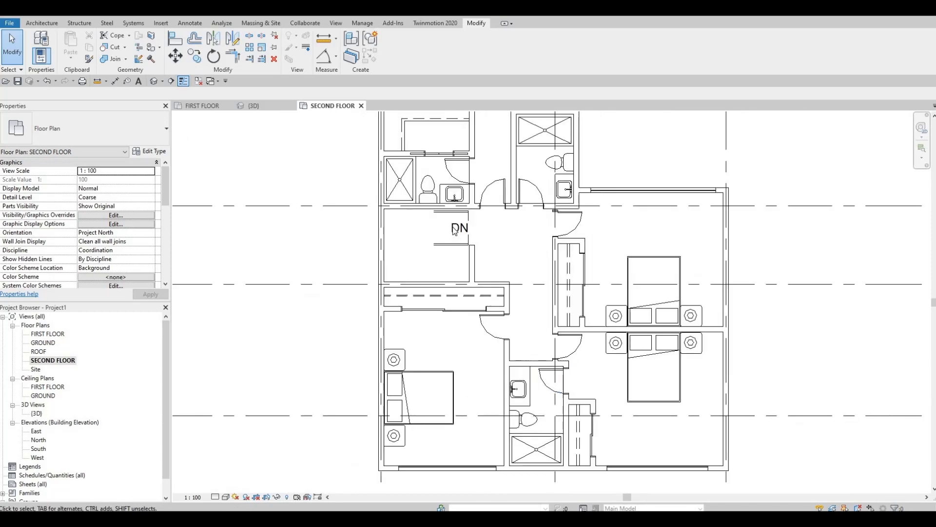
{"action": "middle_click_drag", "start_coordinate": [461, 218], "coordinate": [461, 268]}
{"action": "scroll", "coordinate": [466, 222], "scroll_direction": "up", "scroll_amount": 2}
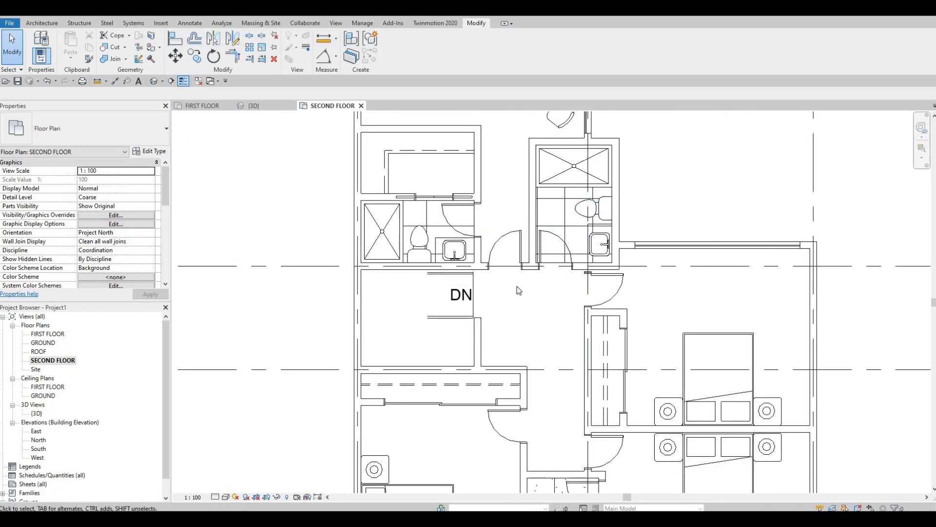
{"action": "middle_click_drag", "start_coordinate": [490, 237], "coordinate": [481, 222]}
{"action": "middle_click_drag", "start_coordinate": [499, 273], "coordinate": [477, 215]}
{"action": "scroll", "coordinate": [476, 215], "scroll_direction": "down", "scroll_amount": 2}
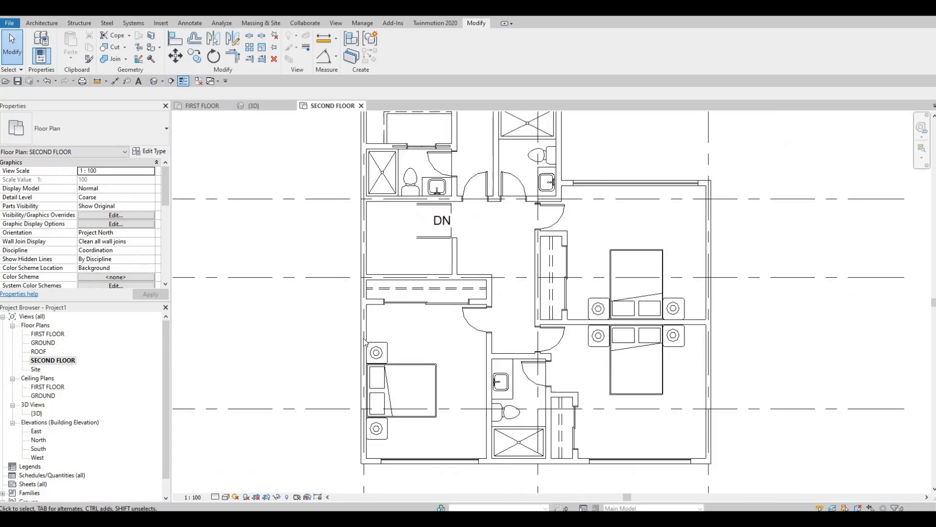
View the painted floors in the Consistent Colors visual style and return the plan to Hidden Line.
{"action": "left_click", "coordinate": [225, 497]}
{"action": "left_click", "coordinate": [253, 468]}
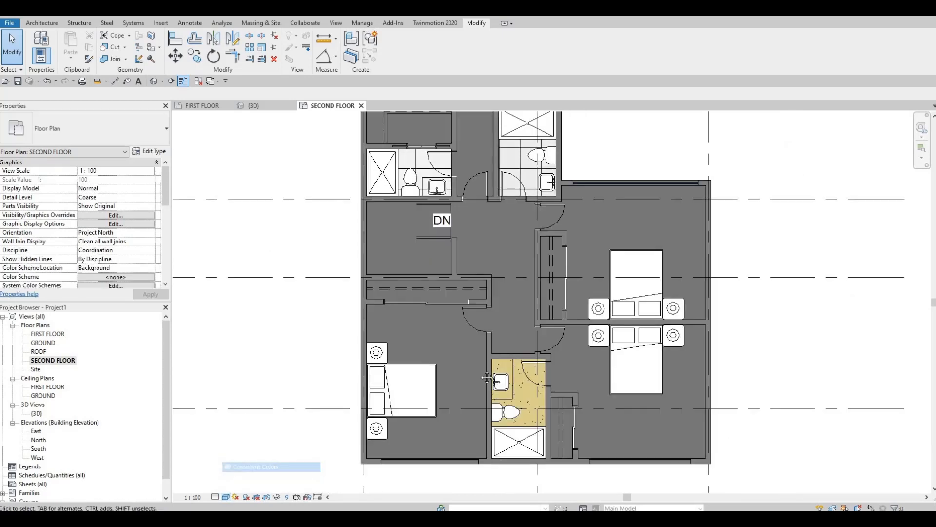
{"action": "middle_click_drag", "start_coordinate": [493, 326], "coordinate": [486, 378]}
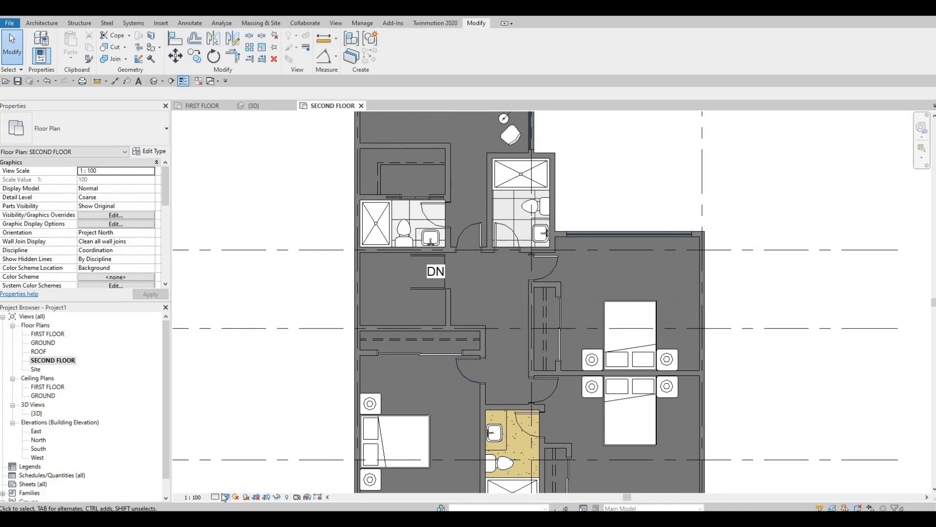
{"action": "left_click", "coordinate": [225, 497]}
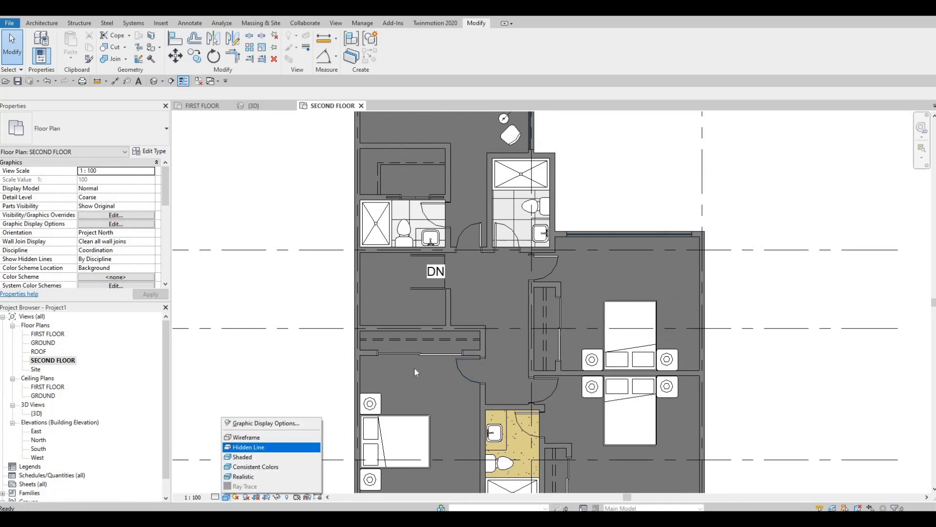
{"action": "middle_click_drag", "start_coordinate": [474, 296], "coordinate": [494, 229]}
{"action": "key", "text": "Escape"}
Look over the bedrooms and bathrooms of the second-floor plan for missing walls and furniture.
{"action": "scroll", "coordinate": [433, 218], "scroll_direction": "down", "scroll_amount": 1}
{"action": "middle_click_drag", "start_coordinate": [434, 217], "coordinate": [414, 265]}
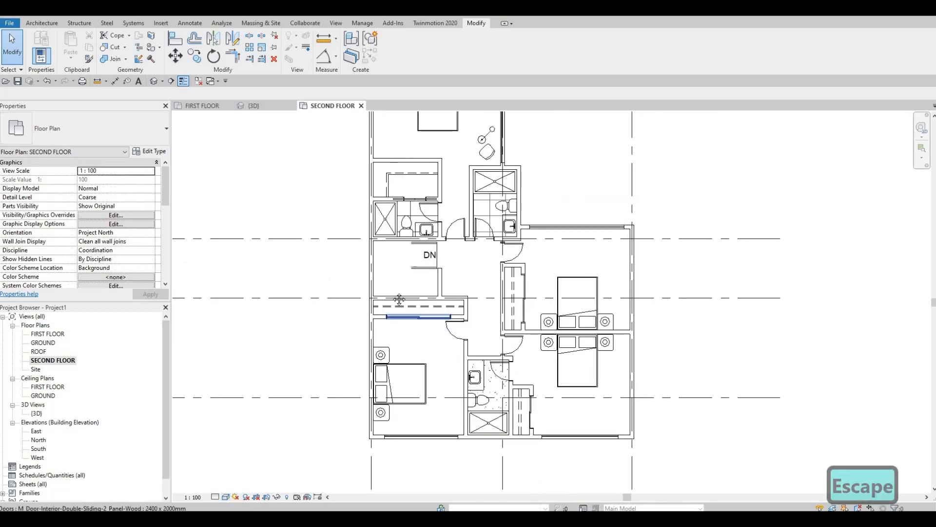
{"action": "scroll", "coordinate": [399, 299], "scroll_direction": "up", "scroll_amount": 2}
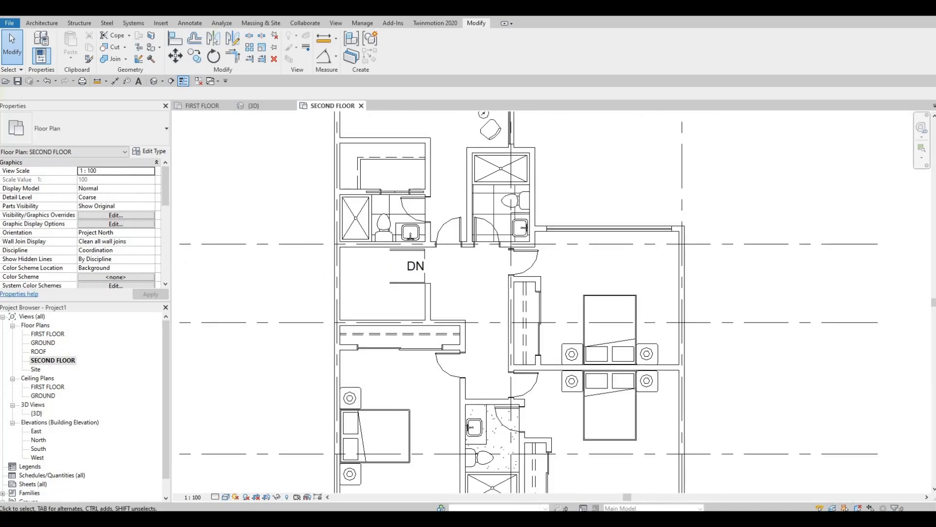
{"action": "scroll", "coordinate": [394, 298], "scroll_direction": "down", "scroll_amount": 3}
{"action": "middle_click_drag", "start_coordinate": [446, 288], "coordinate": [469, 319]}
{"action": "scroll", "coordinate": [421, 253], "scroll_direction": "up", "scroll_amount": 2}
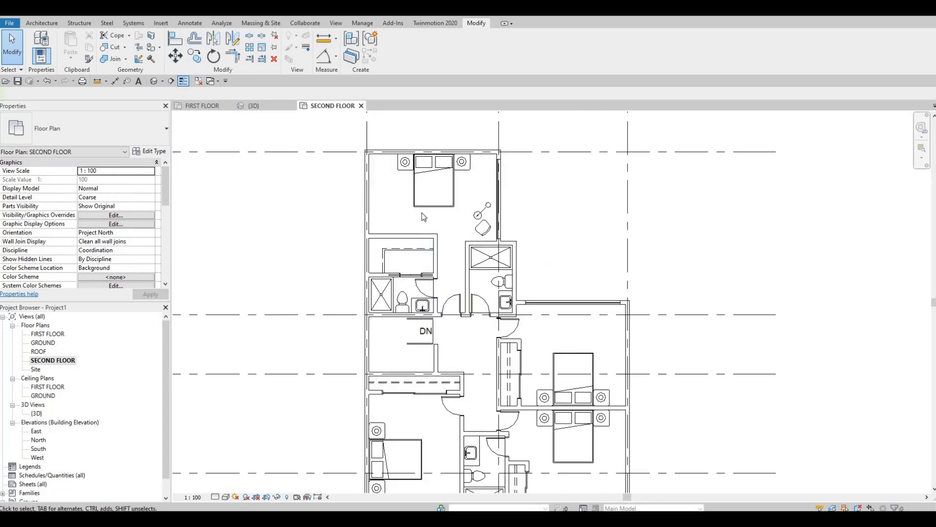
{"action": "middle_click_drag", "start_coordinate": [426, 227], "coordinate": [485, 232]}
{"action": "scroll", "coordinate": [454, 247], "scroll_direction": "up", "scroll_amount": 2}
{"action": "middle_click_drag", "start_coordinate": [504, 285], "coordinate": [496, 253]}
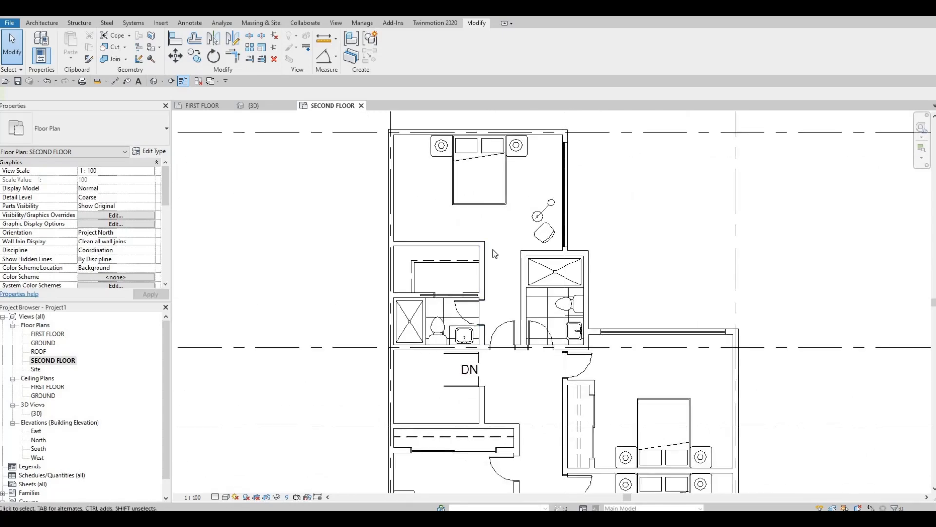
{"action": "scroll", "coordinate": [495, 253], "scroll_direction": "down", "scroll_amount": 1}
{"action": "middle_click_drag", "start_coordinate": [510, 304], "coordinate": [485, 244]}
{"action": "middle_click_drag", "start_coordinate": [519, 369], "coordinate": [474, 309]}
{"action": "scroll", "coordinate": [474, 310], "scroll_direction": "down", "scroll_amount": 1}
{"action": "middle_click_drag", "start_coordinate": [411, 380], "coordinate": [446, 313]}
{"action": "scroll", "coordinate": [474, 303], "scroll_direction": "up", "scroll_amount": 2}
{"action": "middle_click_drag", "start_coordinate": [499, 292], "coordinate": [508, 327]}
{"action": "scroll", "coordinate": [503, 303], "scroll_direction": "up", "scroll_amount": 1}
{"action": "scroll", "coordinate": [500, 323], "scroll_direction": "up", "scroll_amount": 1}
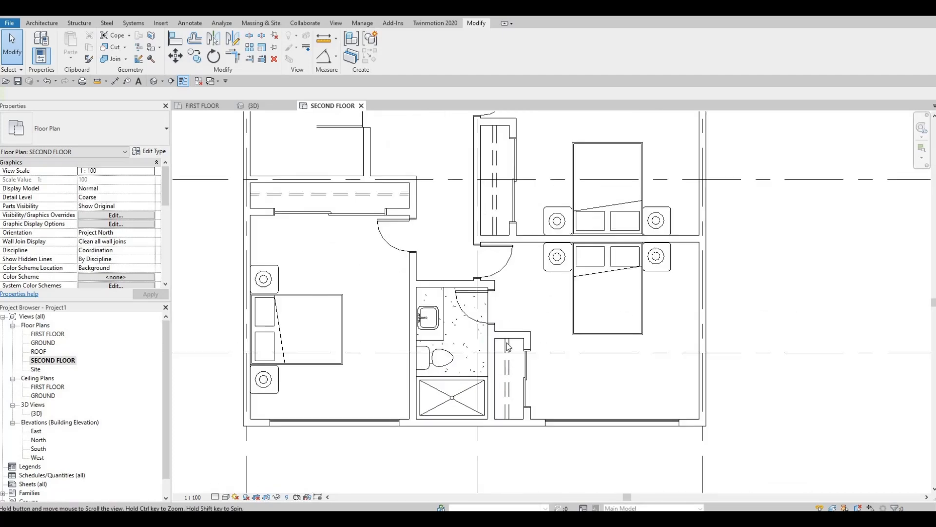
{"action": "middle_click_drag", "start_coordinate": [534, 291], "coordinate": [519, 337]}
{"action": "scroll", "coordinate": [518, 336], "scroll_direction": "down", "scroll_amount": 1}
{"action": "middle_click_drag", "start_coordinate": [563, 270], "coordinate": [565, 376]}
{"action": "scroll", "coordinate": [577, 354], "scroll_direction": "down", "scroll_amount": 1}
{"action": "middle_click_drag", "start_coordinate": [574, 472], "coordinate": [585, 313]}
{"action": "scroll", "coordinate": [617, 360], "scroll_direction": "down", "scroll_amount": 1}
Shorten the curtain wall in the lower-right bedroom's bottom exterior wall from its right end to about 2200 mm.
{"action": "scroll", "coordinate": [622, 353], "scroll_direction": "up", "scroll_amount": 4}
{"action": "middle_click_drag", "start_coordinate": [622, 353], "coordinate": [649, 343]}
{"action": "scroll", "coordinate": [649, 342], "scroll_direction": "up", "scroll_amount": 2}
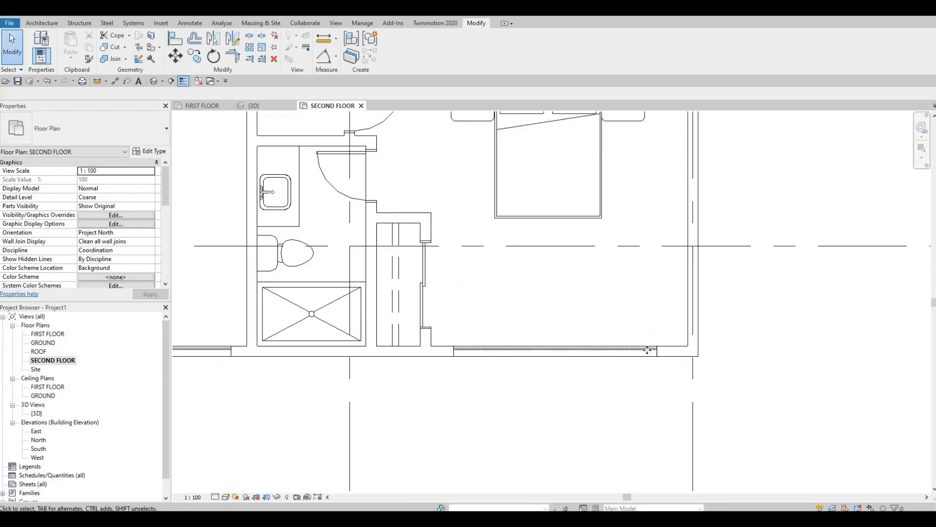
{"action": "left_click", "coordinate": [658, 352]}
{"action": "left_click_drag", "start_coordinate": [658, 352], "coordinate": [608, 351]}
{"action": "key", "text": "Escape"}
{"action": "key", "text": "Escape"}
Draw an EXTERIOR WALL 1 stub about 775 mm long into the lower-right bedroom from the curtain wall's right end.
{"action": "left_click", "coordinate": [626, 353]}
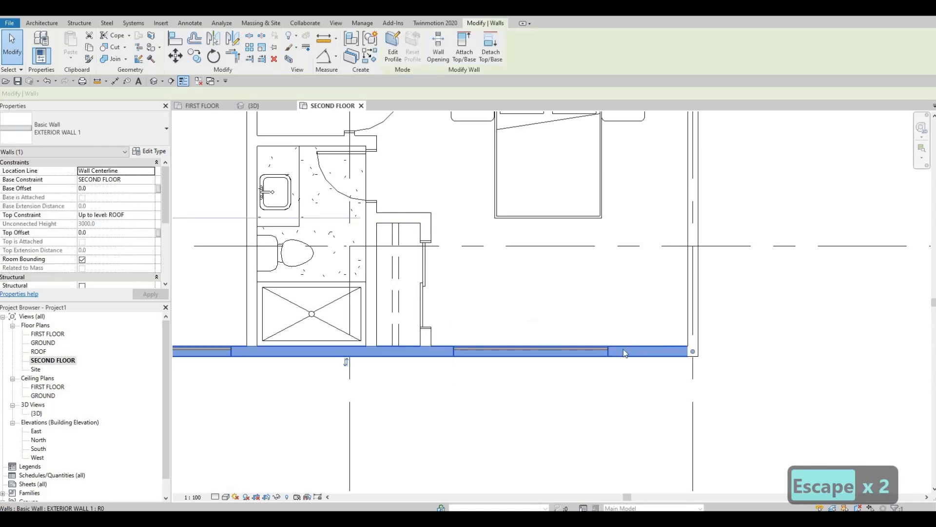
{"action": "key", "text": "c"}
{"action": "key", "text": "s"}
{"action": "left_click", "coordinate": [609, 346]}
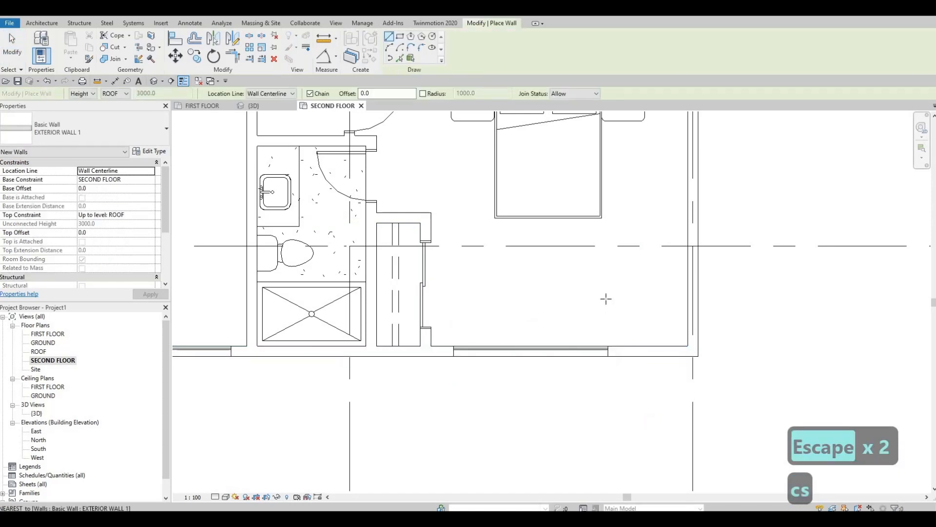
{"action": "left_click", "coordinate": [610, 323]}
{"action": "key", "text": "Escape"}
{"action": "key", "text": "Escape"}
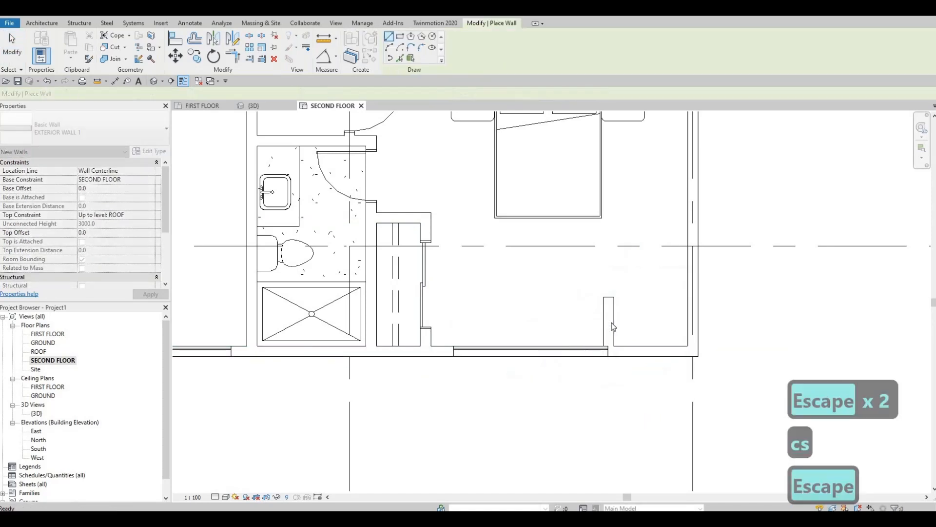
Nudge the short wall to the right, clear of the curtain wall's end, to 2730 mm from the closet wall.
{"action": "left_click", "coordinate": [615, 314]}
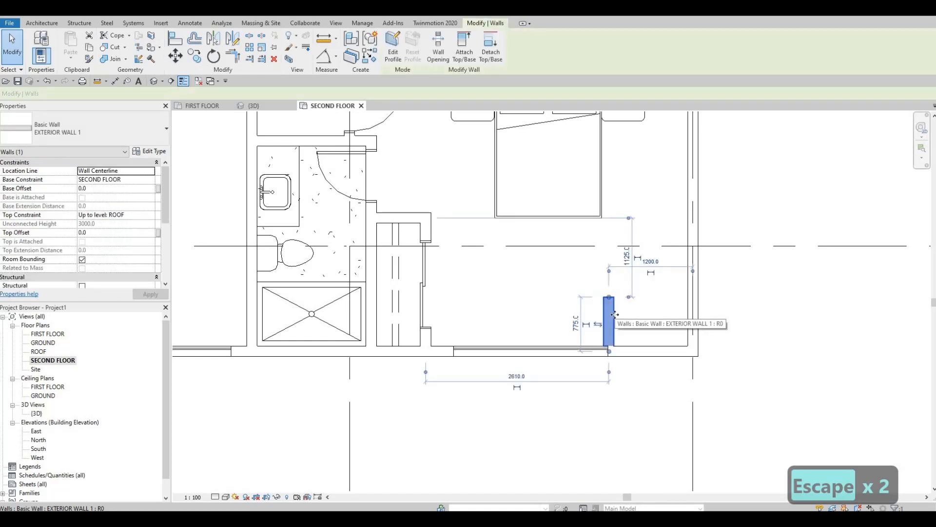
{"action": "key", "text": "Right"}
{"action": "key", "text": "Right"}
{"action": "key", "text": "Right"}
{"action": "key", "text": "Right"}
{"action": "key", "text": "Right"}
{"action": "key", "text": "Right"}
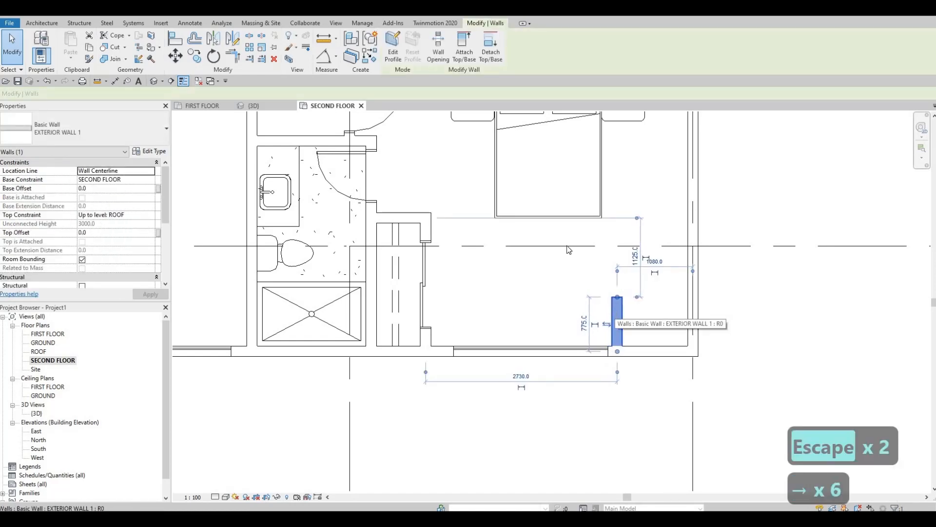
{"action": "key", "text": "Escape"}
{"action": "key", "text": "Escape"}
Move both ends of the lower-right bedroom's curtain wall slightly toward the closet, making the curtain wall a little shorter.
{"action": "left_click", "coordinate": [456, 352]}
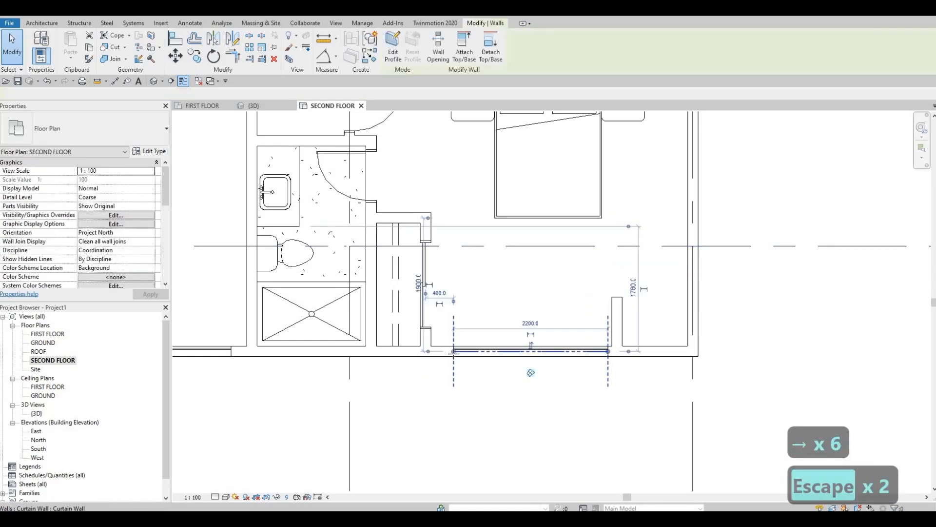
{"action": "left_click_drag", "start_coordinate": [453, 352], "coordinate": [512, 351]}
{"action": "mouse_move", "coordinate": [591, 352]}
{"action": "left_mouse_down"}
{"action": "mouse_move", "coordinate": [604, 351]}
{"action": "mouse_move", "coordinate": [595, 354]}
{"action": "left_mouse_up"}
{"action": "key", "text": "Escape"}
{"action": "key", "text": "Escape"}
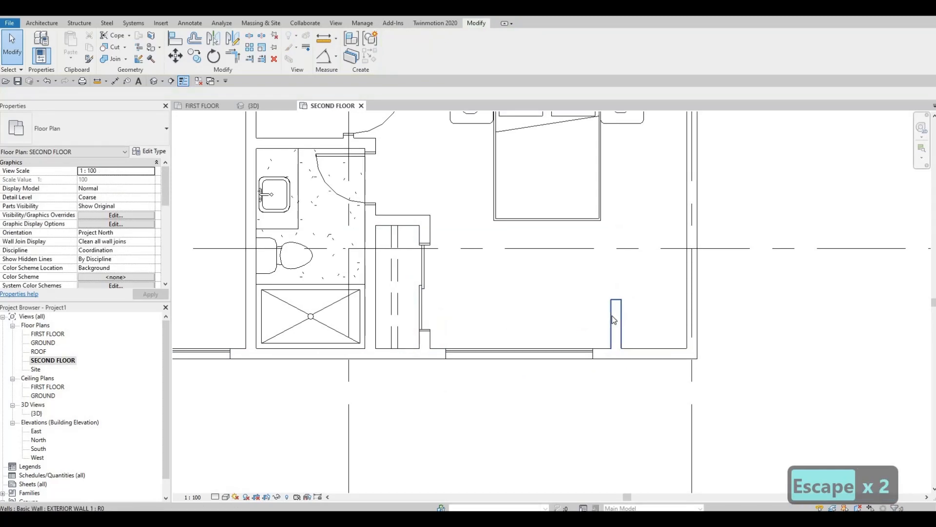
Nudge the short wall left toward the curtain wall's new end, to 1280 mm from the right exterior wall.
{"action": "left_click", "coordinate": [613, 315]}
{"action": "key", "text": "Left"}
{"action": "key", "text": "Left"}
{"action": "key", "text": "Left"}
{"action": "key", "text": "Left"}
{"action": "key", "text": "Left"}
{"action": "key", "text": "Left"}
{"action": "key", "text": "Left"}
{"action": "key", "text": "Left"}
{"action": "key", "text": "Left"}
{"action": "key", "text": "Left"}
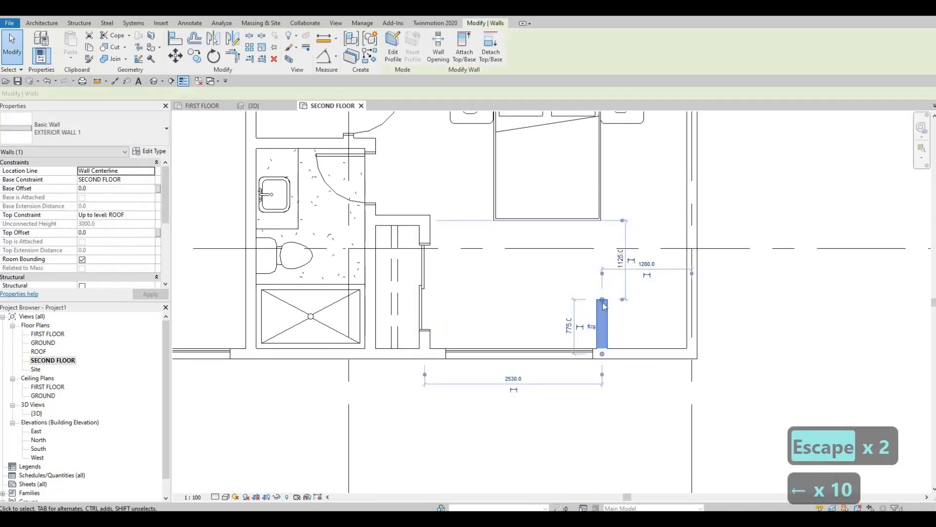
Shorten the short wall in the lower-right bedroom to 700 mm from its free end.
{"action": "mouse_move", "coordinate": [602, 299]}
{"action": "left_mouse_down"}
{"action": "mouse_move", "coordinate": [603, 313]}
{"action": "mouse_move", "coordinate": [603, 304]}
{"action": "left_mouse_up"}
{"action": "key", "text": "Escape"}
{"action": "key", "text": "Escape"}
{"action": "left_click", "coordinate": [601, 309]}
{"action": "key", "text": "Escape"}
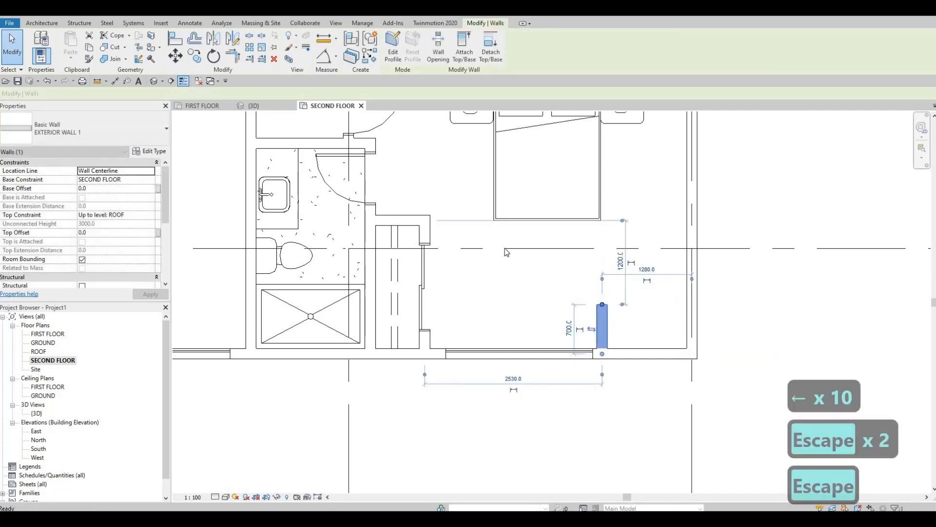
Place a desk chair like the one in the top bedroom beside the short wall in the lower-right bedroom, facing the bottom exterior wall.
{"action": "middle_click_drag", "start_coordinate": [544, 223], "coordinate": [619, 395]}
{"action": "scroll", "coordinate": [549, 282], "scroll_direction": "down", "scroll_amount": 1}
{"action": "scroll", "coordinate": [512, 215], "scroll_direction": "down", "scroll_amount": 1}
{"action": "middle_click_drag", "start_coordinate": [512, 215], "coordinate": [559, 408]}
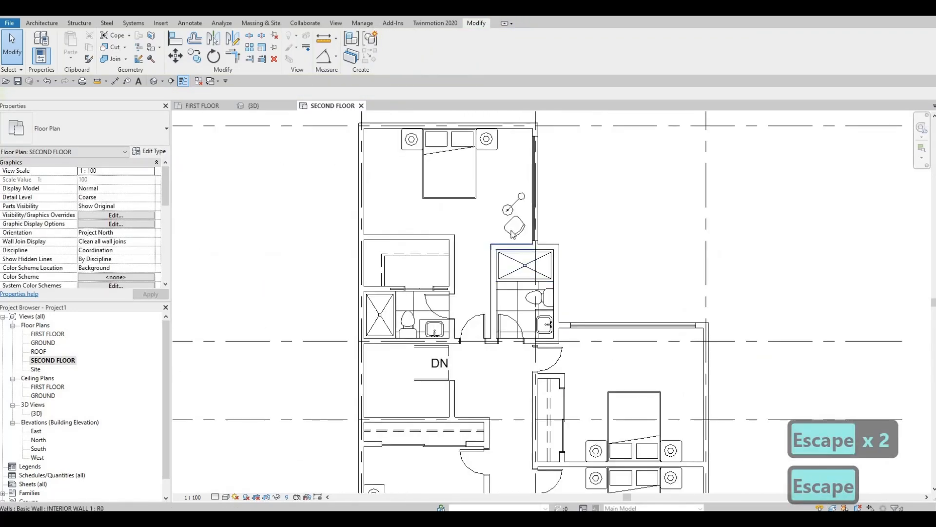
{"action": "left_click", "coordinate": [514, 226]}
{"action": "key", "text": "c"}
{"action": "key", "text": "s"}
{"action": "middle_click_drag", "start_coordinate": [634, 463], "coordinate": [569, 308]}
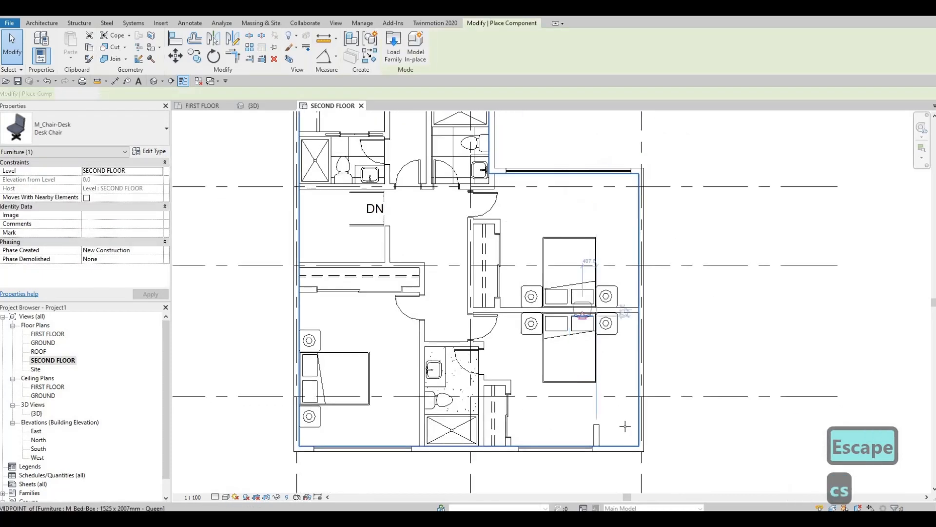
{"action": "key", "text": "c"}
{"action": "key", "text": "s"}
{"action": "scroll", "coordinate": [619, 413], "scroll_direction": "up", "scroll_amount": 2}
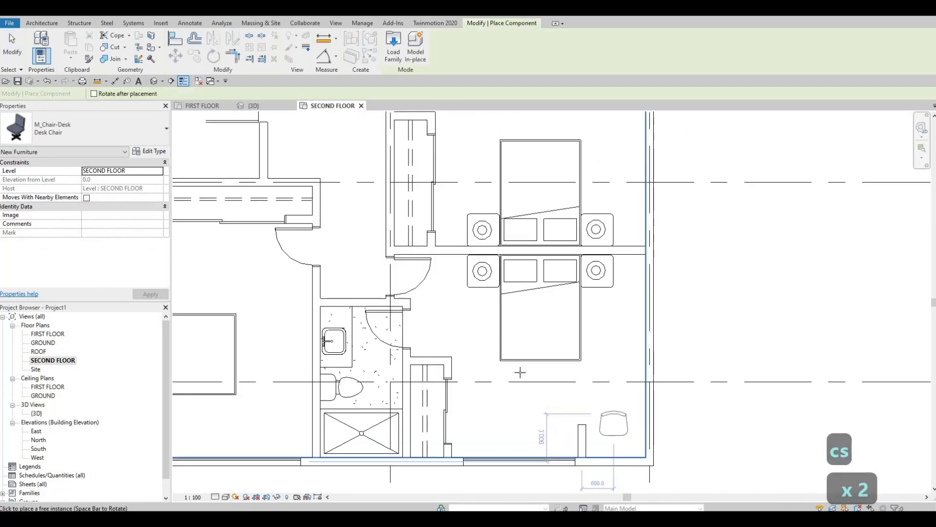
{"action": "key", "text": "Escape"}
{"action": "key", "text": "Escape"}
Draw a 1130 mm Thin Lines detail line as the desk edge, from the short wall to the right exterior wall.
{"action": "left_click", "coordinate": [352, 341]}
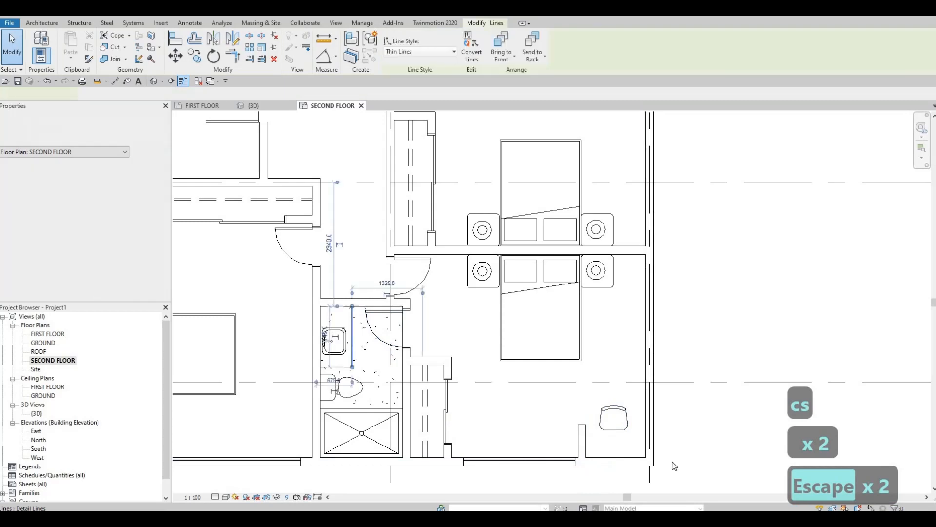
{"action": "key", "text": "c"}
{"action": "key", "text": "s"}
{"action": "scroll", "coordinate": [560, 428], "scroll_direction": "up", "scroll_amount": 2}
{"action": "left_click", "coordinate": [553, 466]}
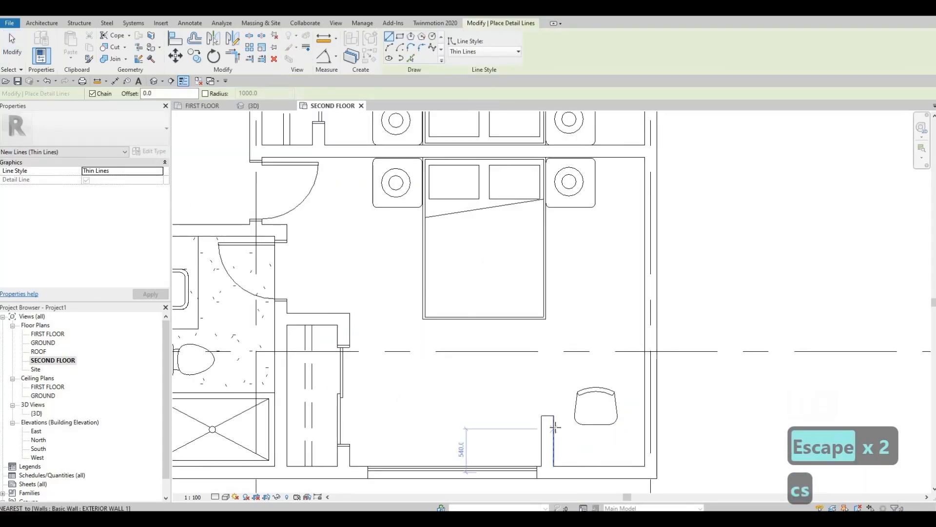
{"action": "left_click", "coordinate": [554, 426]}
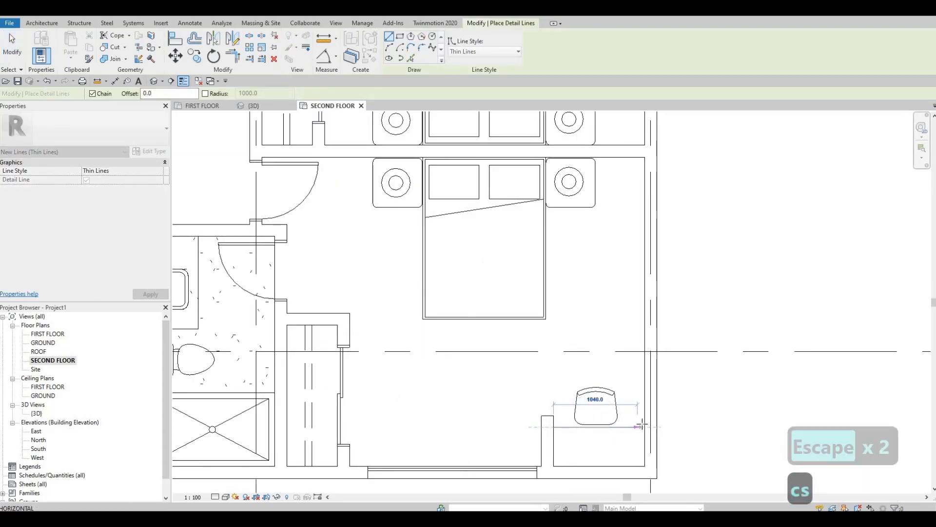
{"action": "left_click", "coordinate": [643, 427]}
{"action": "key", "text": "Escape"}
{"action": "key", "text": "Escape"}
Nudge the desk edge line up toward the bed, to 640 mm from the bottom exterior wall.
{"action": "left_click", "coordinate": [633, 427]}
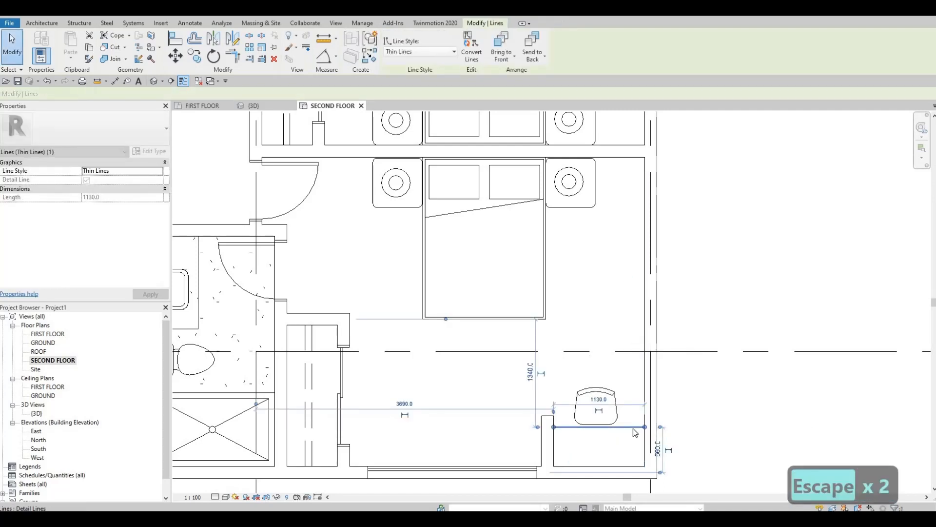
{"action": "key", "text": "Up"}
{"action": "key", "text": "Up"}
{"action": "key", "text": "Up"}
{"action": "key", "text": "Up"}
{"action": "key", "text": "Escape"}
{"action": "key", "text": "Escape"}
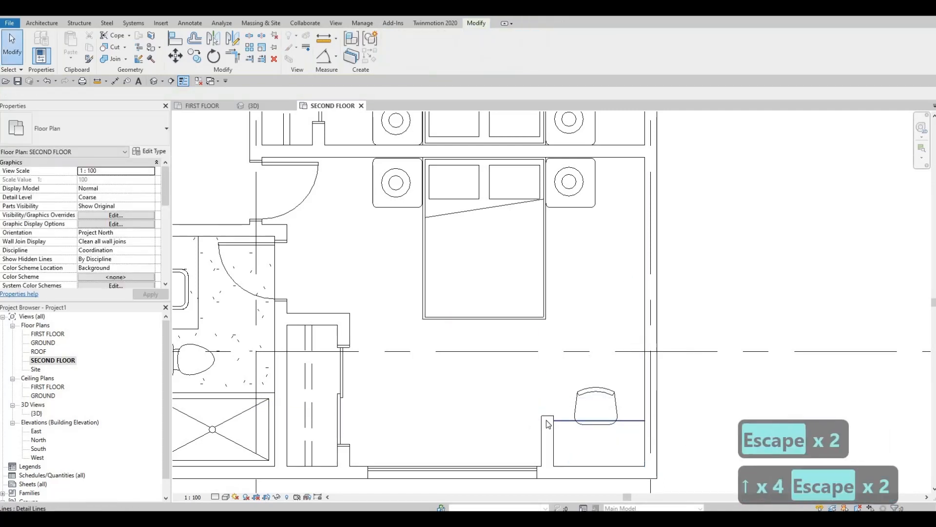
Set the short wall's distance from the right exterior wall to 1300 mm in the lower-right bedroom.
{"action": "left_click", "coordinate": [549, 421]}
{"action": "middle_click_drag", "start_coordinate": [645, 366], "coordinate": [645, 350]}
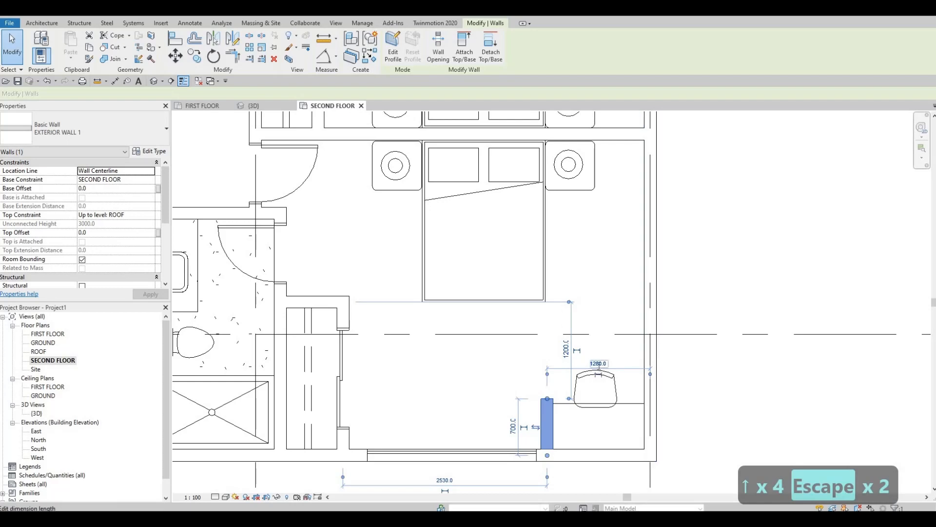
{"action": "left_click", "coordinate": [597, 370]}
{"action": "type", "text": "1300"}
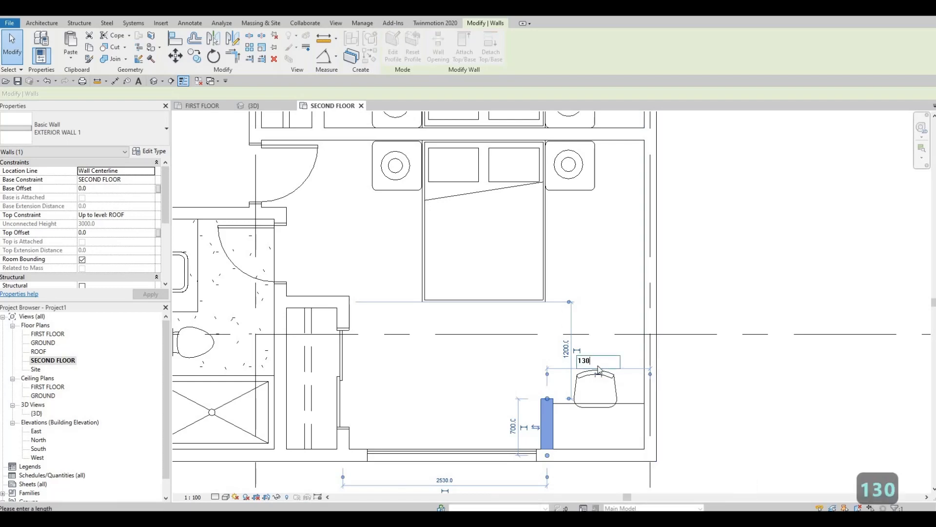
{"action": "key", "text": "Return"}
{"action": "key", "text": "Escape"}
{"action": "key", "text": "Escape"}
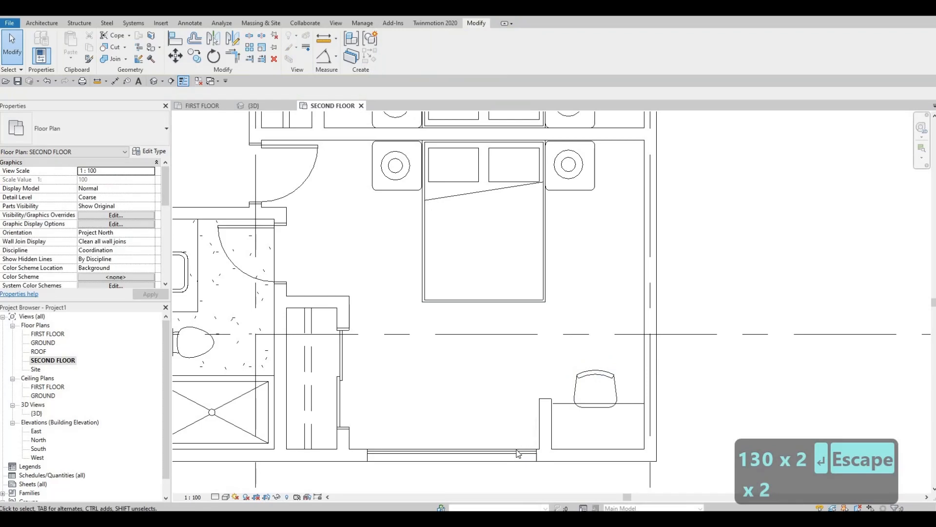
Pull the lower-right bedroom curtain wall's end back from the short wall, making the curtain wall 2000 mm long.
{"action": "left_click", "coordinate": [530, 454]}
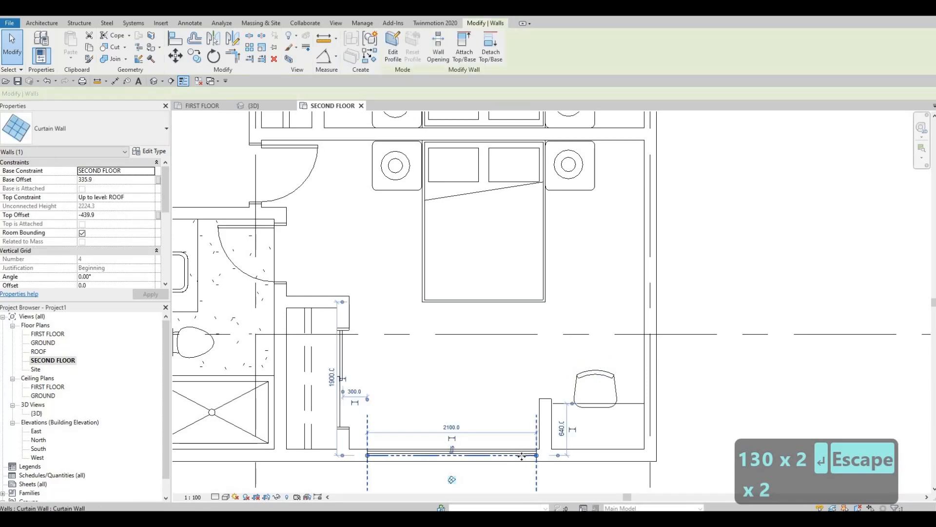
{"action": "left_click_drag", "start_coordinate": [535, 455], "coordinate": [529, 456]}
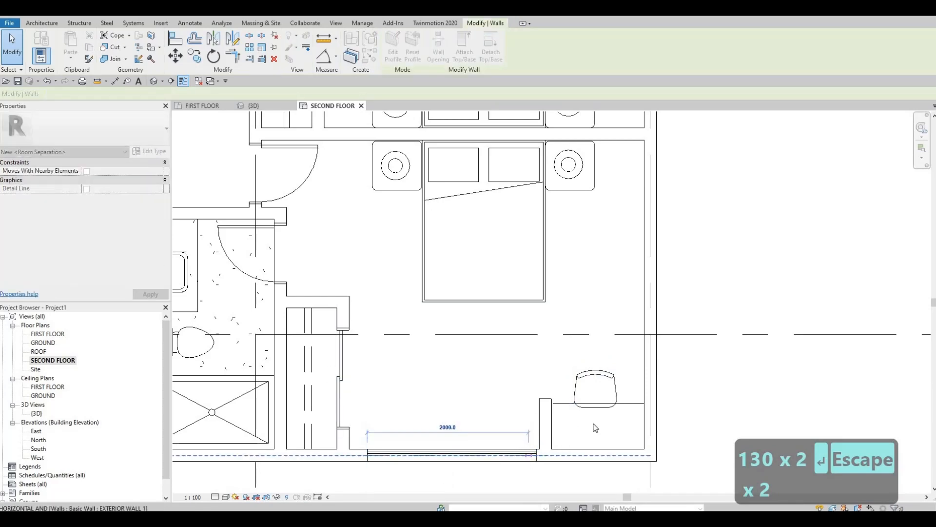
{"action": "key", "text": "Escape"}
{"action": "key", "text": "Escape"}
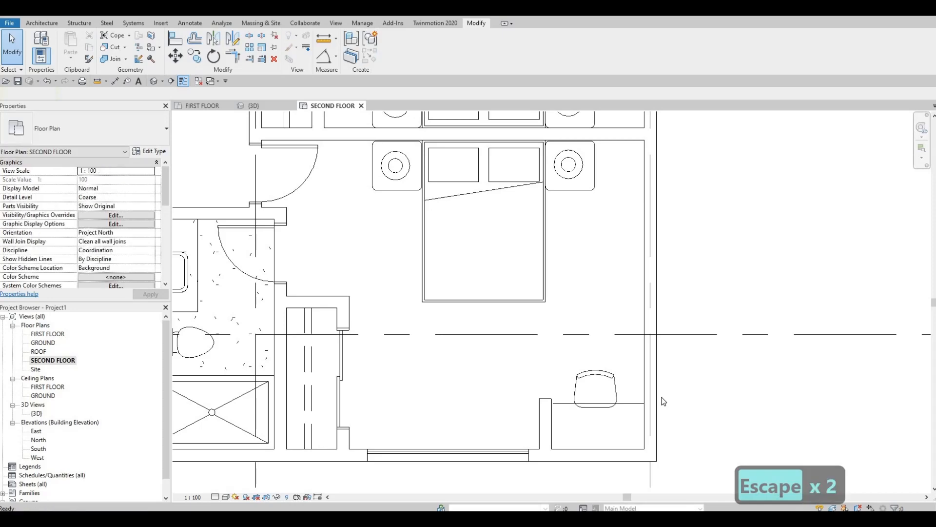
Nudge the lower-right bedroom's desk chair down so it tucks slightly further under the desk edge.
{"action": "left_click", "coordinate": [611, 371]}
{"action": "key", "text": "Down"}
{"action": "key", "text": "Down"}
{"action": "key", "text": "Down"}
{"action": "key", "text": "Down"}
{"action": "key", "text": "Down"}
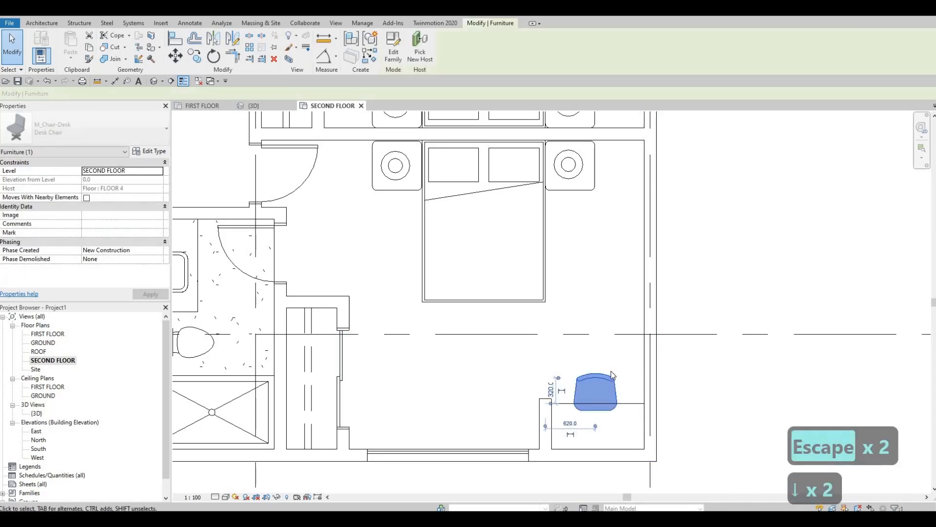
{"action": "key", "text": "Escape"}
{"action": "key", "text": "Escape"}
Shorten the curtain wall of the adjoining bedroom above by moving its end away from the right exterior corner.
{"action": "scroll", "coordinate": [574, 410], "scroll_direction": "down", "scroll_amount": 4}
{"action": "middle_click_drag", "start_coordinate": [593, 141], "coordinate": [618, 310]}
{"action": "scroll", "coordinate": [612, 214], "scroll_direction": "up", "scroll_amount": 3}
{"action": "left_click", "coordinate": [626, 204]}
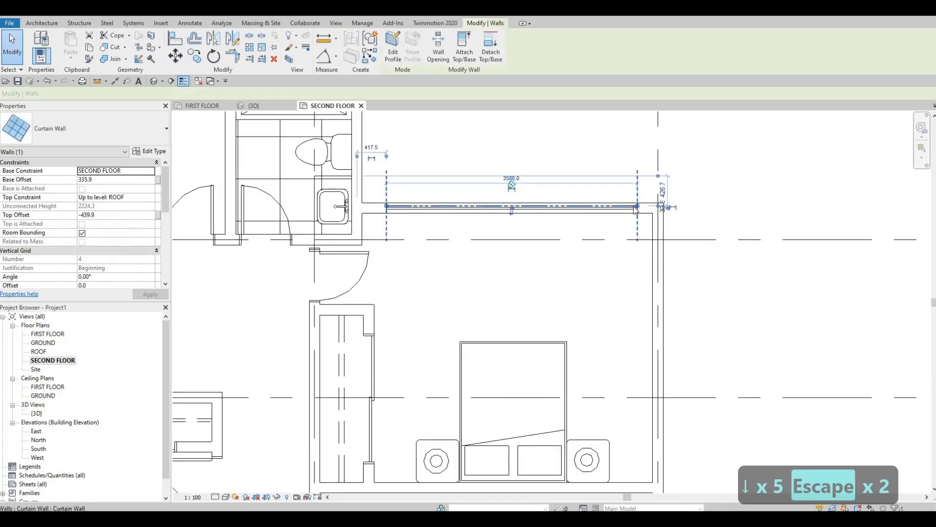
{"action": "left_click", "coordinate": [604, 217]}
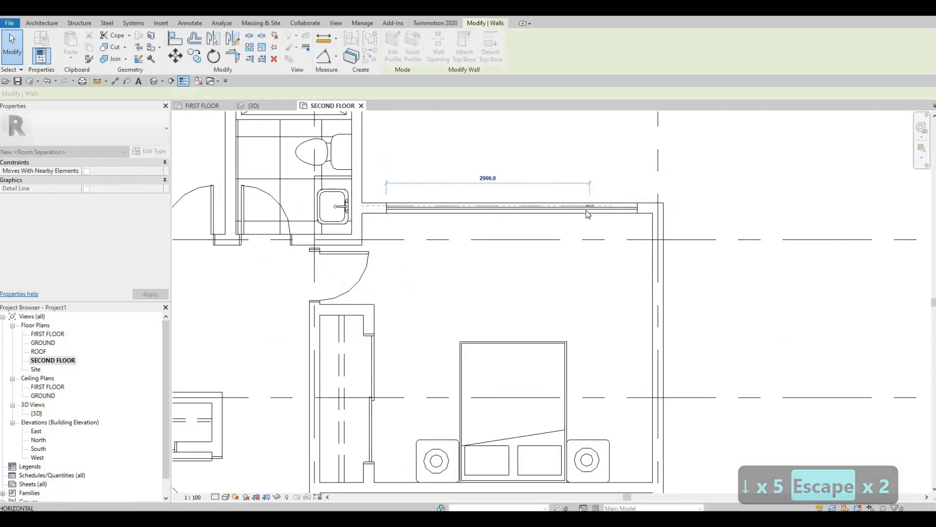
{"action": "key", "text": "Escape"}
{"action": "key", "text": "Escape"}
{"action": "key", "text": "Escape"}
Draw a matching short EXTERIOR WALL 1 partition, about 600 mm long, down from the adjoining bedroom's top wall near the curtain wall's end.
{"action": "scroll", "coordinate": [651, 392], "scroll_direction": "down", "scroll_amount": 1}
{"action": "mouse_move", "coordinate": [651, 393]}
{"action": "middle_mouse_down"}
{"action": "mouse_move", "coordinate": [651, 339]}
{"action": "mouse_move", "coordinate": [646, 379]}
{"action": "middle_mouse_up"}
{"action": "middle_click_drag", "start_coordinate": [593, 458], "coordinate": [581, 471]}
{"action": "left_click", "coordinate": [580, 472]}
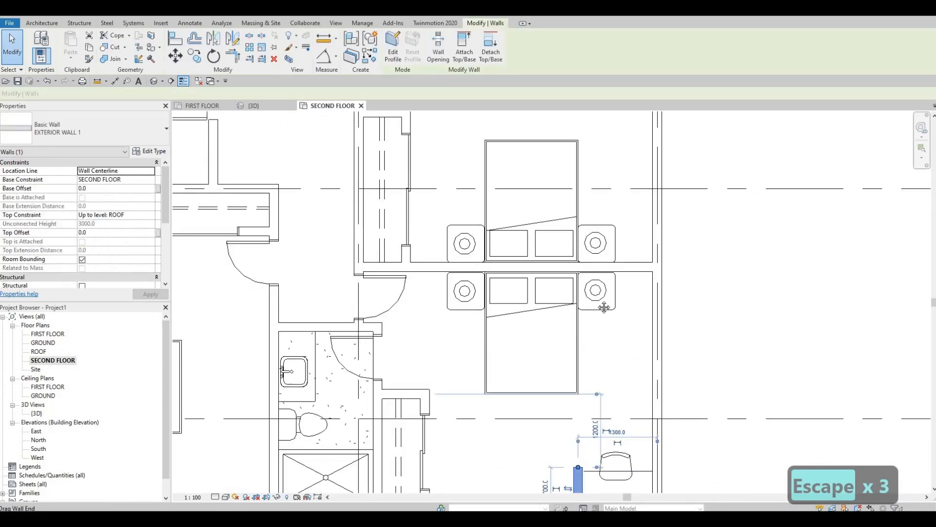
{"action": "key", "text": "c"}
{"action": "key", "text": "s"}
{"action": "middle_click_drag", "start_coordinate": [600, 228], "coordinate": [607, 410]}
{"action": "scroll", "coordinate": [612, 235], "scroll_direction": "up", "scroll_amount": 1}
{"action": "left_click", "coordinate": [605, 201]}
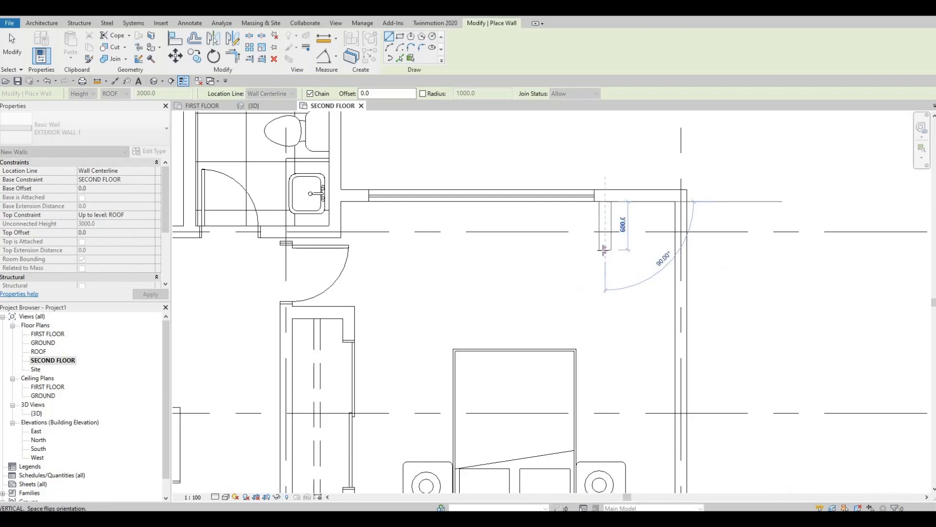
{"action": "left_click", "coordinate": [617, 242]}
{"action": "key", "text": "Escape"}
{"action": "key", "text": "Escape"}
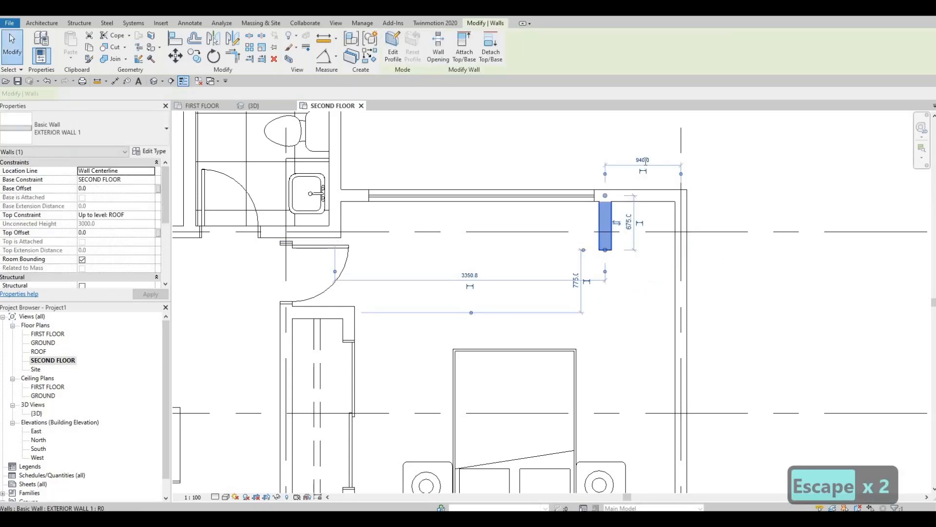
Set the new short partition's distance from the right exterior wall to 1300 mm.
{"action": "left_click", "coordinate": [644, 160]}
{"action": "type", "text": "1"}
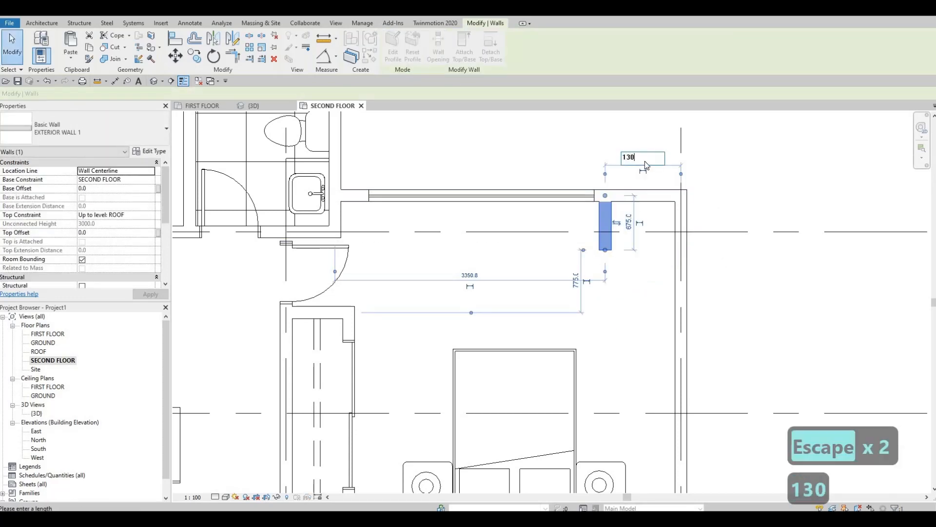
{"action": "type", "text": "30"}
{"action": "key", "text": "Return"}
{"action": "key", "text": "Escape"}
{"action": "key", "text": "Escape"}
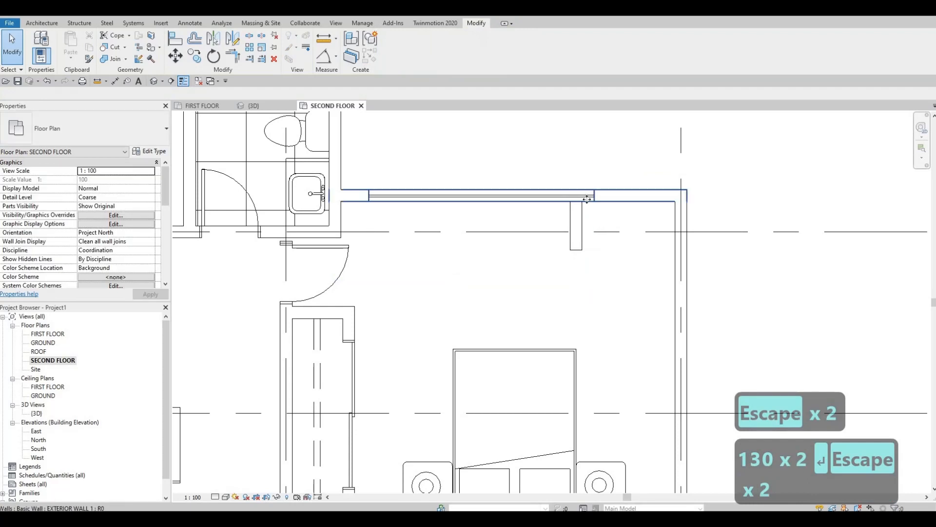
Pull the adjoining bedroom curtain wall's end back clear of the new short partition, making the curtain wall 2260 mm long.
{"action": "left_click", "coordinate": [587, 199]}
{"action": "key", "text": "Escape"}
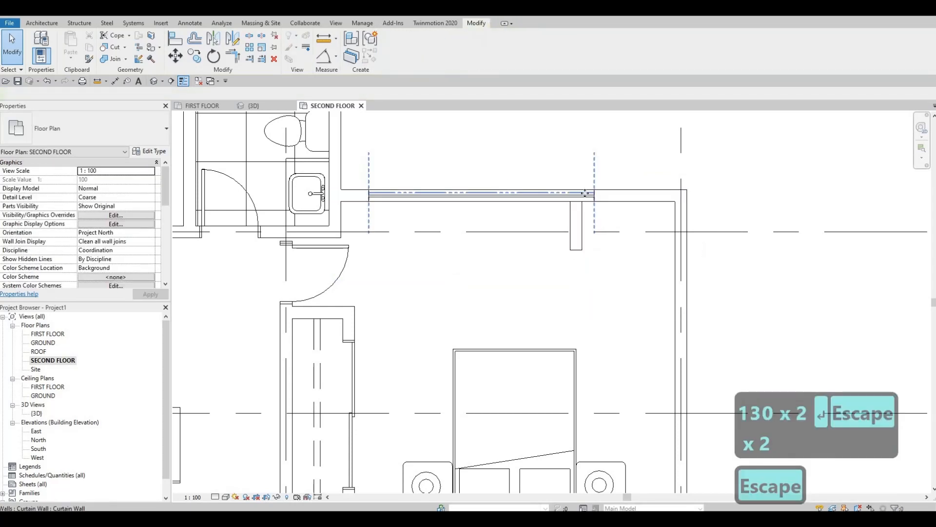
{"action": "left_click", "coordinate": [585, 193]}
{"action": "left_click_drag", "start_coordinate": [593, 193], "coordinate": [563, 195]}
{"action": "key", "text": "Escape"}
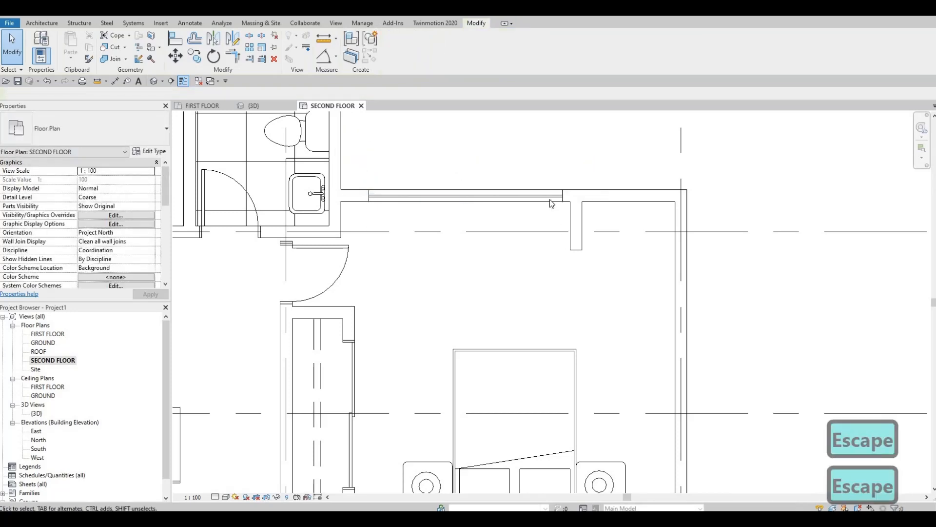
{"action": "left_click", "coordinate": [554, 197]}
{"action": "left_click_drag", "start_coordinate": [562, 194], "coordinate": [551, 193]}
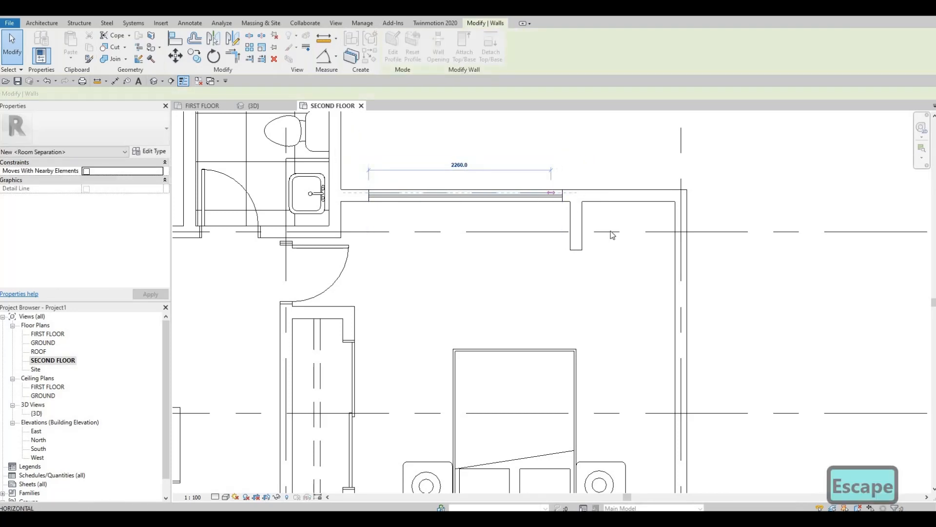
{"action": "key", "text": "Escape"}
Place a matching desk chair facing the top wall, between the new partition and the right exterior wall, 600 mm from that wall's gridline.
{"action": "middle_click_drag", "start_coordinate": [617, 349], "coordinate": [616, 356]}
{"action": "scroll", "coordinate": [630, 396], "scroll_direction": "down", "scroll_amount": 2}
{"action": "middle_click_drag", "start_coordinate": [630, 475], "coordinate": [614, 378]}
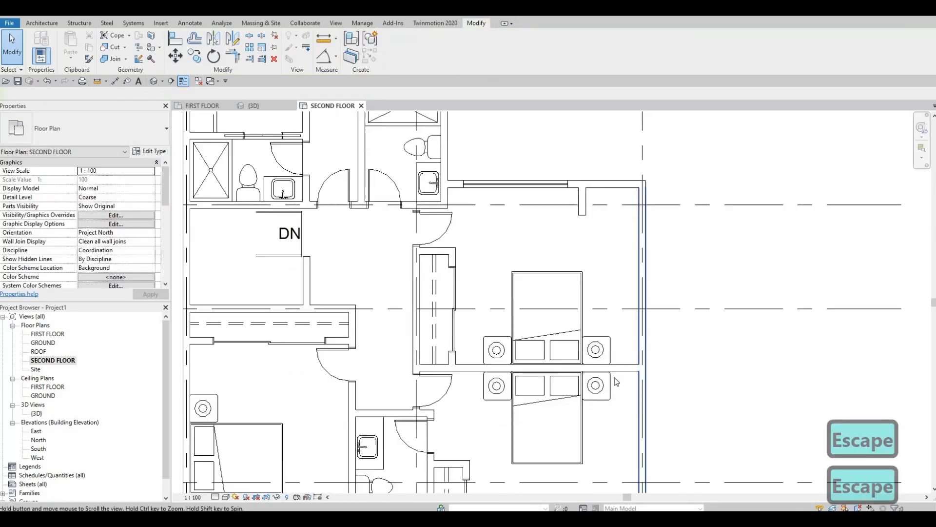
{"action": "key", "text": "Escape"}
{"action": "key", "text": "c"}
{"action": "key", "text": "s"}
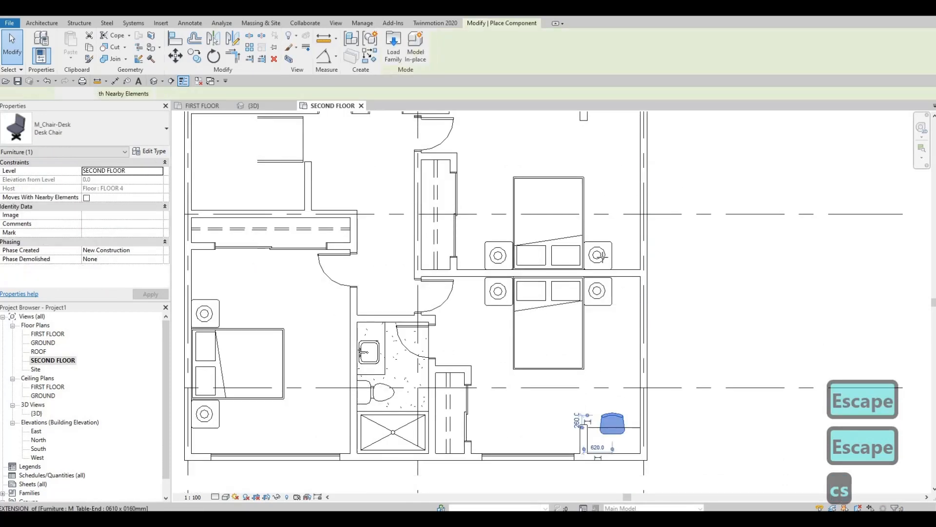
{"action": "middle_click_drag", "start_coordinate": [605, 131], "coordinate": [605, 283]}
{"action": "scroll", "coordinate": [606, 261], "scroll_direction": "up", "scroll_amount": 2}
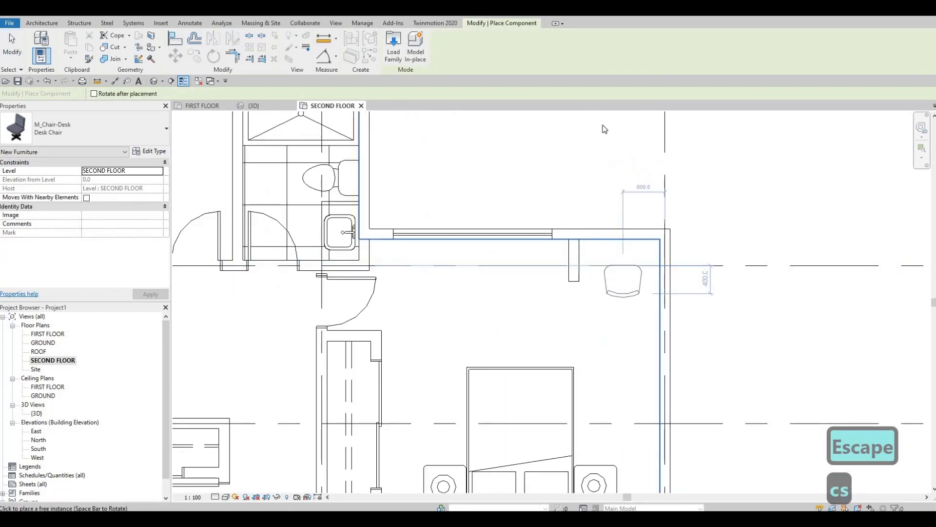
{"action": "left_click", "coordinate": [623, 293]}
{"action": "key", "text": "Escape"}
Draw a 1150 mm Thin Lines detail line as the desk edge, from the new partition to the right exterior wall.
{"action": "middle_click_drag", "start_coordinate": [623, 413], "coordinate": [608, 206]}
{"action": "scroll", "coordinate": [608, 206], "scroll_direction": "down", "scroll_amount": 2}
{"action": "left_click", "coordinate": [621, 426]}
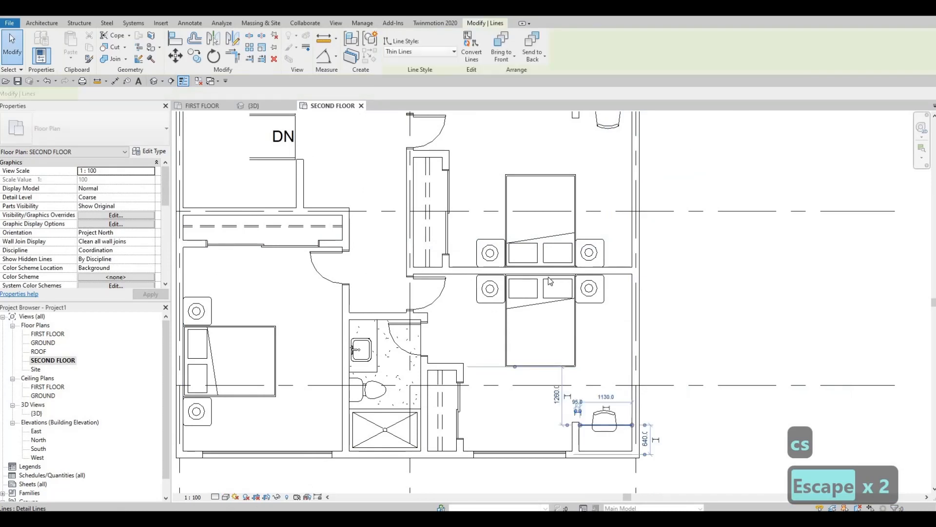
{"action": "key", "text": "c"}
{"action": "key", "text": "s"}
{"action": "middle_click_drag", "start_coordinate": [574, 117], "coordinate": [578, 335]}
{"action": "scroll", "coordinate": [577, 334], "scroll_direction": "up", "scroll_amount": 3}
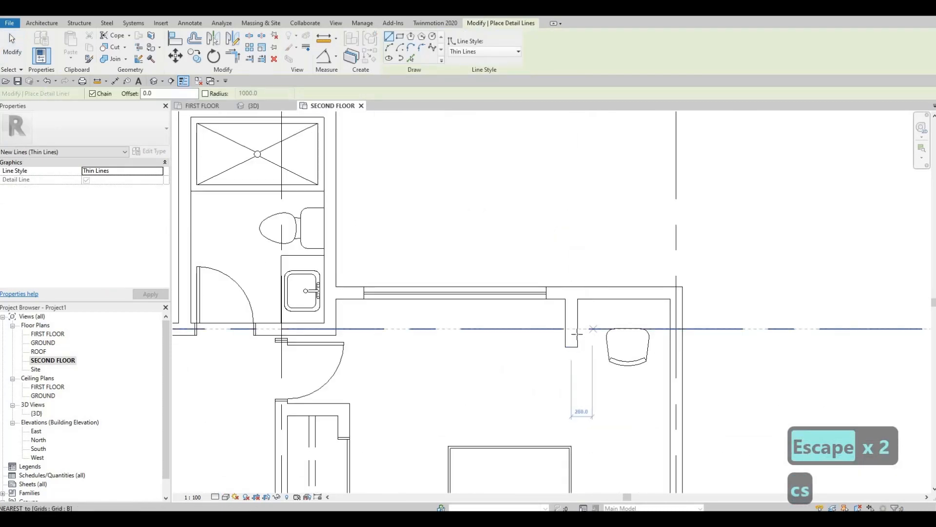
{"action": "left_click", "coordinate": [578, 334]}
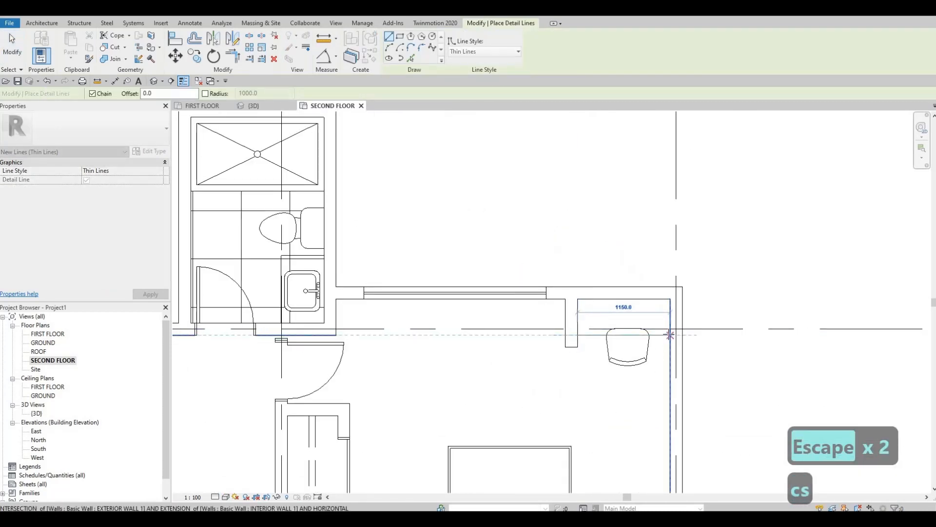
{"action": "key", "text": "Escape"}
{"action": "key", "text": "Escape"}
Nudge the new desk chair up so it tucks partly under the desk edge.
{"action": "left_click", "coordinate": [645, 361]}
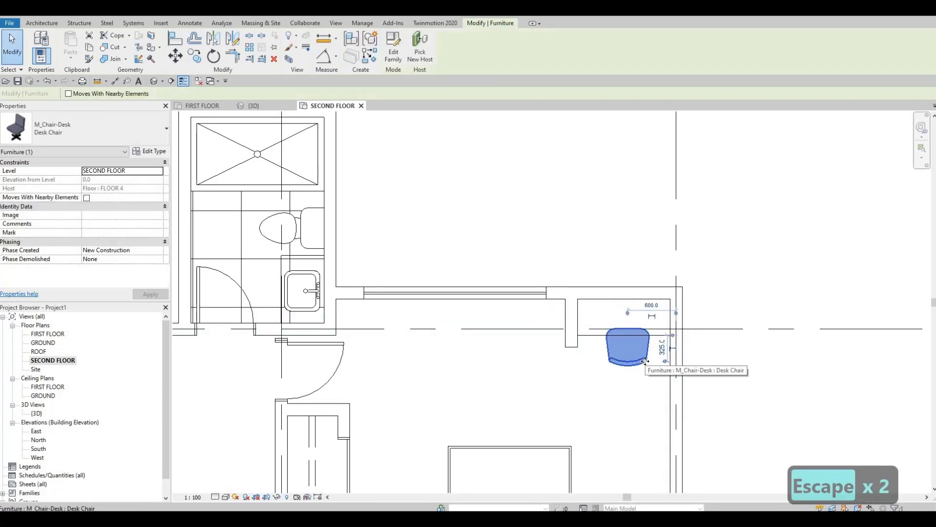
{"action": "key", "text": "Up"}
{"action": "key", "text": "Up"}
{"action": "key", "text": "Up"}
{"action": "key", "text": "Up"}
{"action": "key", "text": "Escape"}
{"action": "key", "text": "Escape"}
{"action": "scroll", "coordinate": [621, 328], "scroll_direction": "down", "scroll_amount": 2}
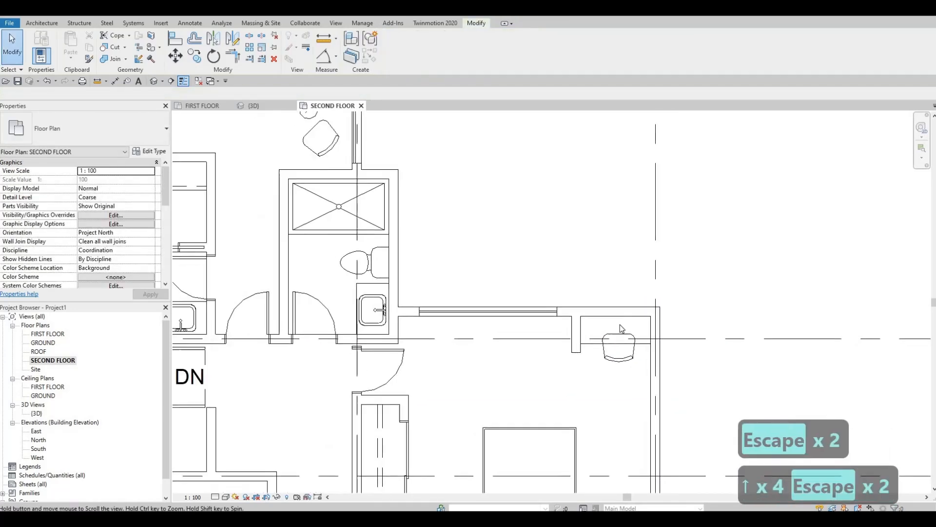
{"action": "scroll", "coordinate": [622, 328], "scroll_direction": "down", "scroll_amount": 4}
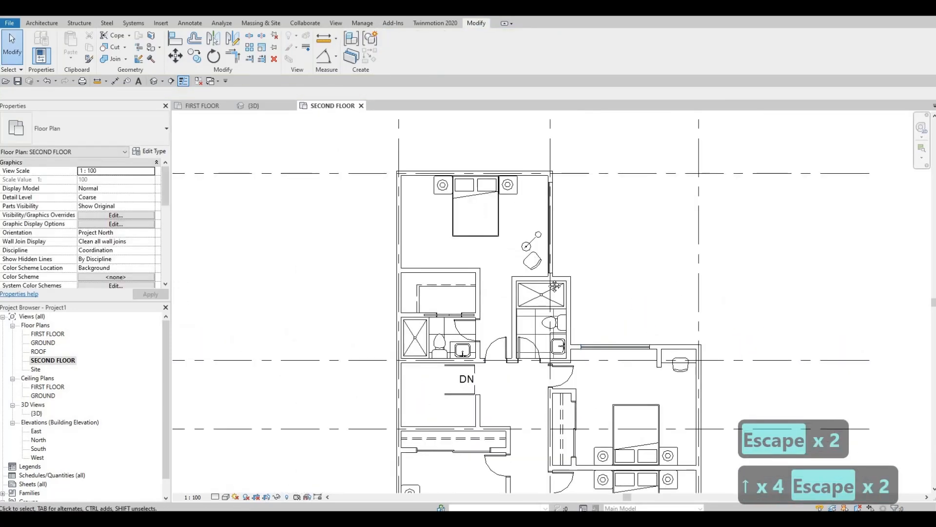
{"action": "scroll", "coordinate": [521, 271], "scroll_direction": "up", "scroll_amount": 3}
{"action": "scroll", "coordinate": [549, 260], "scroll_direction": "up", "scroll_amount": 3}
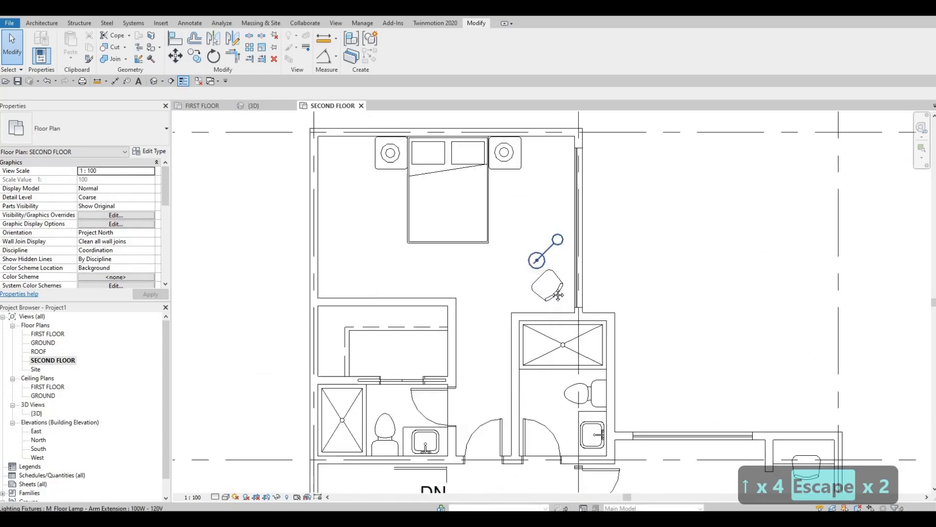
Try rotating the desk chair below the floor lamp in the top bedroom to a new orientation.
{"action": "key", "text": "Escape"}
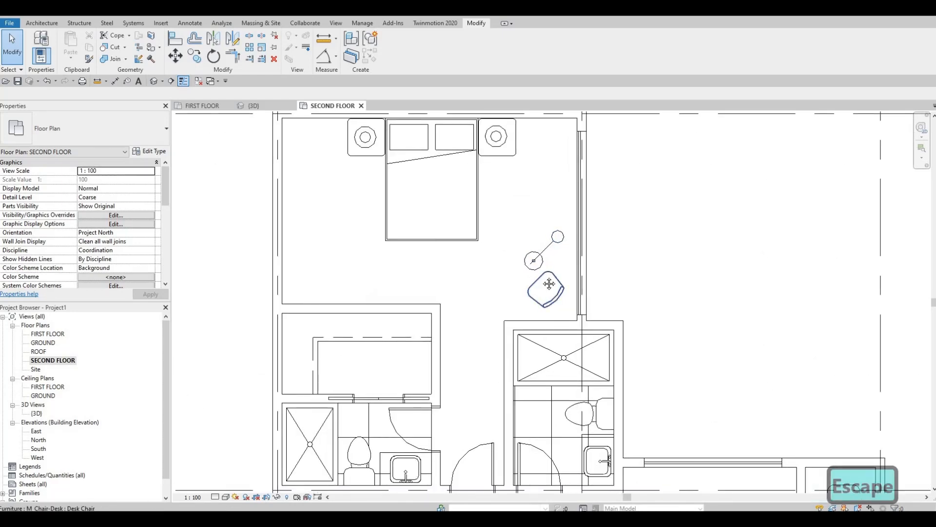
{"action": "scroll", "coordinate": [550, 284], "scroll_direction": "down", "scroll_amount": 2}
{"action": "middle_click_drag", "start_coordinate": [543, 276], "coordinate": [557, 314]}
{"action": "scroll", "coordinate": [554, 300], "scroll_direction": "up", "scroll_amount": 1}
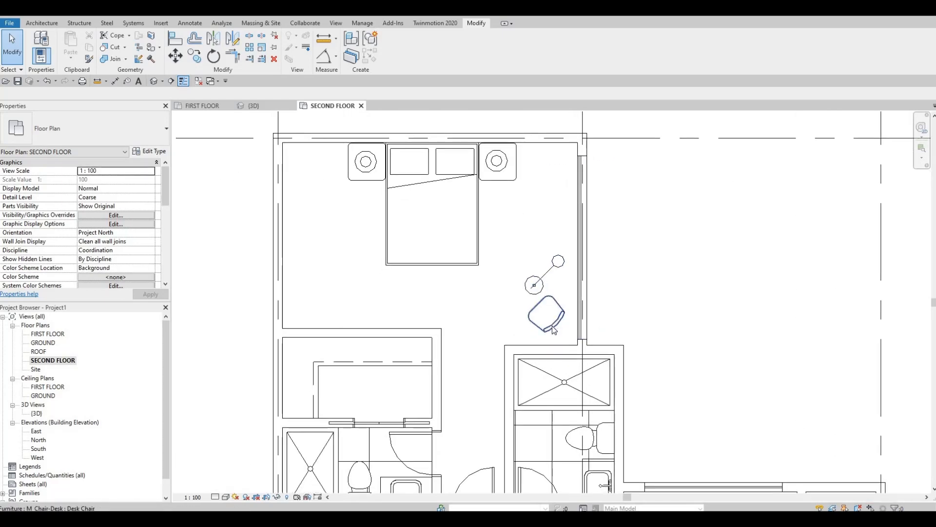
{"action": "left_click", "coordinate": [553, 325]}
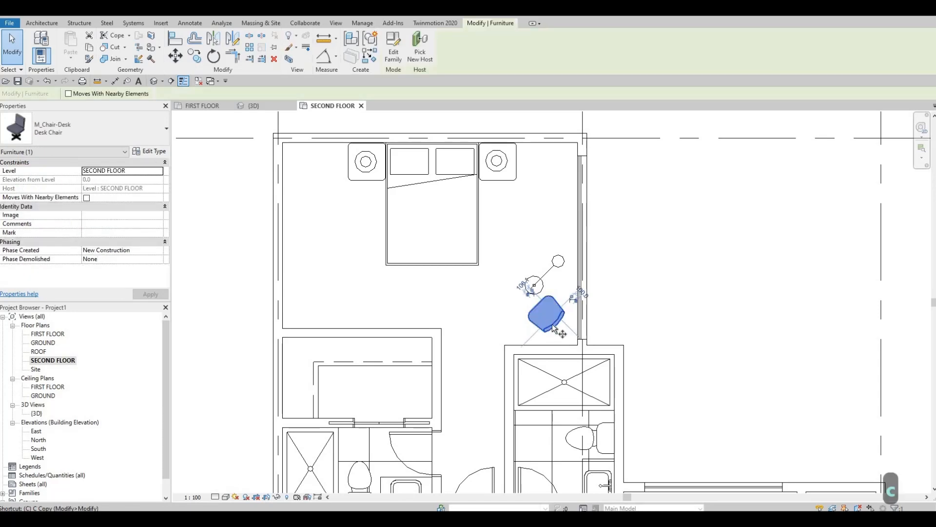
{"action": "key", "text": "c"}
{"action": "key", "text": "Escape"}
{"action": "key", "text": "Escape"}
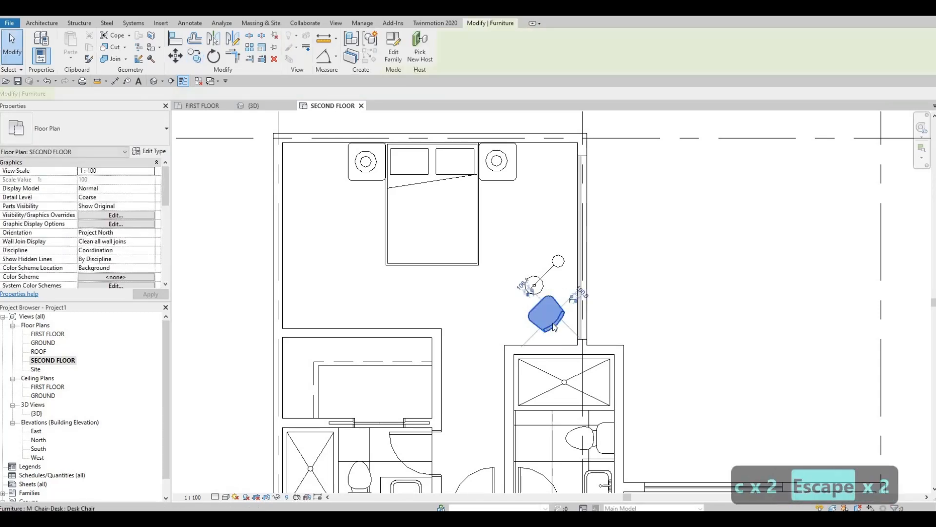
{"action": "key", "text": "space"}
{"action": "key", "text": "space"}
{"action": "key", "text": "space"}
{"action": "key", "text": "Escape"}
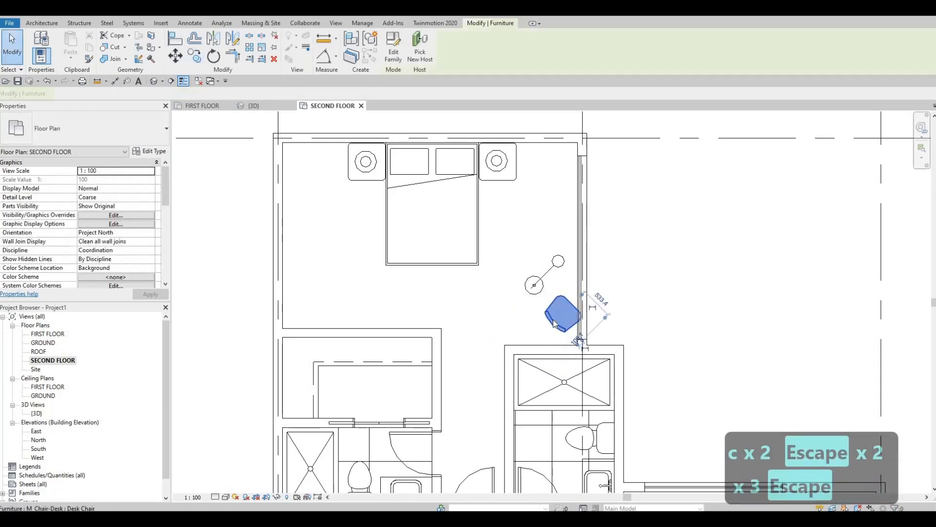
Delete the desk chair below the floor lamp in the top bedroom.
{"action": "left_click", "coordinate": [560, 323]}
{"action": "key", "text": "Delete"}
Rotate the floor lamp a quarter turn so its arm points up-left, and move it clear of the right wall.
{"action": "left_click", "coordinate": [543, 285]}
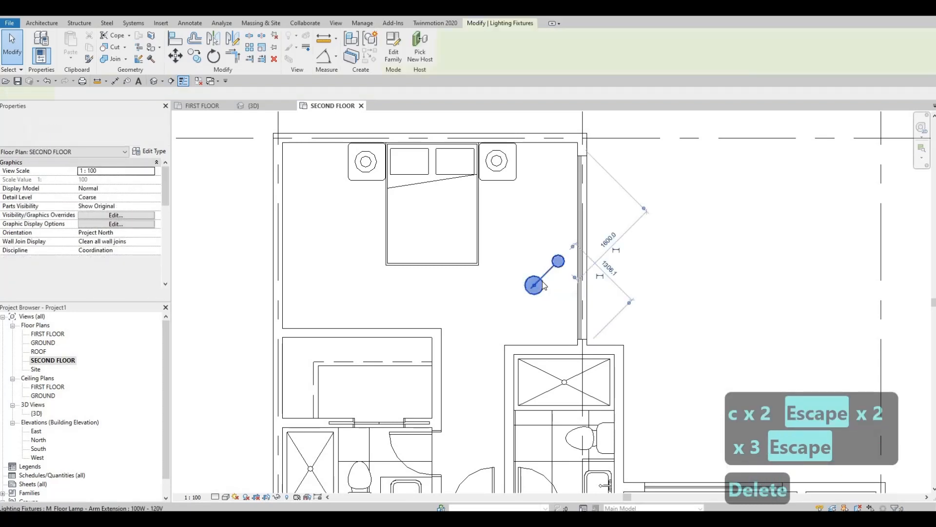
{"action": "key", "text": "space"}
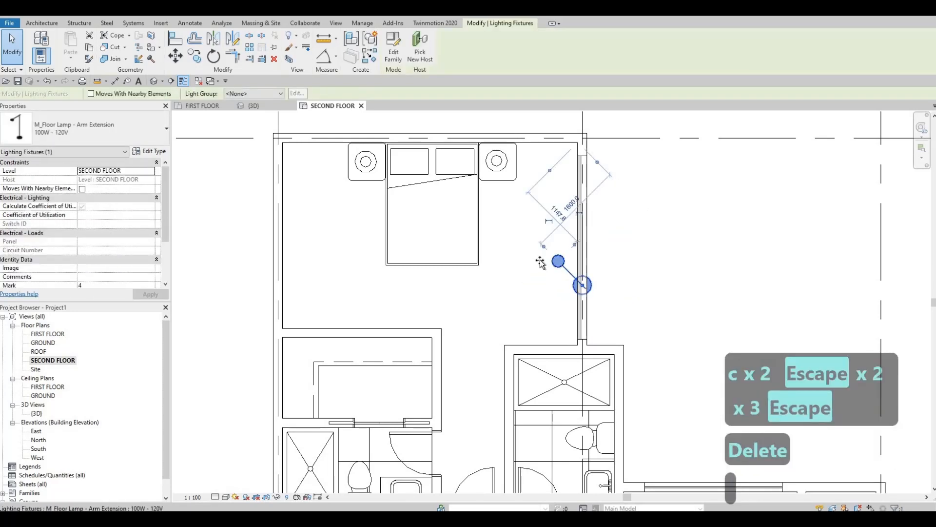
{"action": "left_click_drag", "start_coordinate": [540, 261], "coordinate": [571, 297]}
{"action": "left_click_drag", "start_coordinate": [563, 256], "coordinate": [563, 256]}
{"action": "key", "text": "Escape"}
{"action": "middle_click_drag", "start_coordinate": [569, 306], "coordinate": [559, 255]}
{"action": "key", "text": "Escape"}
Shorten the top bedroom's right curtain wall by pulling its lower end up, leaving solid wall above the bathroom.
{"action": "scroll", "coordinate": [559, 255], "scroll_direction": "down", "scroll_amount": 1}
{"action": "left_click", "coordinate": [570, 267]}
{"action": "left_click_drag", "start_coordinate": [572, 237], "coordinate": [571, 222]}
{"action": "key", "text": "Escape"}
{"action": "key", "text": "Escape"}
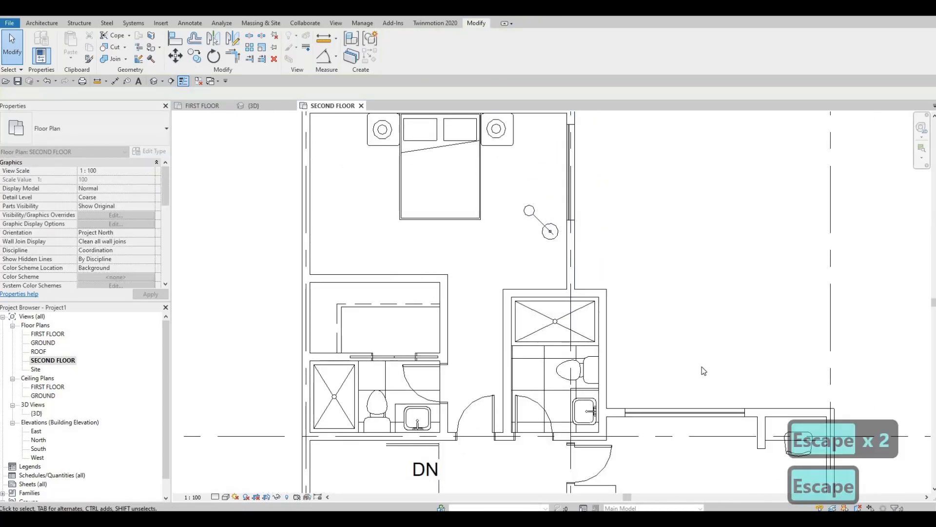
{"action": "middle_click_drag", "start_coordinate": [762, 427], "coordinate": [695, 384]}
{"action": "left_click", "coordinate": [692, 382]}
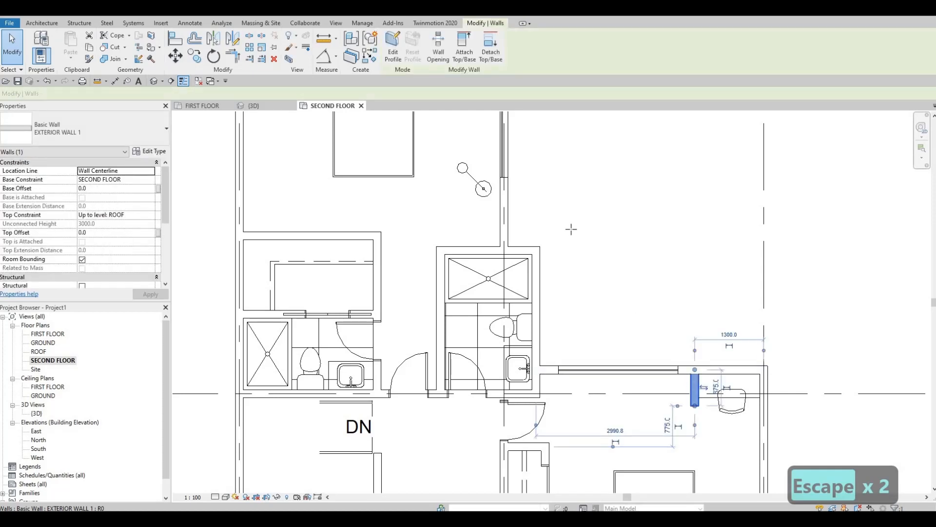
{"action": "key", "text": "c"}
{"action": "key", "text": "s"}
{"action": "key", "text": "Escape"}
{"action": "key", "text": "Escape"}
{"action": "middle_click_drag", "start_coordinate": [697, 387], "coordinate": [689, 310]}
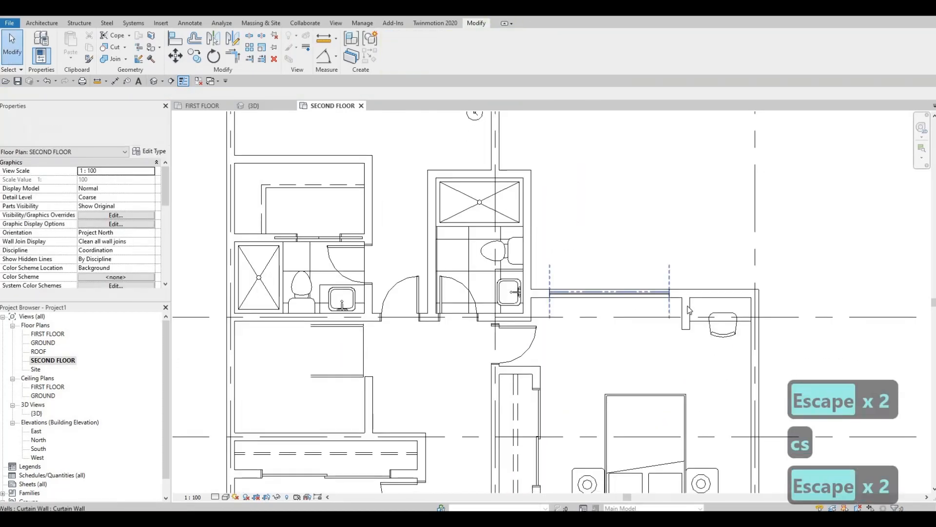
Change the short partitions beside the desks in both right-hand bedrooms to the INTERIOR WALL 1 type.
{"action": "left_click", "coordinate": [685, 321]}
{"action": "scroll", "coordinate": [622, 334], "scroll_direction": "down", "scroll_amount": 3}
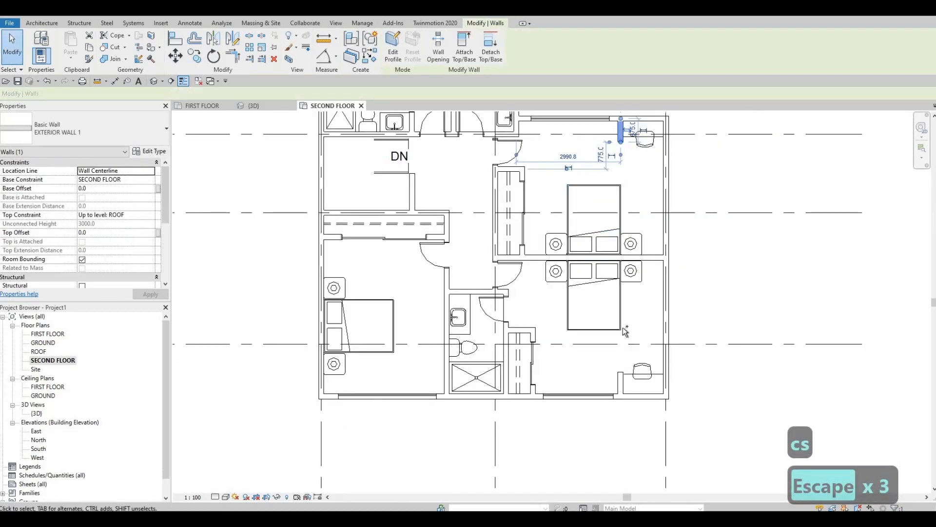
{"action": "left_click", "coordinate": [142, 136]}
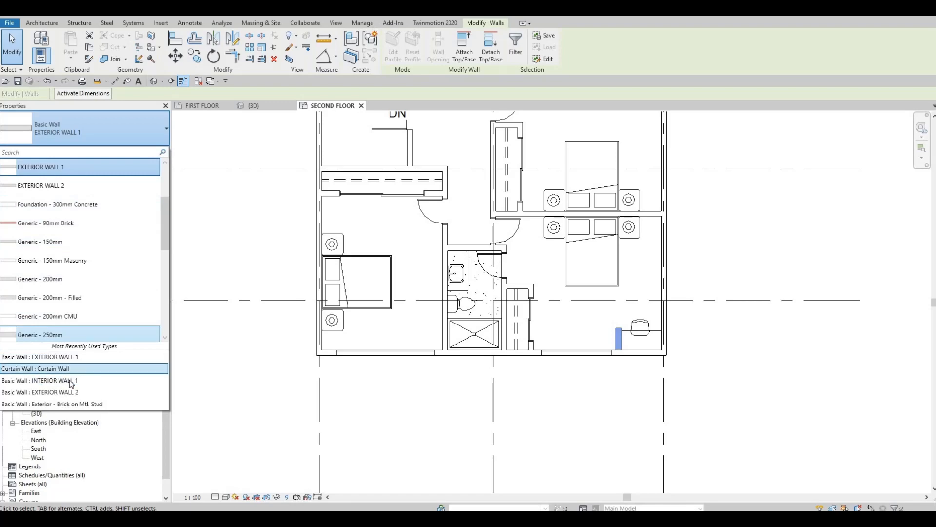
{"action": "left_click", "coordinate": [70, 380]}
{"action": "key", "text": "Escape"}
Draw a matching INTERIOR WALL 1 partition about 975 mm long, running inward from the top bedroom's right wall below the curtain wall.
{"action": "middle_click_drag", "start_coordinate": [498, 289], "coordinate": [512, 436]}
{"action": "scroll", "coordinate": [512, 436], "scroll_direction": "up", "scroll_amount": 1}
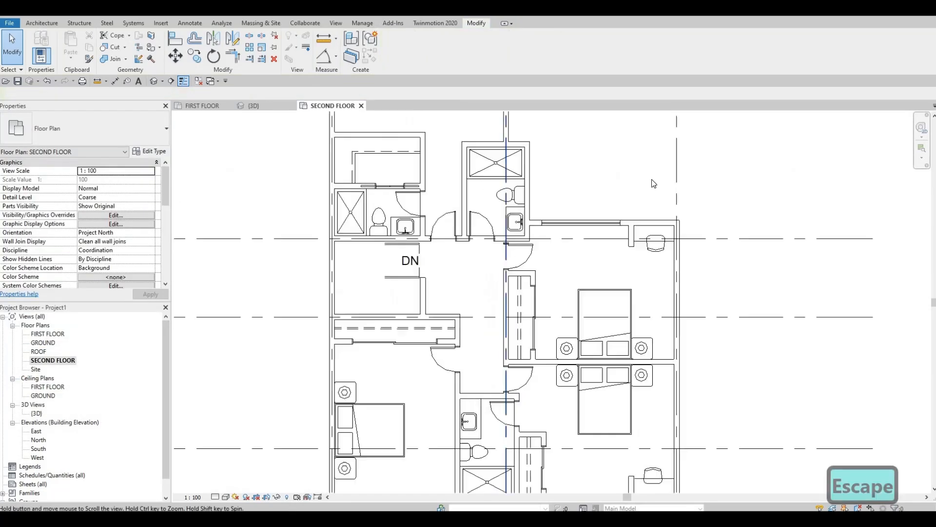
{"action": "key", "text": "Escape"}
{"action": "left_click", "coordinate": [648, 216]}
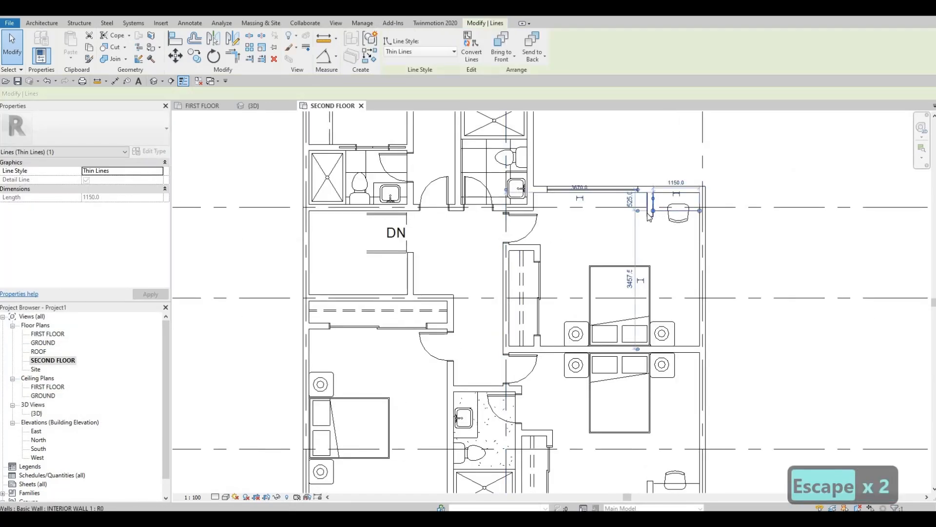
{"action": "key", "text": "Escape"}
{"action": "left_click", "coordinate": [650, 207]}
{"action": "key", "text": "c"}
{"action": "key", "text": "s"}
{"action": "middle_click_drag", "start_coordinate": [487, 176], "coordinate": [574, 411]}
{"action": "scroll", "coordinate": [580, 286], "scroll_direction": "up", "scroll_amount": 3}
{"action": "left_click", "coordinate": [586, 294]}
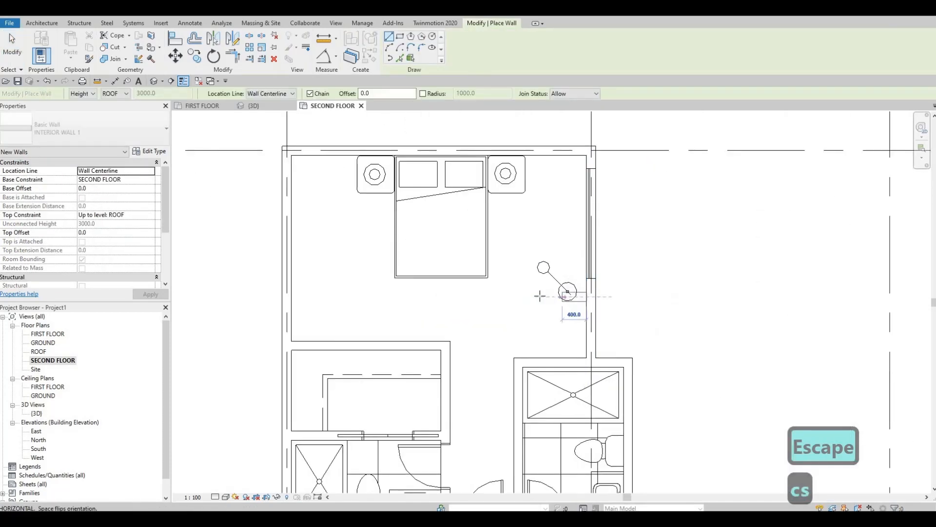
{"action": "left_click", "coordinate": [529, 298]}
{"action": "key", "text": "Escape"}
{"action": "key", "text": "Escape"}
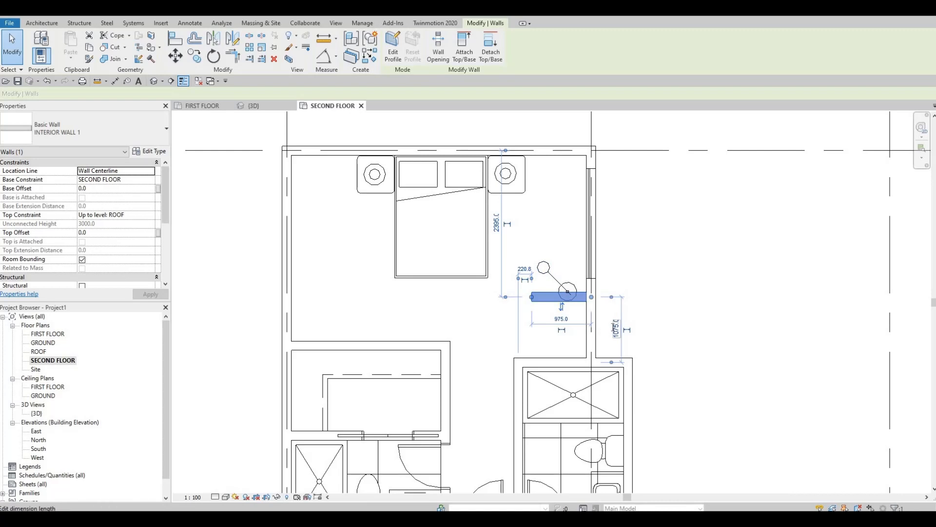
Set the new partition's distance from the bathroom wall below it to 1000 mm.
{"action": "left_click", "coordinate": [616, 328]}
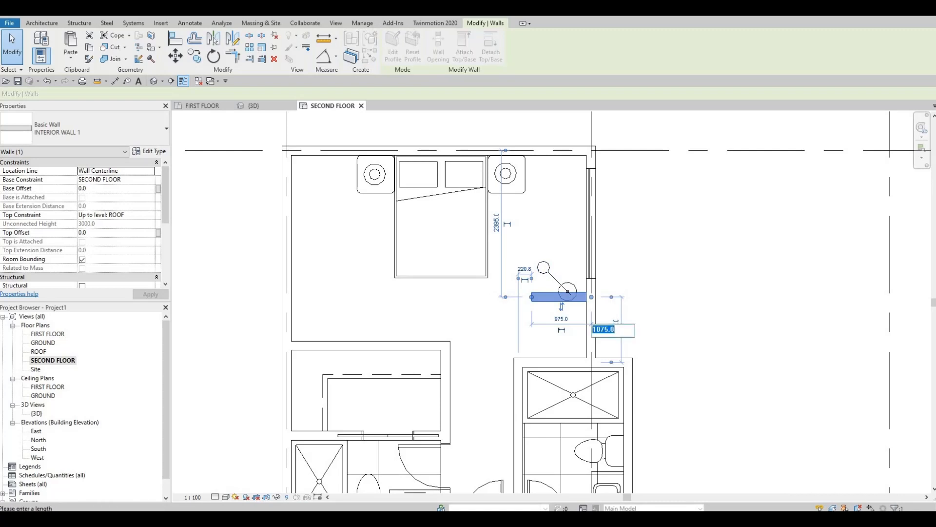
{"action": "type", "text": "1000"}
{"action": "key", "text": "Return"}
{"action": "key", "text": "Escape"}
{"action": "key", "text": "Escape"}
{"action": "key", "text": "Escape"}
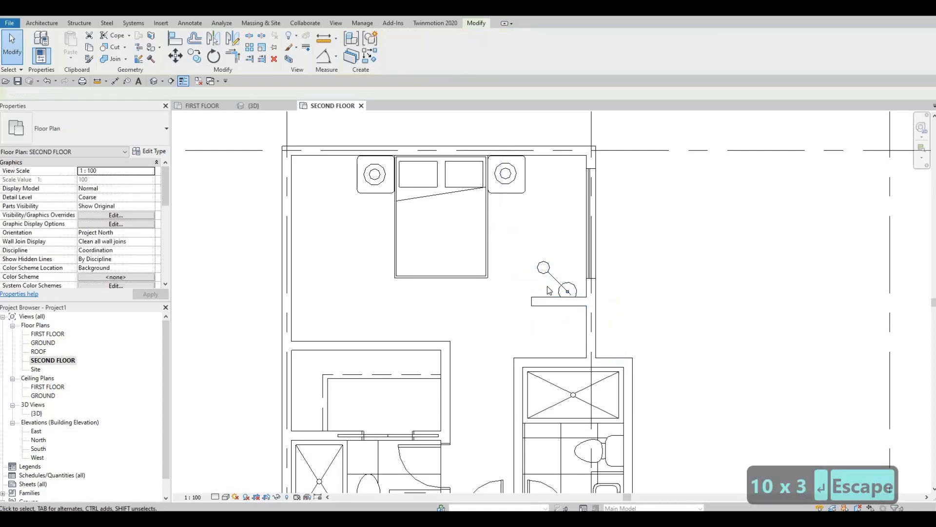
Move the floor lamp to the open area left of the bed and nudge it slightly down and right.
{"action": "left_click_drag", "start_coordinate": [556, 280], "coordinate": [397, 310]}
{"action": "key", "text": "Escape"}
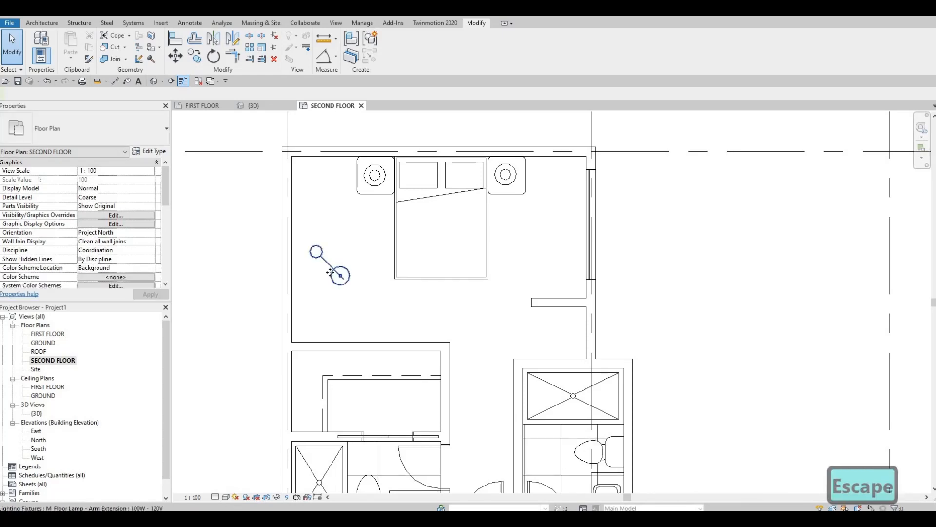
{"action": "left_click", "coordinate": [330, 272]}
{"action": "key", "text": "Down"}
{"action": "key", "text": "Down"}
{"action": "key", "text": "Down"}
{"action": "key", "text": "Right"}
{"action": "key", "text": "Down"}
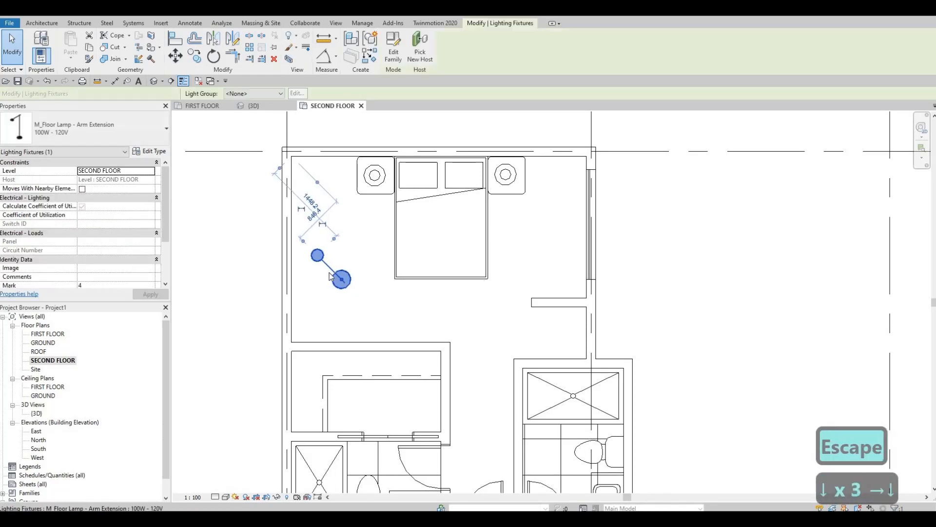
{"action": "key", "text": "Down"}
{"action": "key", "text": "Escape"}
Place a matching desk chair, turned diagonally, below the floor lamp in the top bedroom's lower-left corner.
{"action": "scroll", "coordinate": [586, 315], "scroll_direction": "down", "scroll_amount": 3}
{"action": "middle_click_drag", "start_coordinate": [585, 316], "coordinate": [455, 180]}
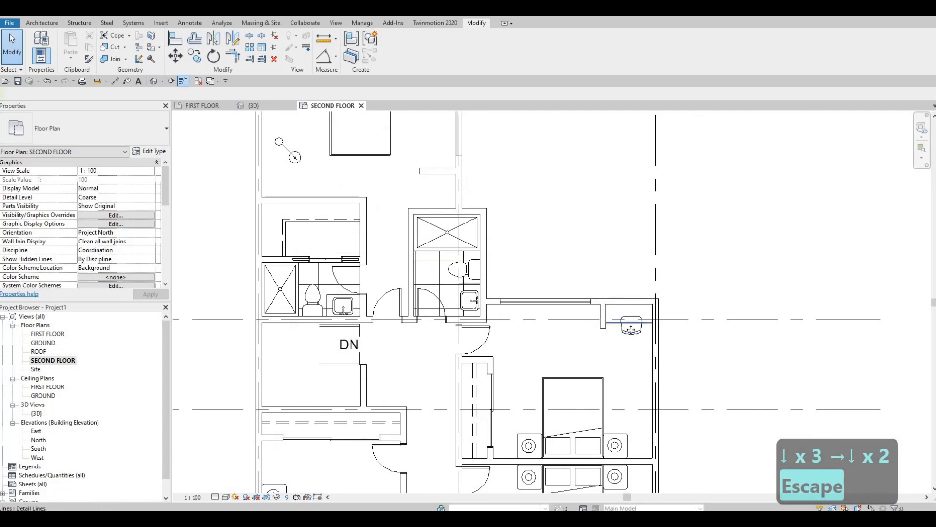
{"action": "left_click", "coordinate": [631, 330]}
{"action": "key", "text": "c"}
{"action": "key", "text": "s"}
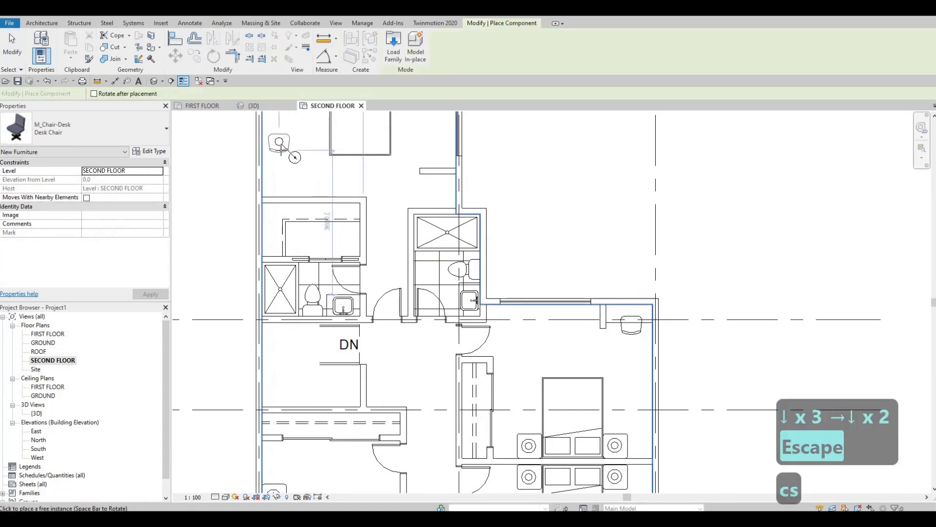
{"action": "key", "text": "space"}
{"action": "key", "text": "space"}
{"action": "key", "text": "space"}
{"action": "key", "text": "space"}
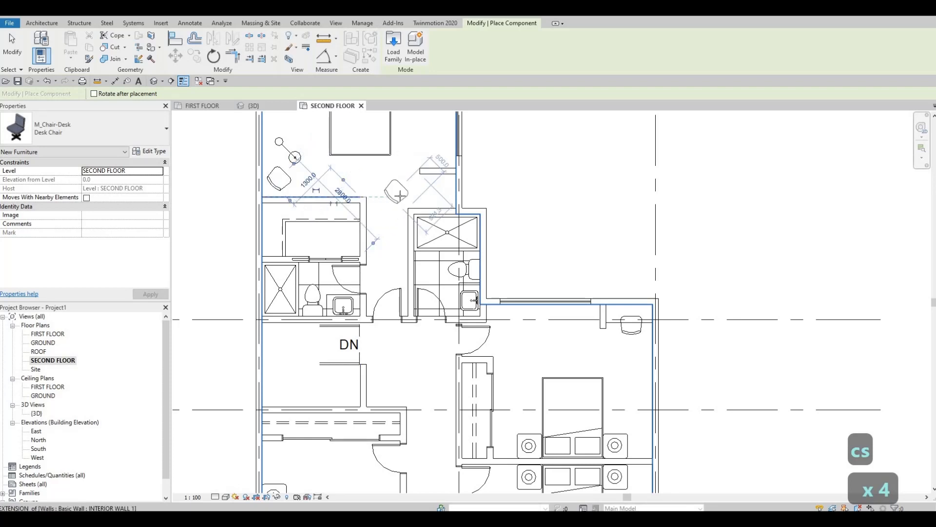
Place another desk chair facing the right wall, between the new partition and the bathroom wall.
{"action": "key", "text": "space"}
{"action": "key", "text": "space"}
{"action": "key", "text": "space"}
{"action": "key", "text": "space"}
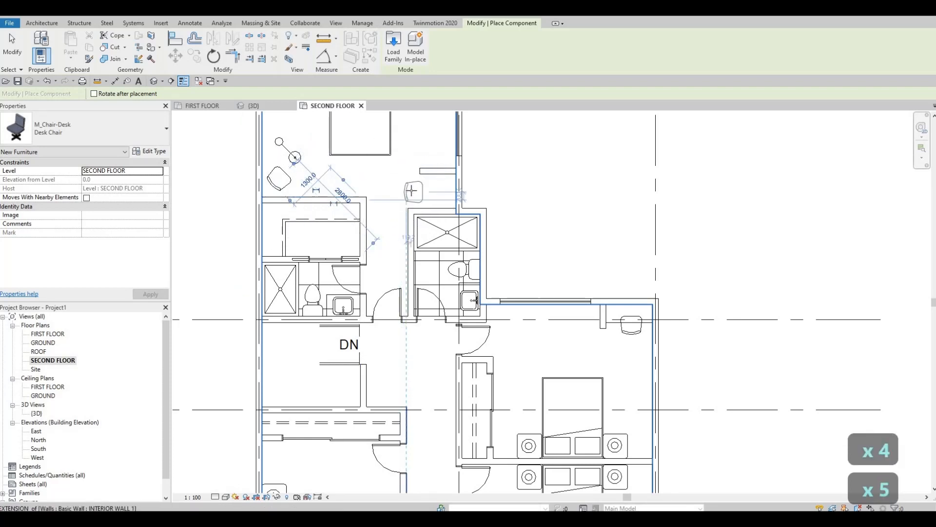
{"action": "key", "text": "space"}
{"action": "key", "text": "Escape"}
{"action": "key", "text": "Escape"}
Shorten the top bedroom's new partition by pulling its free end toward the right wall.
{"action": "scroll", "coordinate": [428, 160], "scroll_direction": "up", "scroll_amount": 3}
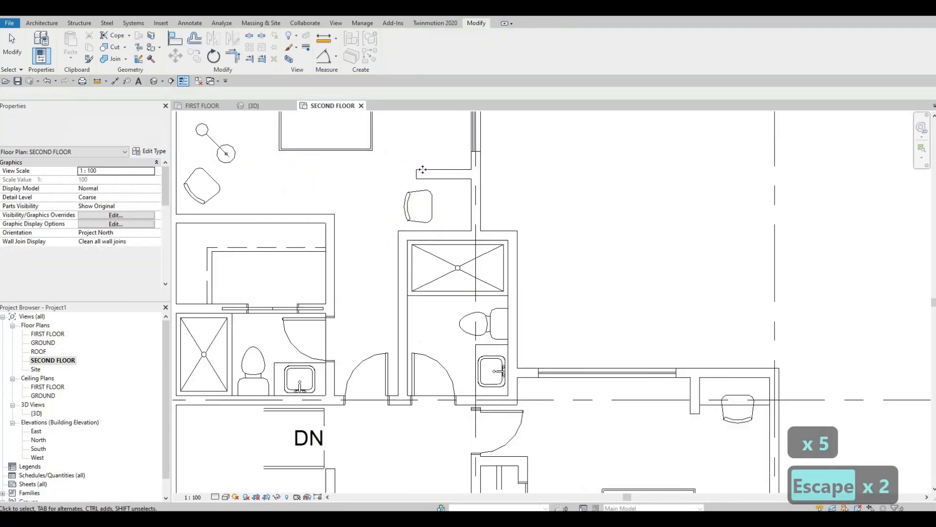
{"action": "key", "text": "Escape"}
{"action": "left_click", "coordinate": [431, 172]}
{"action": "left_click_drag", "start_coordinate": [431, 171], "coordinate": [434, 205]}
Draw an 850 mm Thin Lines detail line as the desk edge, from the new partition down to the bathroom wall.
{"action": "middle_click_drag", "start_coordinate": [722, 405], "coordinate": [659, 350]}
{"action": "key", "text": "Escape"}
{"action": "key", "text": "Escape"}
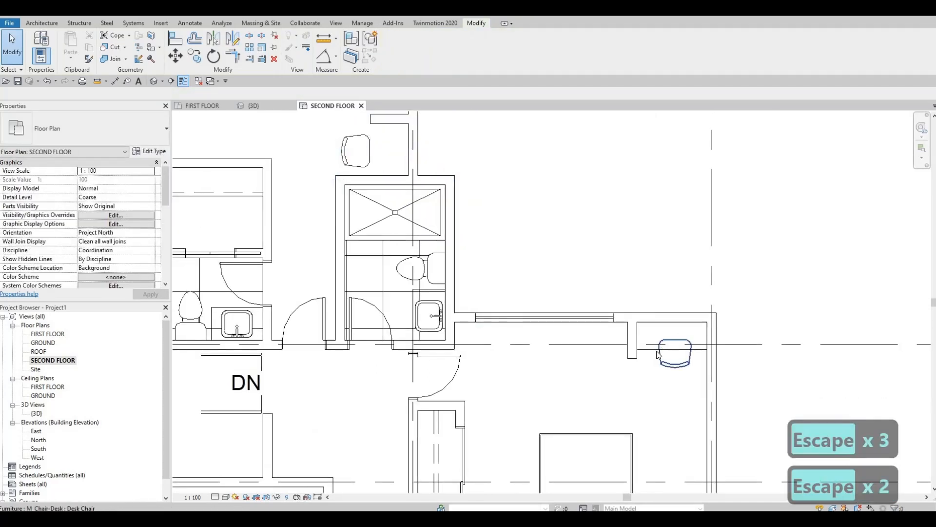
{"action": "key", "text": "c"}
{"action": "key", "text": "s"}
{"action": "scroll", "coordinate": [377, 123], "scroll_direction": "up", "scroll_amount": 1}
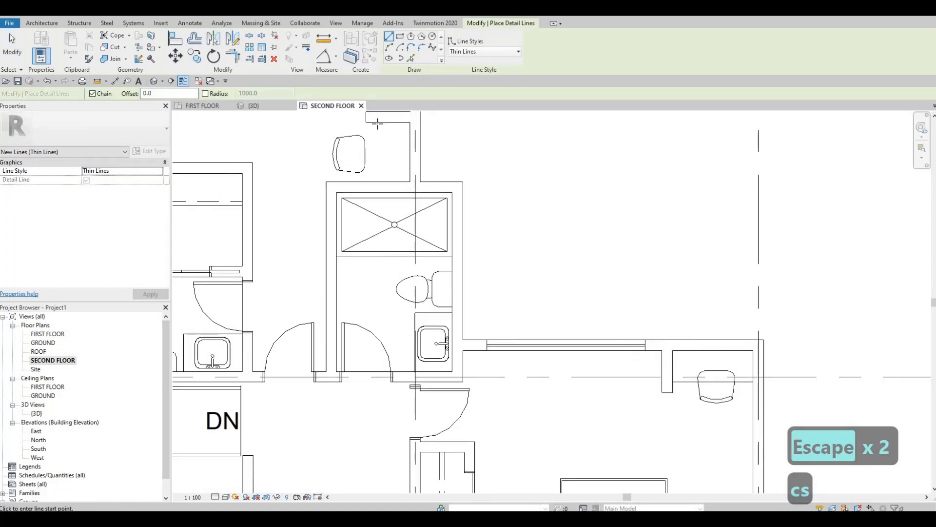
{"action": "left_click", "coordinate": [380, 122]}
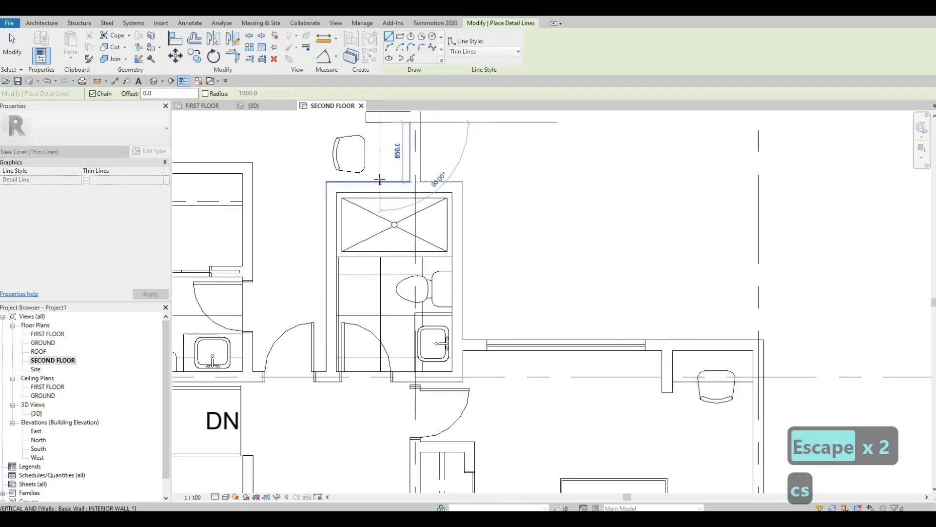
{"action": "left_click", "coordinate": [380, 181]}
{"action": "key", "text": "Escape"}
{"action": "key", "text": "Escape"}
Nudge the new desk edge line left to deepen the desk.
{"action": "left_click", "coordinate": [381, 173]}
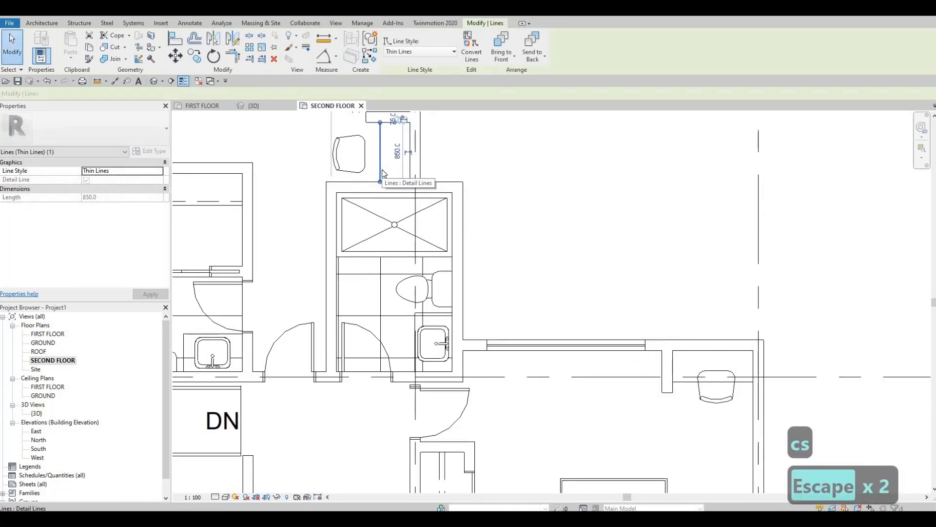
{"action": "key", "text": "Left"}
{"action": "key", "text": "Left"}
{"action": "key", "text": "Left"}
{"action": "key", "text": "Escape"}
{"action": "key", "text": "Escape"}
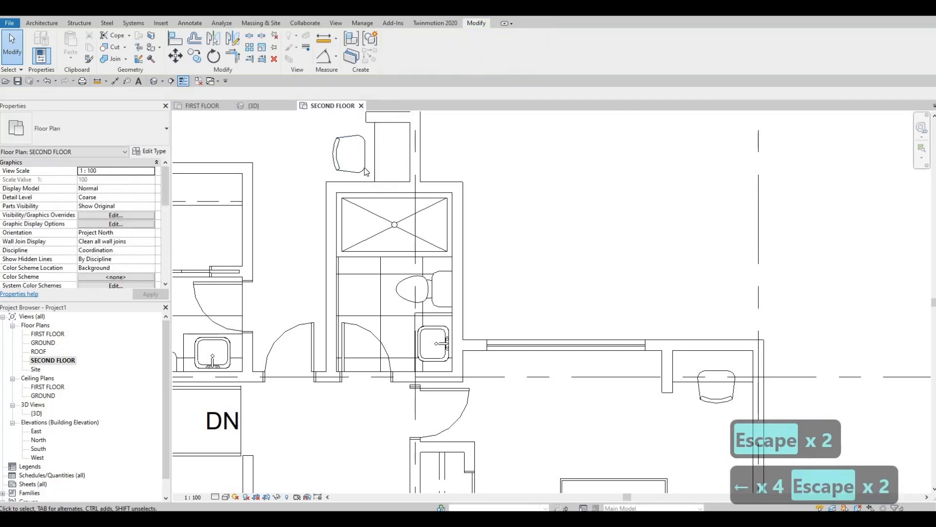
Nudge the top bedroom's desk chair right so it tucks partly under the desk edge.
{"action": "left_click", "coordinate": [364, 167]}
{"action": "key", "text": "Right"}
{"action": "key", "text": "Right"}
{"action": "key", "text": "Right"}
{"action": "key", "text": "Right"}
{"action": "key", "text": "Right"}
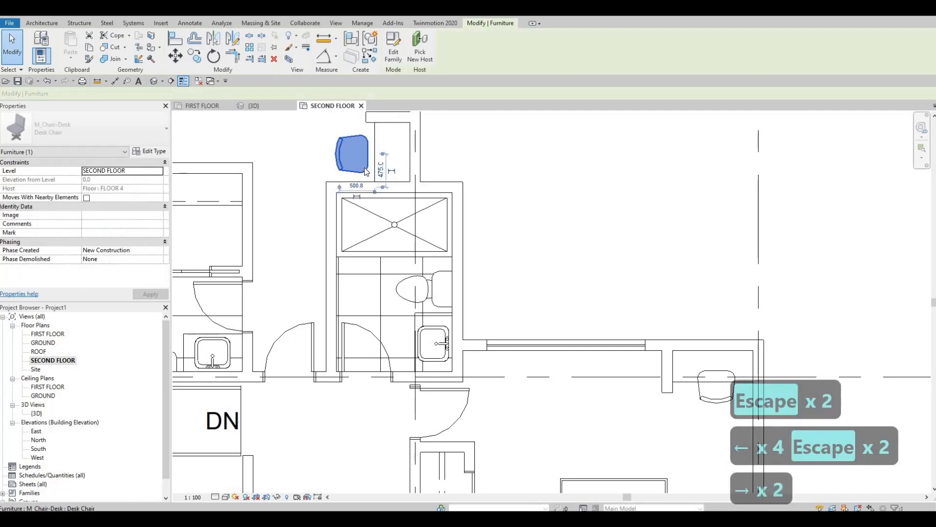
{"action": "key", "text": "Right"}
{"action": "key", "text": "Right"}
{"action": "key", "text": "Escape"}
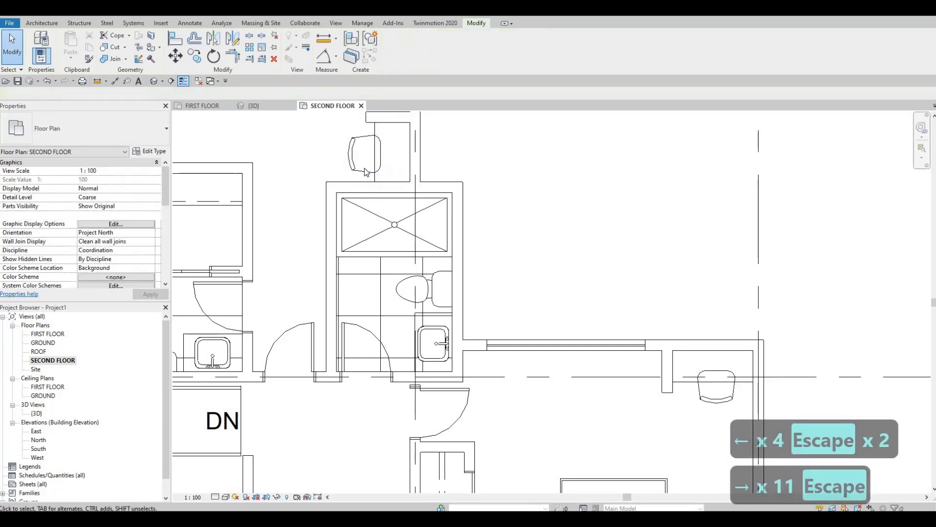
{"action": "key", "text": "Escape"}
Draw an INTERIOR WALL 1 partition about 995 mm long, leftward from the lower-left bedroom's right wall and about 1200 mm above the bottom wall.
{"action": "scroll", "coordinate": [366, 172], "scroll_direction": "down", "scroll_amount": 2}
{"action": "scroll", "coordinate": [438, 266], "scroll_direction": "down", "scroll_amount": 1}
{"action": "middle_click_drag", "start_coordinate": [414, 220], "coordinate": [486, 282]}
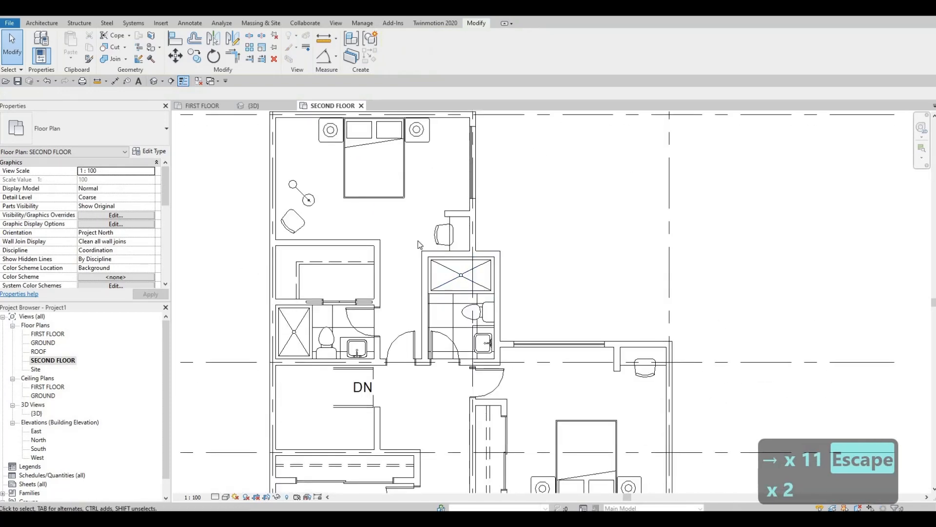
{"action": "scroll", "coordinate": [420, 244], "scroll_direction": "down", "scroll_amount": 2}
{"action": "middle_click_drag", "start_coordinate": [405, 285], "coordinate": [404, 194]}
{"action": "middle_click_drag", "start_coordinate": [438, 273], "coordinate": [437, 227]}
{"action": "middle_click_drag", "start_coordinate": [413, 278], "coordinate": [416, 230]}
{"action": "scroll", "coordinate": [409, 262], "scroll_direction": "up", "scroll_amount": 1}
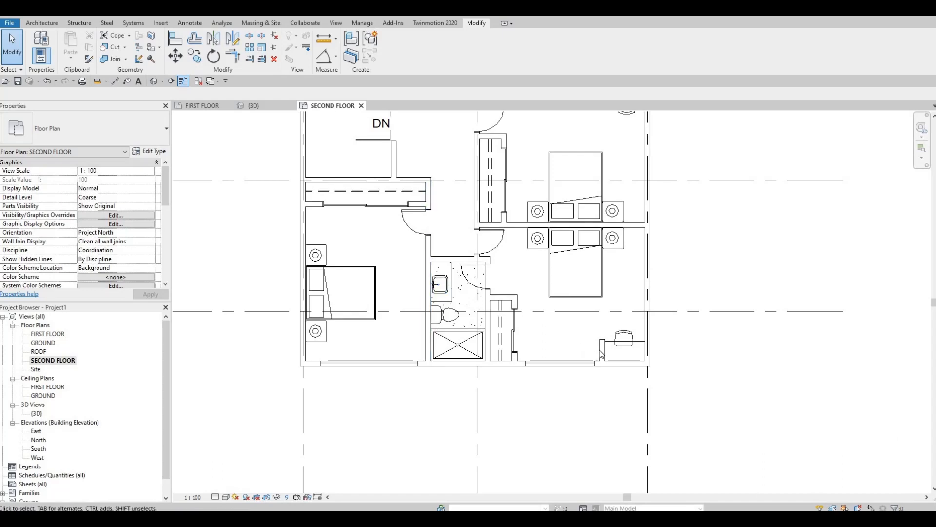
{"action": "key", "text": "Escape"}
{"action": "key", "text": "c"}
{"action": "key", "text": "s"}
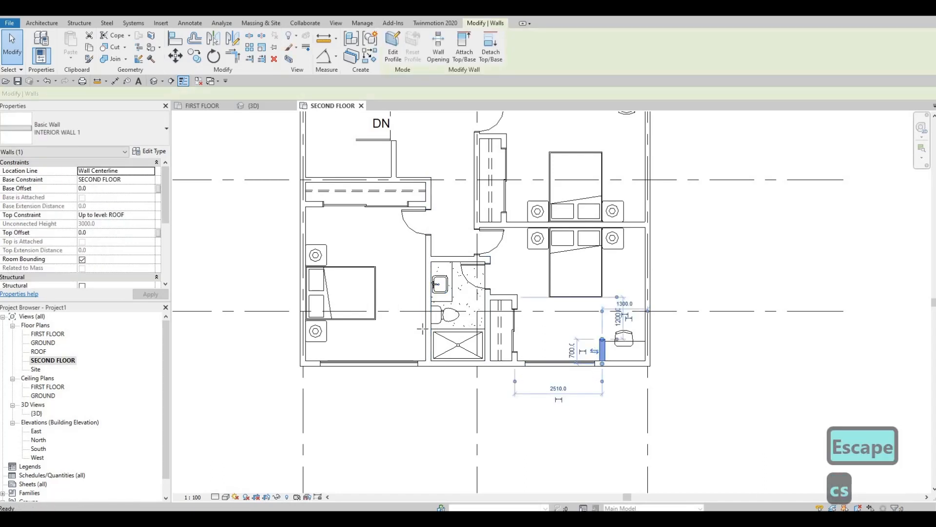
{"action": "scroll", "coordinate": [386, 290], "scroll_direction": "up", "scroll_amount": 1}
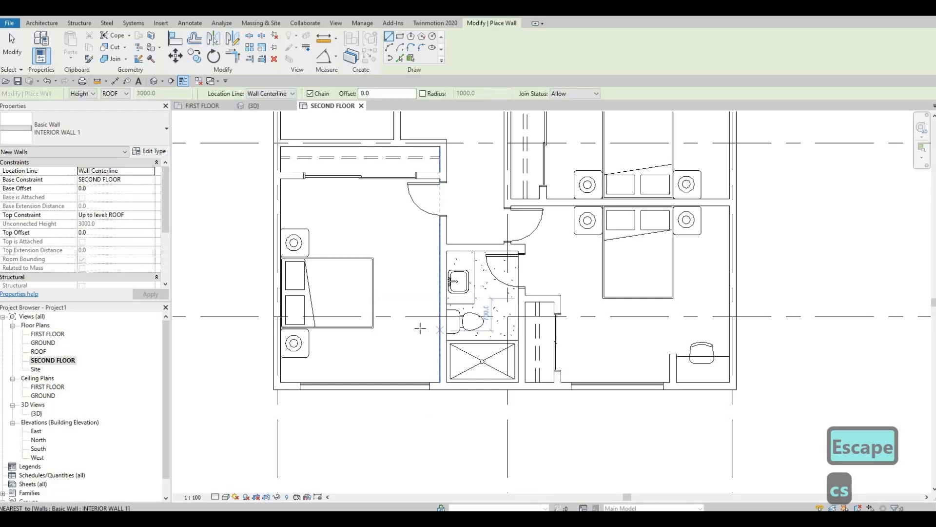
{"action": "left_click", "coordinate": [420, 328]}
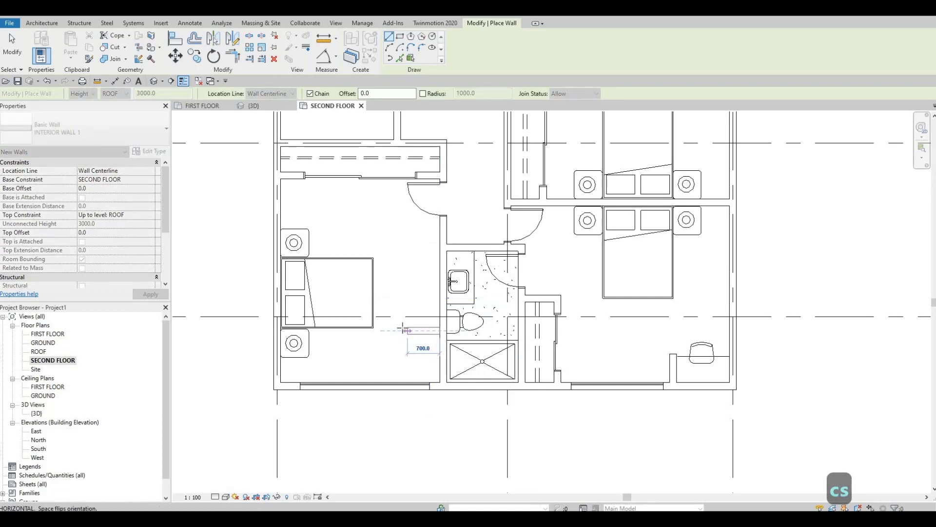
{"action": "left_click", "coordinate": [399, 331]}
{"action": "key", "text": "Escape"}
{"action": "key", "text": "Escape"}
{"action": "key", "text": "Escape"}
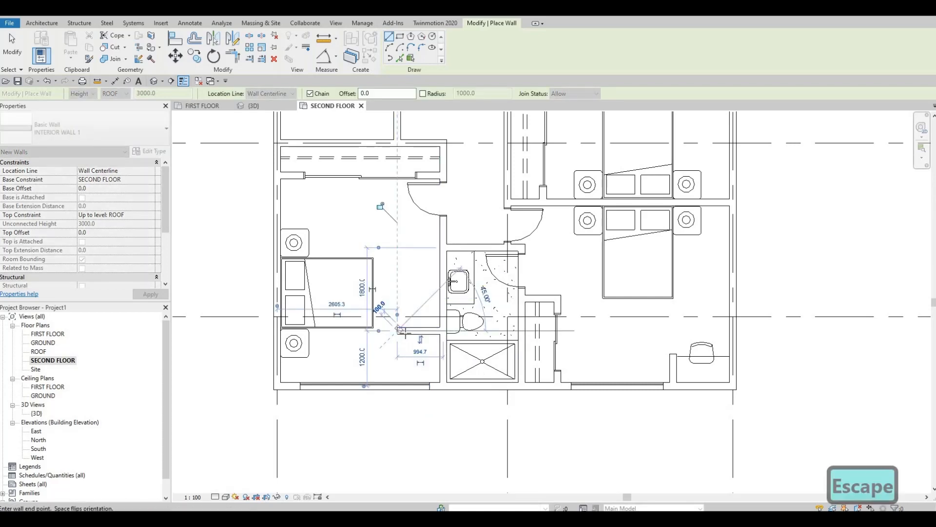
Shorten the lower-left bedroom's new partition to 700 mm by pulling its free end toward the right wall.
{"action": "left_click", "coordinate": [405, 330]}
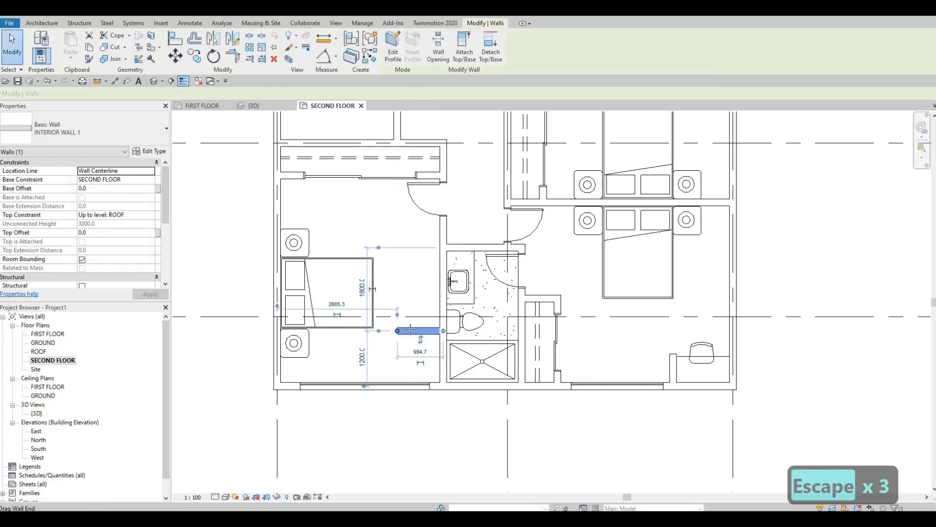
{"action": "left_click_drag", "start_coordinate": [397, 331], "coordinate": [410, 329]}
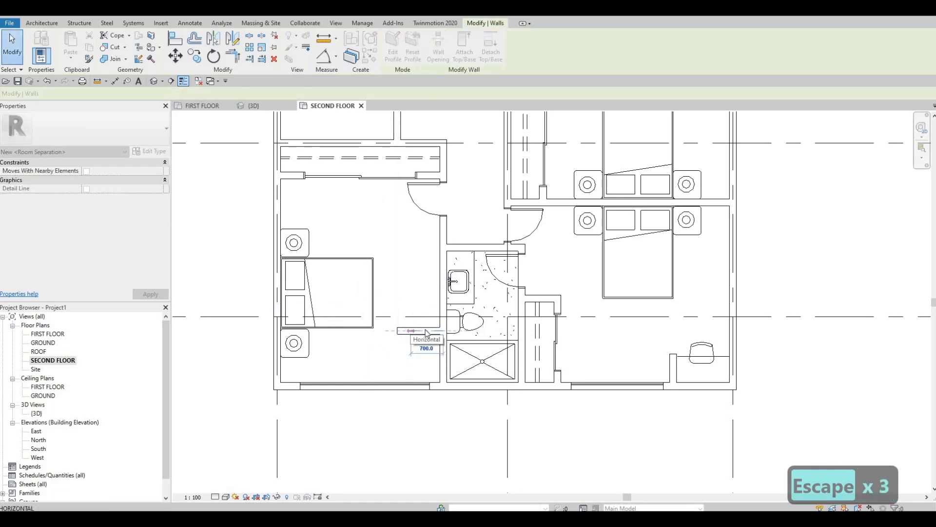
{"action": "key", "text": "Escape"}
{"action": "key", "text": "Escape"}
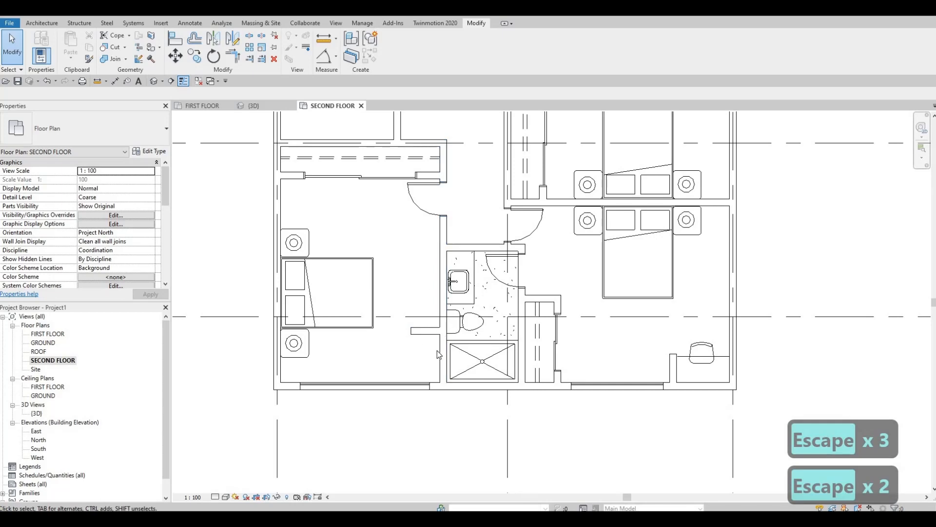
Shorten the lower-left bedroom's bottom curtain wall to 2200 mm by moving its right end away from the desk area.
{"action": "scroll", "coordinate": [447, 371], "scroll_direction": "up", "scroll_amount": 2}
{"action": "left_click", "coordinate": [454, 379]}
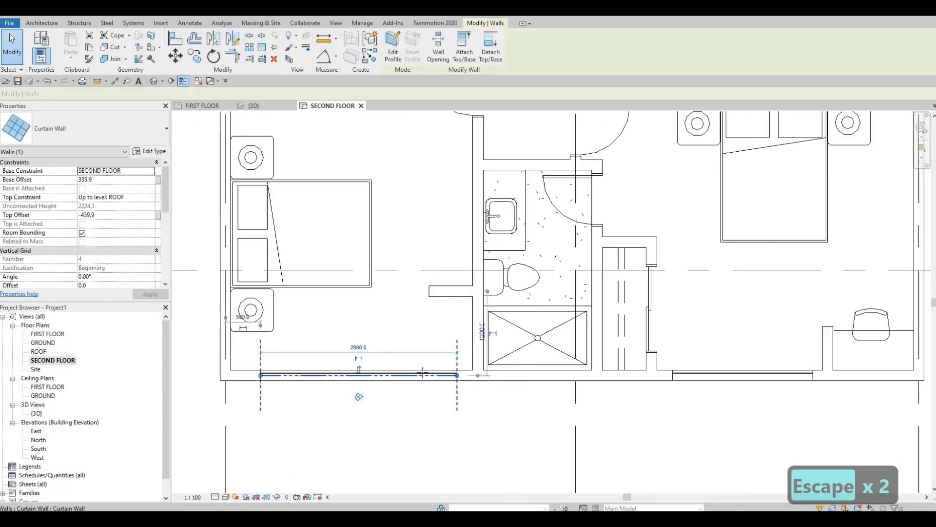
{"action": "left_click_drag", "start_coordinate": [456, 375], "coordinate": [418, 371]}
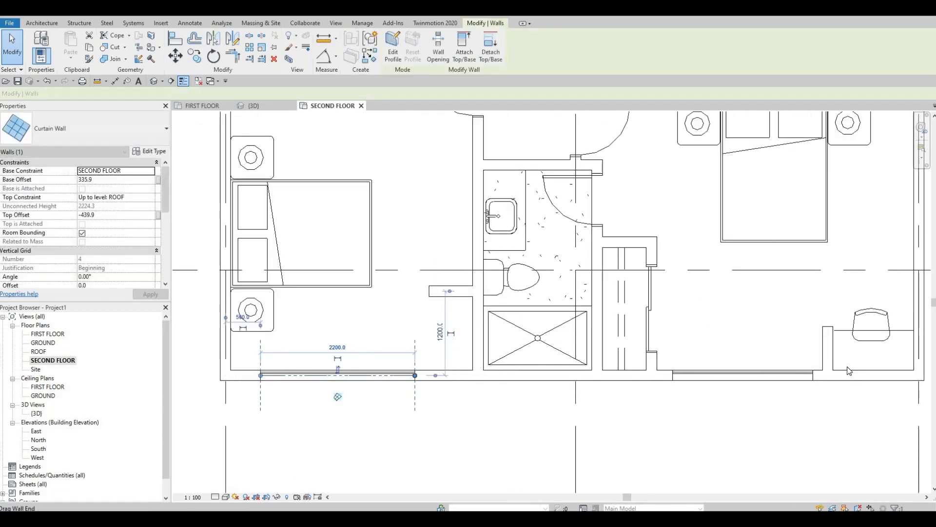
{"action": "key", "text": "Escape"}
{"action": "key", "text": "Escape"}
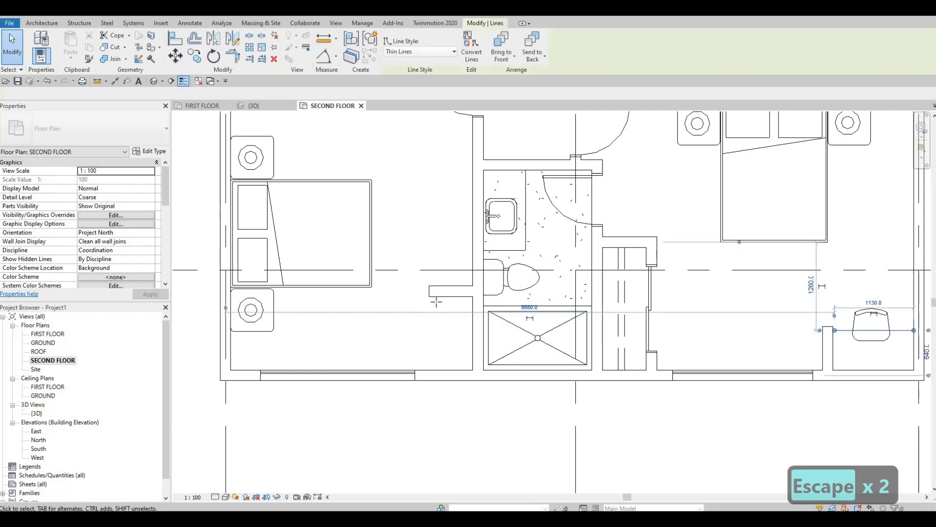
Draw a 1050 mm Thin Lines detail line as the desk edge, from the lower-left bedroom's partition down to the bottom wall.
{"action": "key", "text": "c"}
{"action": "key", "text": "s"}
{"action": "scroll", "coordinate": [434, 317], "scroll_direction": "up", "scroll_amount": 1}
{"action": "left_click", "coordinate": [450, 294]}
{"action": "left_click", "coordinate": [450, 378]}
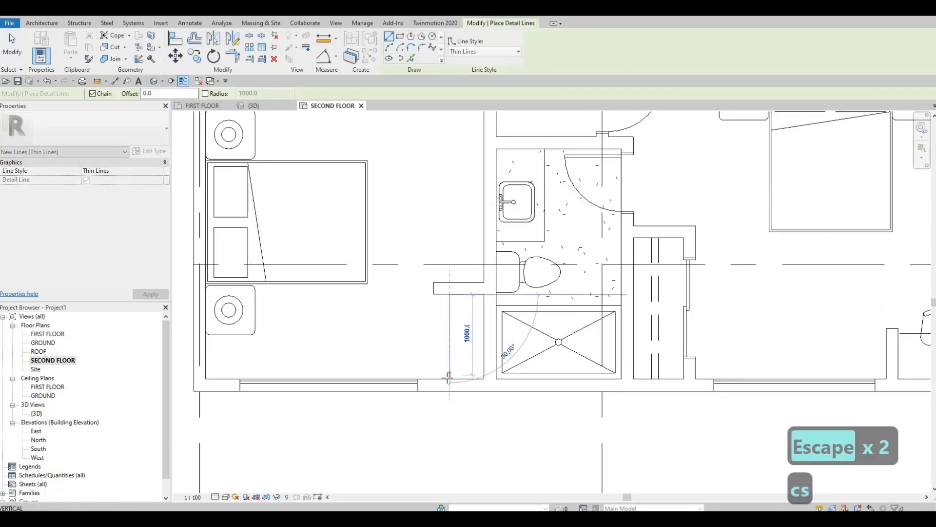
{"action": "key", "text": "Escape"}
{"action": "key", "text": "Escape"}
{"action": "key", "text": "Escape"}
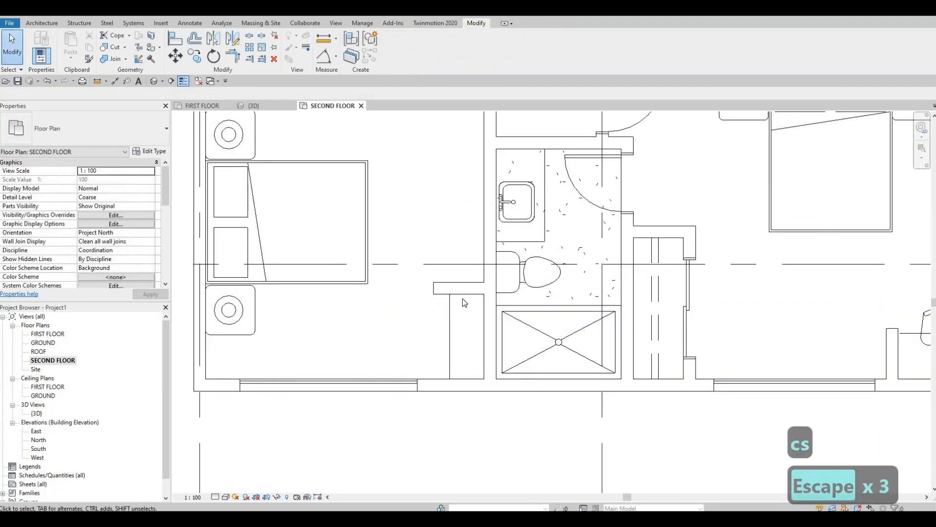
{"action": "left_click", "coordinate": [461, 288]}
{"action": "left_click", "coordinate": [398, 334]}
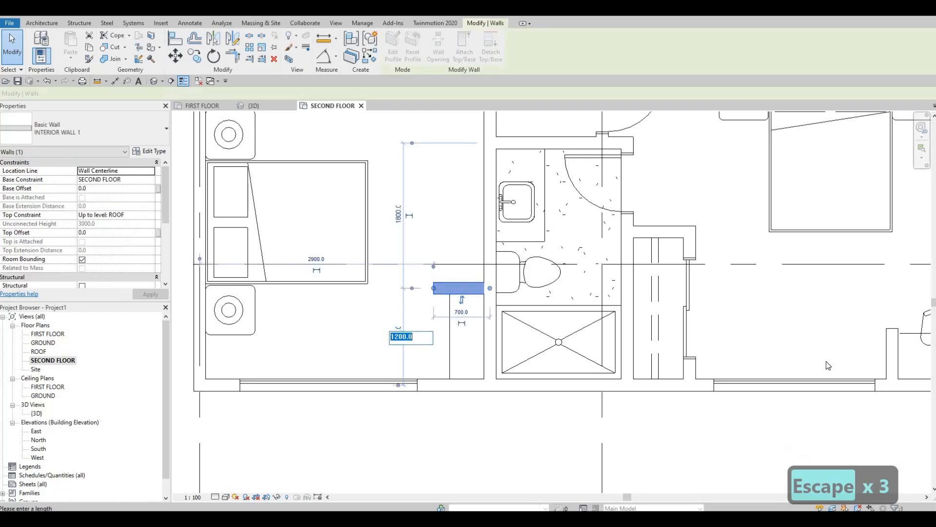
{"action": "key", "text": "Escape"}
{"action": "key", "text": "Escape"}
Place another M_Chair-Desk desk chair at the lower-left bedroom's desk, rotated to face the right wall.
{"action": "middle_click_drag", "start_coordinate": [912, 325], "coordinate": [778, 340]}
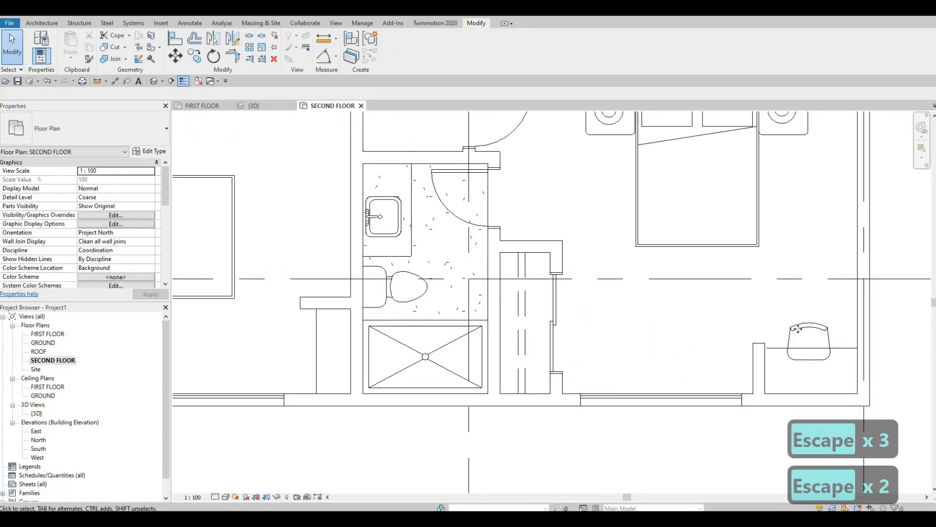
{"action": "left_click", "coordinate": [809, 341]}
{"action": "key", "text": "c"}
{"action": "key", "text": "s"}
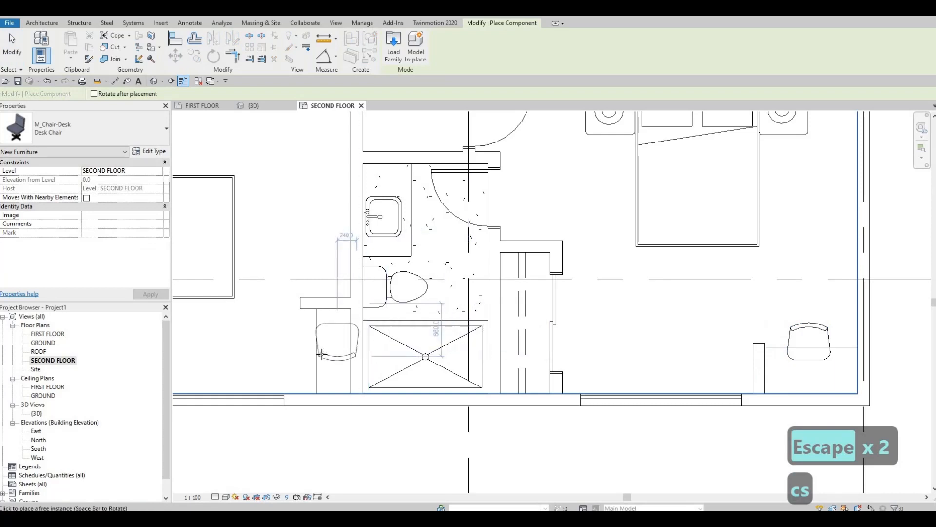
{"action": "key", "text": "c"}
{"action": "key", "text": "s"}
{"action": "key", "text": "c"}
{"action": "key", "text": "s"}
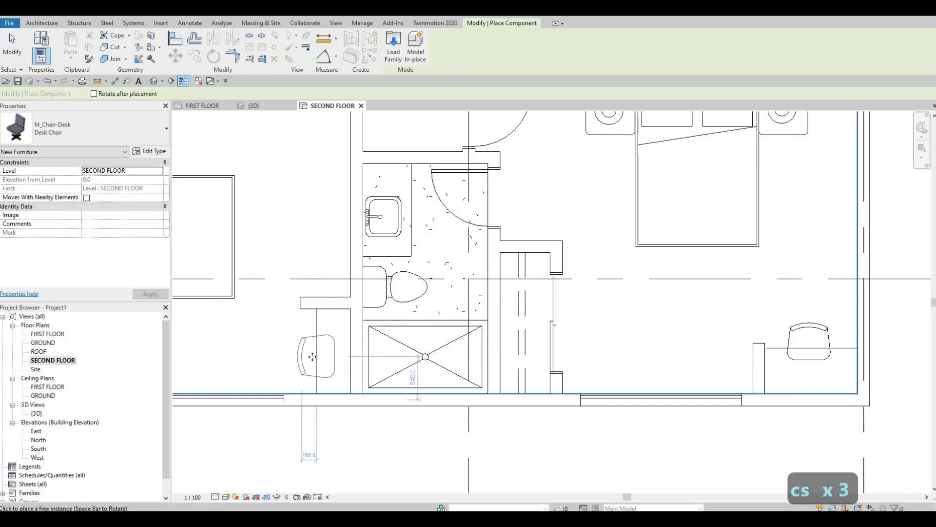
{"action": "key", "text": "Escape"}
{"action": "key", "text": "Escape"}
{"action": "key", "text": "Escape"}
Nudge the lower-left bedroom's desk edge line three steps left to deepen the desk.
{"action": "left_click", "coordinate": [316, 341]}
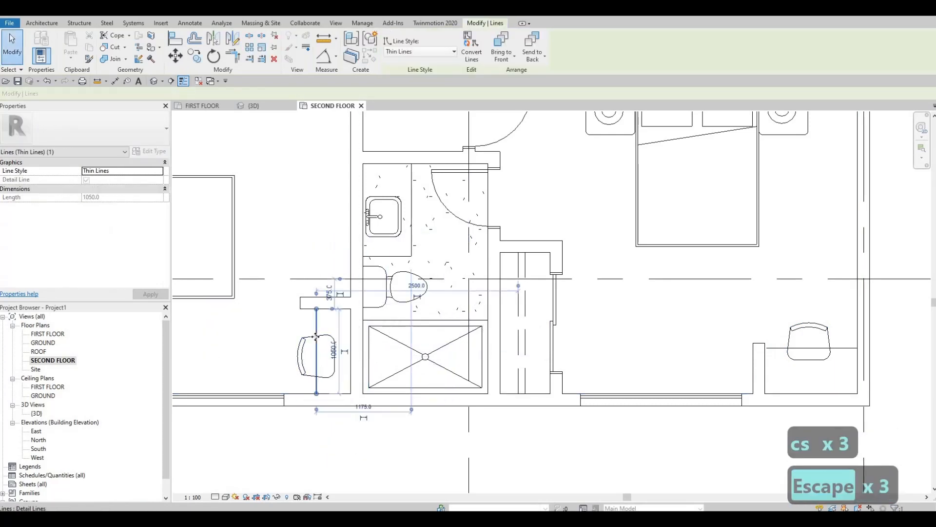
{"action": "key", "text": "Left"}
{"action": "key", "text": "Left"}
{"action": "key", "text": "Left"}
{"action": "key", "text": "Escape"}
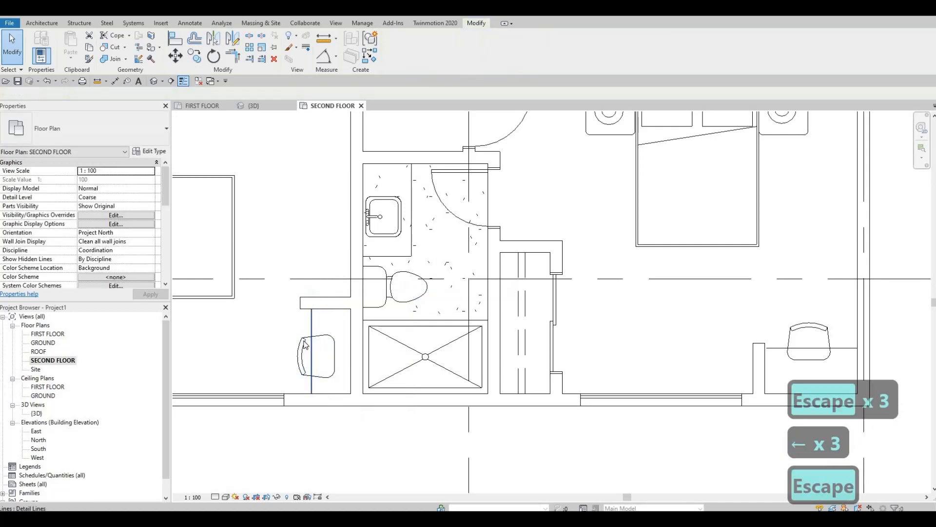
Nudge the lower-left bedroom's desk chair left so it sits partly outside the desk edge.
{"action": "left_click", "coordinate": [304, 344]}
{"action": "key", "text": "Left"}
{"action": "key", "text": "Left"}
{"action": "key", "text": "Left"}
{"action": "key", "text": "Left"}
{"action": "key", "text": "Left"}
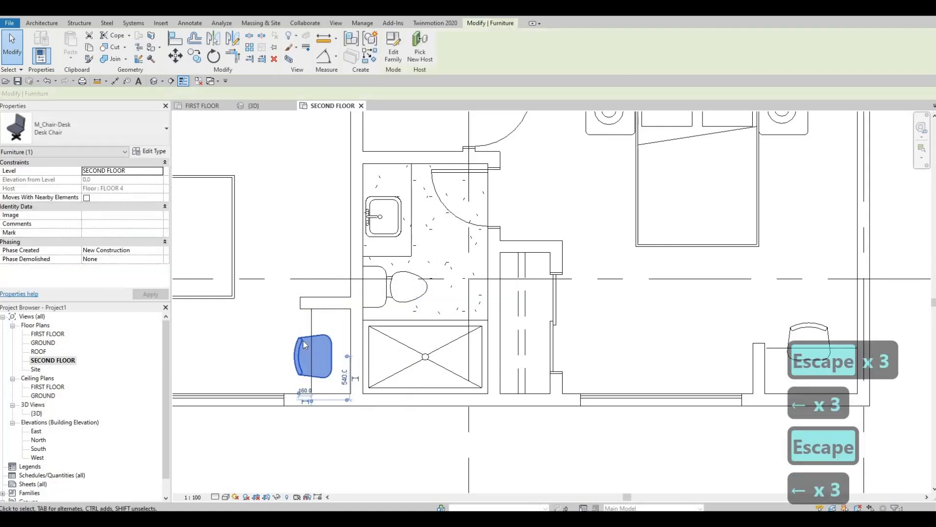
{"action": "key", "text": "Left"}
{"action": "key", "text": "Left"}
{"action": "key", "text": "Escape"}
{"action": "key", "text": "Escape"}
Review the furnished bedrooms, desks and partitions across the whole second-floor plan.
{"action": "scroll", "coordinate": [448, 412], "scroll_direction": "down", "scroll_amount": 3}
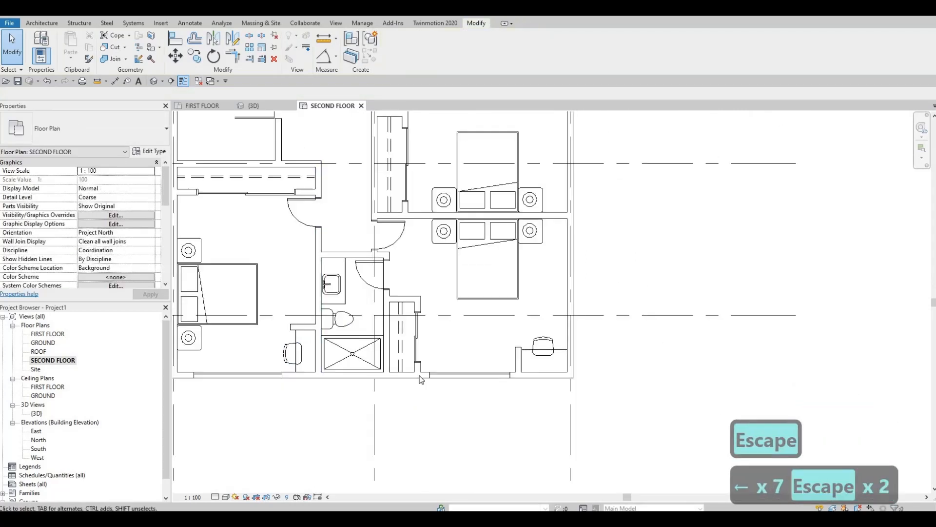
{"action": "middle_click_drag", "start_coordinate": [448, 412], "coordinate": [460, 435]}
{"action": "scroll", "coordinate": [419, 334], "scroll_direction": "down", "scroll_amount": 3}
{"action": "middle_click_drag", "start_coordinate": [498, 387], "coordinate": [514, 439]}
{"action": "middle_click_drag", "start_coordinate": [424, 159], "coordinate": [451, 239]}
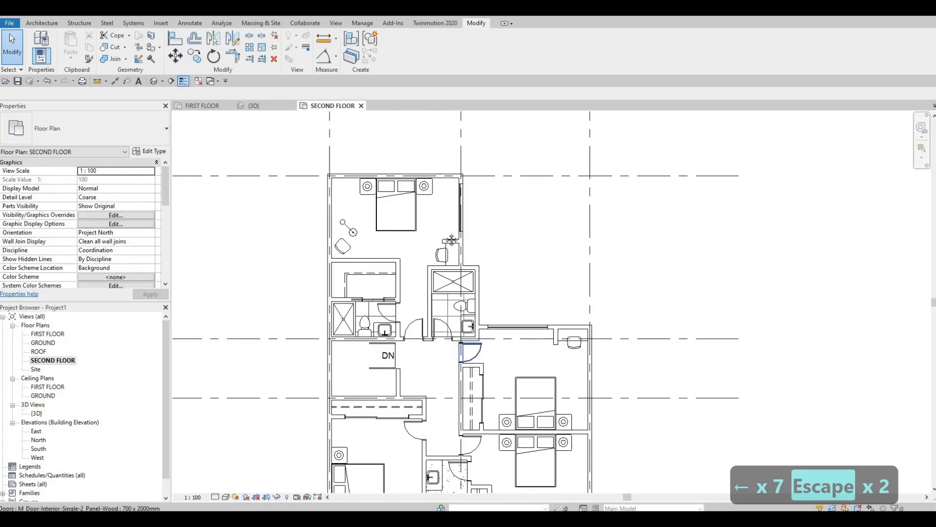
{"action": "middle_click_drag", "start_coordinate": [523, 301], "coordinate": [561, 276]}
{"action": "middle_click_drag", "start_coordinate": [519, 480], "coordinate": [494, 357]}
{"action": "scroll", "coordinate": [529, 414], "scroll_direction": "down", "scroll_amount": 1}
{"action": "scroll", "coordinate": [471, 340], "scroll_direction": "up", "scroll_amount": 3}
{"action": "scroll", "coordinate": [495, 359], "scroll_direction": "up", "scroll_amount": 2}
{"action": "scroll", "coordinate": [459, 326], "scroll_direction": "down", "scroll_amount": 2}
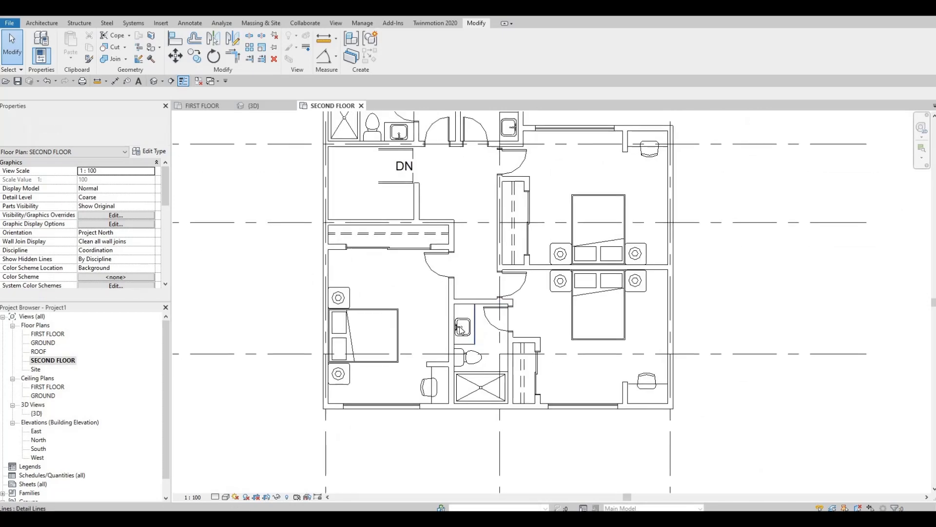
{"action": "scroll", "coordinate": [465, 330], "scroll_direction": "down", "scroll_amount": 1}
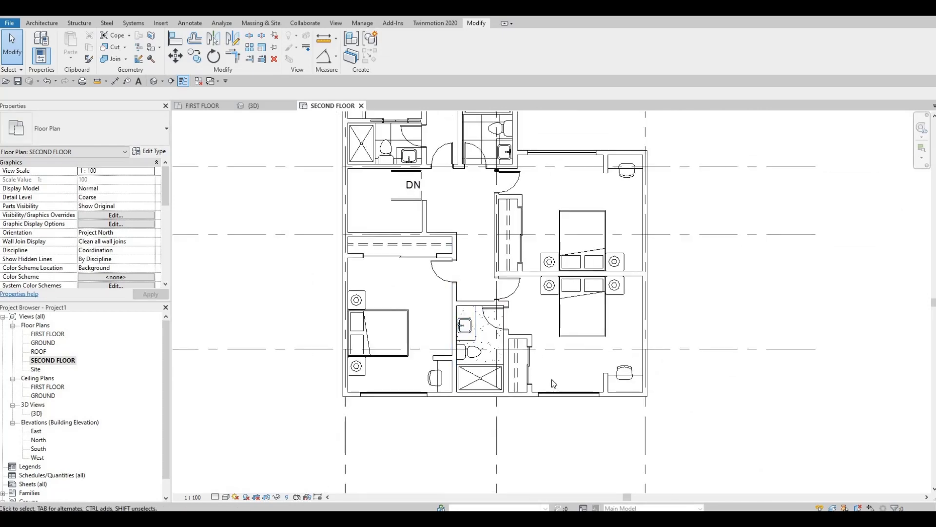
{"action": "scroll", "coordinate": [549, 376], "scroll_direction": "down", "scroll_amount": 3}
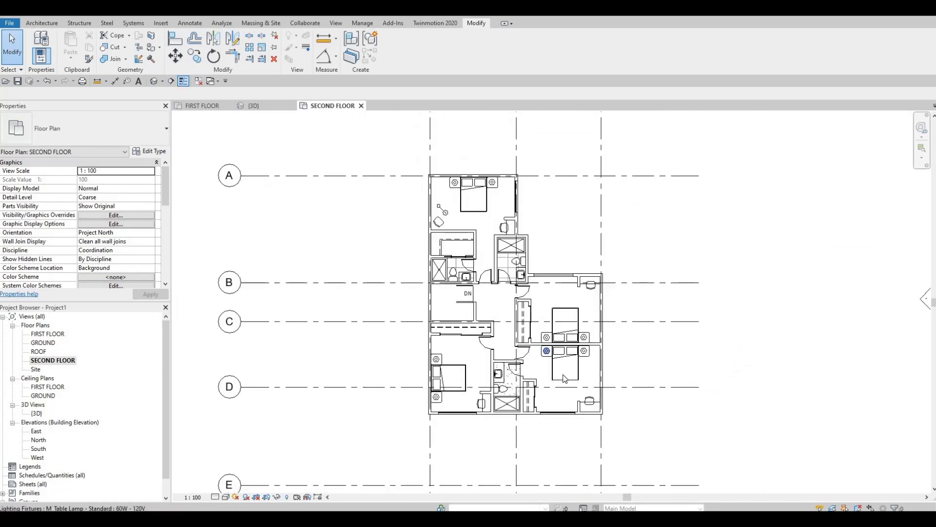
{"action": "middle_click_drag", "start_coordinate": [575, 315], "coordinate": [530, 372]}
{"action": "scroll", "coordinate": [582, 352], "scroll_direction": "down", "scroll_amount": 2}
{"action": "scroll", "coordinate": [585, 325], "scroll_direction": "down", "scroll_amount": 1}
{"action": "scroll", "coordinate": [559, 344], "scroll_direction": "up", "scroll_amount": 1}
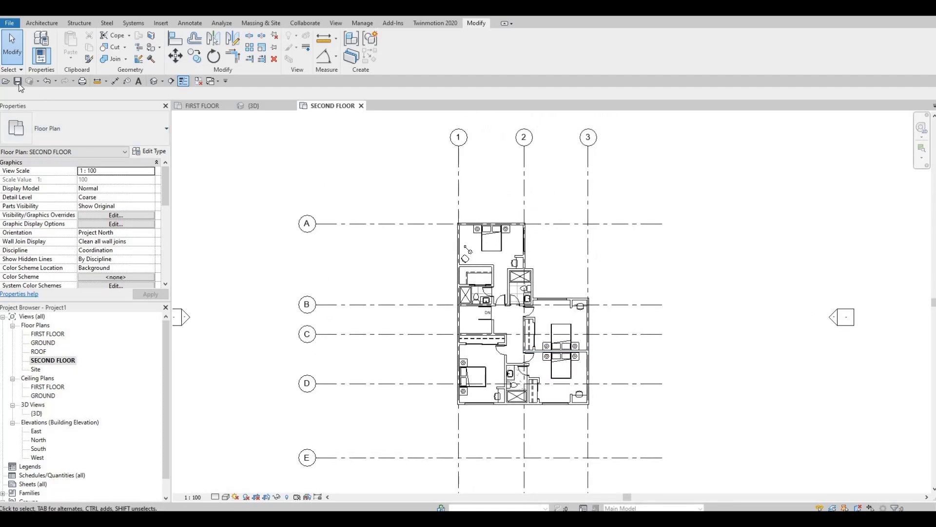